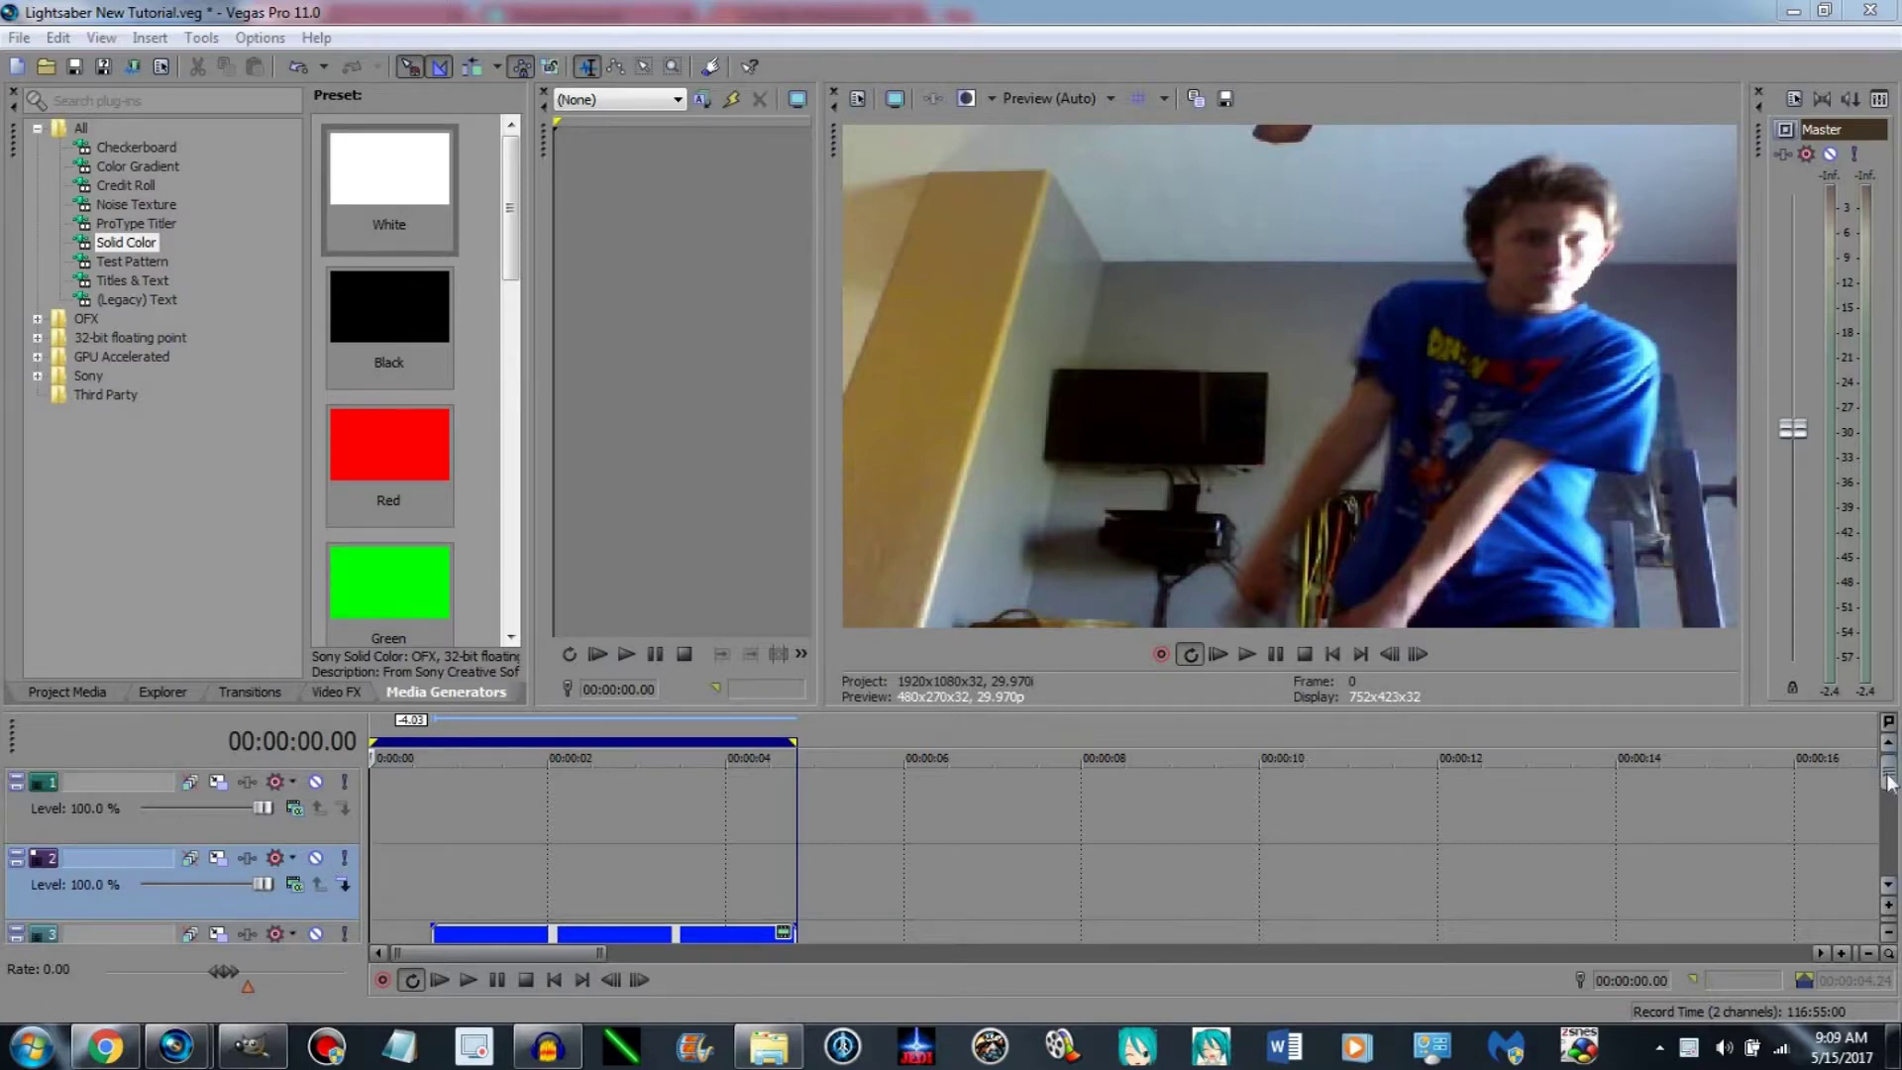
# Play and scrub the timeline from the start to about 00:00:04.20 to review the masked blue lightsaber blade.
pyautogui.moveTo(1893, 795); pyautogui.dragTo(1895, 814)
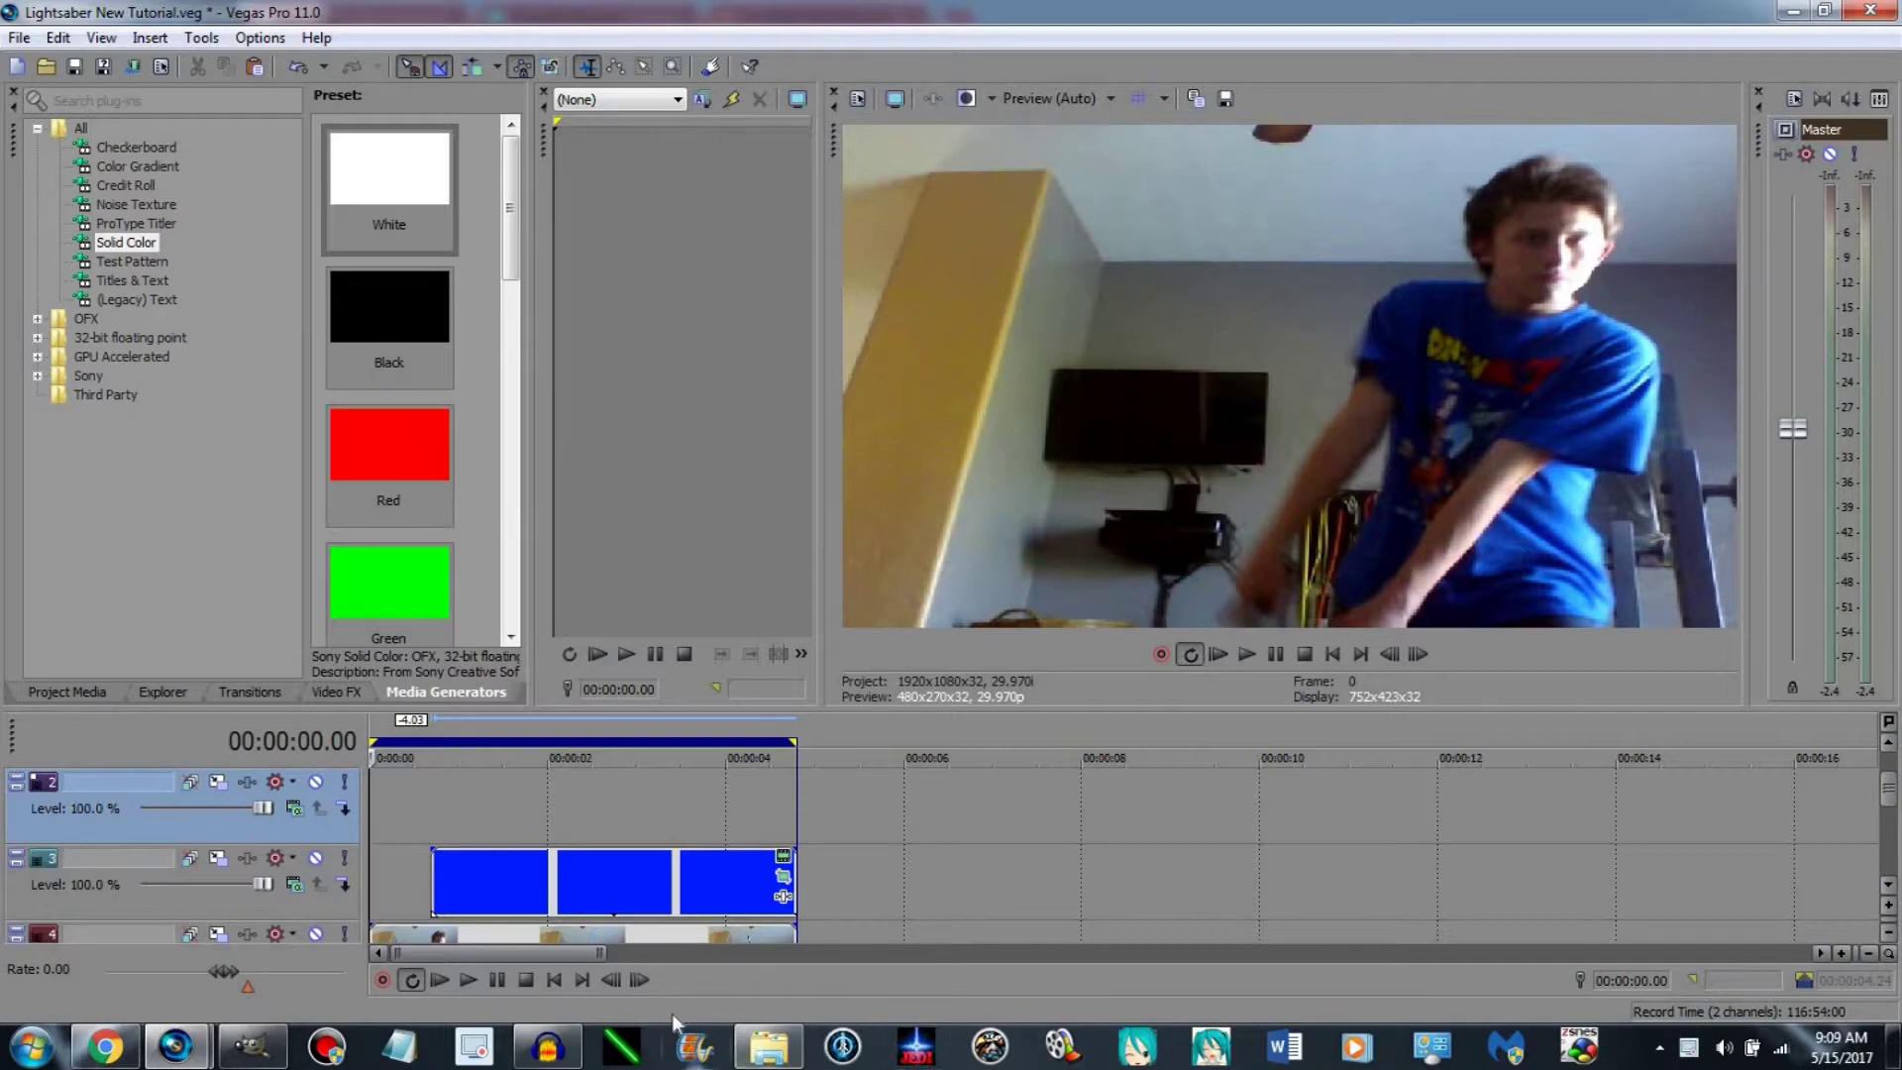
pyautogui.click(390, 894)
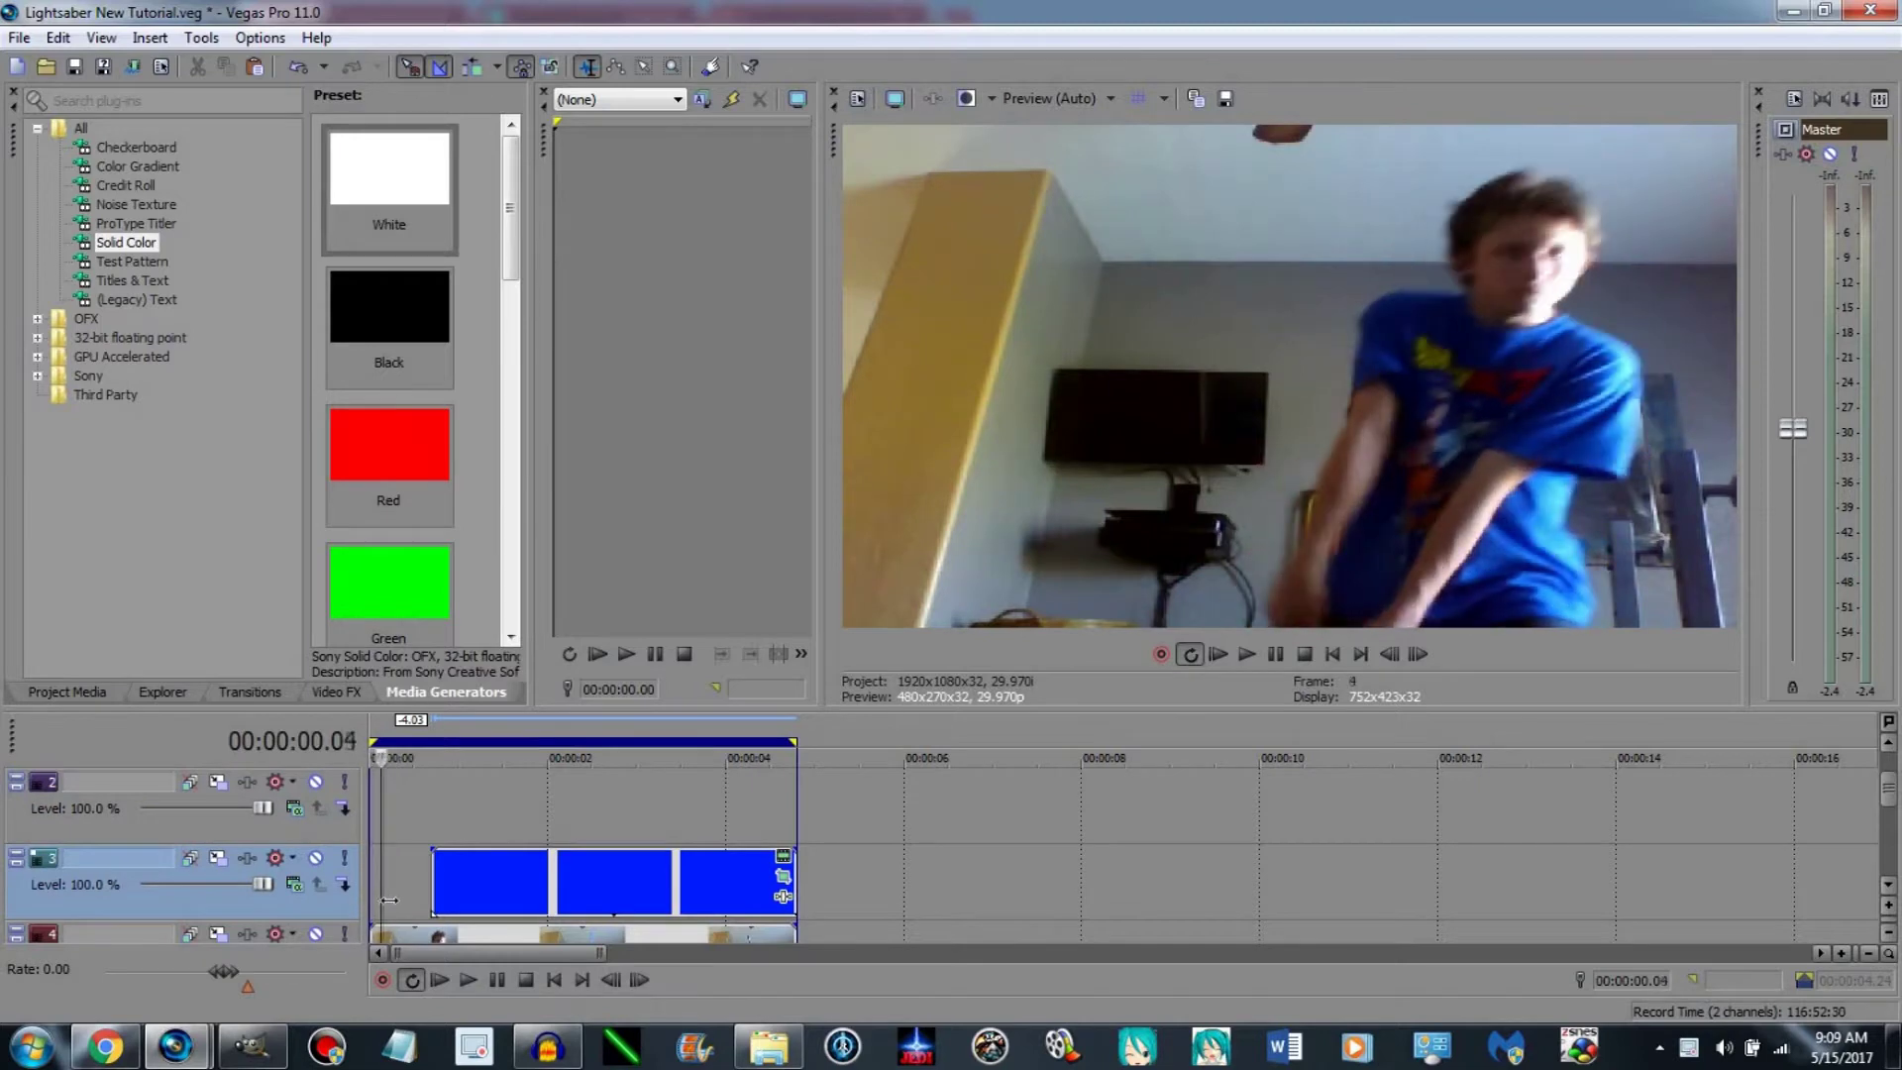
pyautogui.click(401, 902)
pyautogui.press('space')
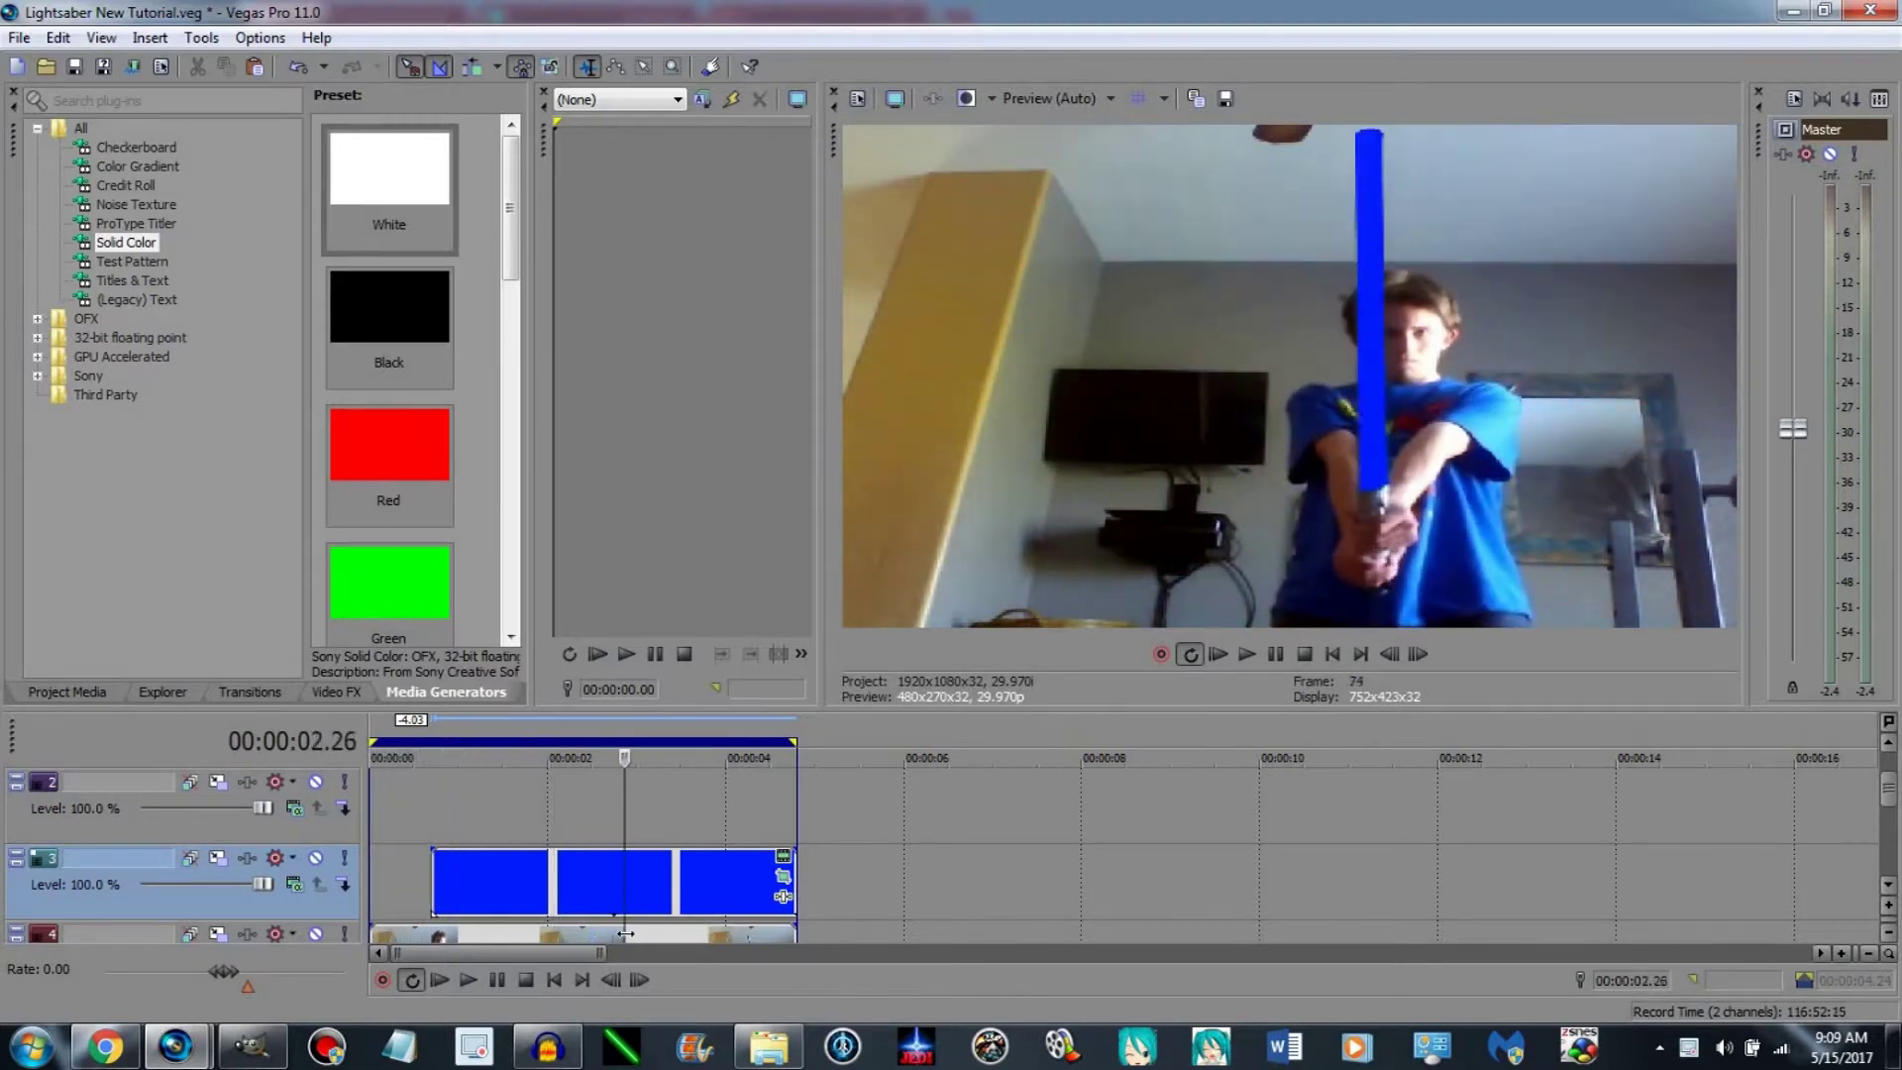
pyautogui.moveTo(686, 947); pyautogui.dragTo(785, 962)
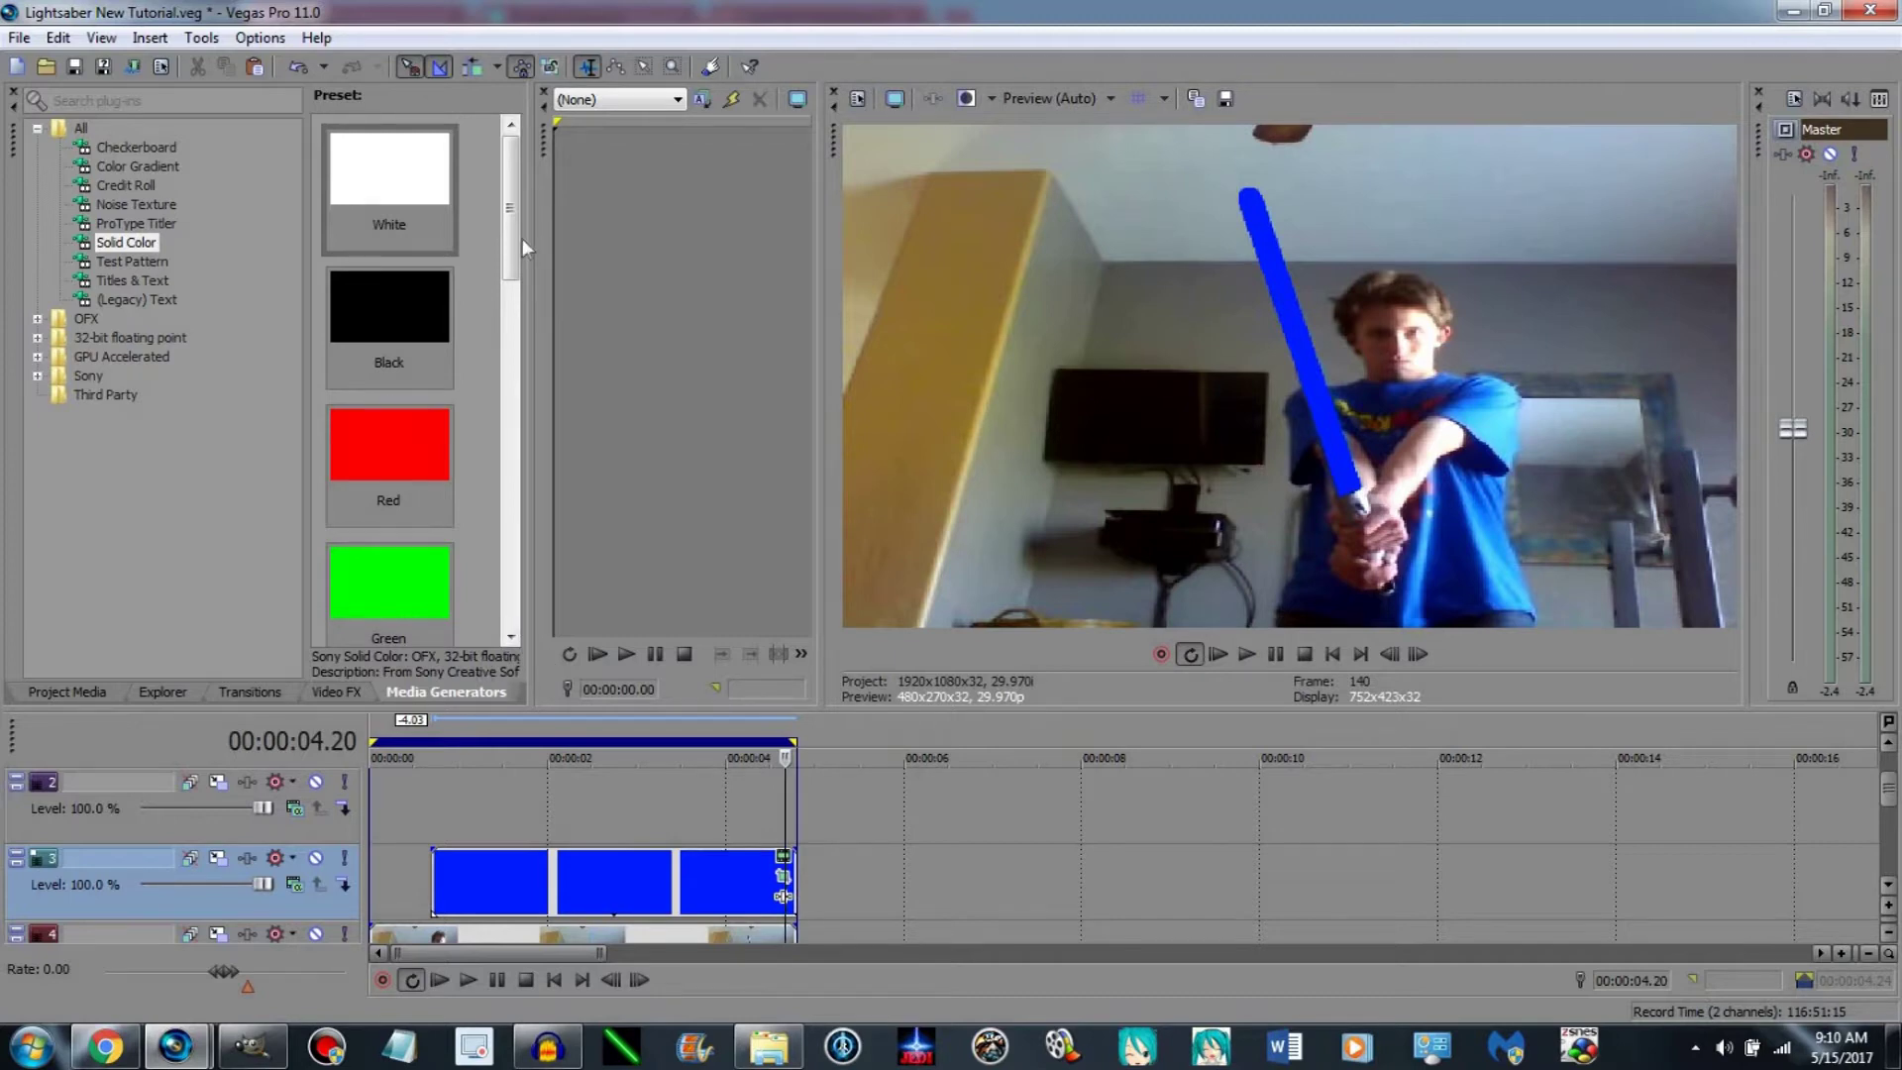
pyautogui.scroll(-5, 500, 629)
pyautogui.scroll(5, 485, 361)
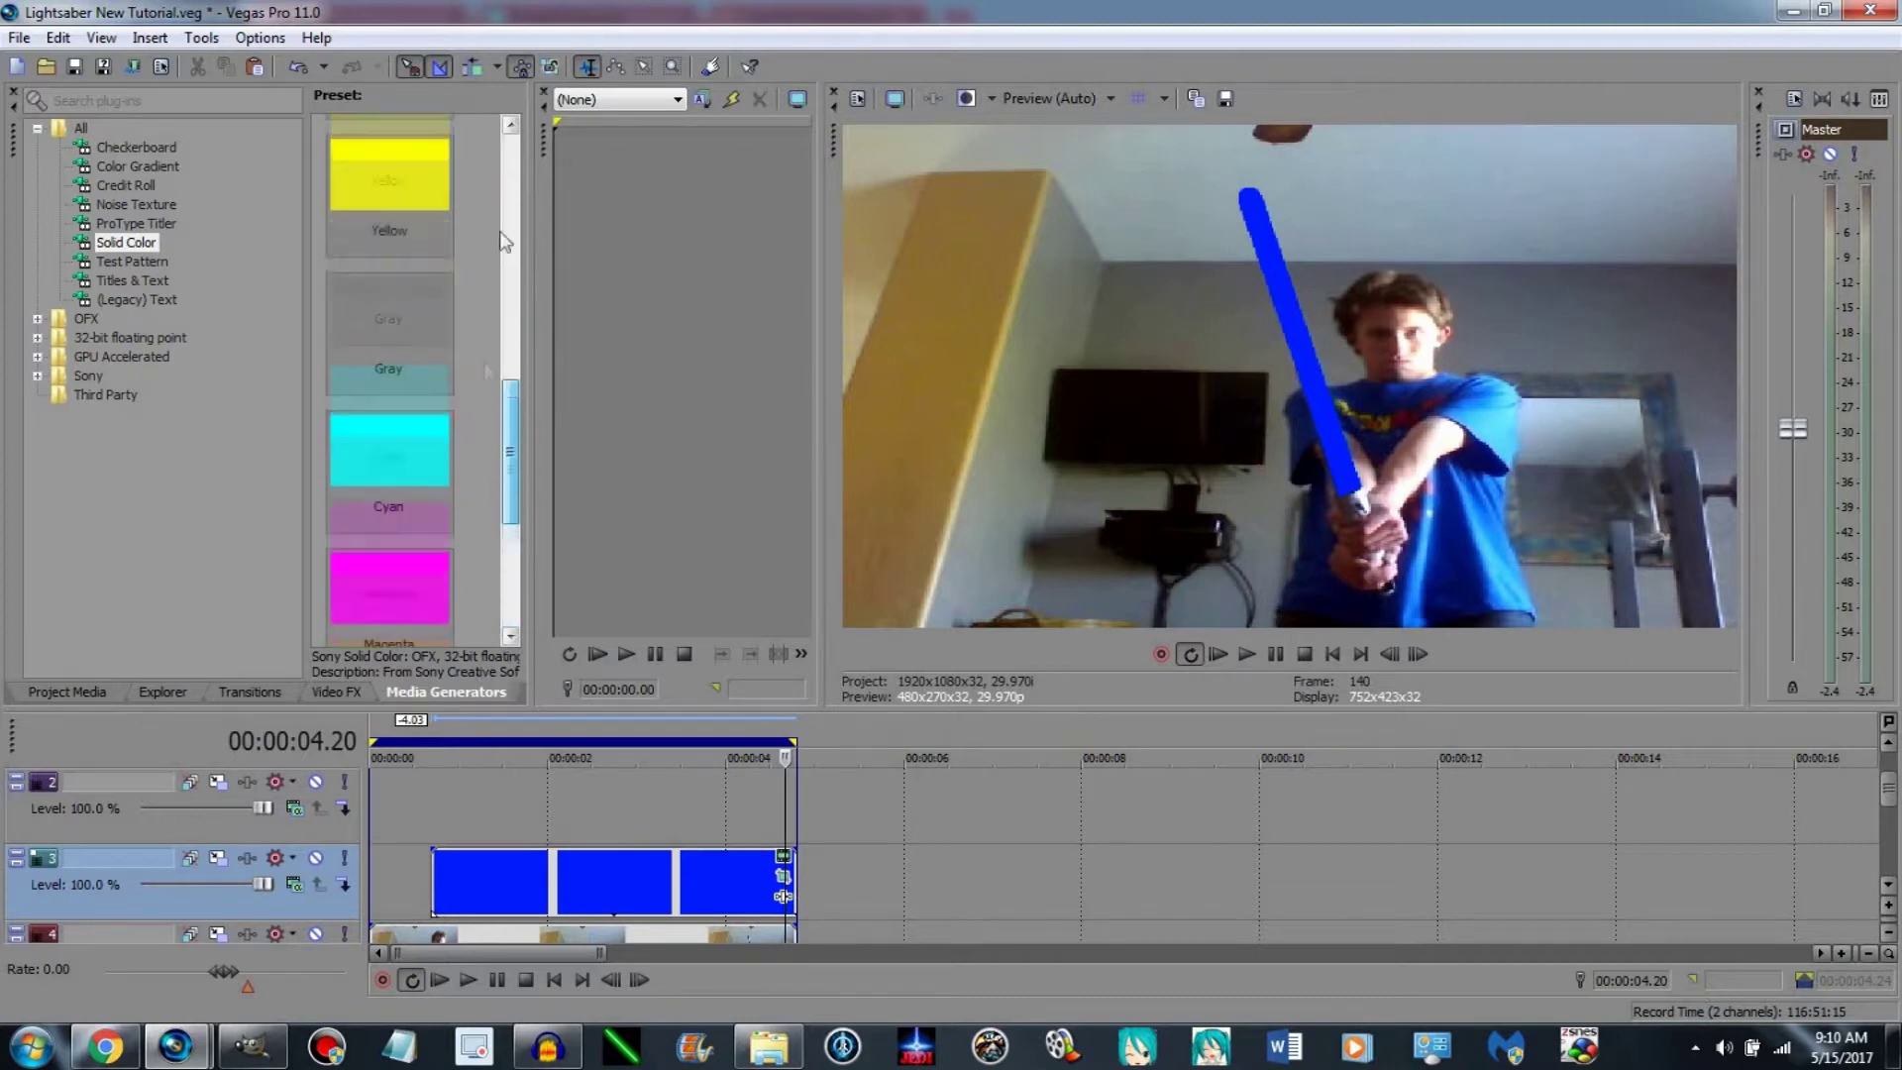
pyautogui.moveTo(514, 210); pyautogui.dragTo(608, 155)
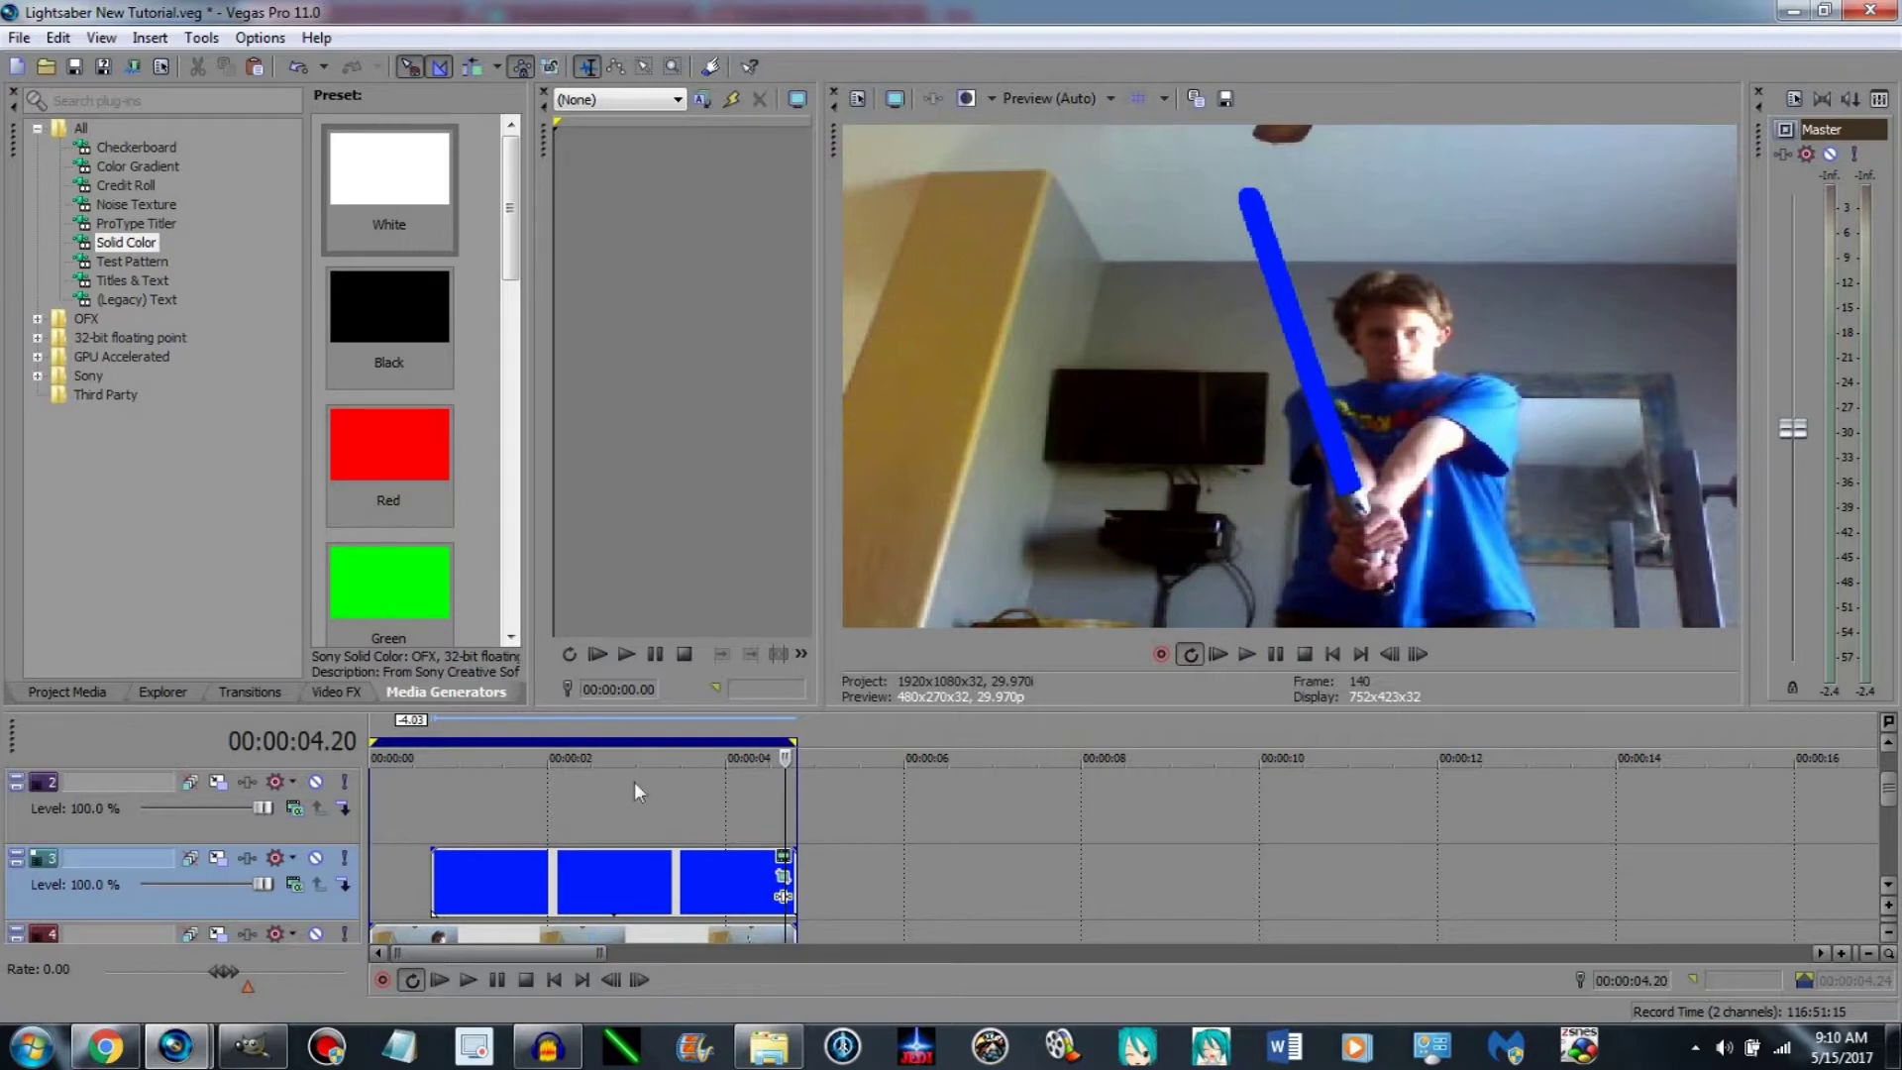
# Inspect the keyframed blade mask in the blue solid color event's Pan/Crop settings at several frames, and close them.
pyautogui.click(784, 876)
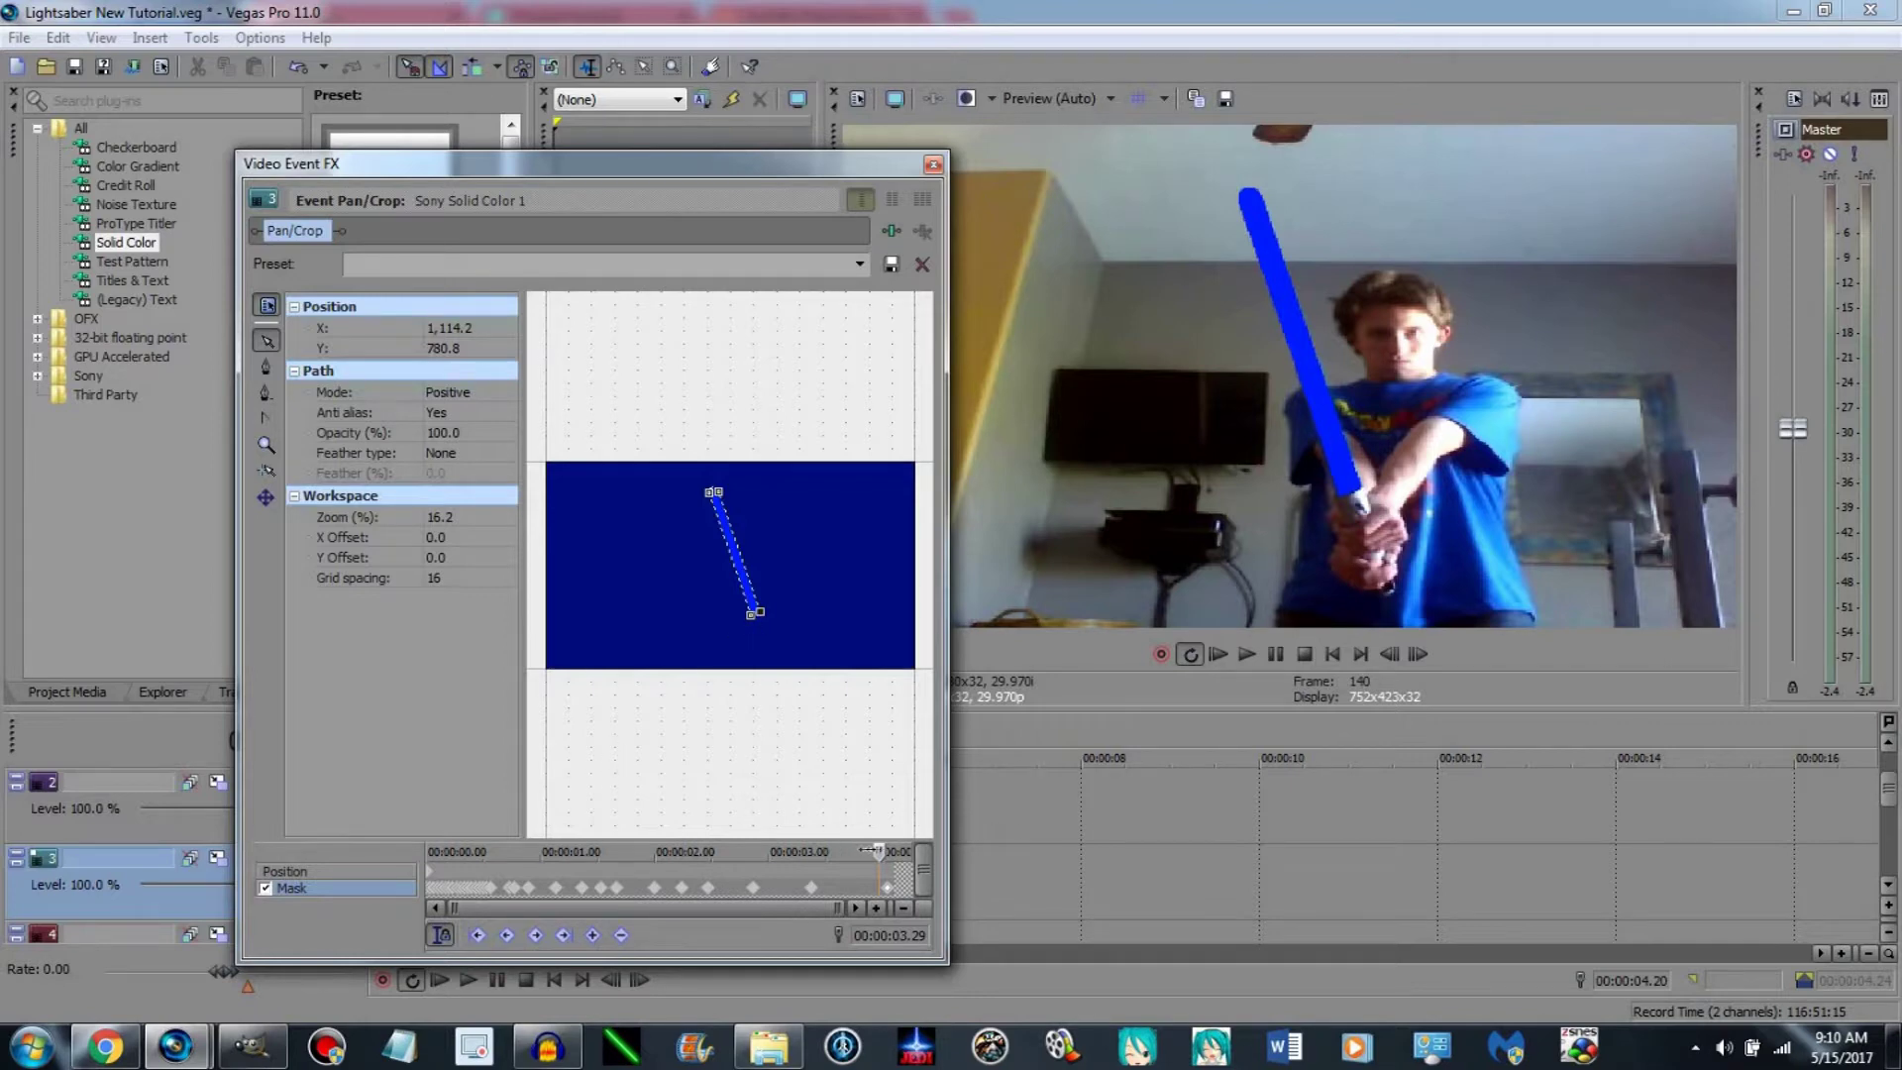
pyautogui.moveTo(697, 869); pyautogui.dragTo(462, 886)
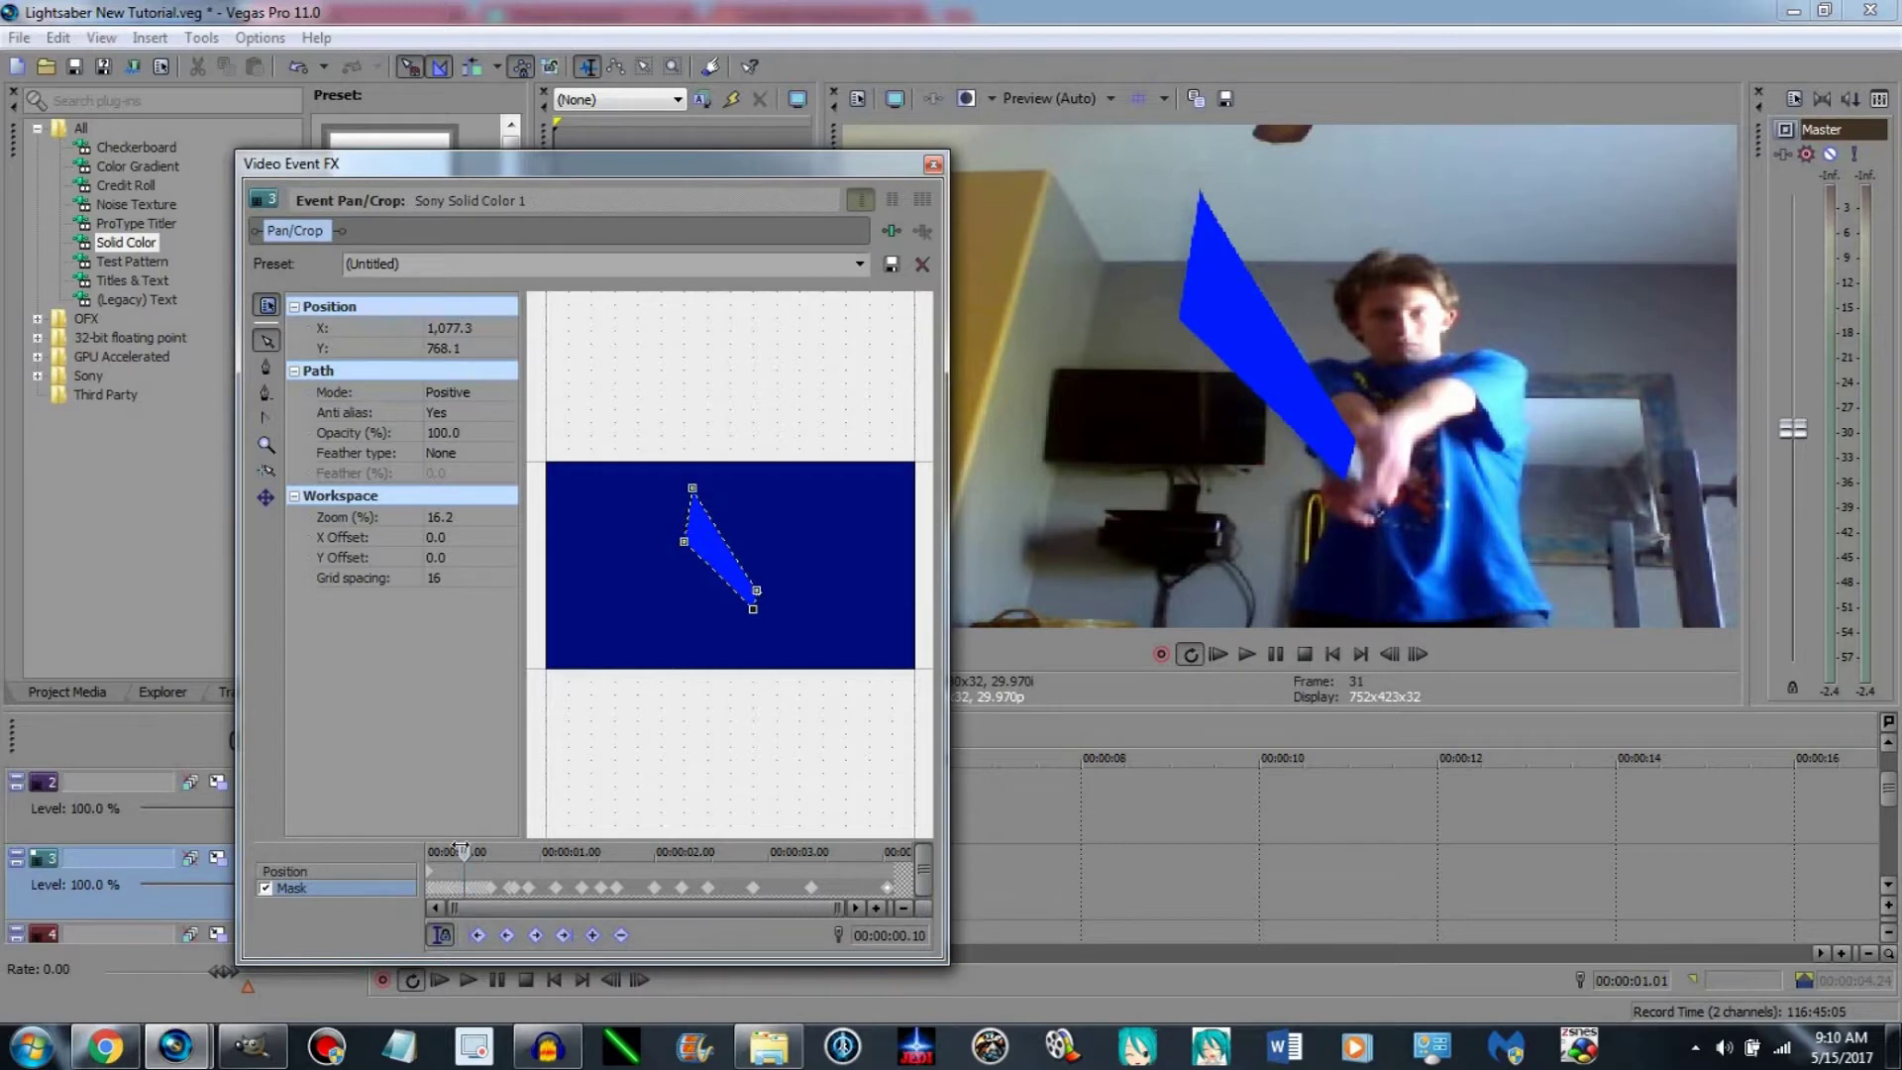
pyautogui.moveTo(462, 850)
pyautogui.mouseDown()
pyautogui.moveTo(411, 845)
pyautogui.moveTo(461, 850)
pyautogui.mouseUp()
pyautogui.moveTo(462, 850)
pyautogui.mouseDown()
pyautogui.moveTo(421, 850)
pyautogui.moveTo(468, 853)
pyautogui.mouseUp()
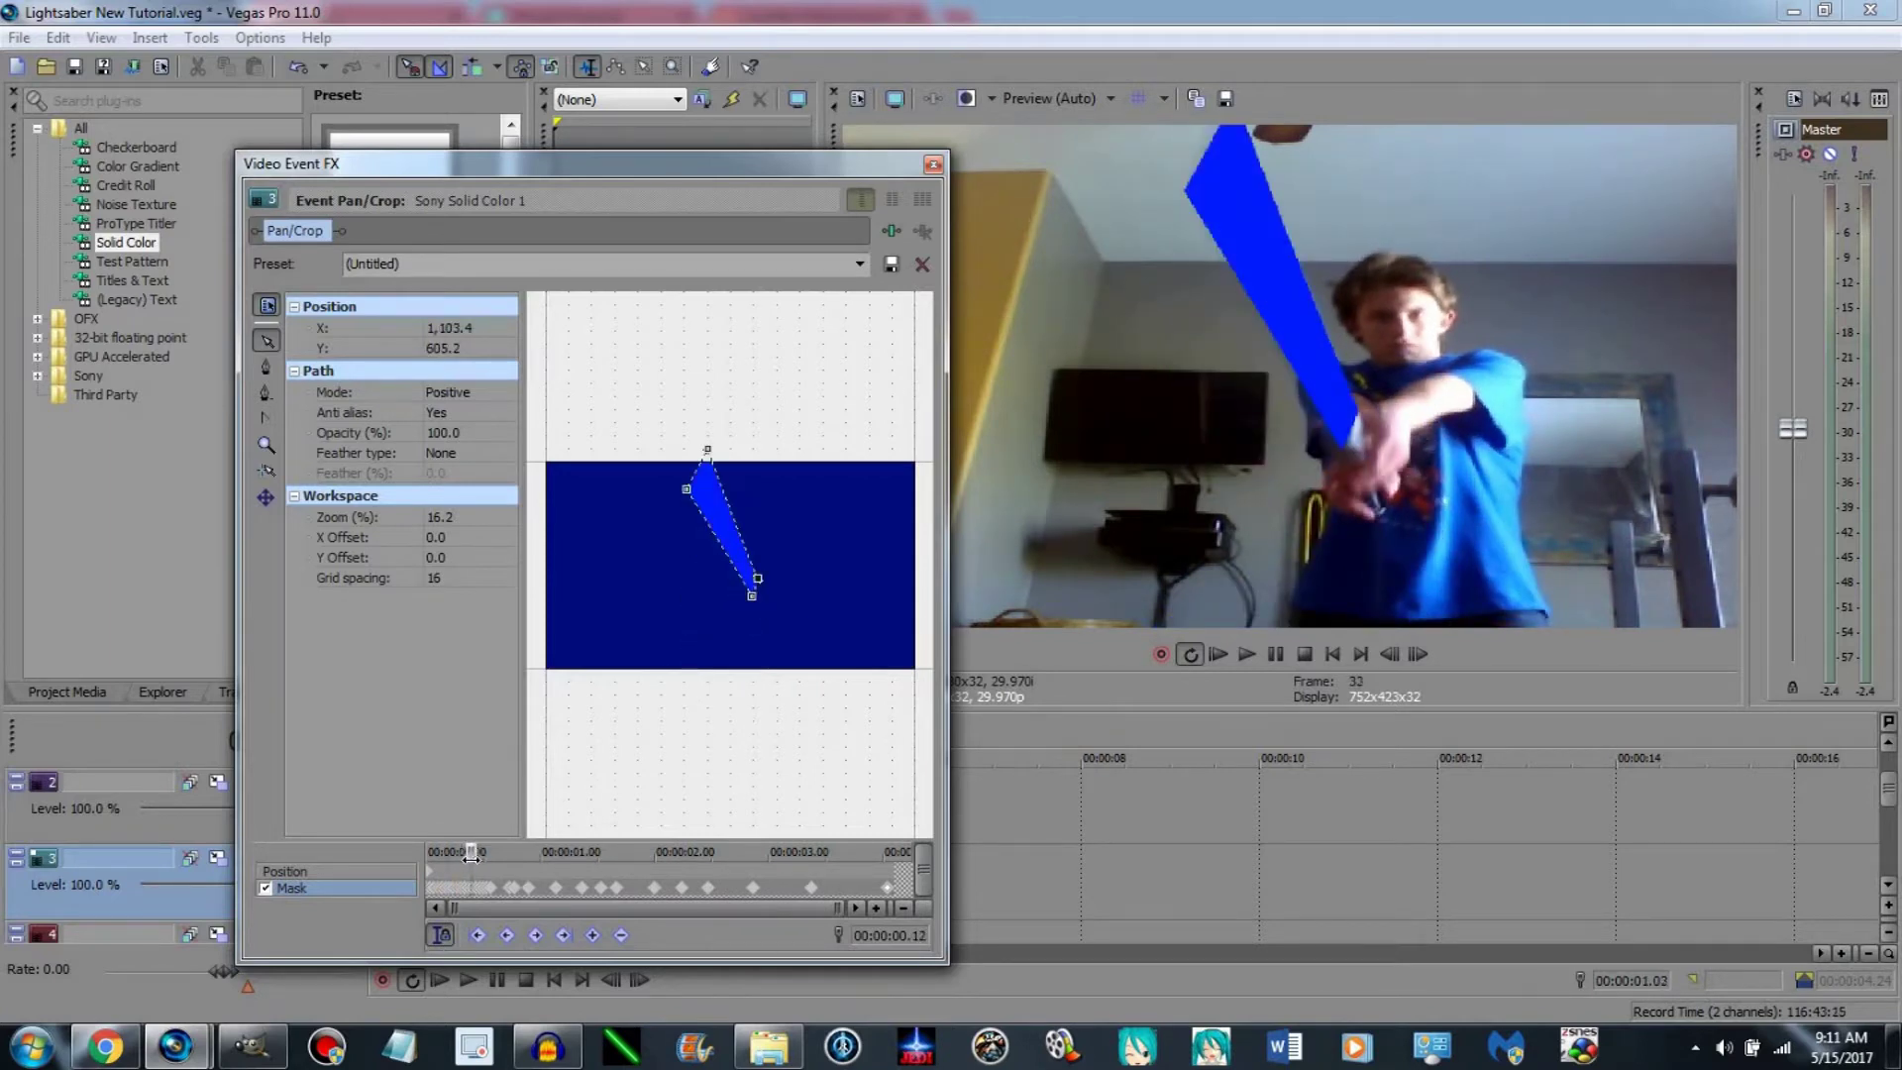
pyautogui.press('space')
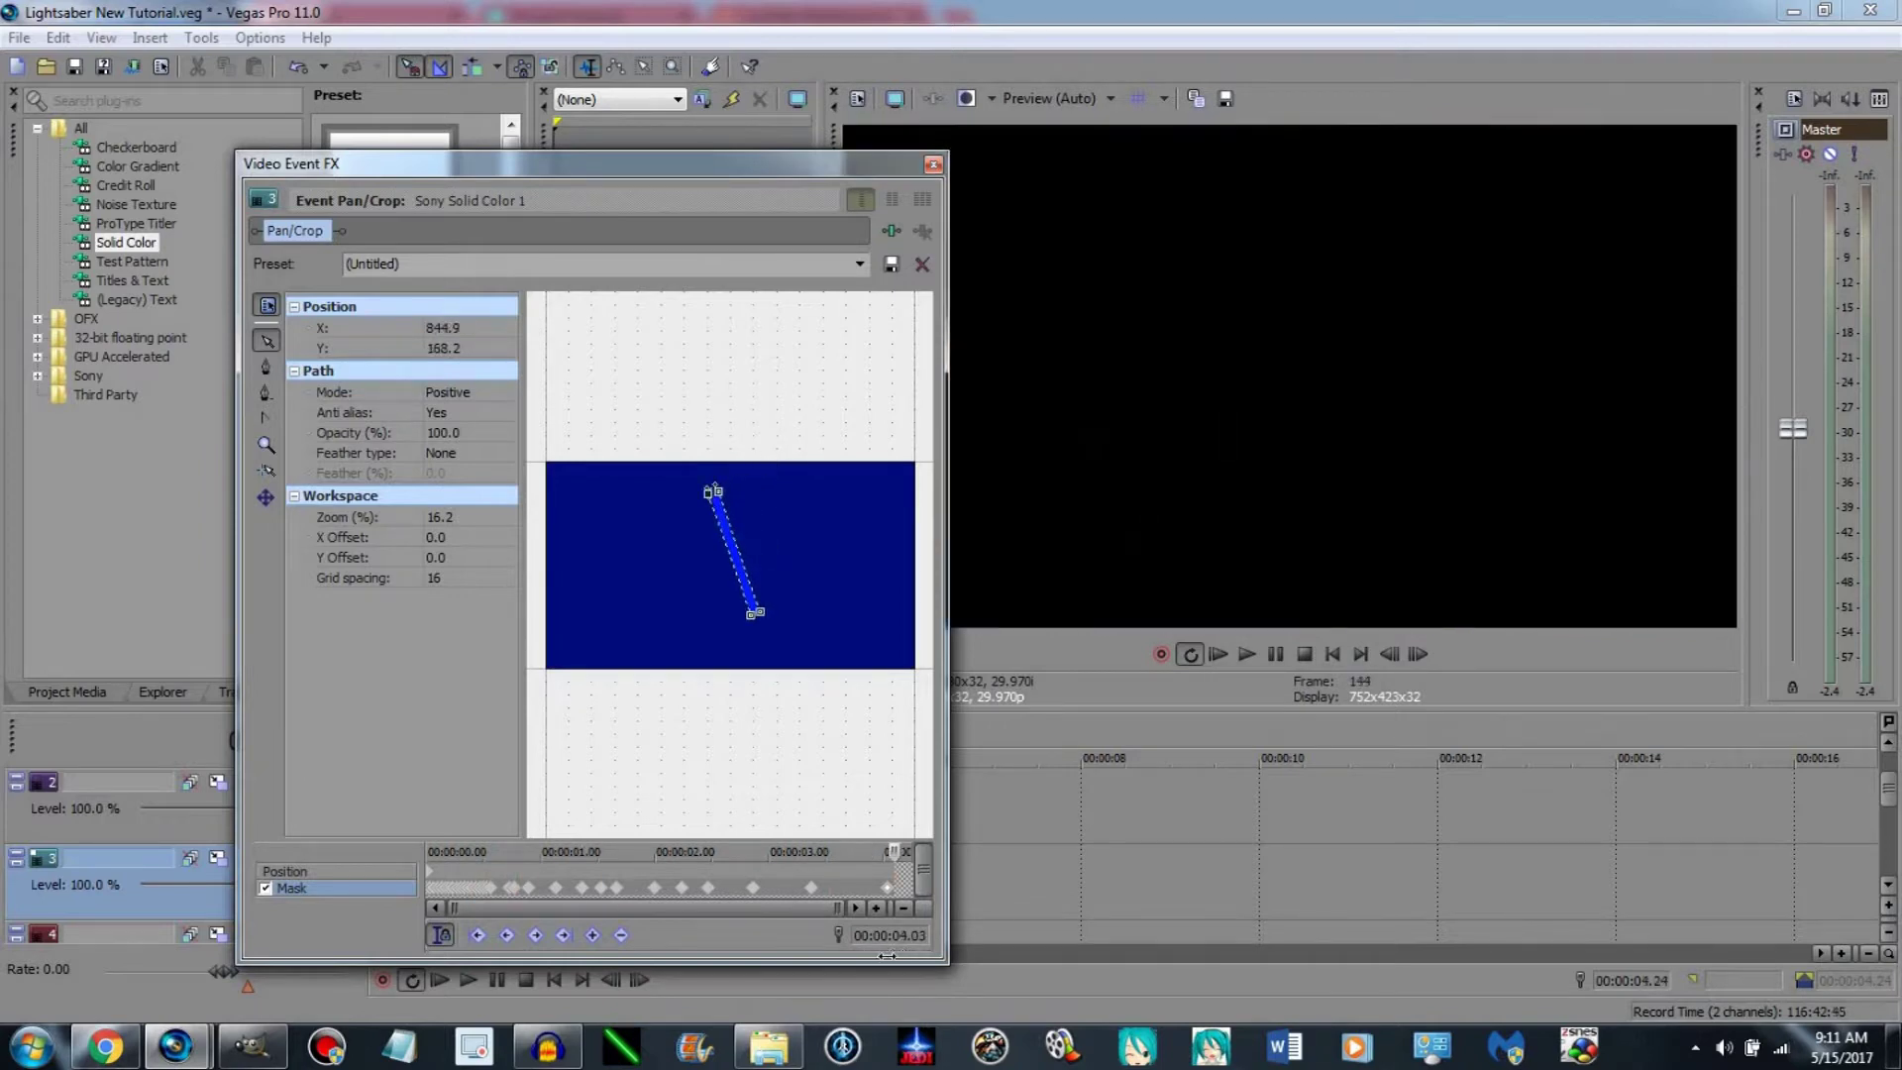
pyautogui.press('Left')
pyautogui.press('Left')
pyautogui.press('Left')
pyautogui.press('Left')
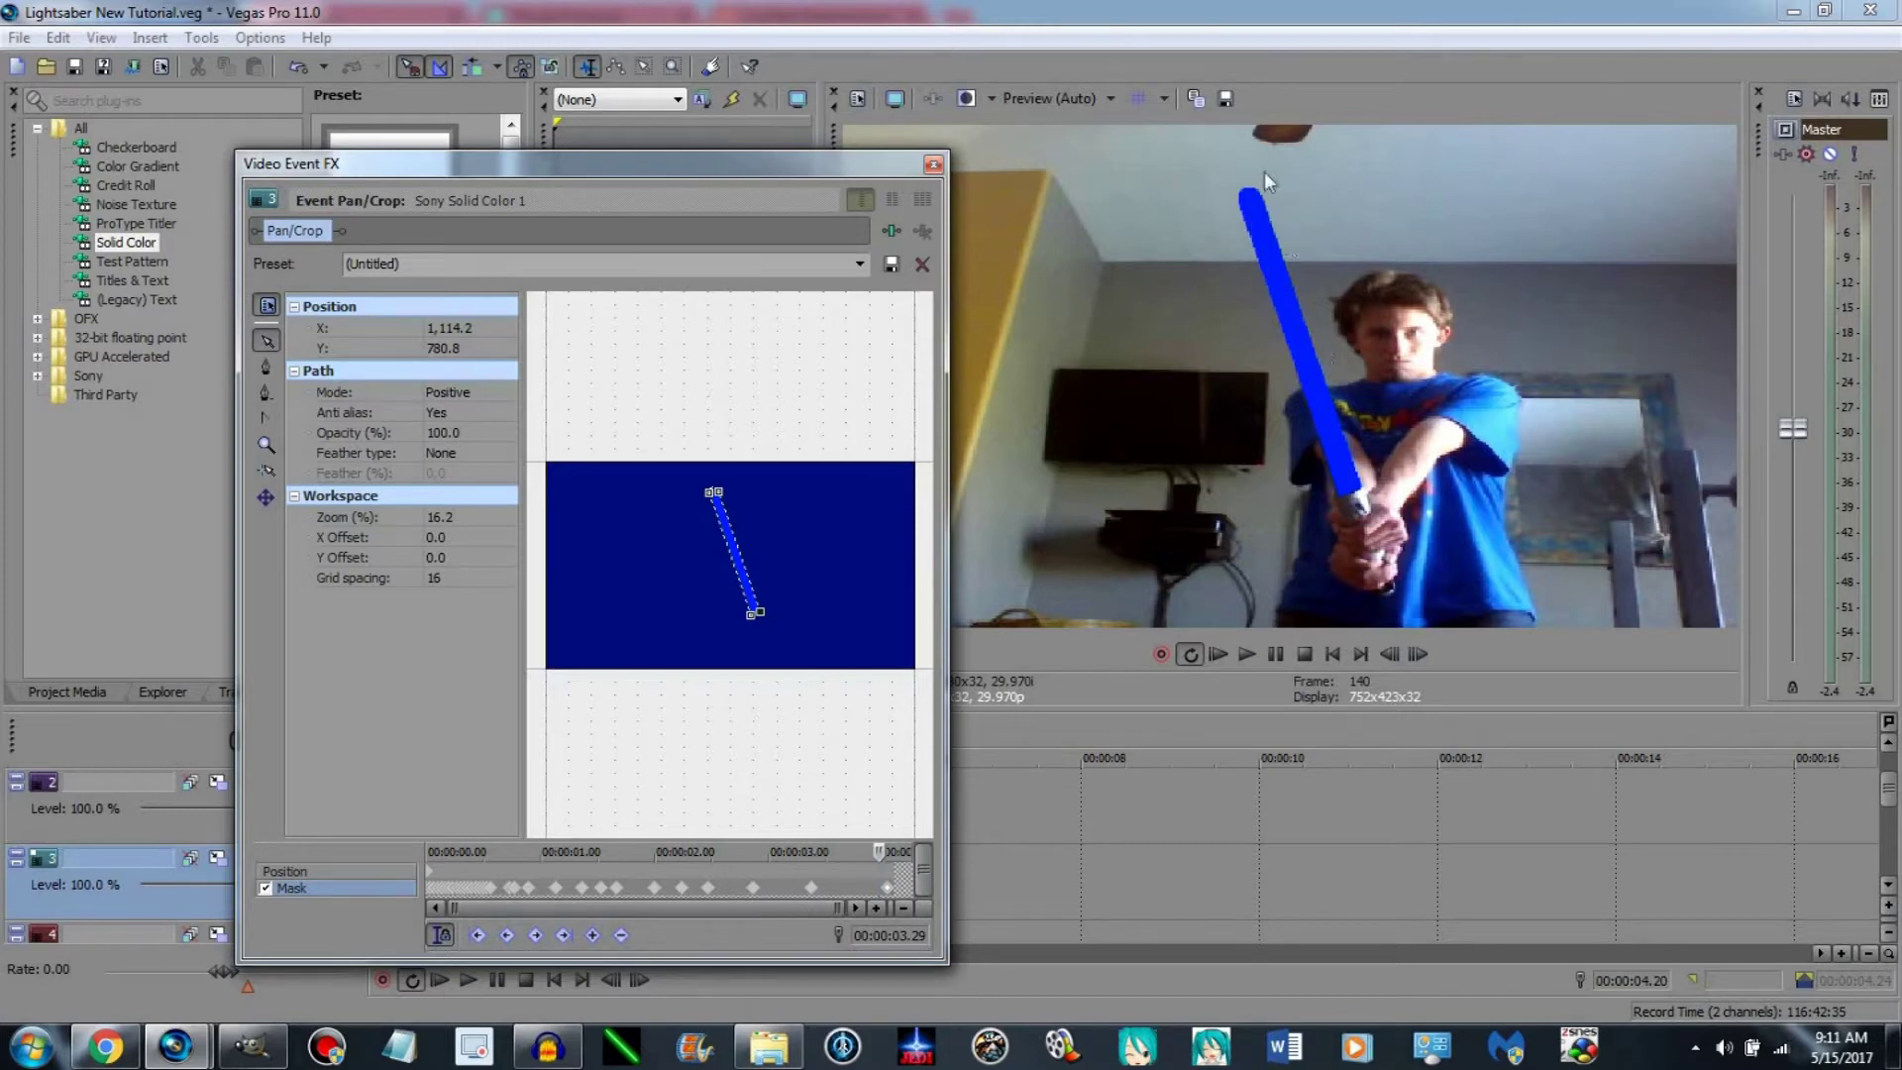
pyautogui.click(933, 164)
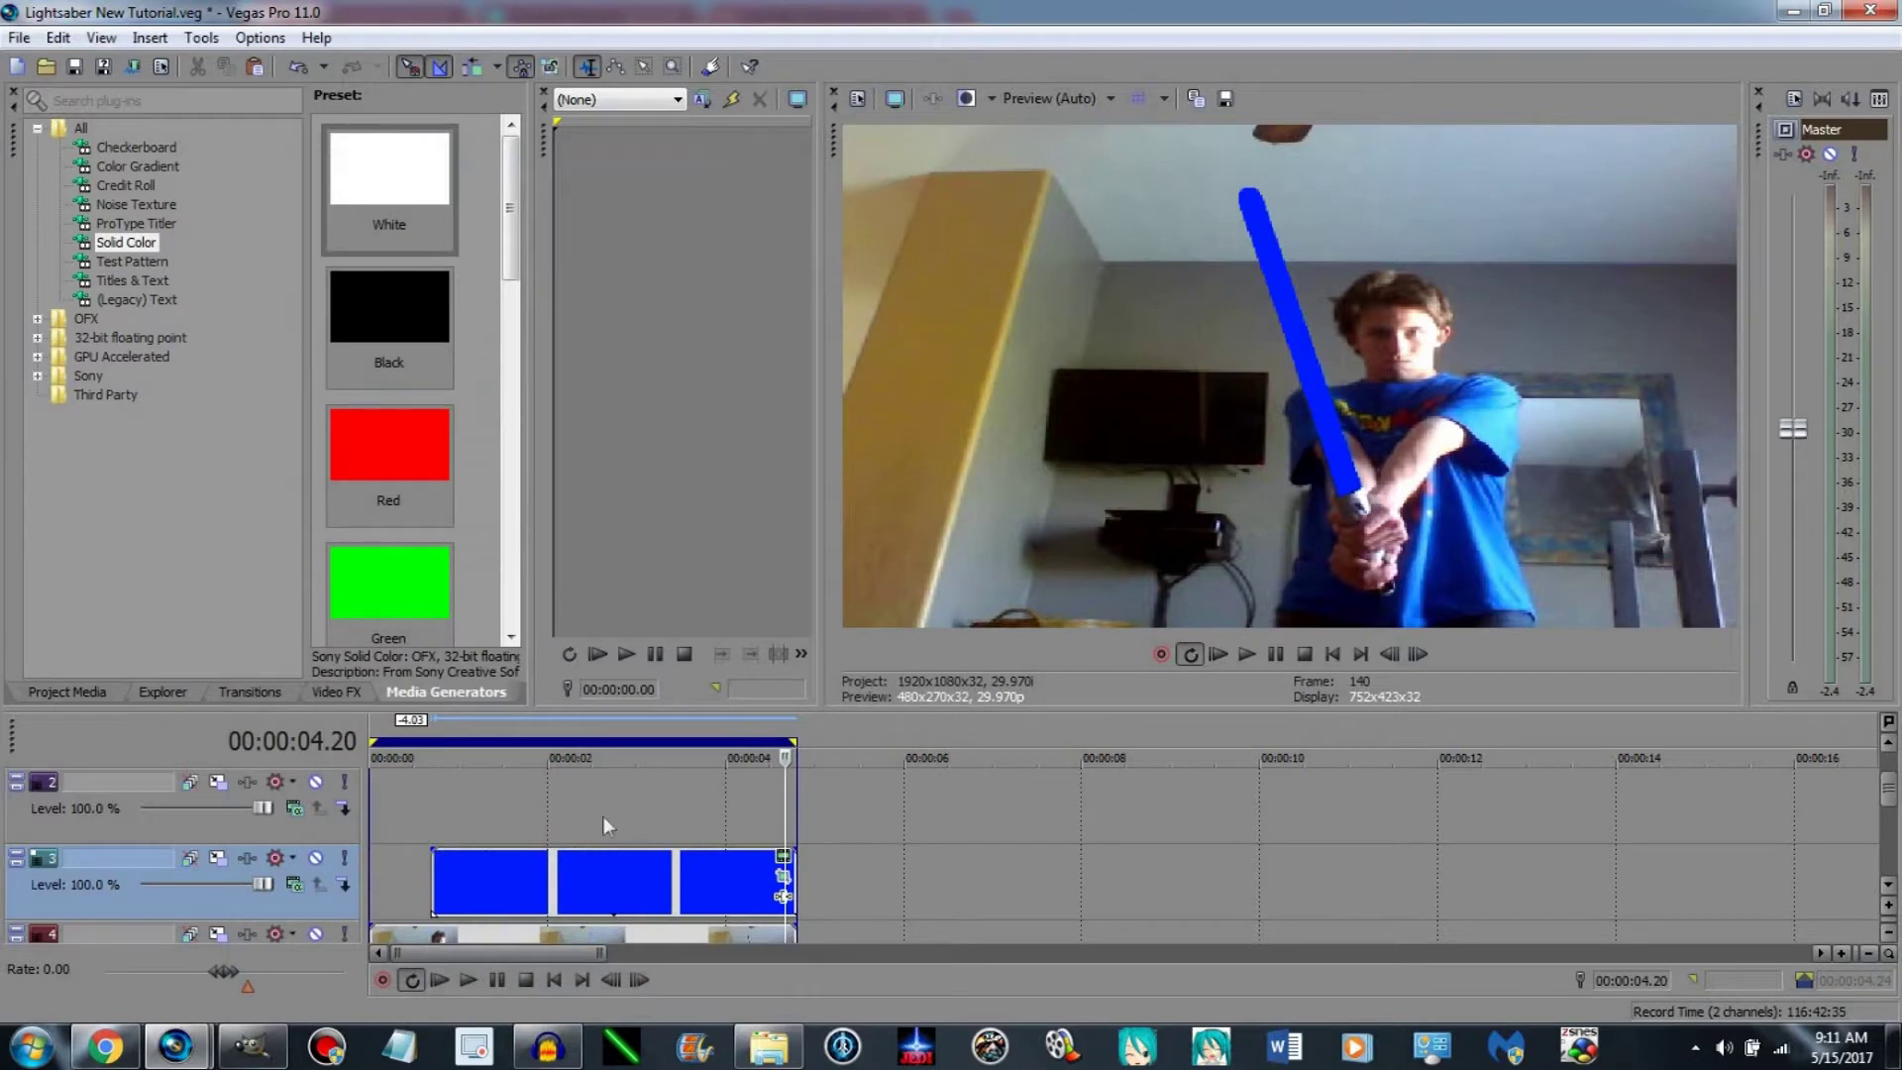
# Copy the blue blade event and paste it onto track 1 at 00:00:00.21 as a new copy of the source media.
pyautogui.rightClick(531, 872)
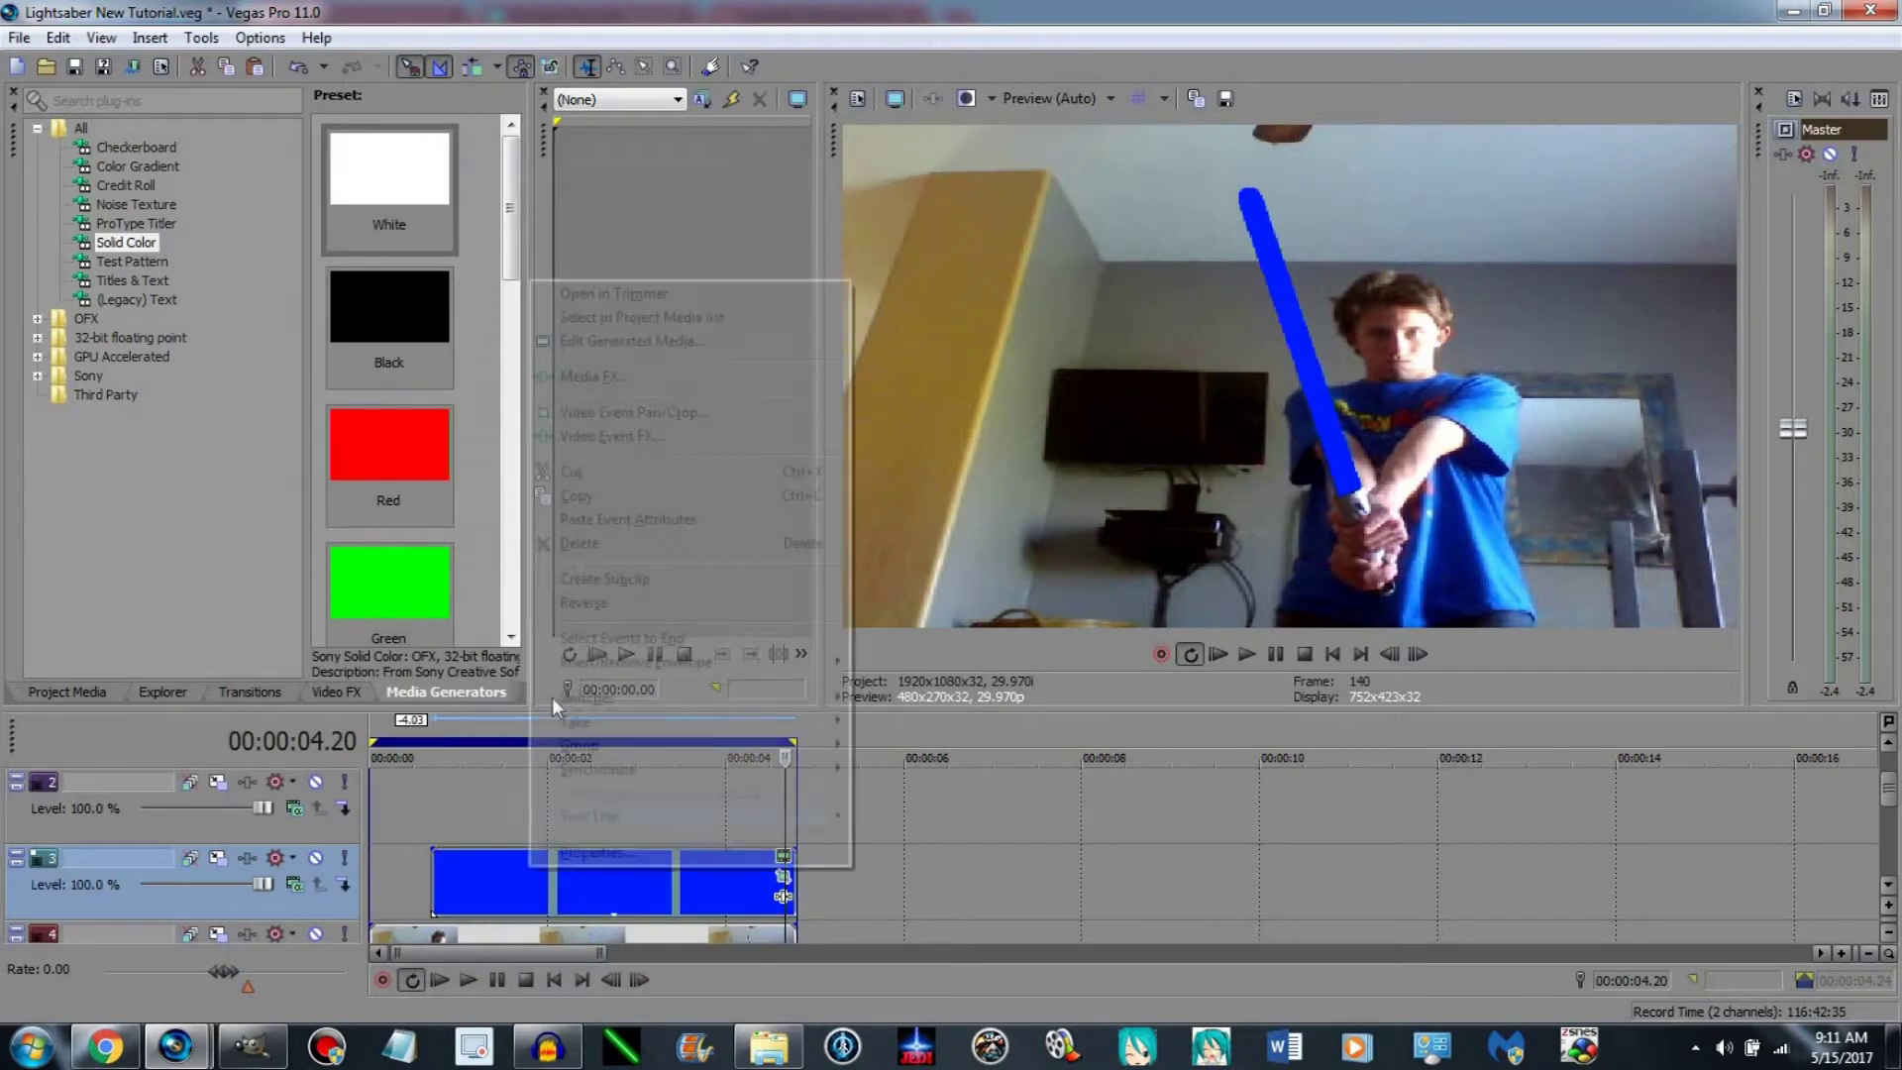
pyautogui.click(586, 498)
pyautogui.moveTo(1893, 792); pyautogui.dragTo(1894, 763)
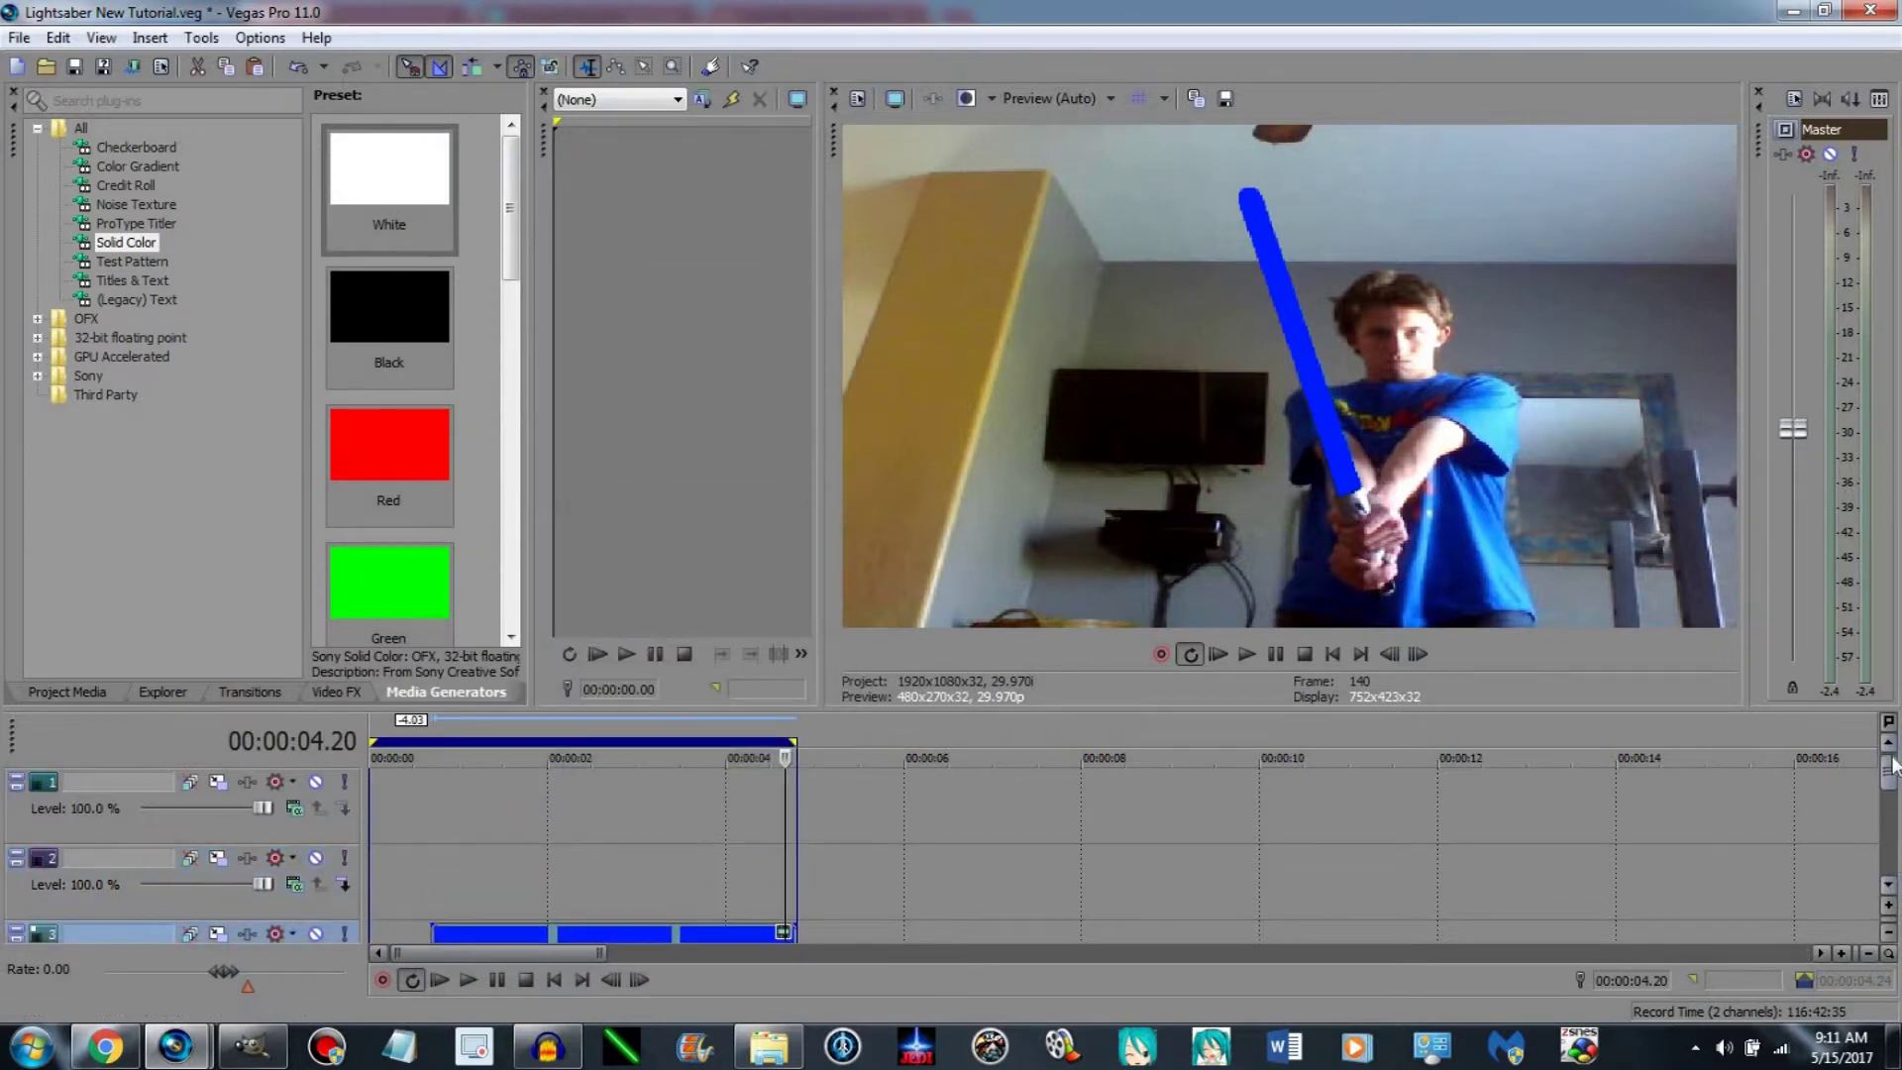
pyautogui.click(428, 802)
pyautogui.rightClick(451, 793)
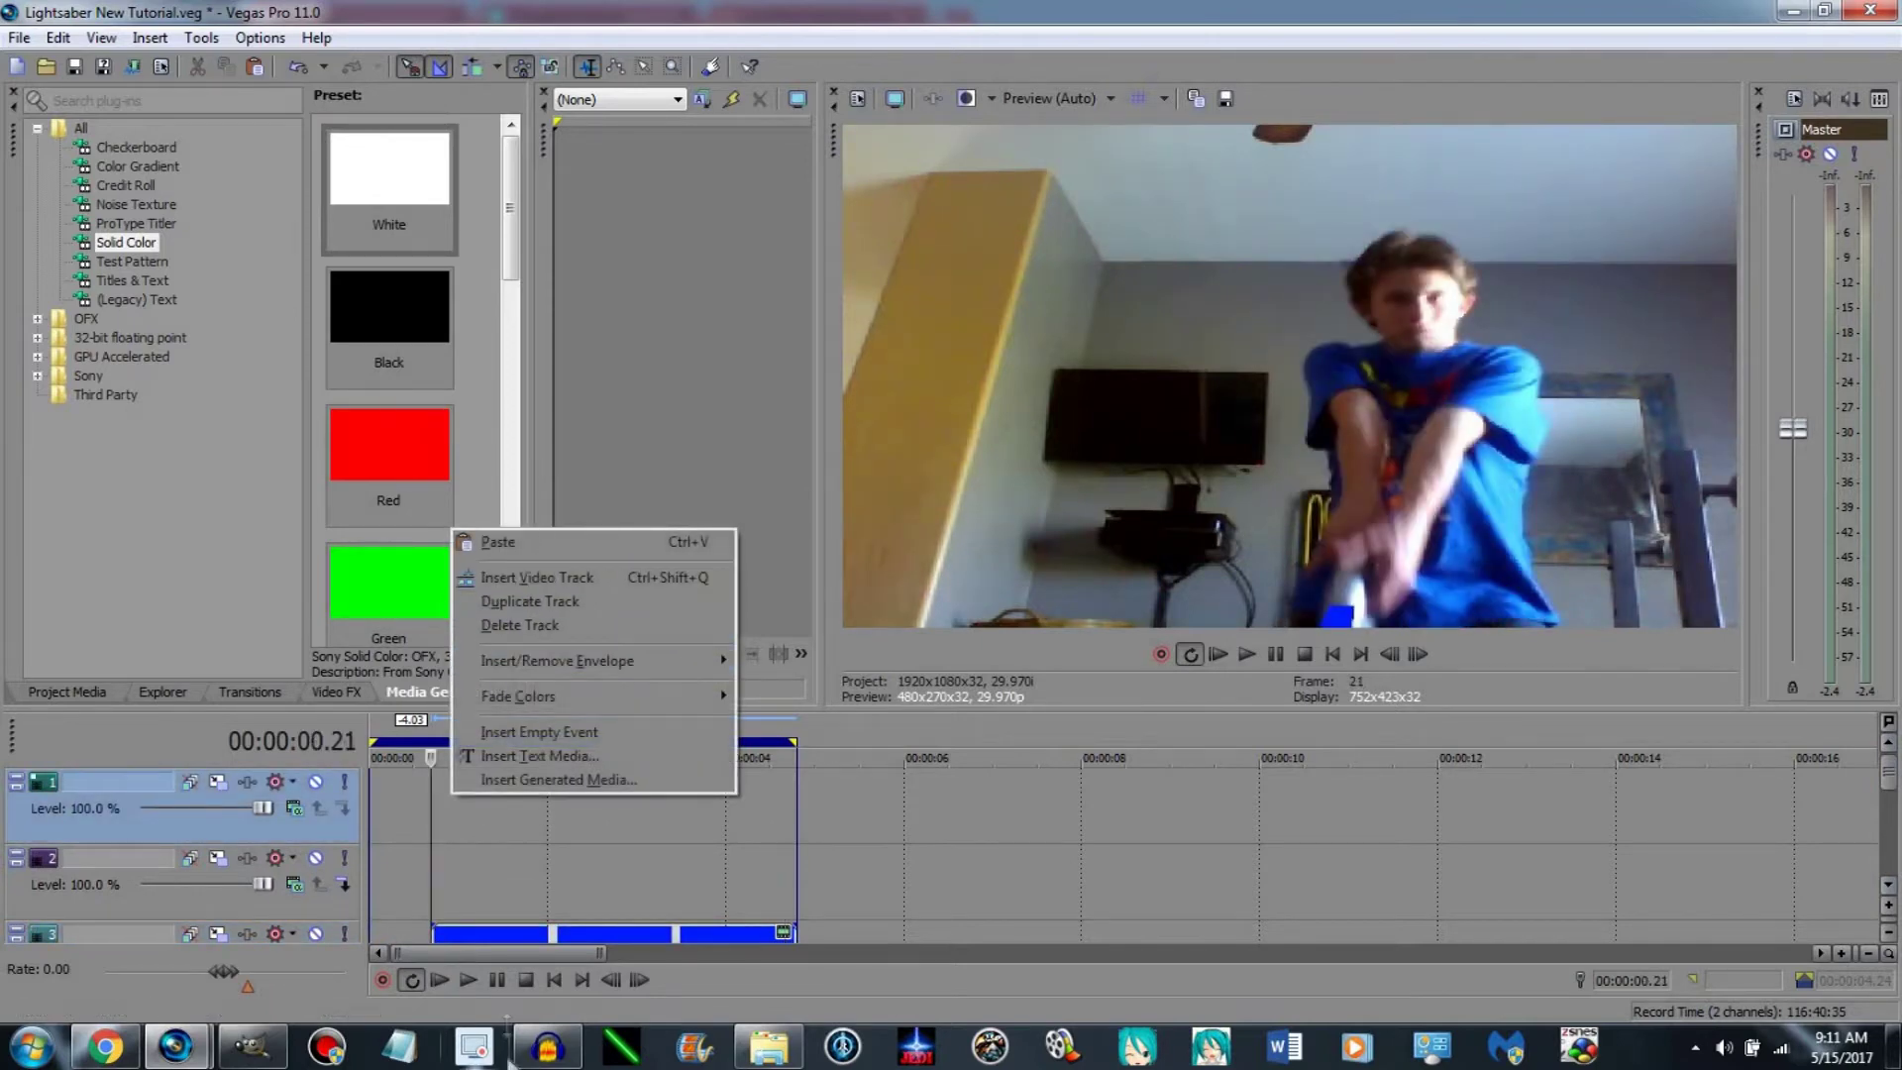
pyautogui.click(575, 543)
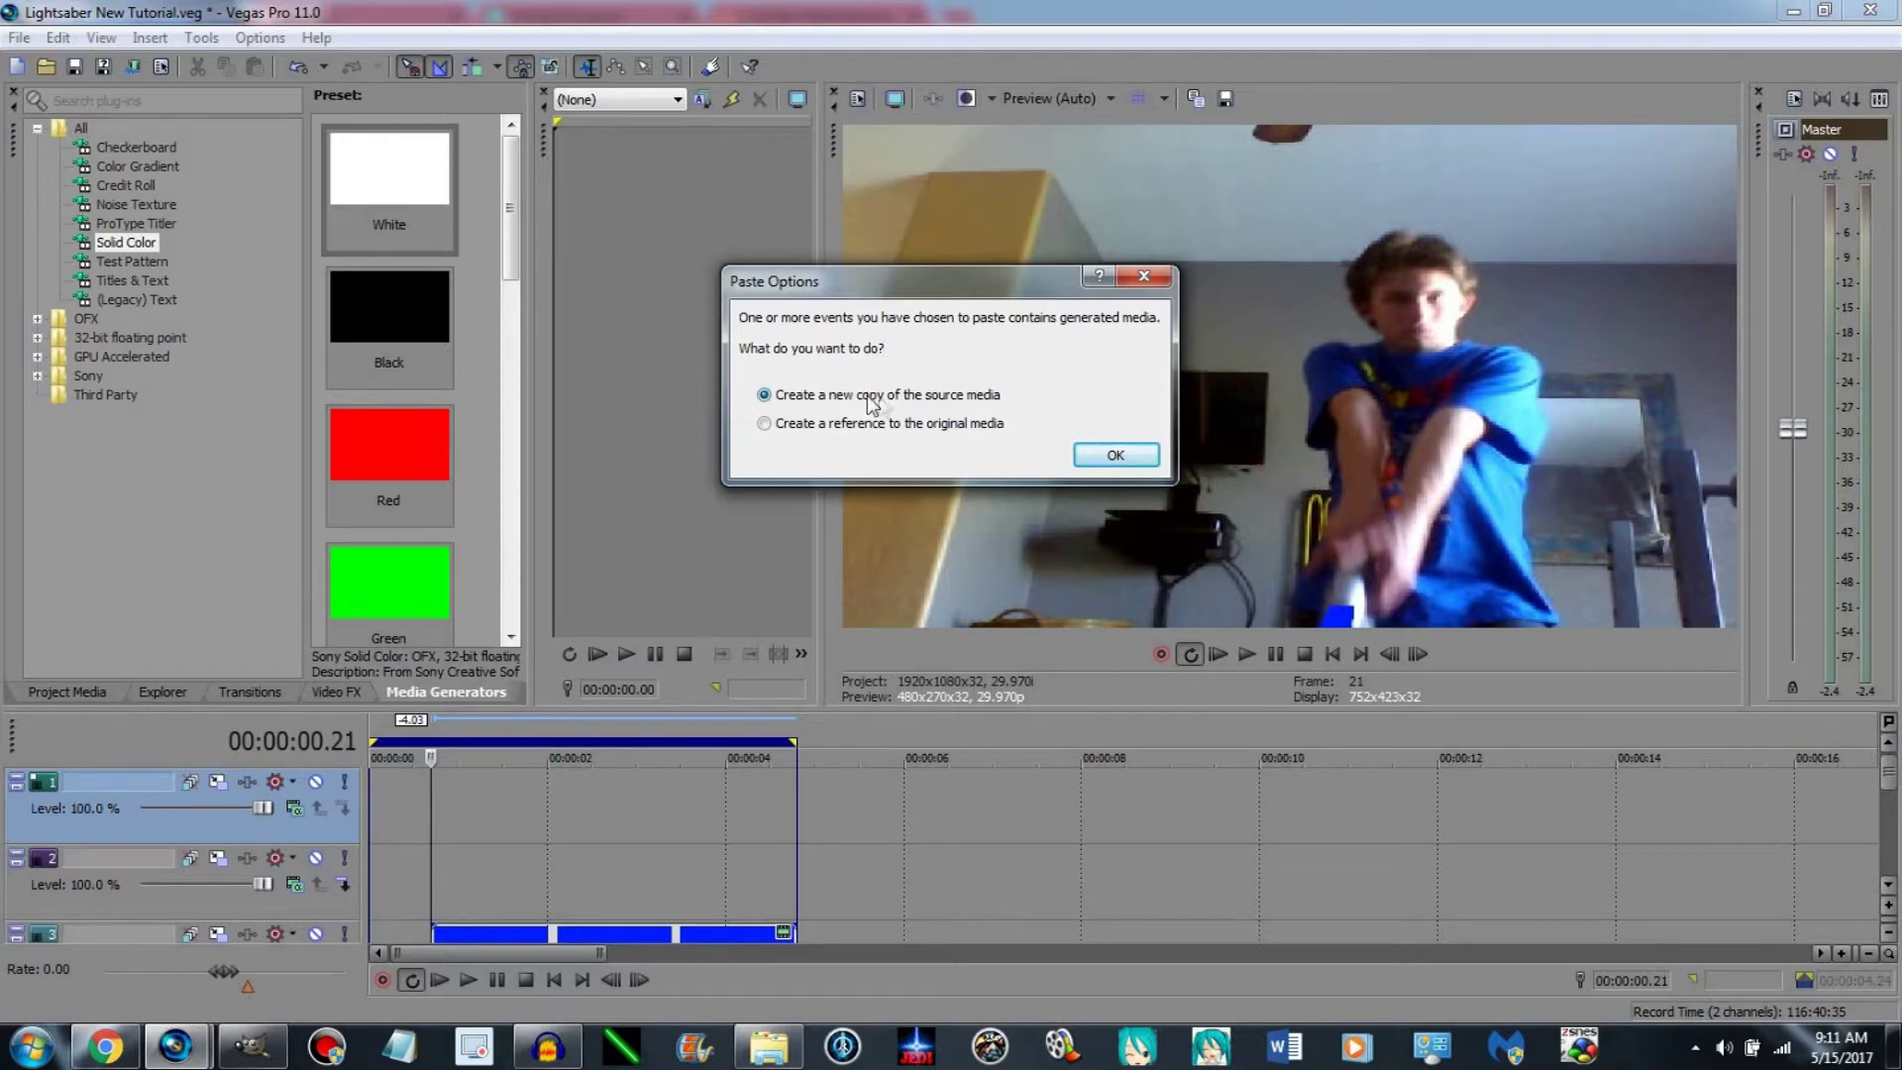
pyautogui.click(1116, 456)
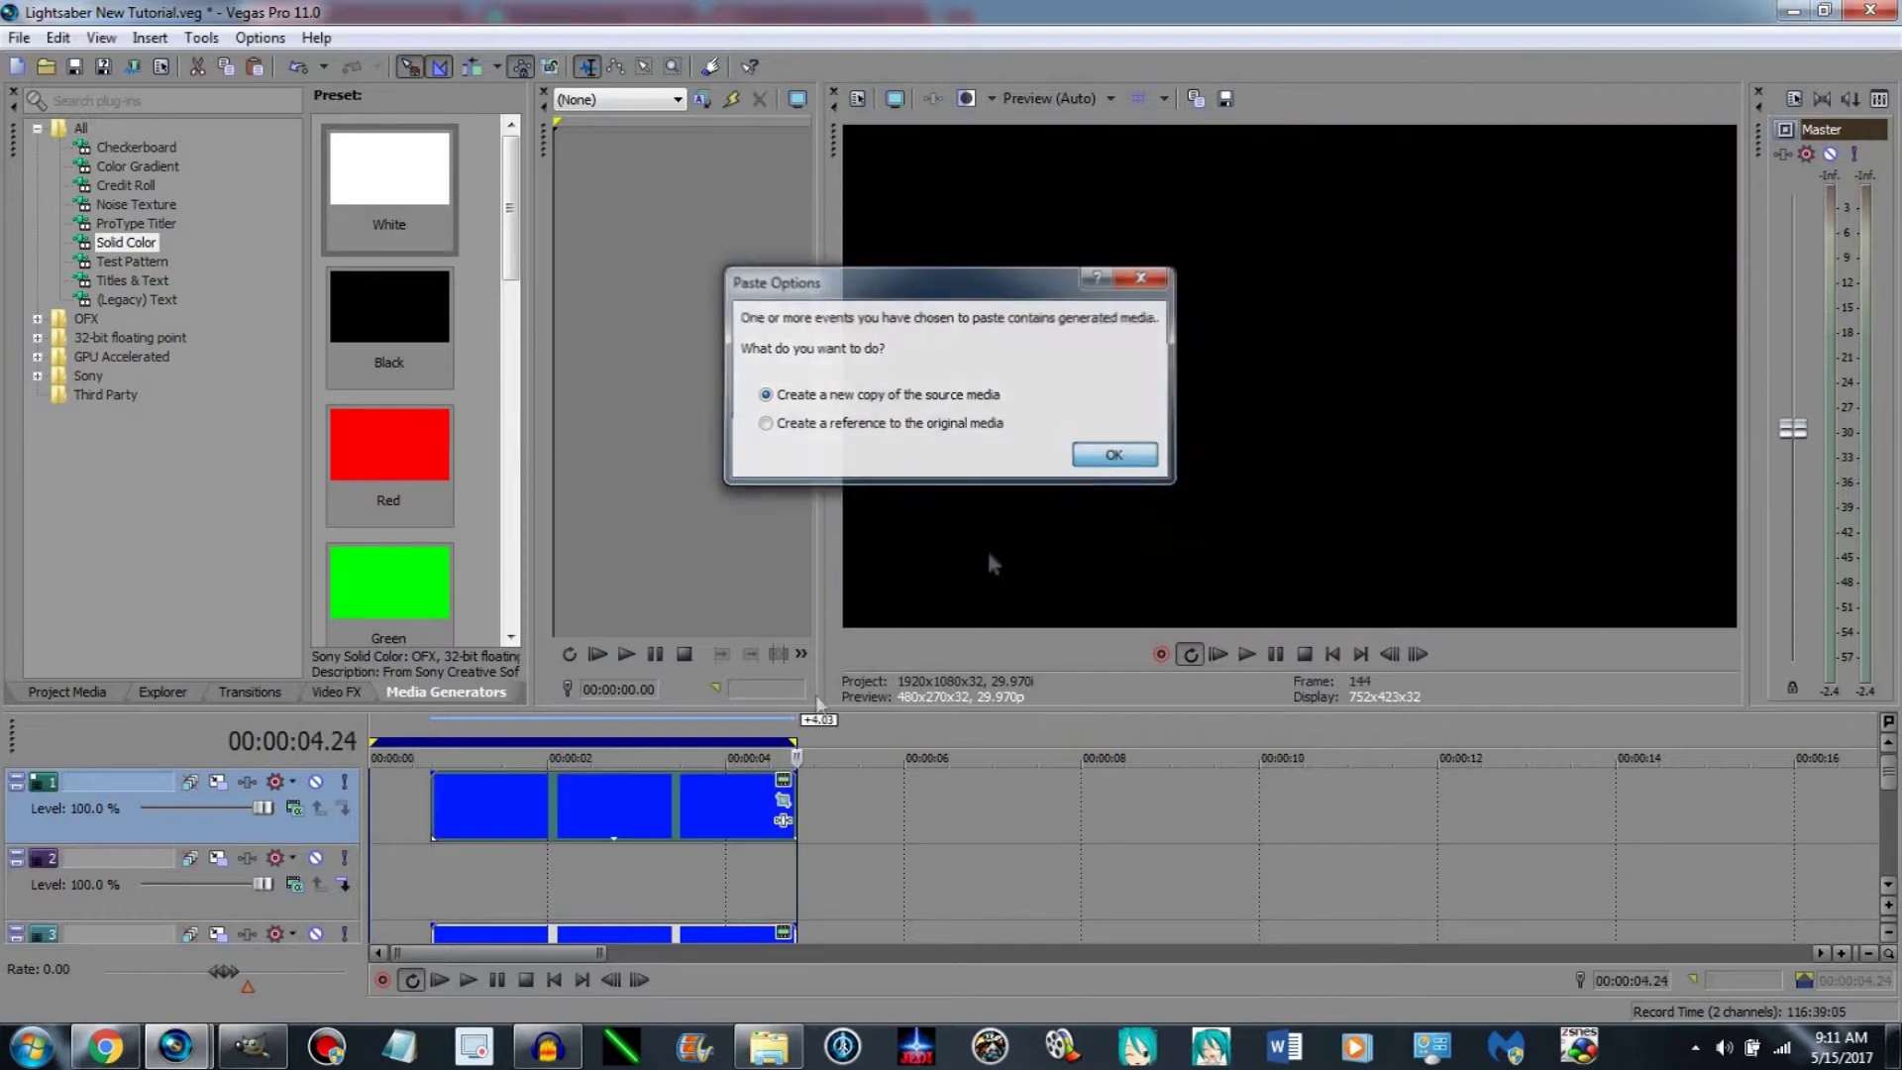
# Change the generated solid color of the blade copy on track 1 to white.
pyautogui.click(432, 795)
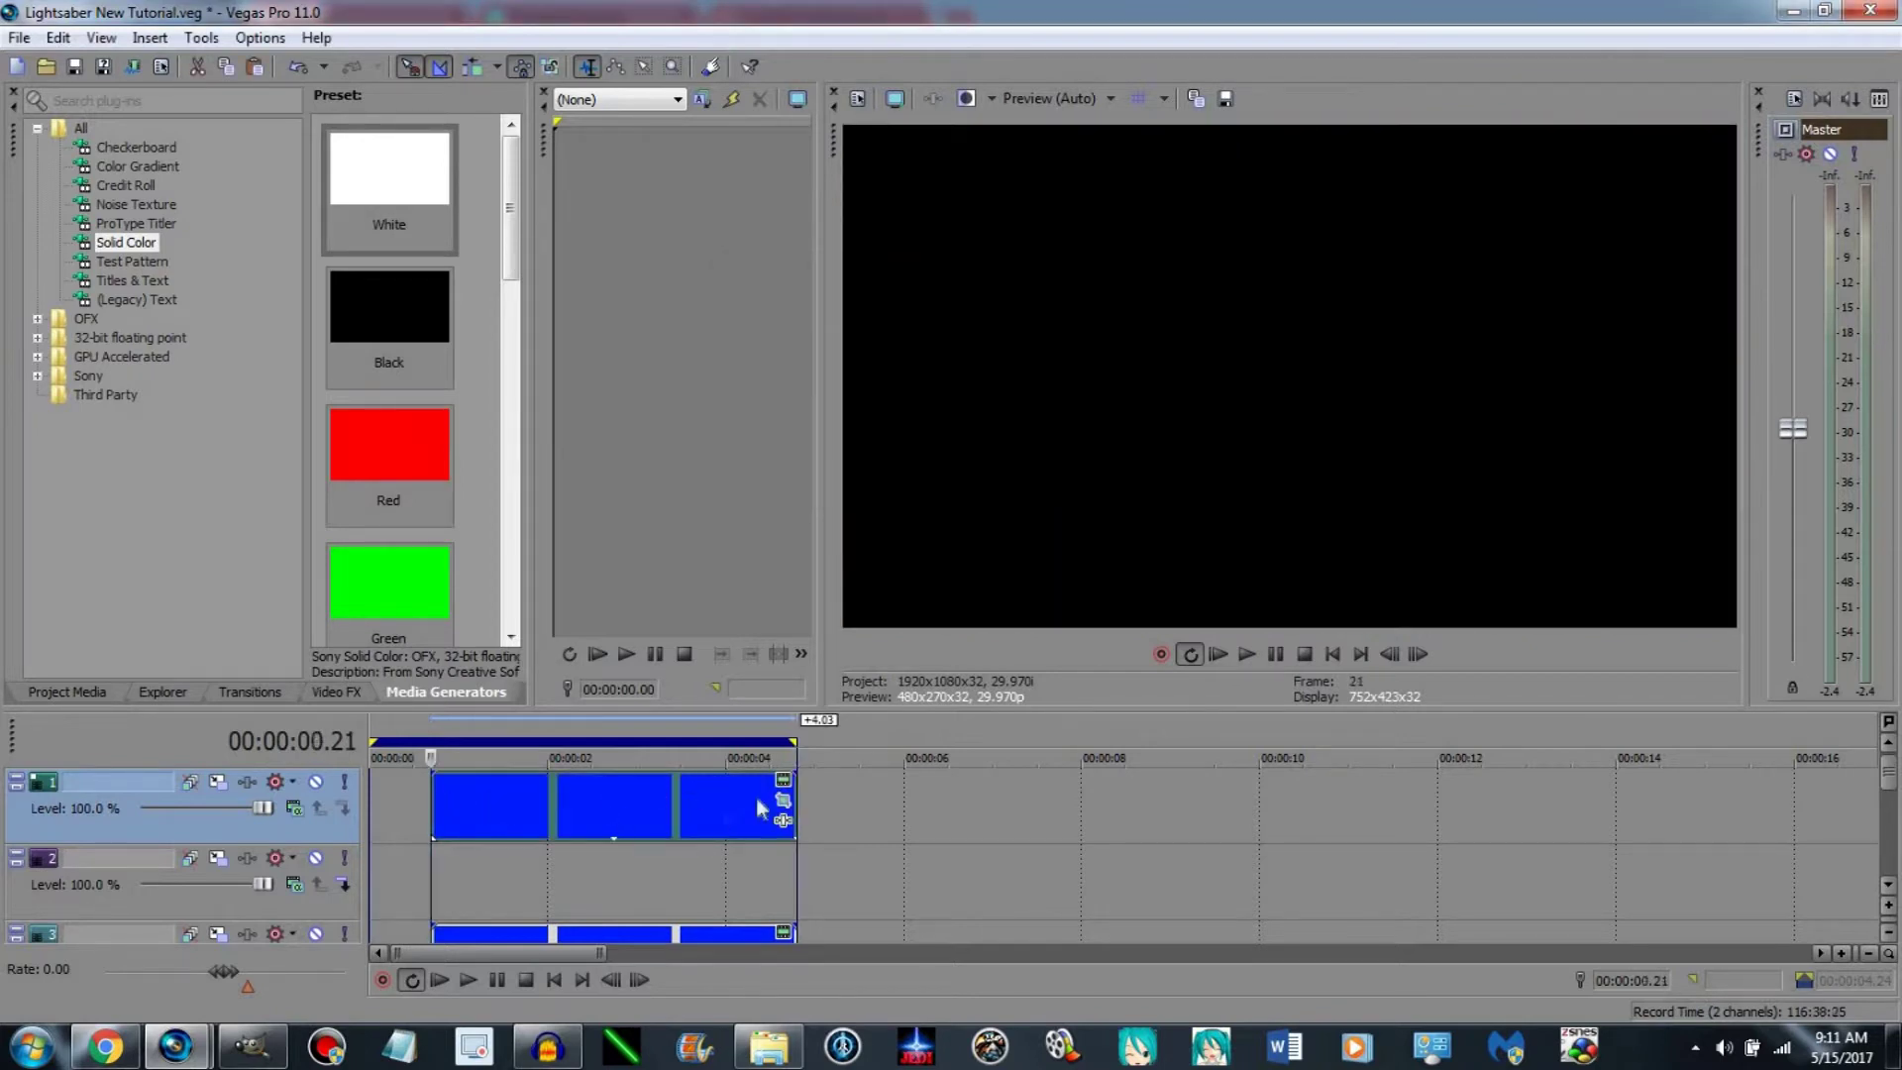
pyautogui.click(782, 779)
pyautogui.click(300, 365)
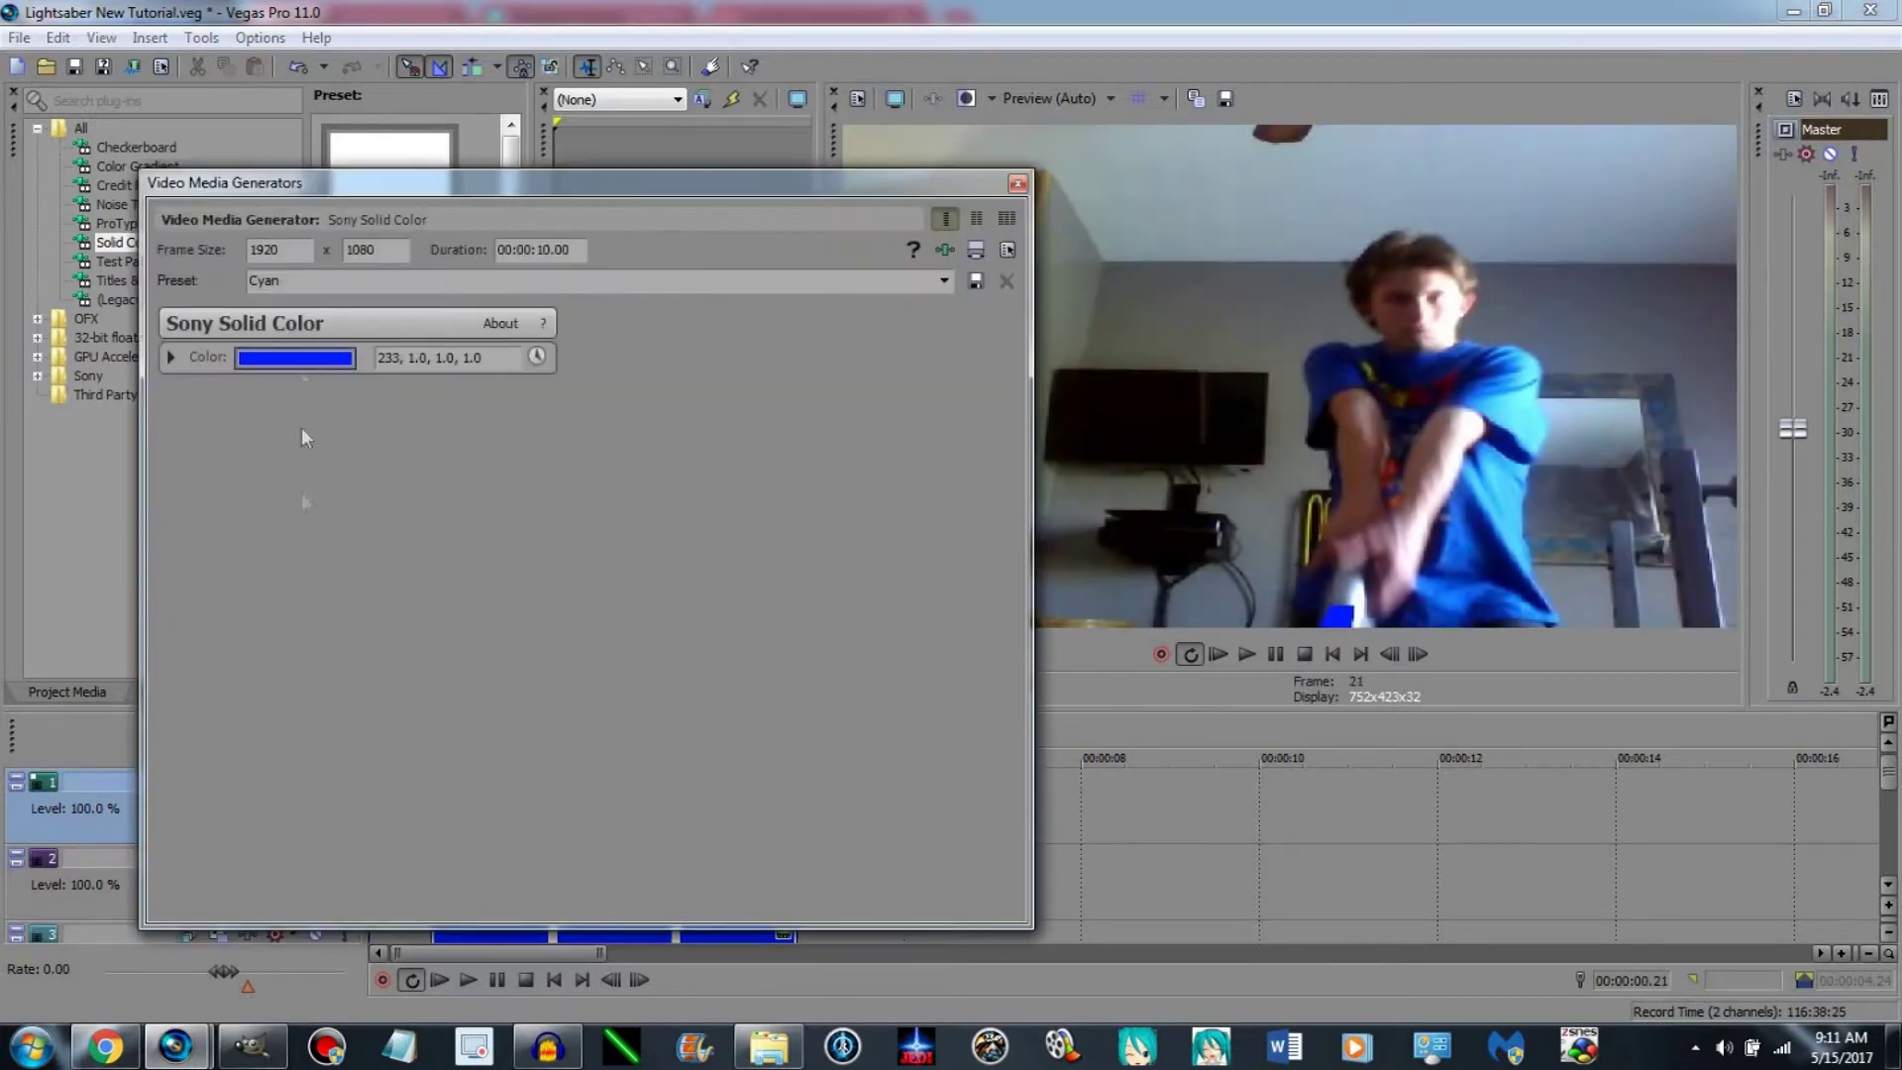
pyautogui.moveTo(297, 489); pyautogui.dragTo(83, 395)
pyautogui.click(765, 443)
pyautogui.click(1017, 182)
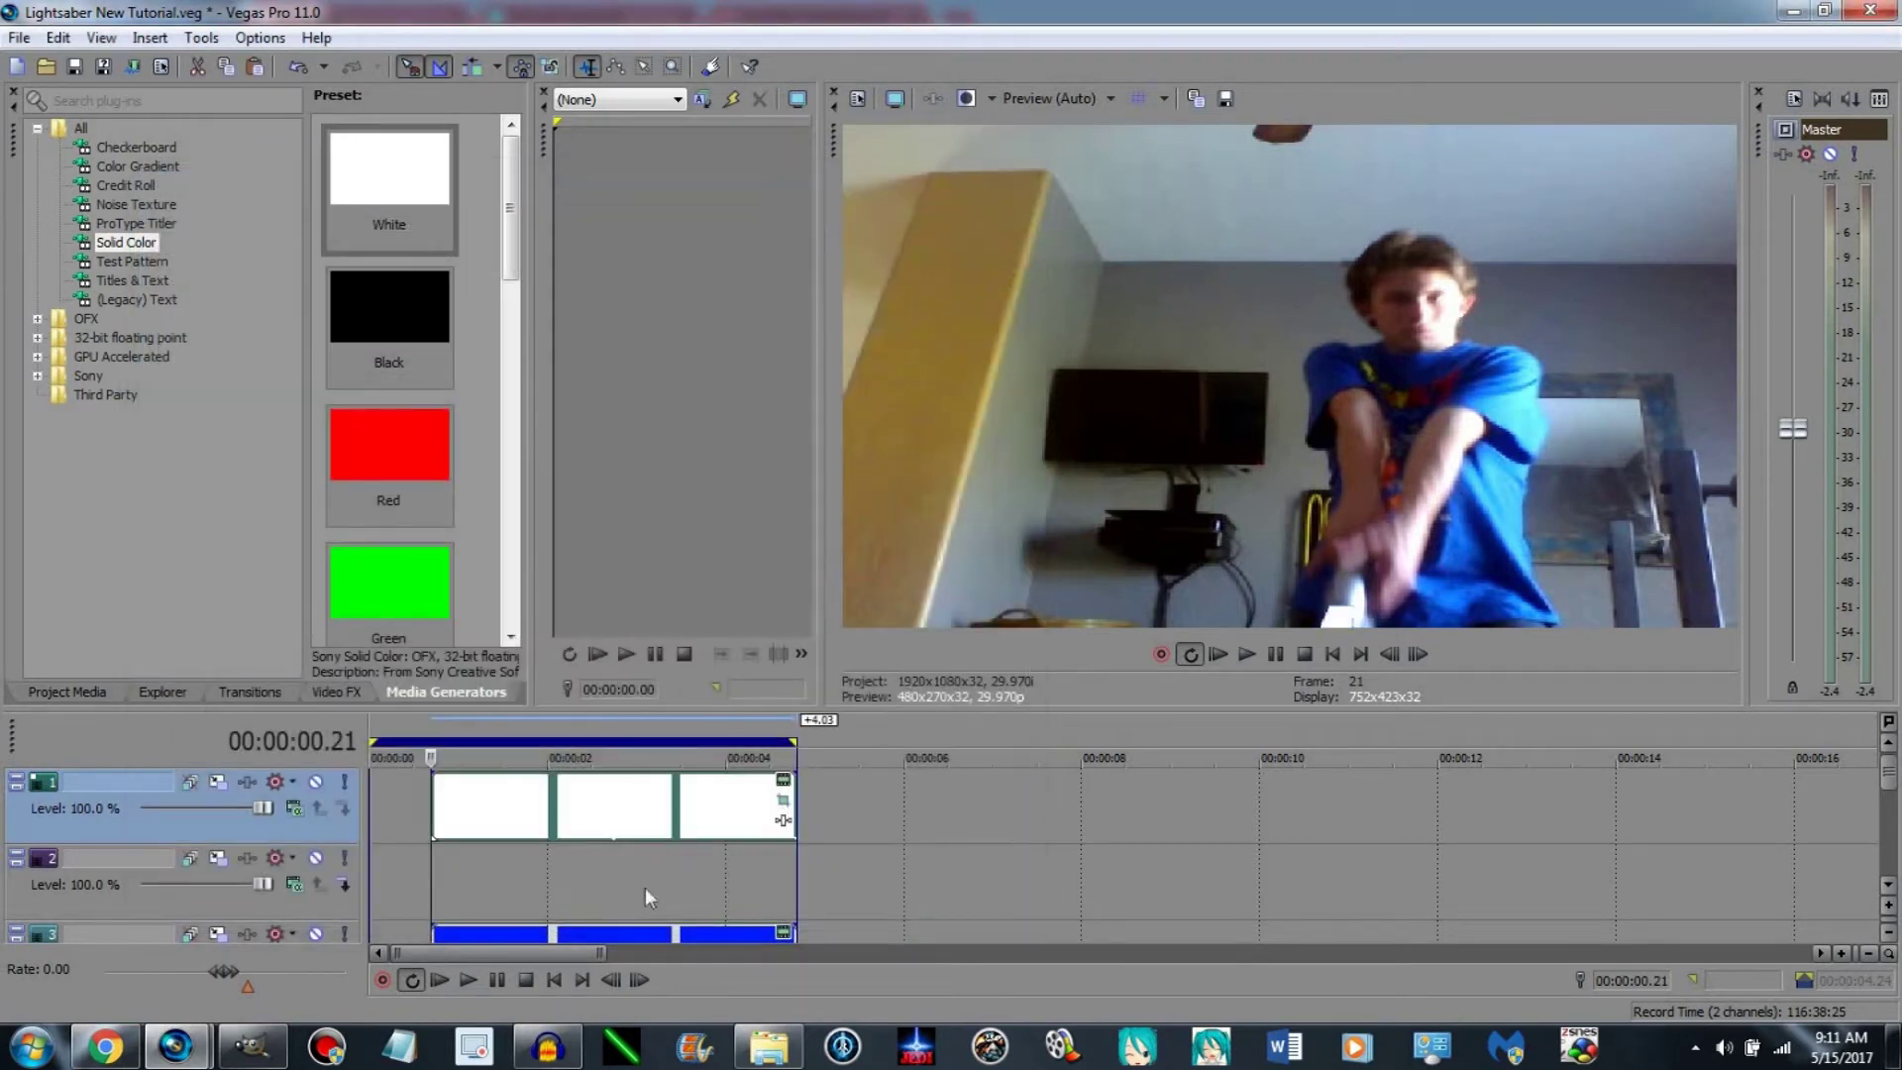
# Add the Sony Glow, Sony Glint and Sony Gaussian Blur effects to the blue blade event on track 3.
pyautogui.rightClick(483, 941)
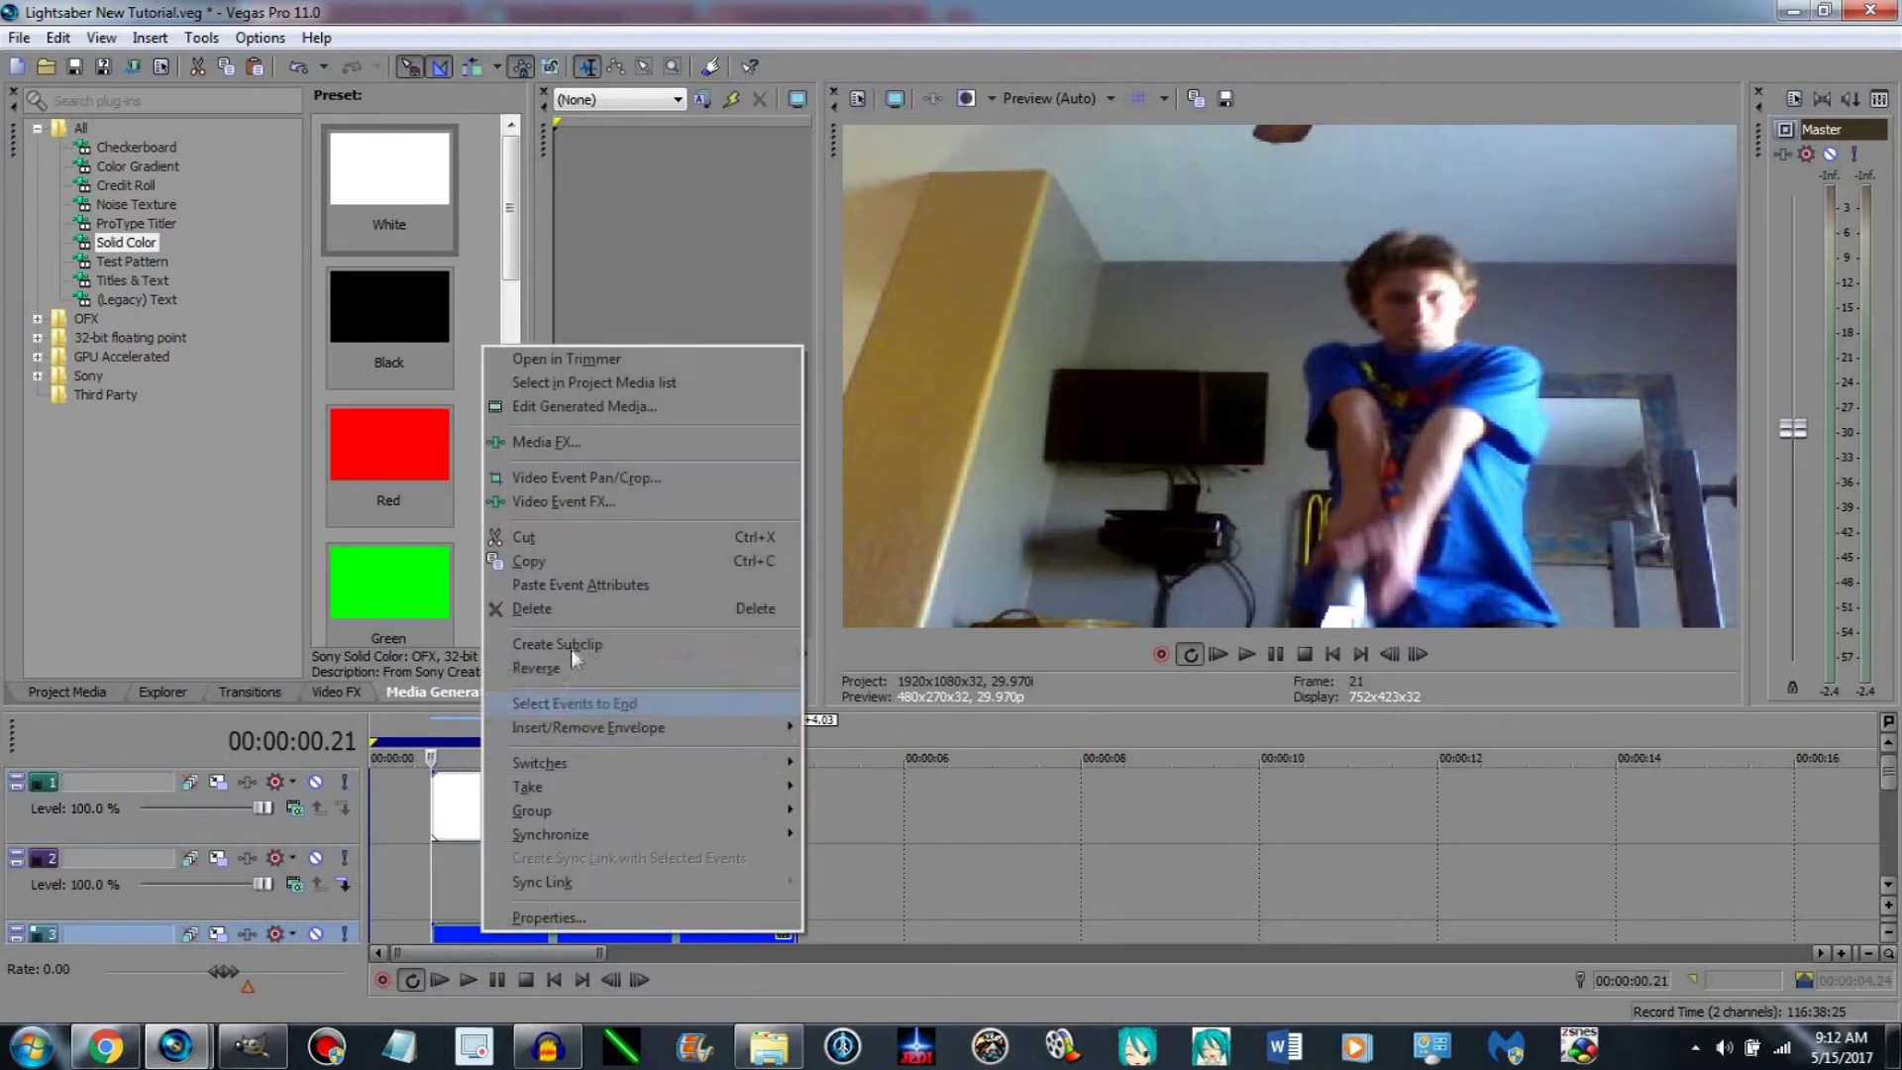
pyautogui.click(611, 499)
pyautogui.doubleClick(818, 496)
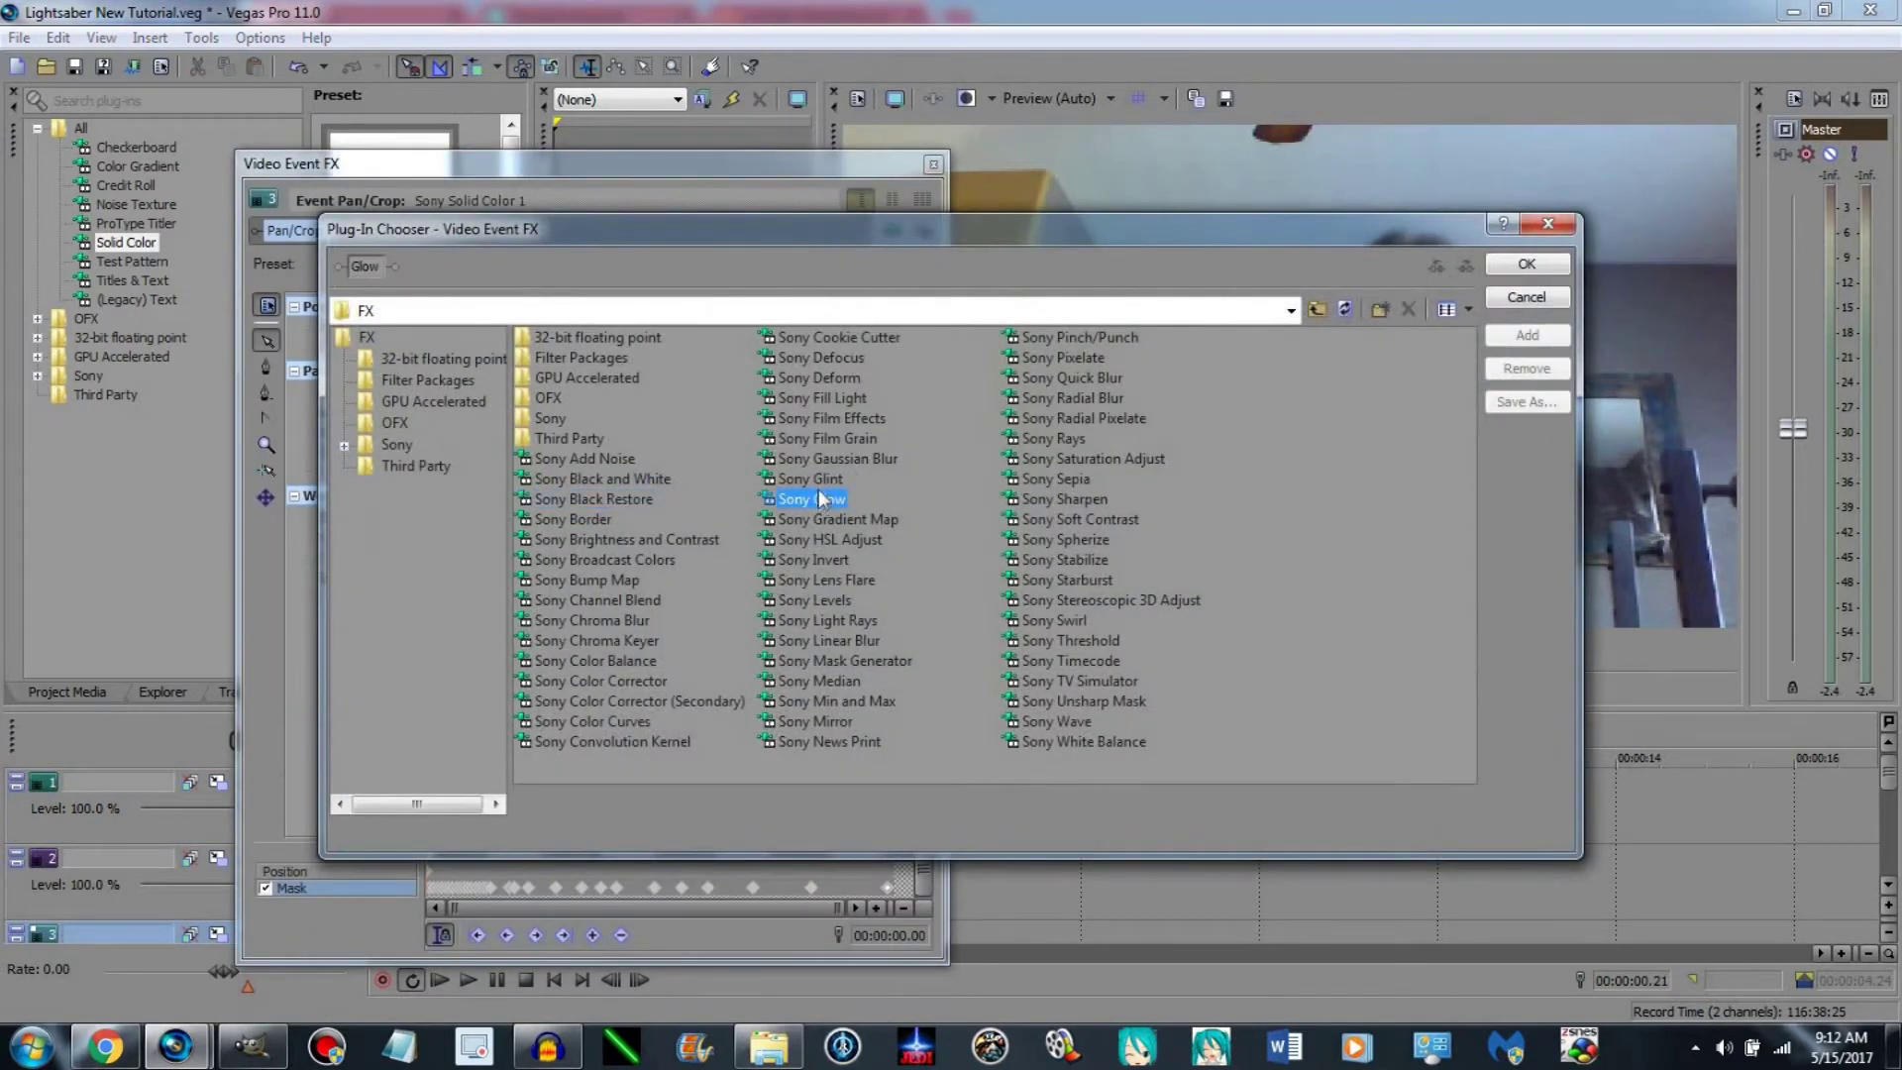
pyautogui.doubleClick(818, 481)
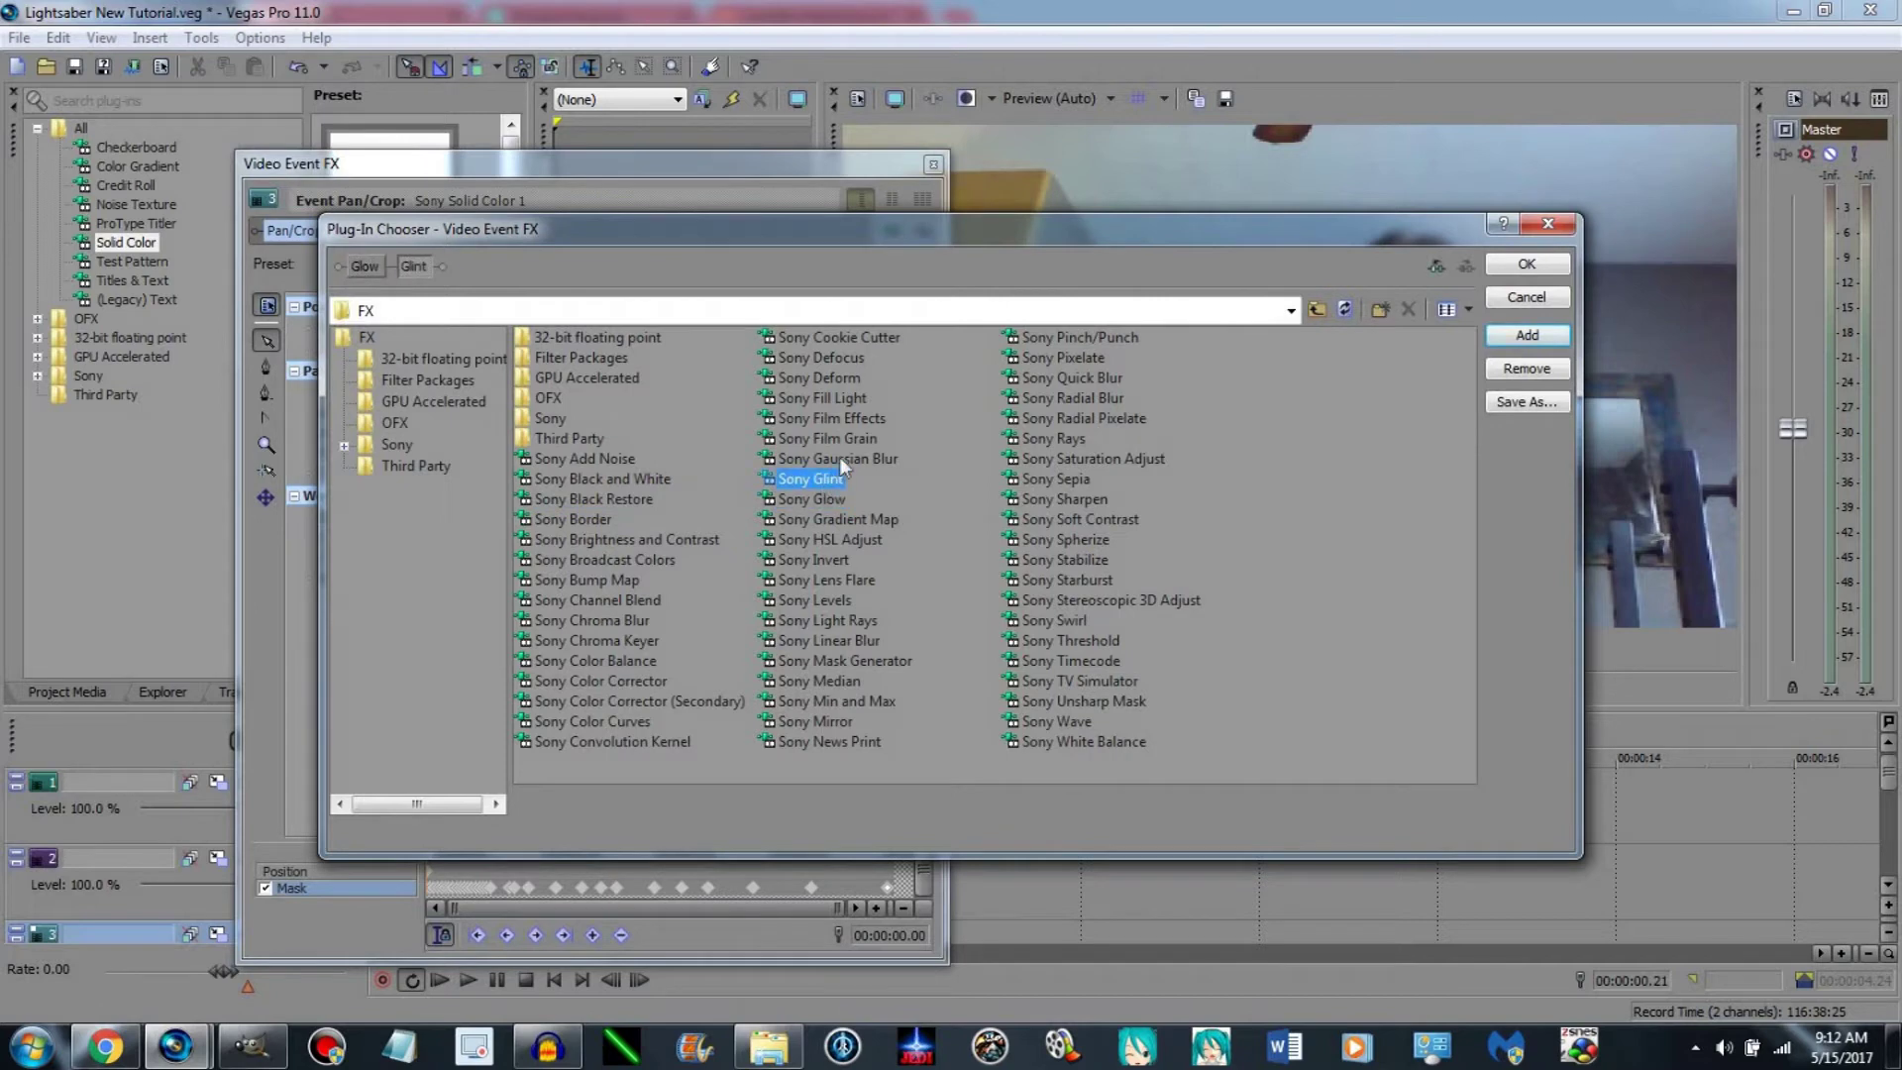
pyautogui.doubleClick(840, 458)
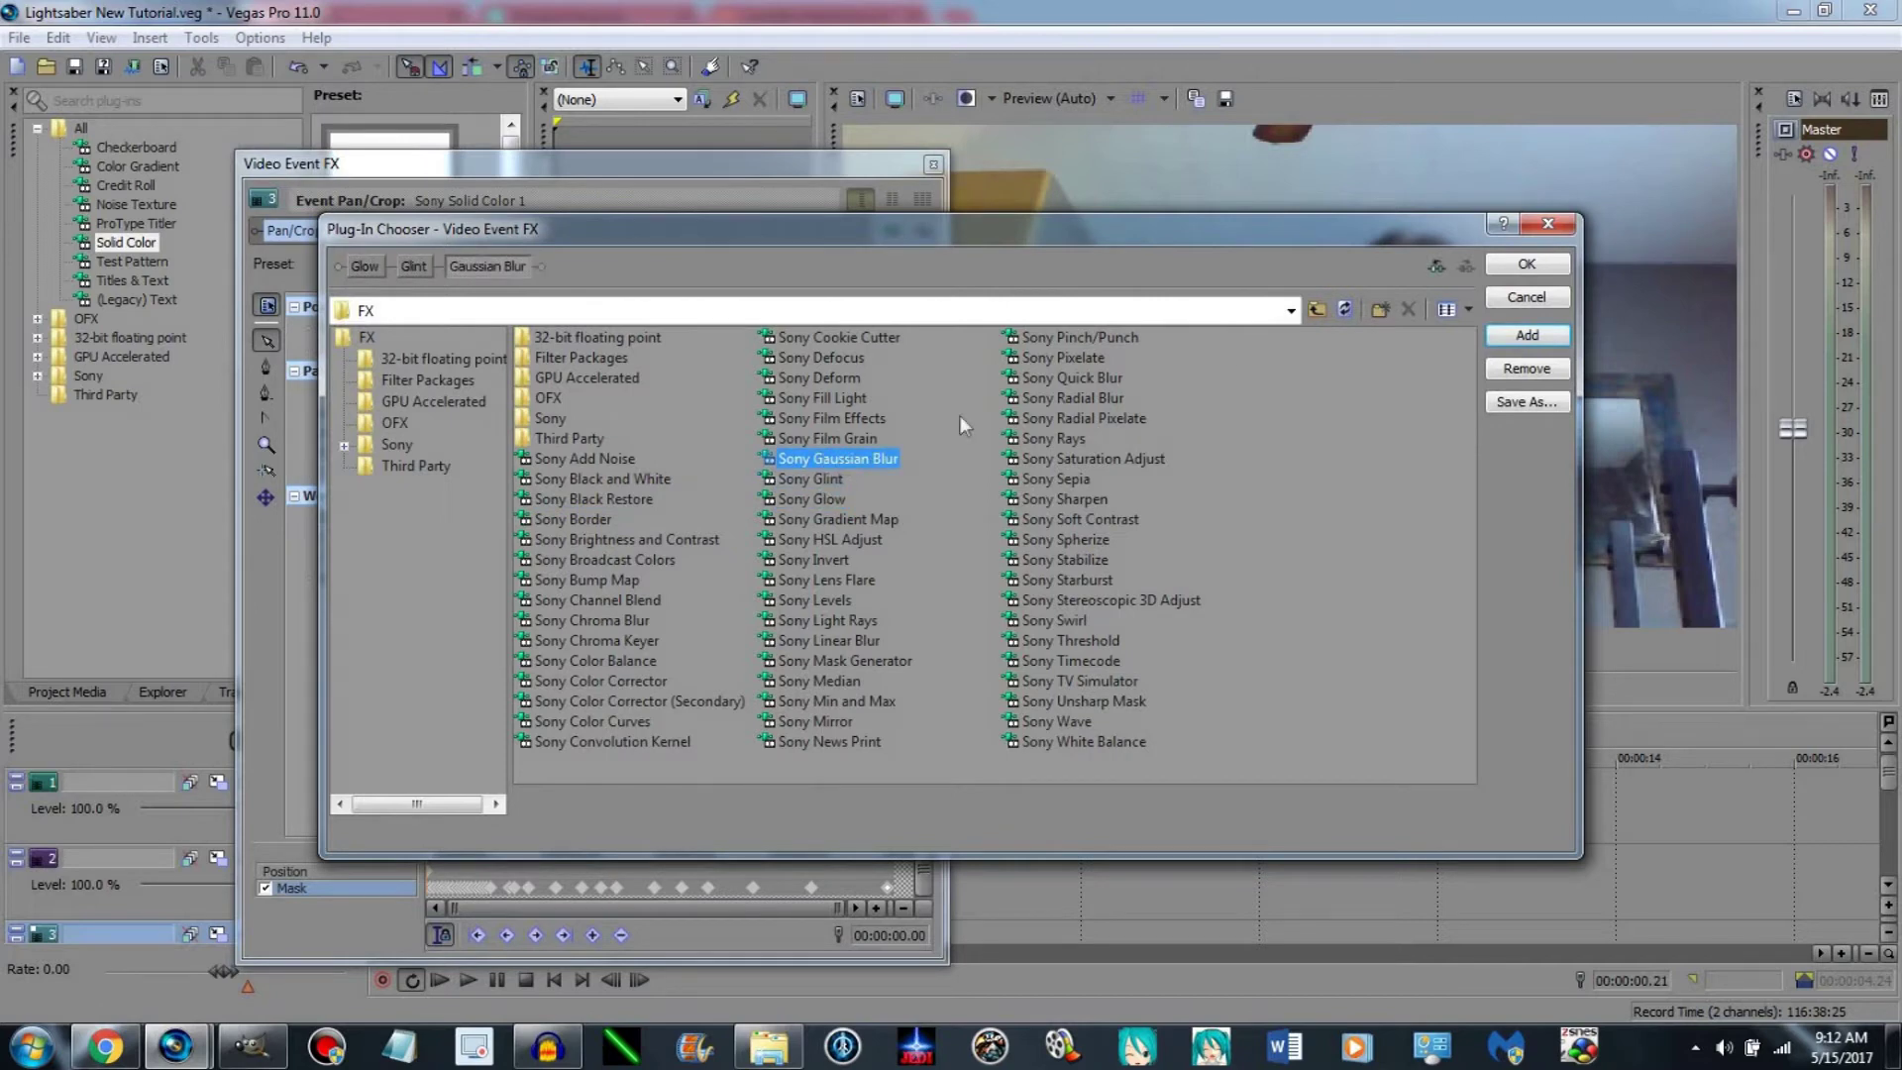
pyautogui.click(1527, 264)
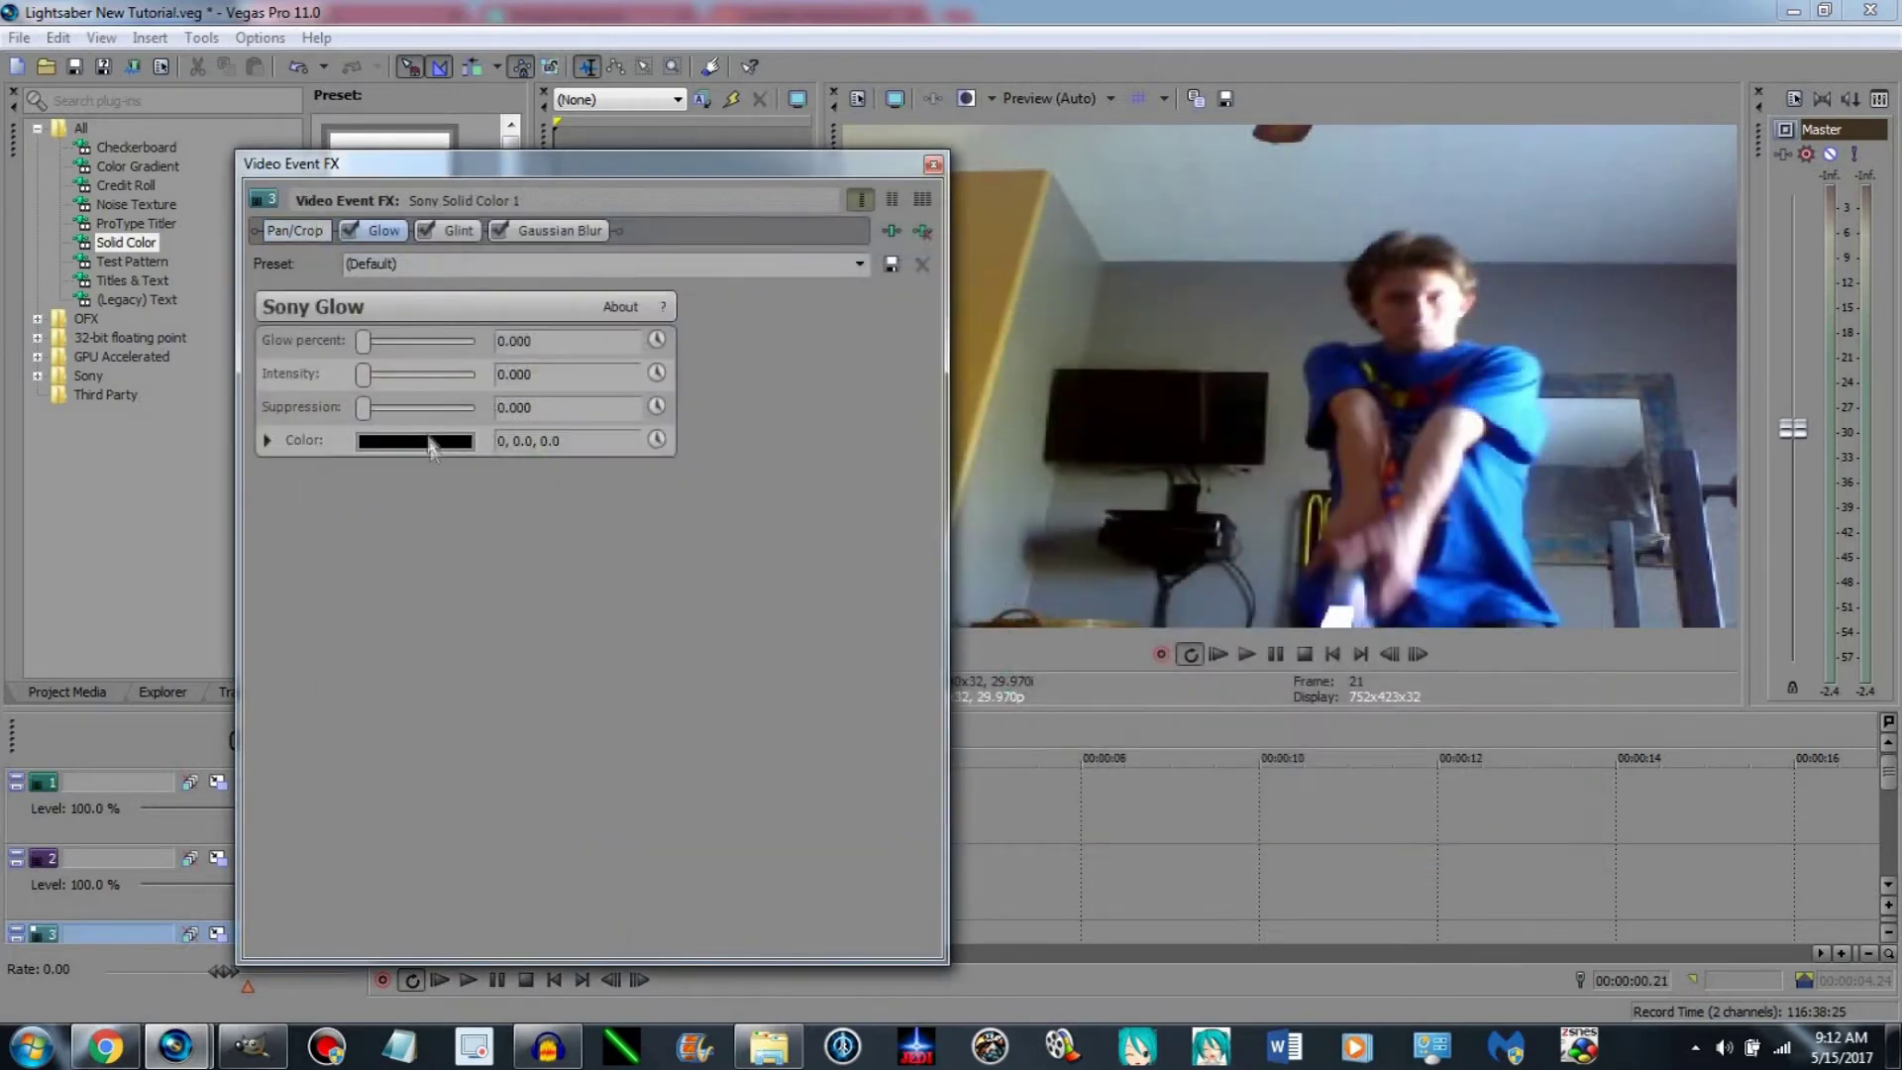
# Set the Sony Glow color to pure blue with HSV values 237, 1.0, 1.0.
pyautogui.moveTo(442, 502); pyautogui.dragTo(470, 498)
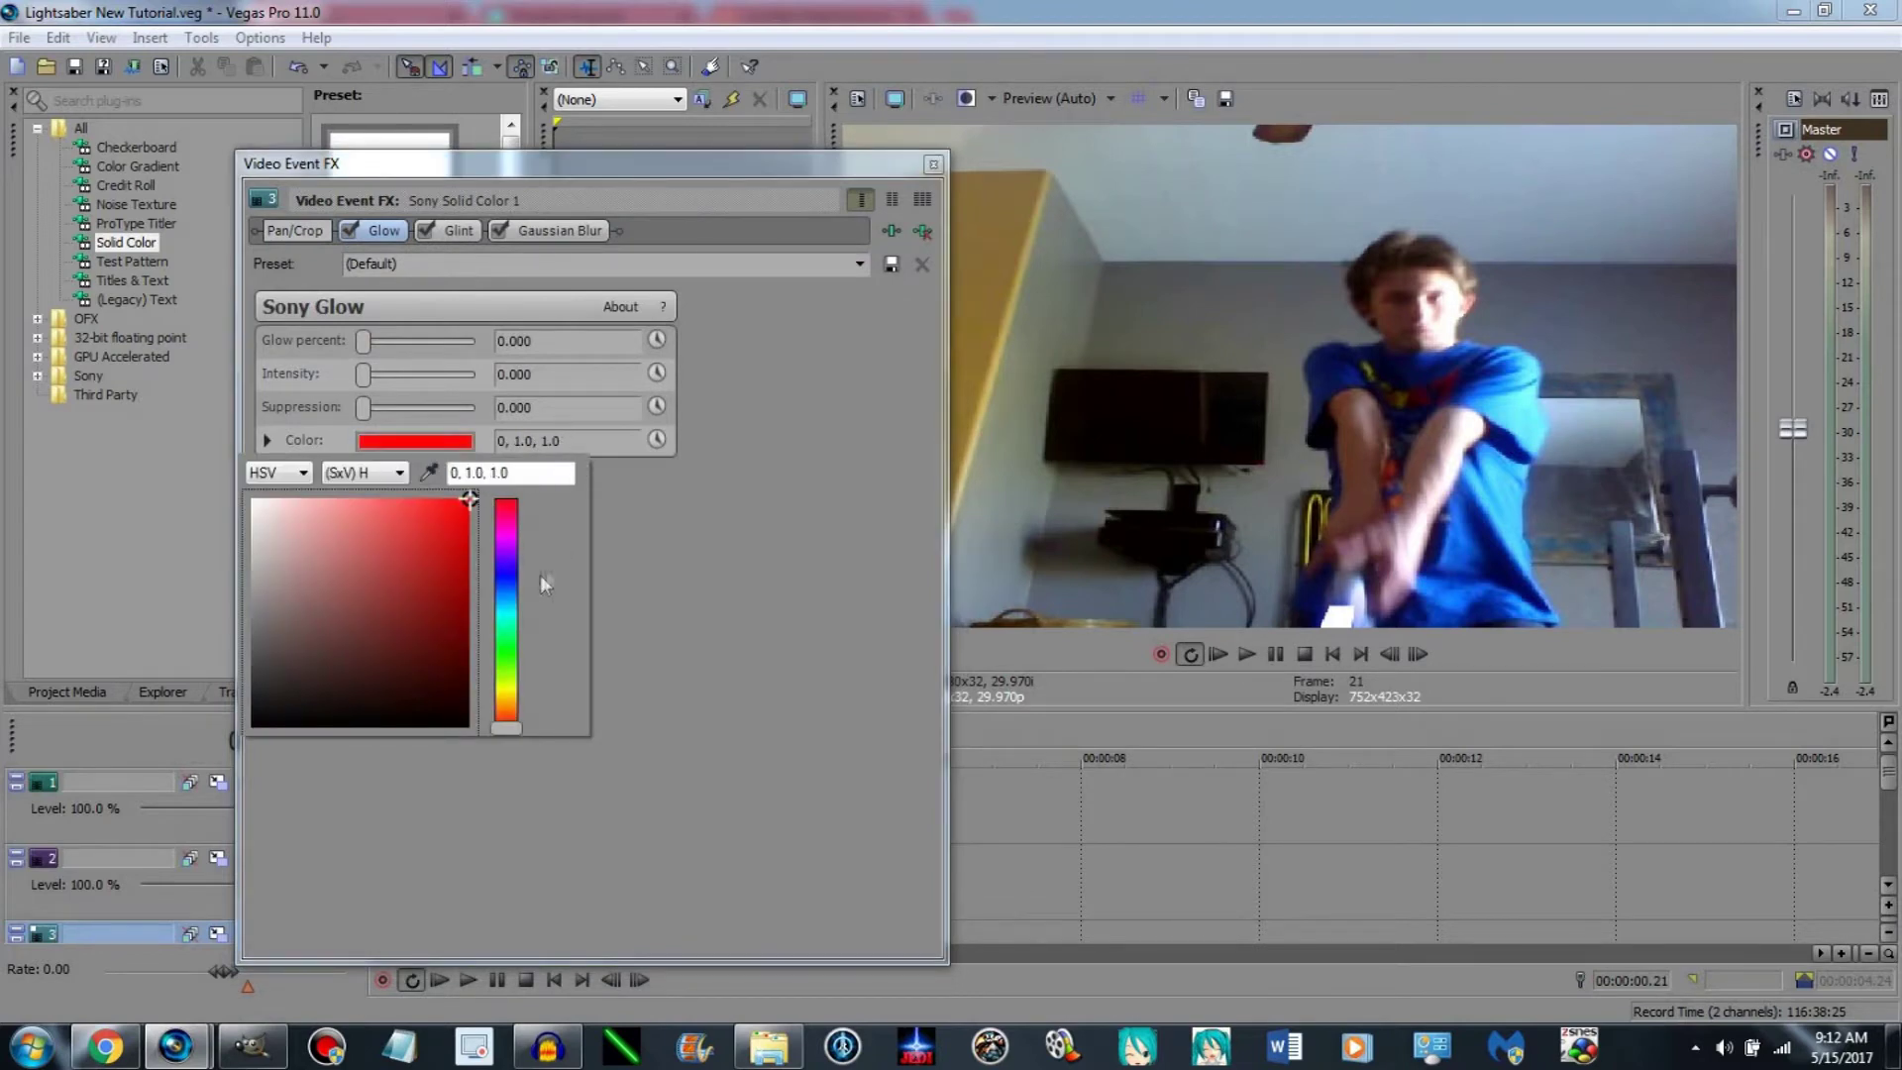
pyautogui.click(503, 589)
pyautogui.click(599, 578)
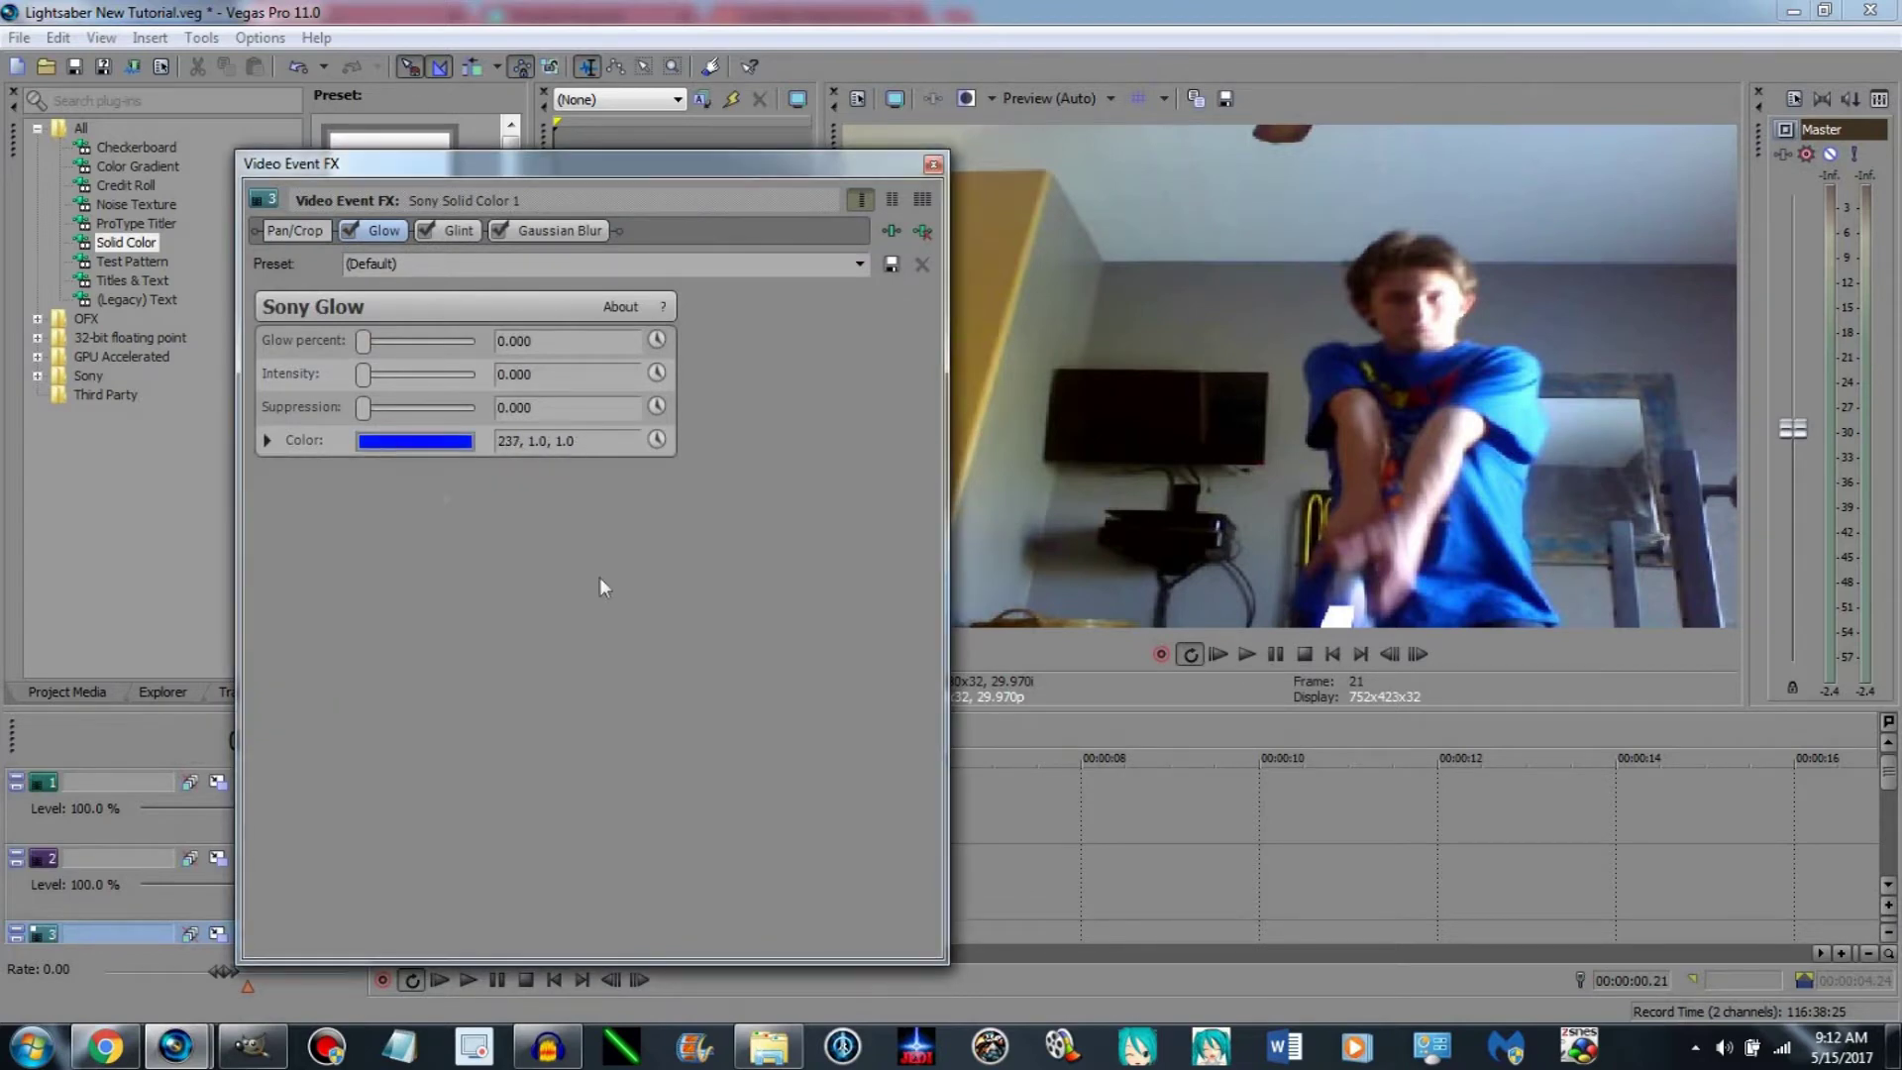
# Set the glow percent to 0.221 and the intensity to 6.737, checking the blade in other frames.
pyautogui.moveTo(365, 341); pyautogui.dragTo(388, 344)
pyautogui.click(1415, 655)
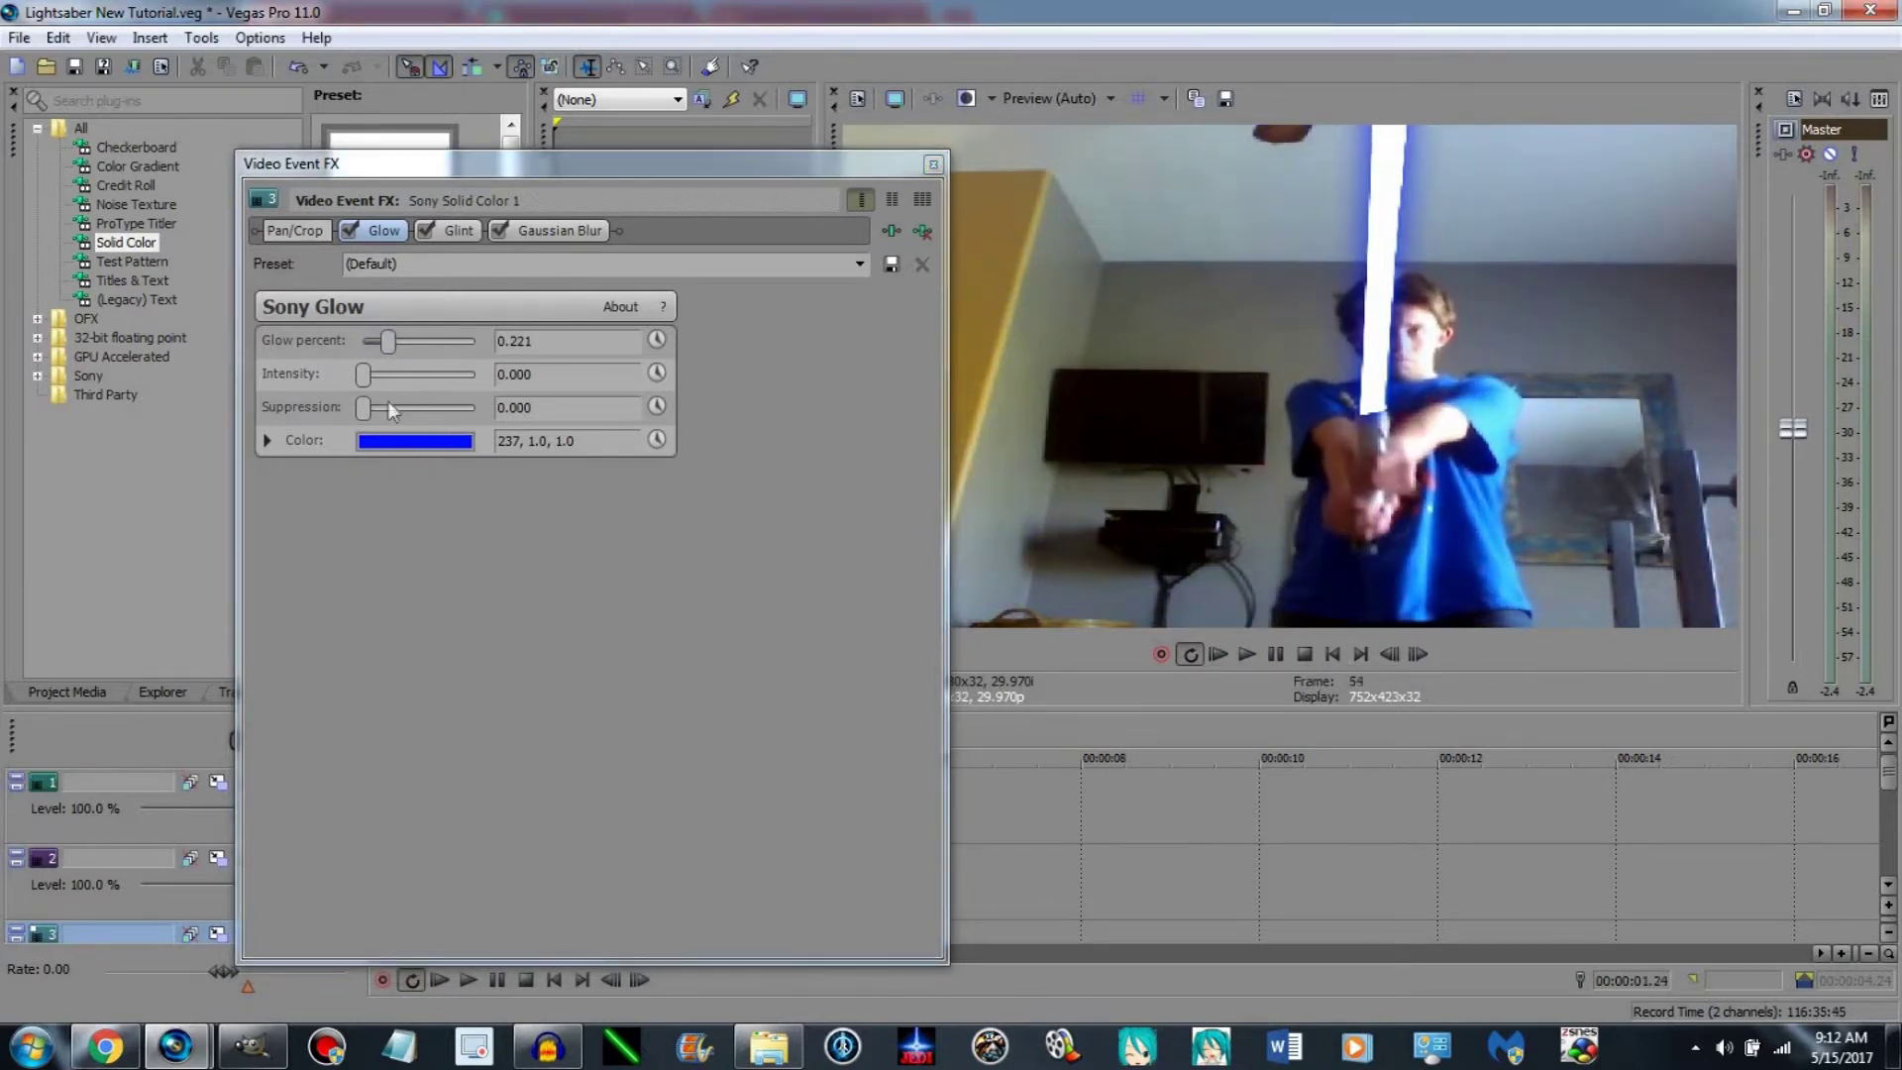
pyautogui.moveTo(360, 384); pyautogui.dragTo(400, 388)
pyautogui.click(1416, 654)
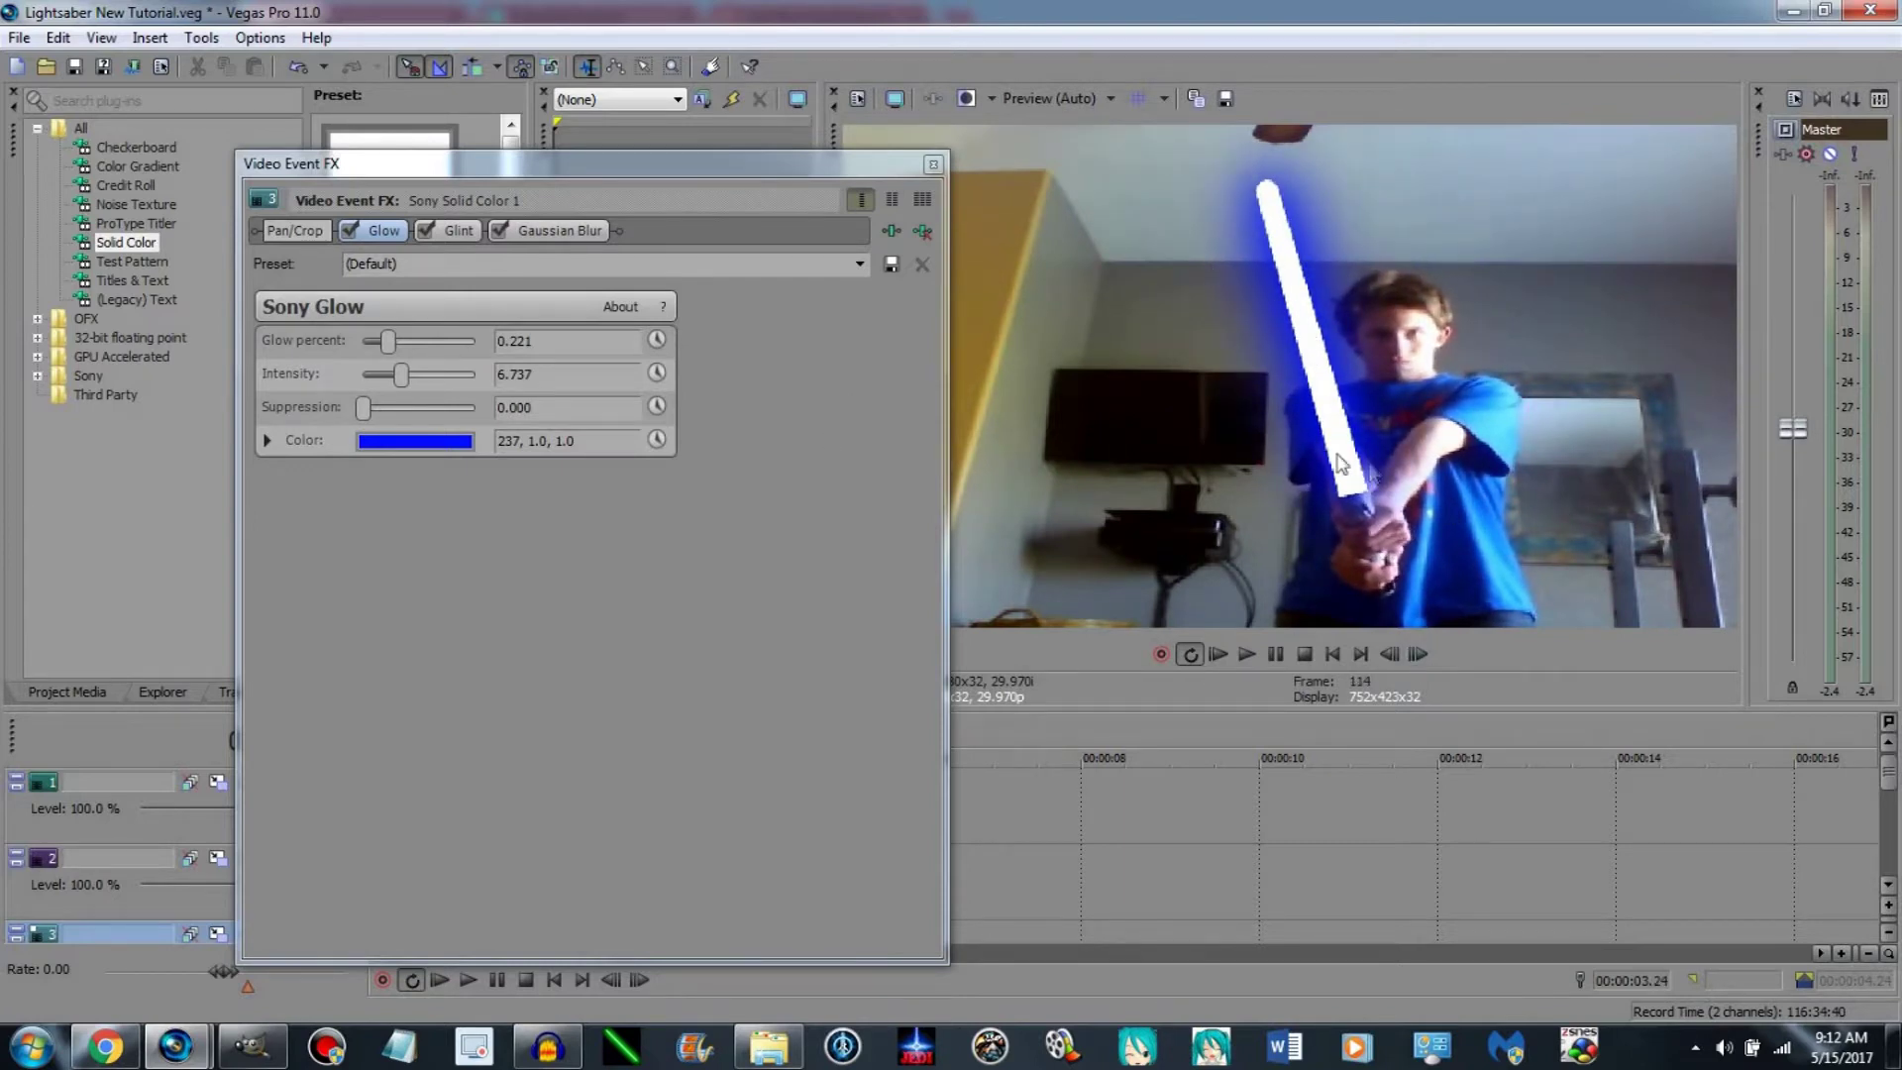
pyautogui.click(934, 164)
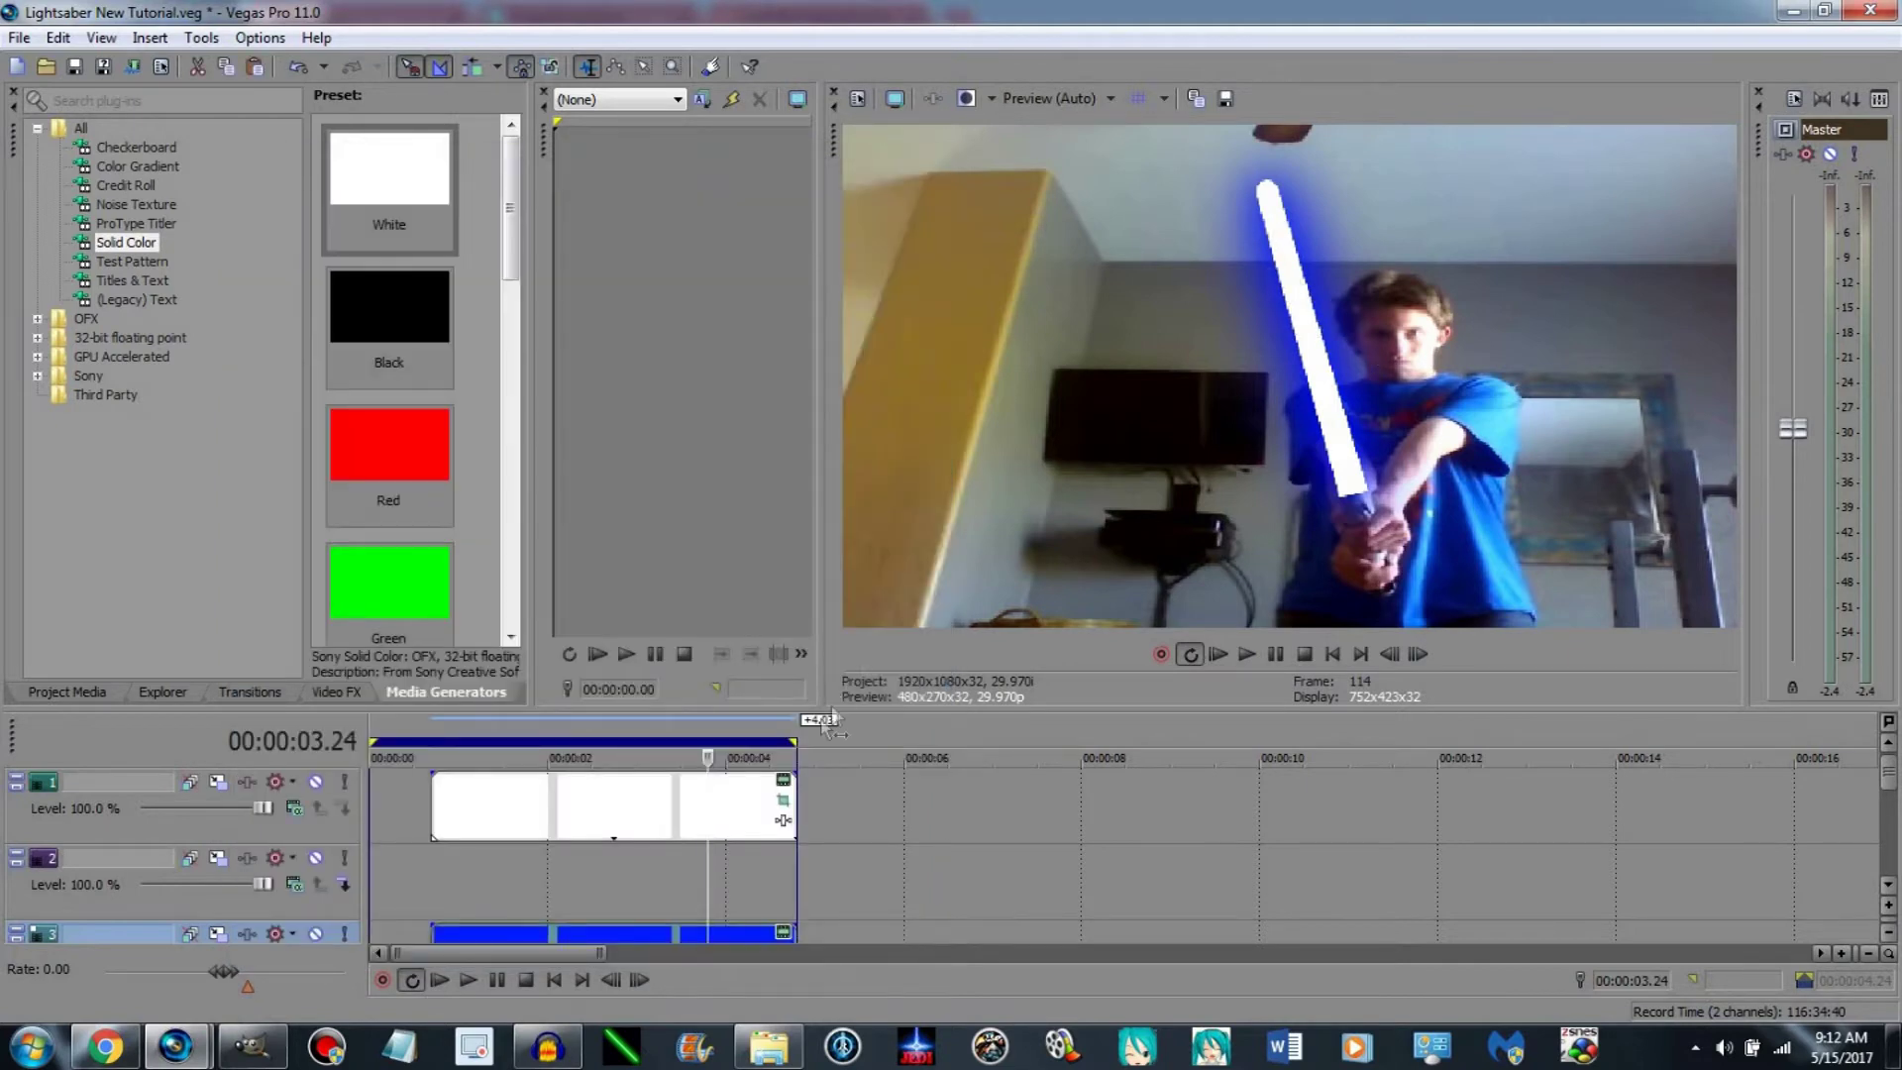
# Add Sony Gaussian Blur to the white blade event on track 1 with horizontal range 0.0105 and vertical range 0.0000.
pyautogui.click(783, 823)
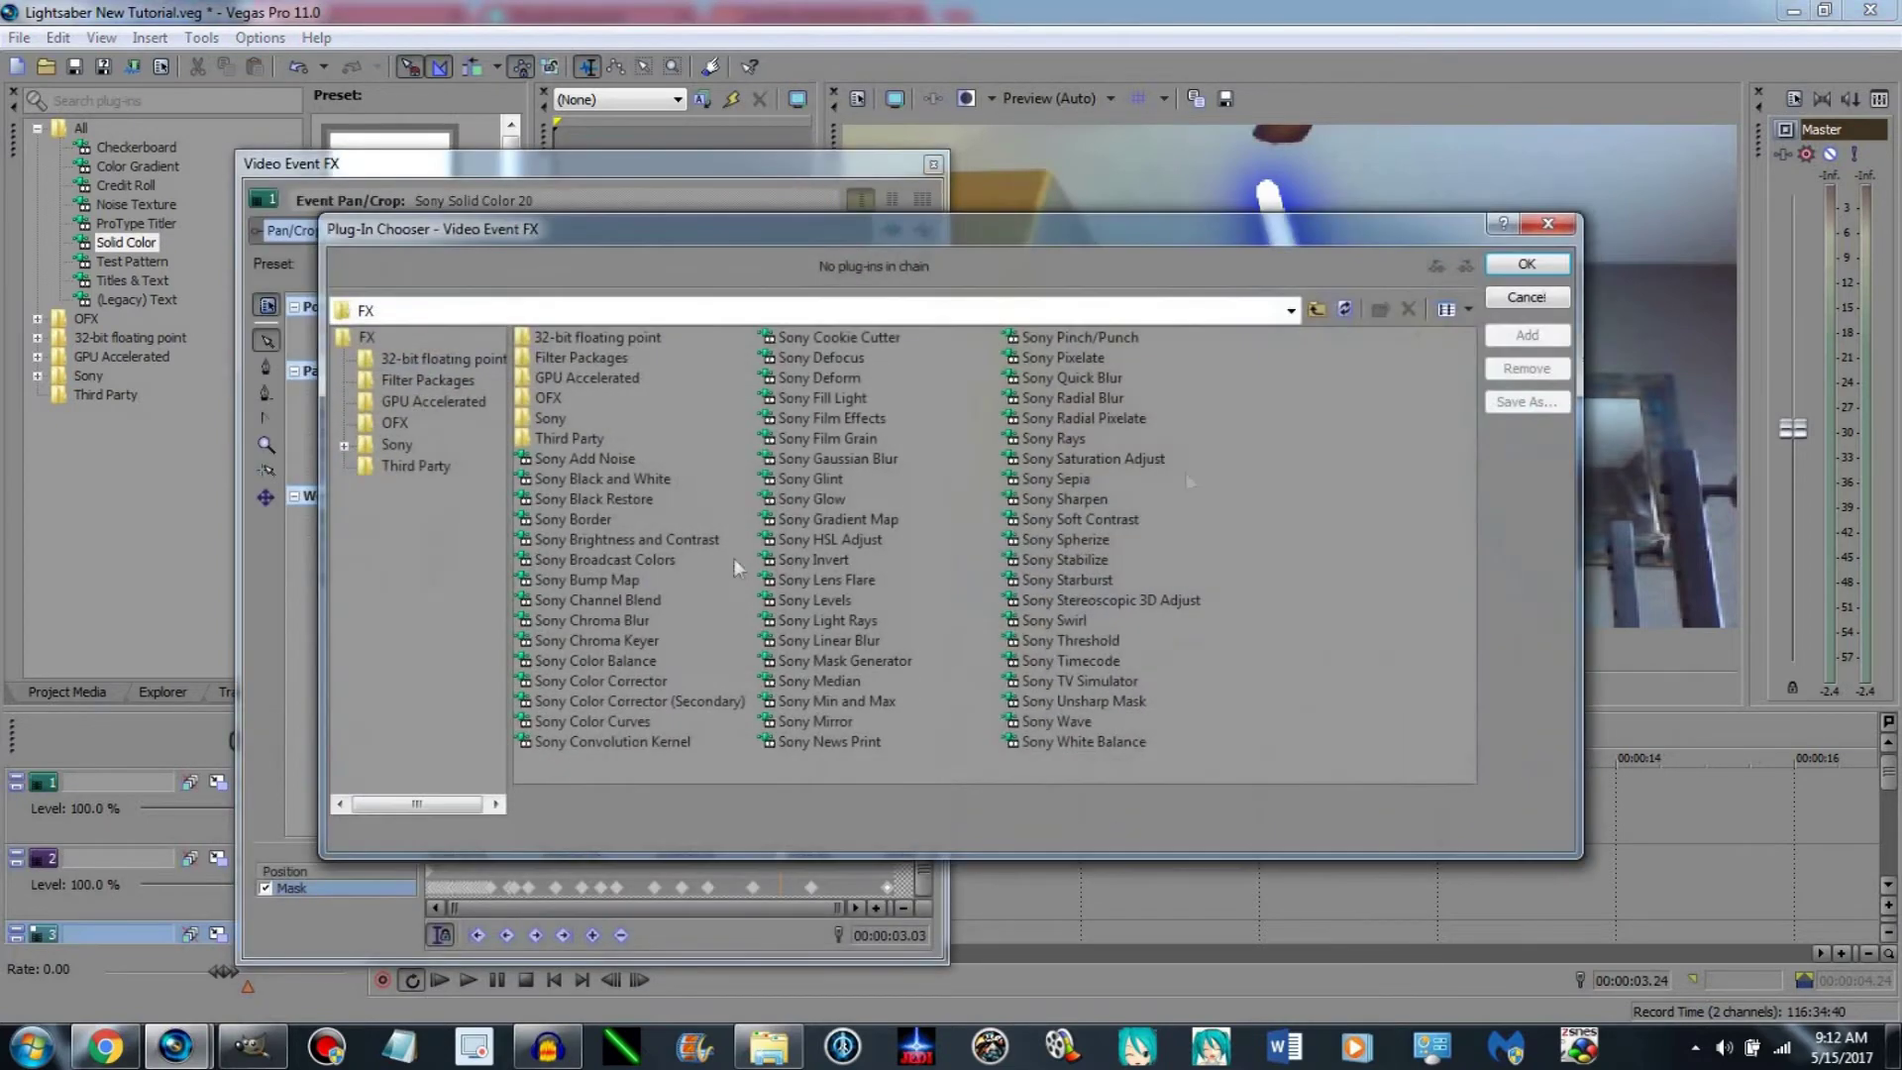
pyautogui.click(844, 460)
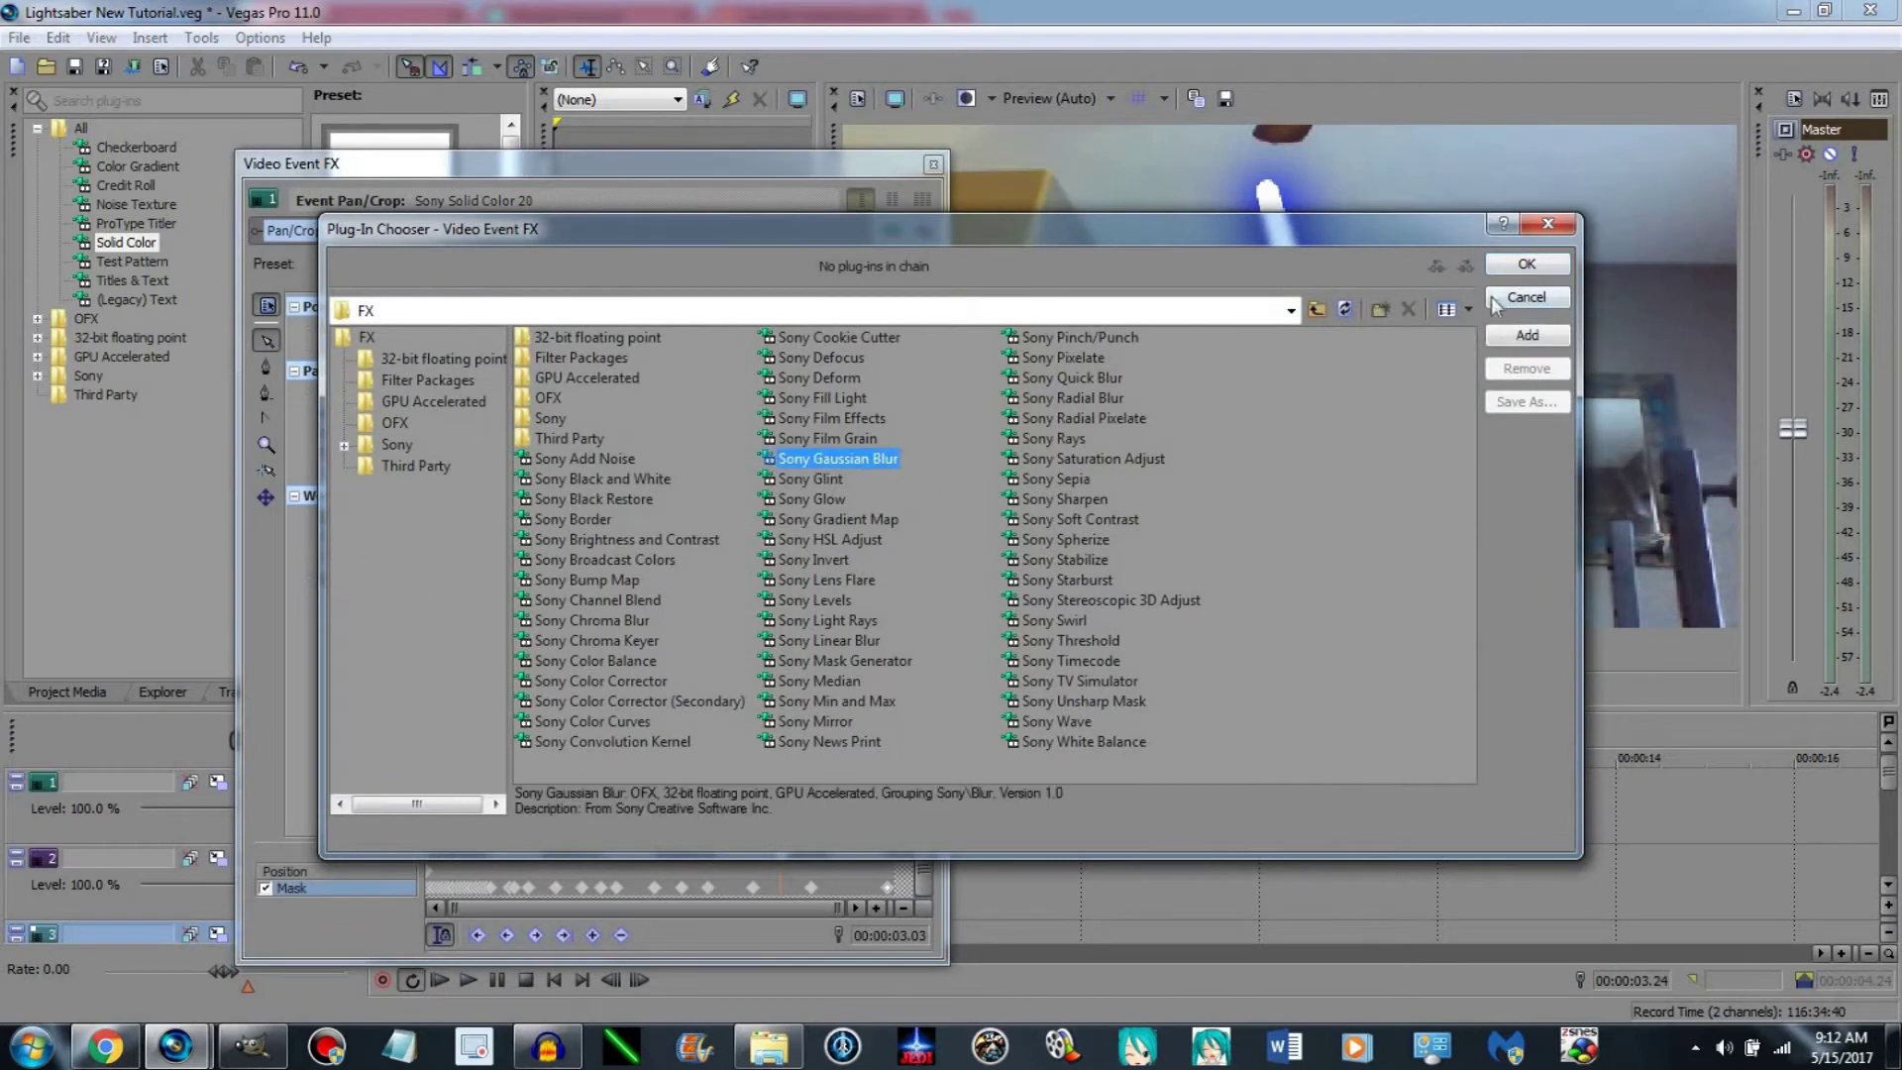
pyautogui.click(1527, 336)
pyautogui.click(1527, 263)
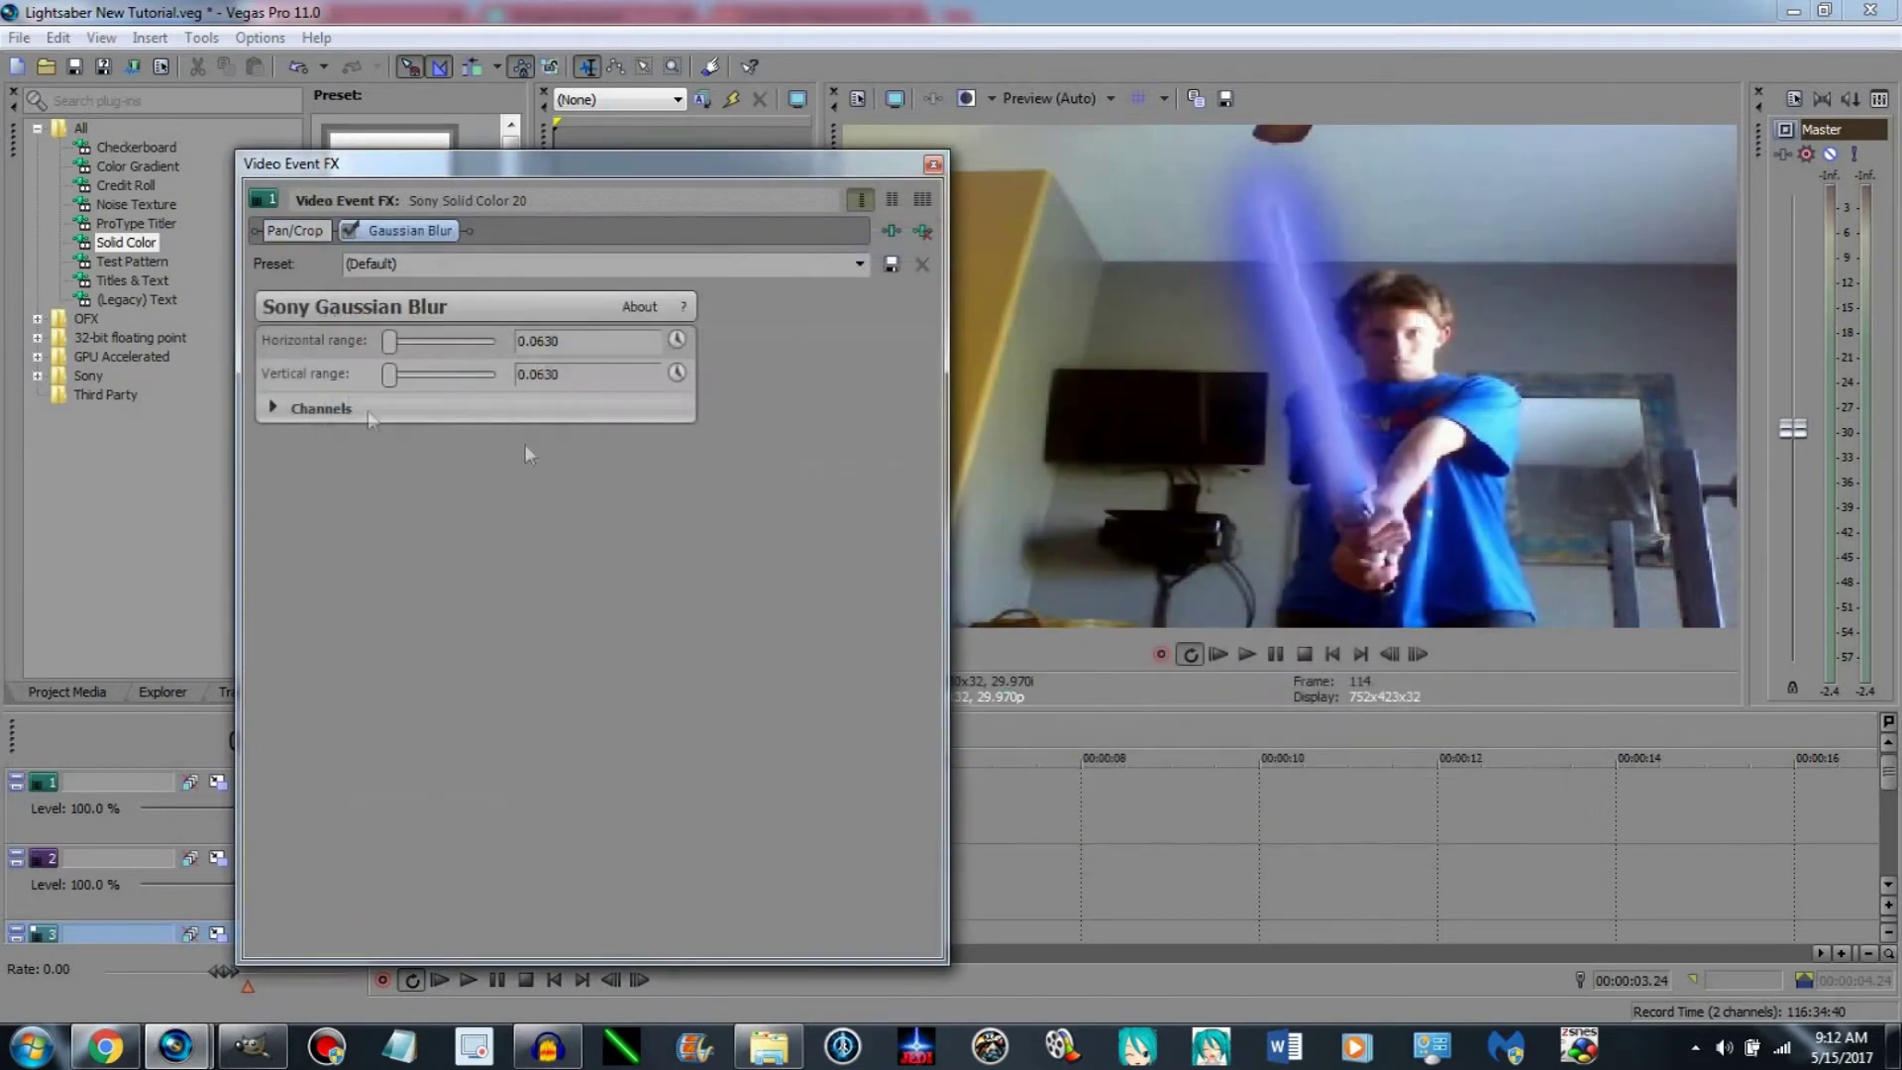
pyautogui.moveTo(390, 340); pyautogui.dragTo(384, 342)
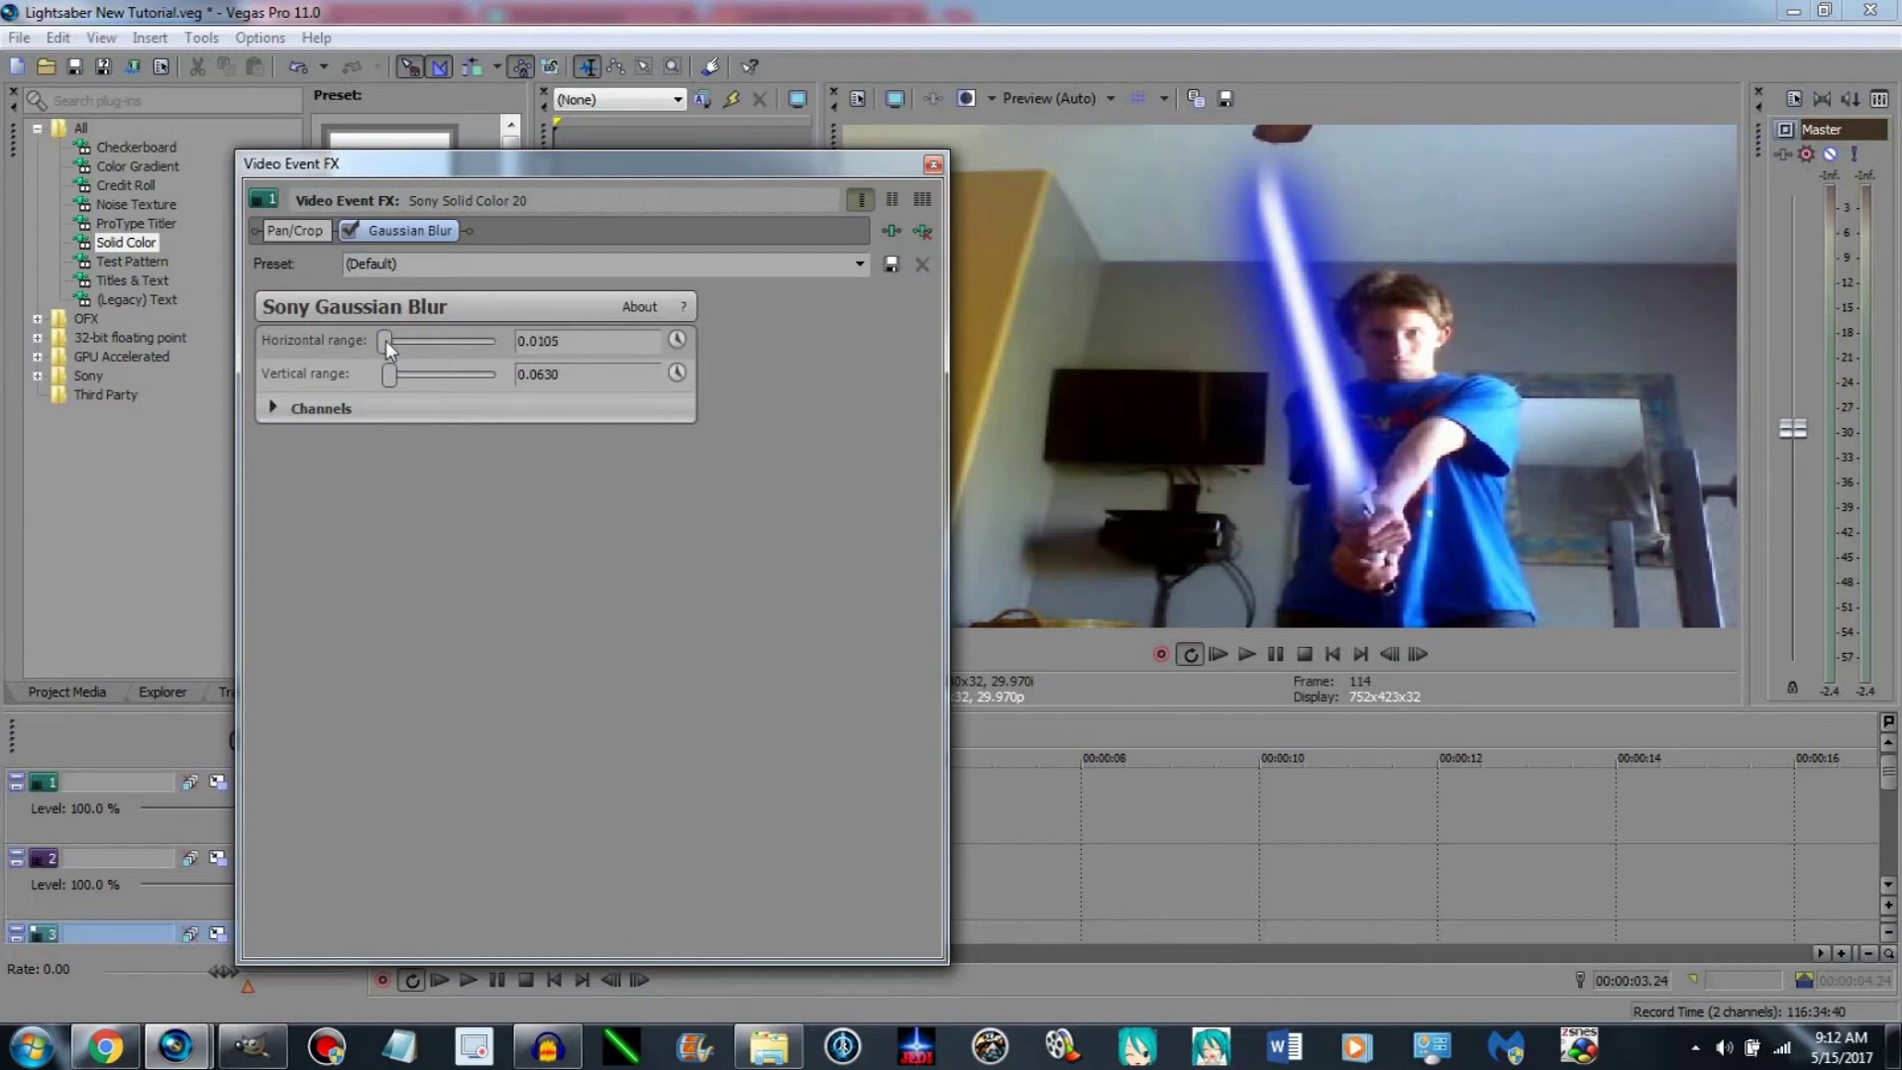
pyautogui.moveTo(388, 374); pyautogui.dragTo(381, 375)
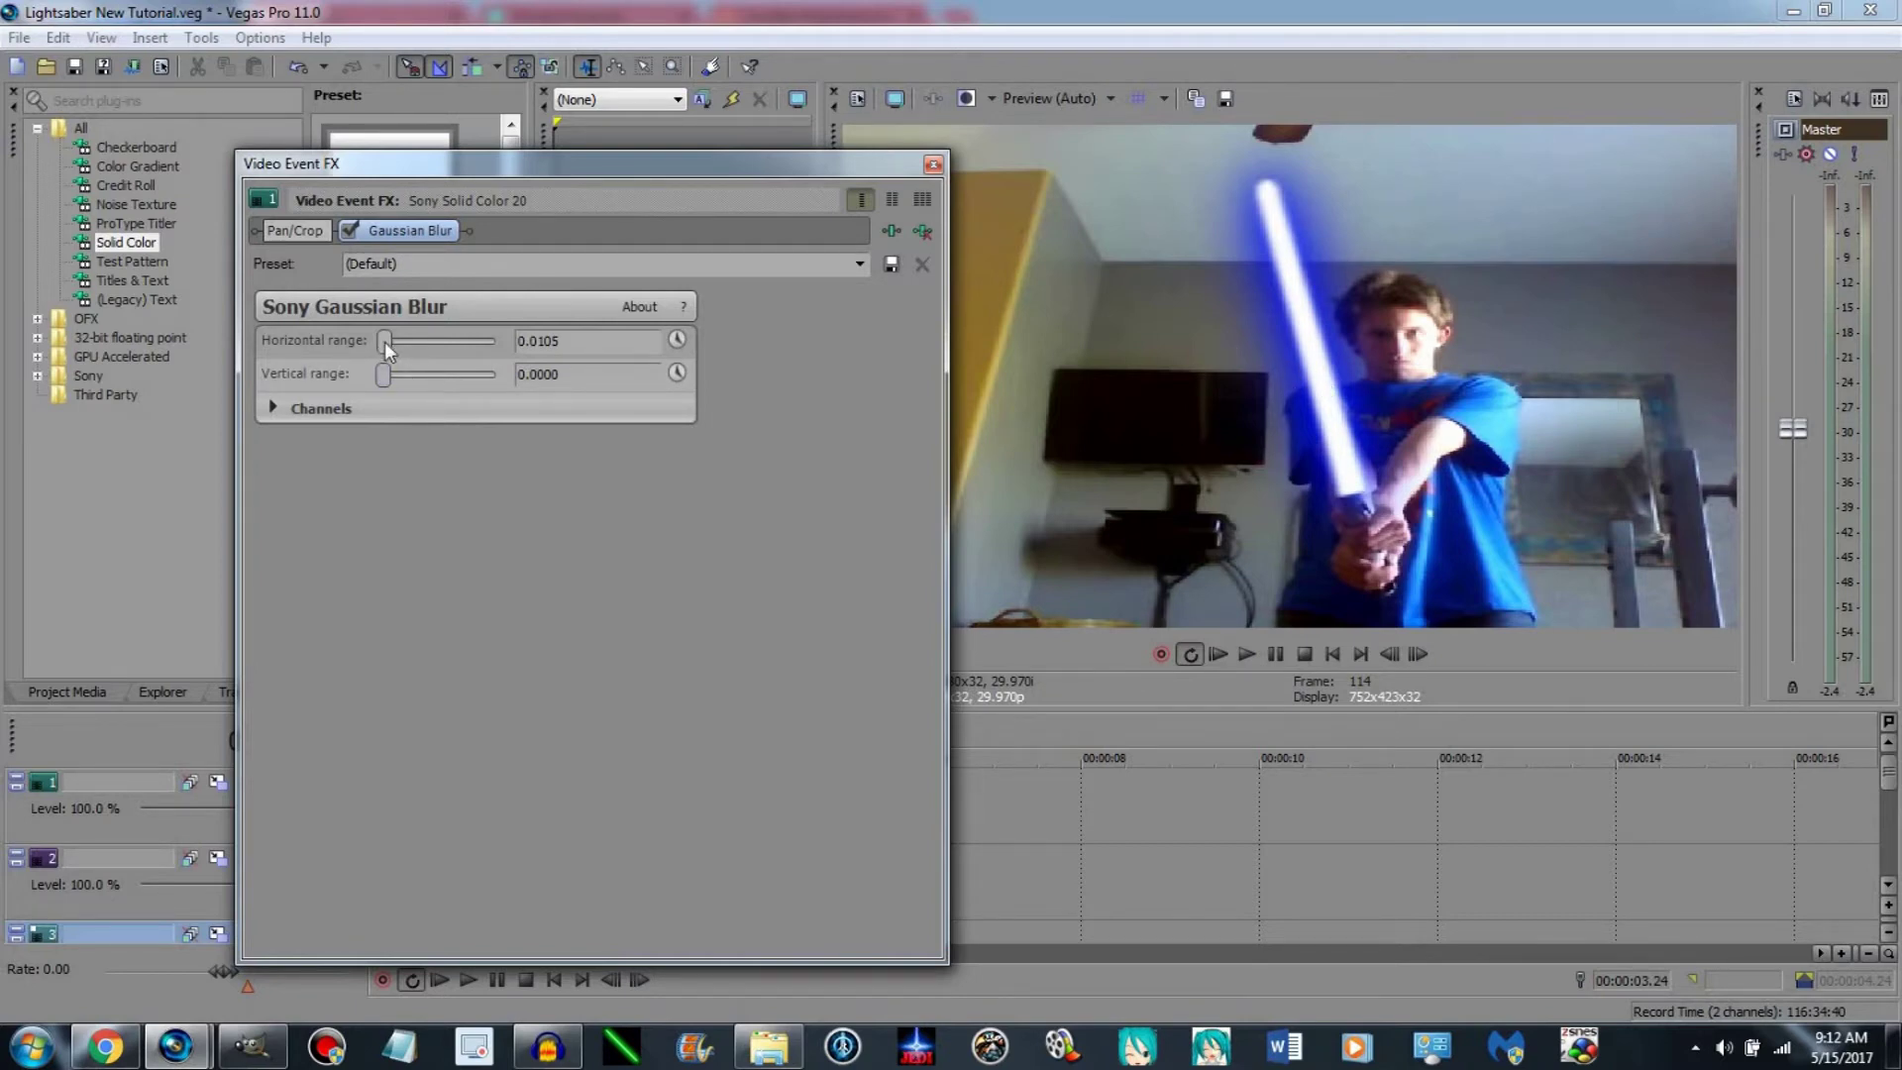
# Set the white blade's Gaussian Blur to horizontal range 0.0000 and vertical range 0.0105.
pyautogui.moveTo(384, 343); pyautogui.dragTo(382, 382)
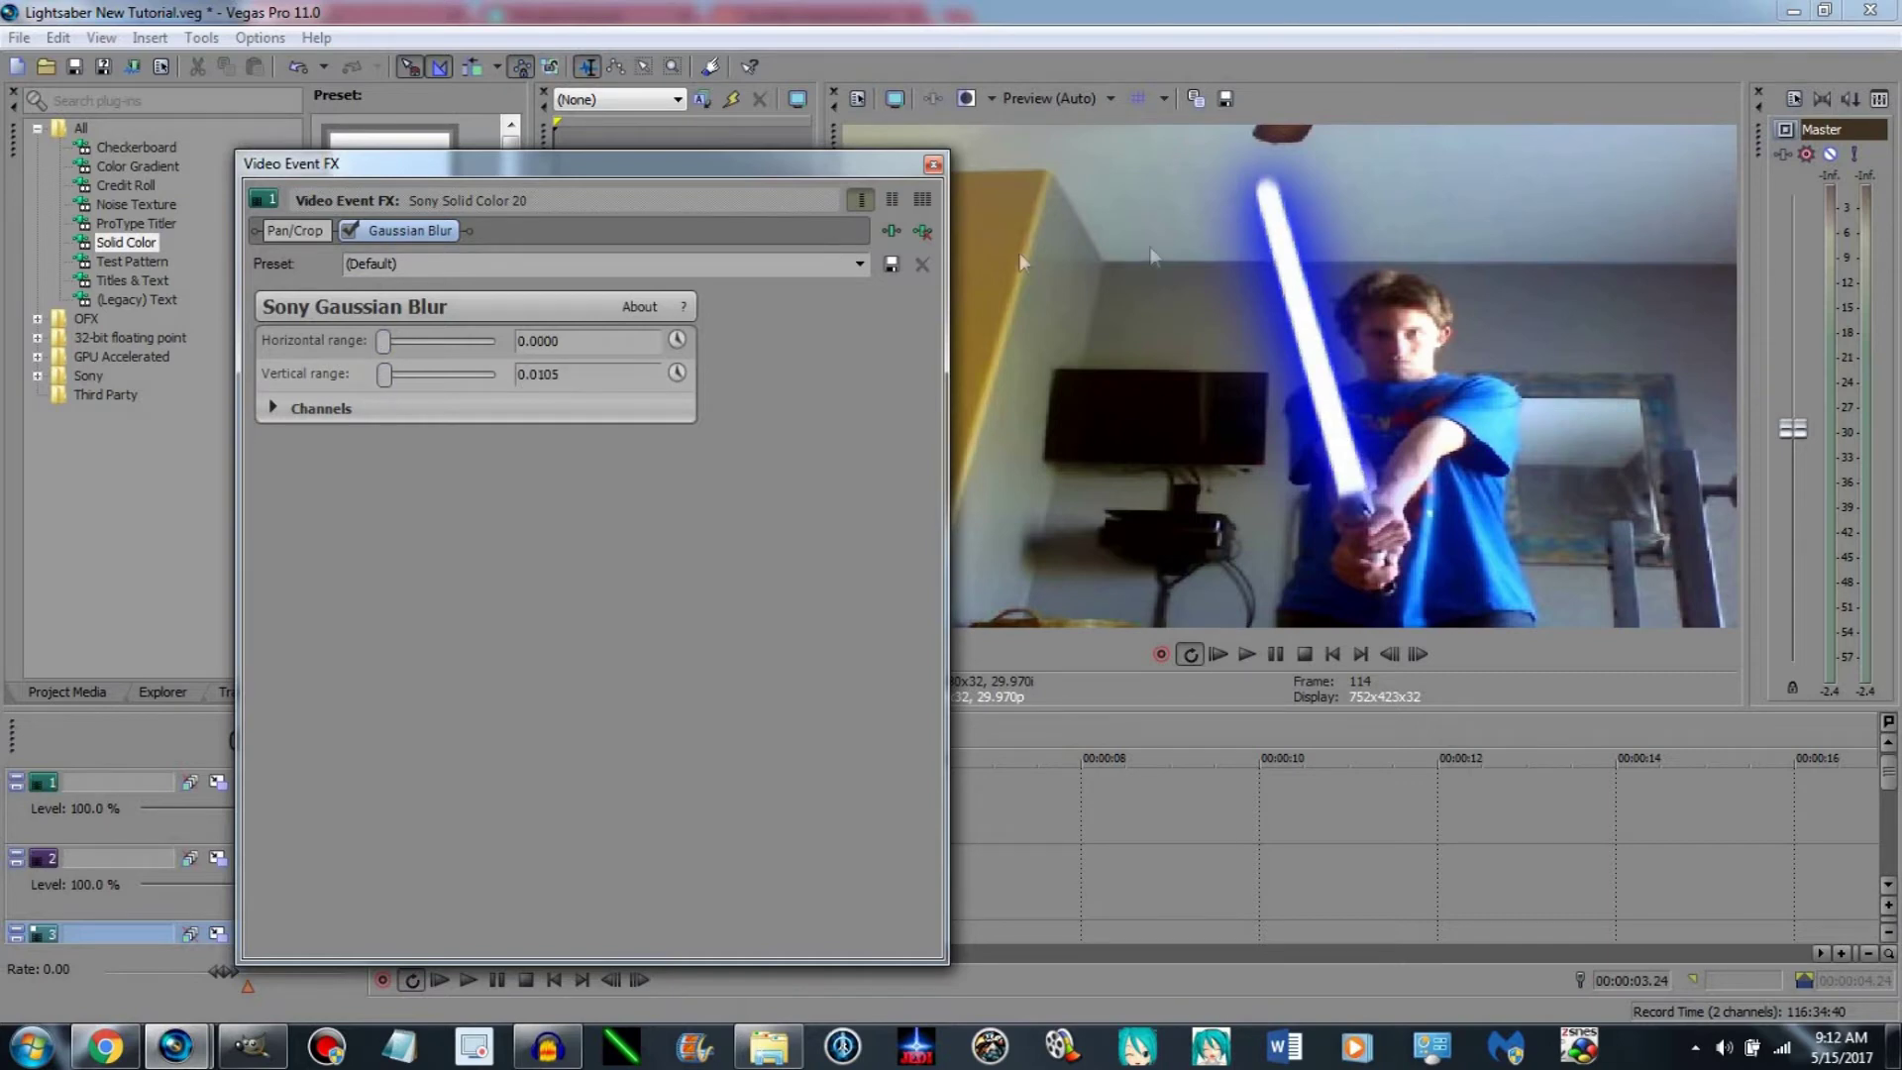
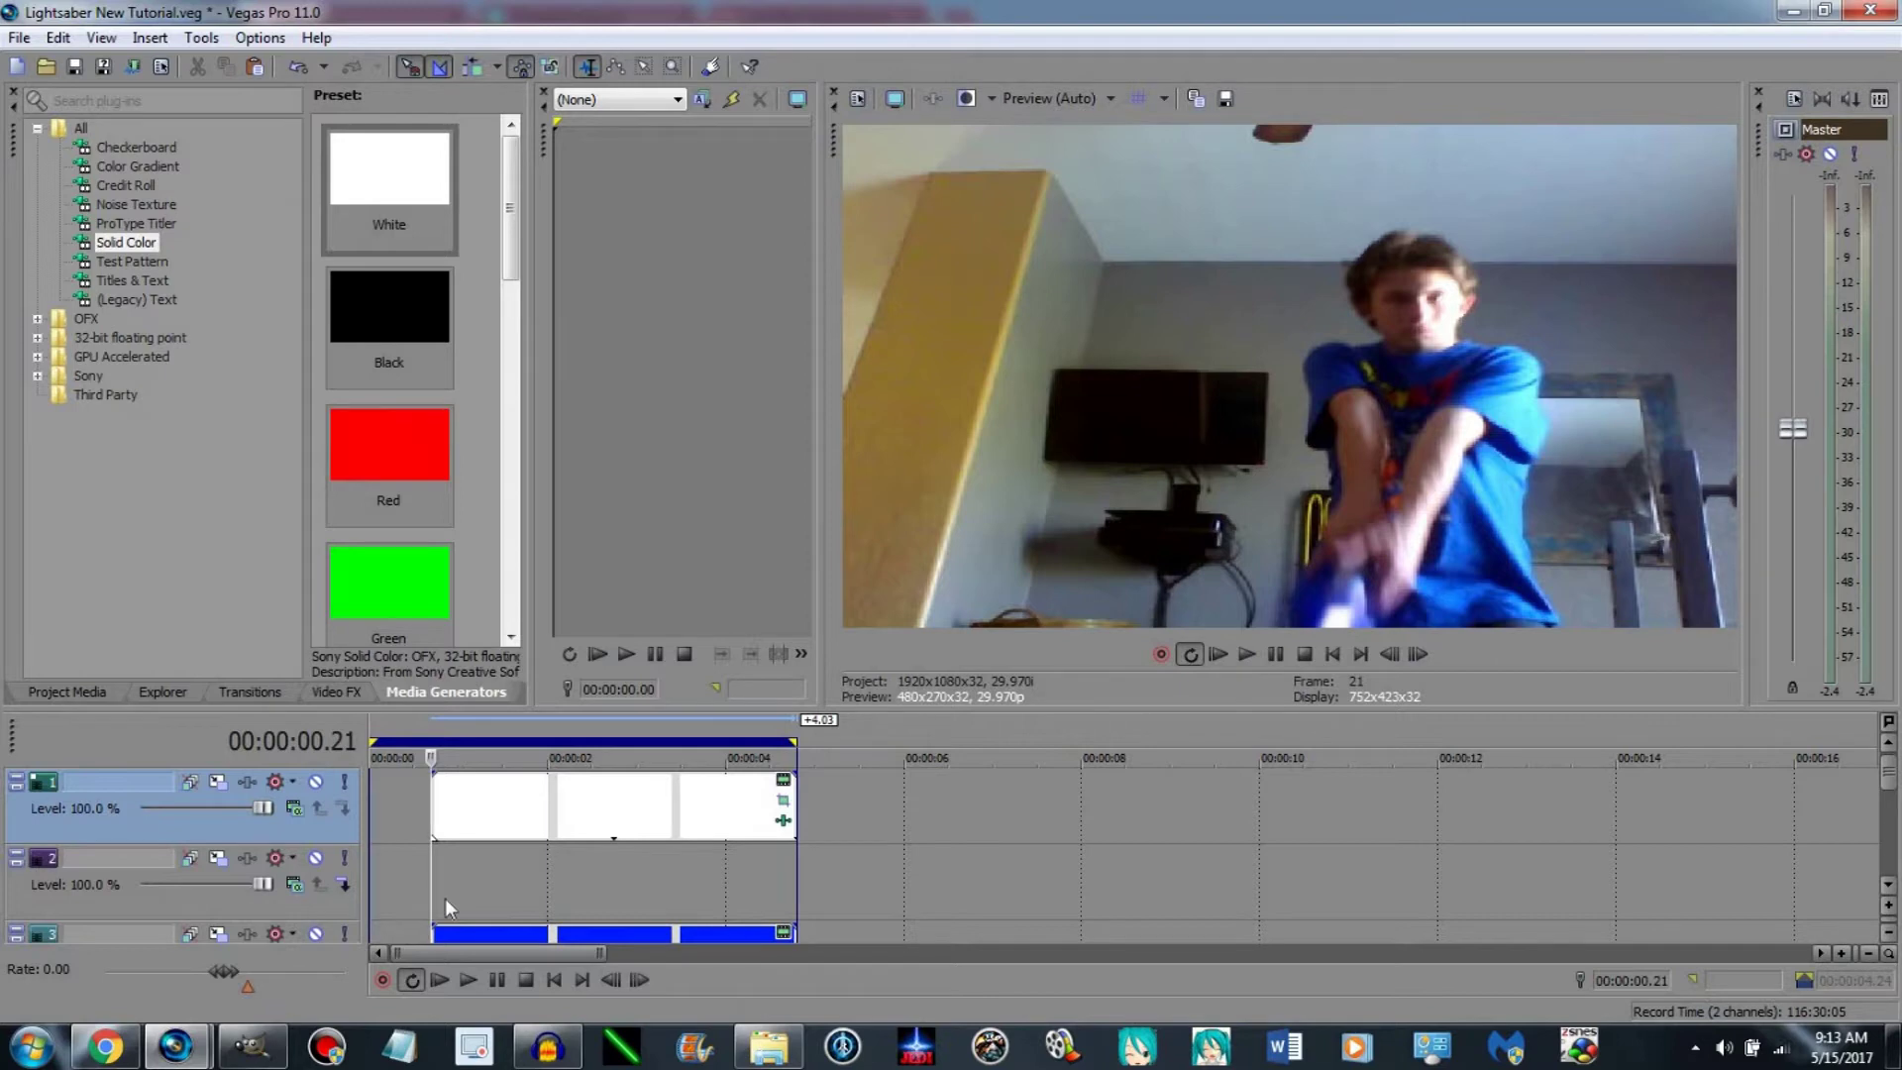
# Paste the blue blade event onto track 2 at 00:00:00.21 as a new copy of the source media.
pyautogui.rightClick(448, 898)
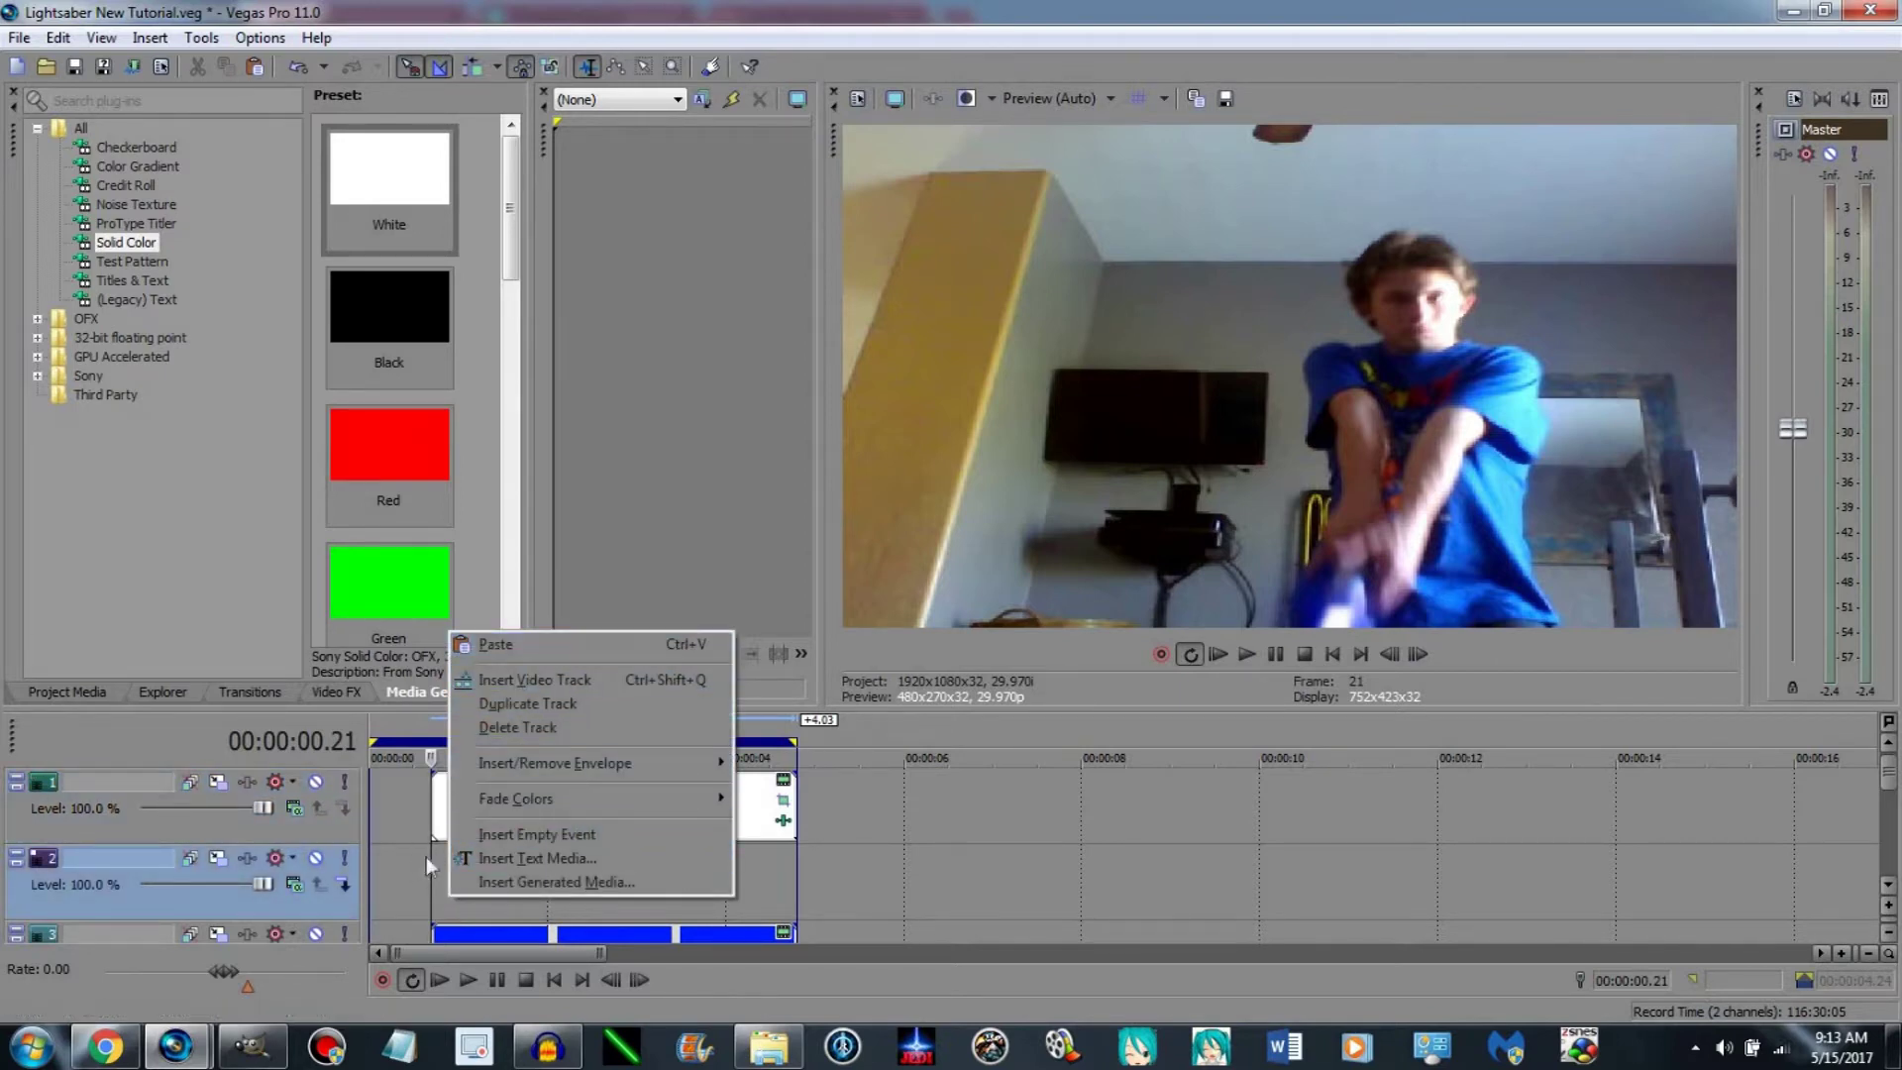
pyautogui.click(495, 645)
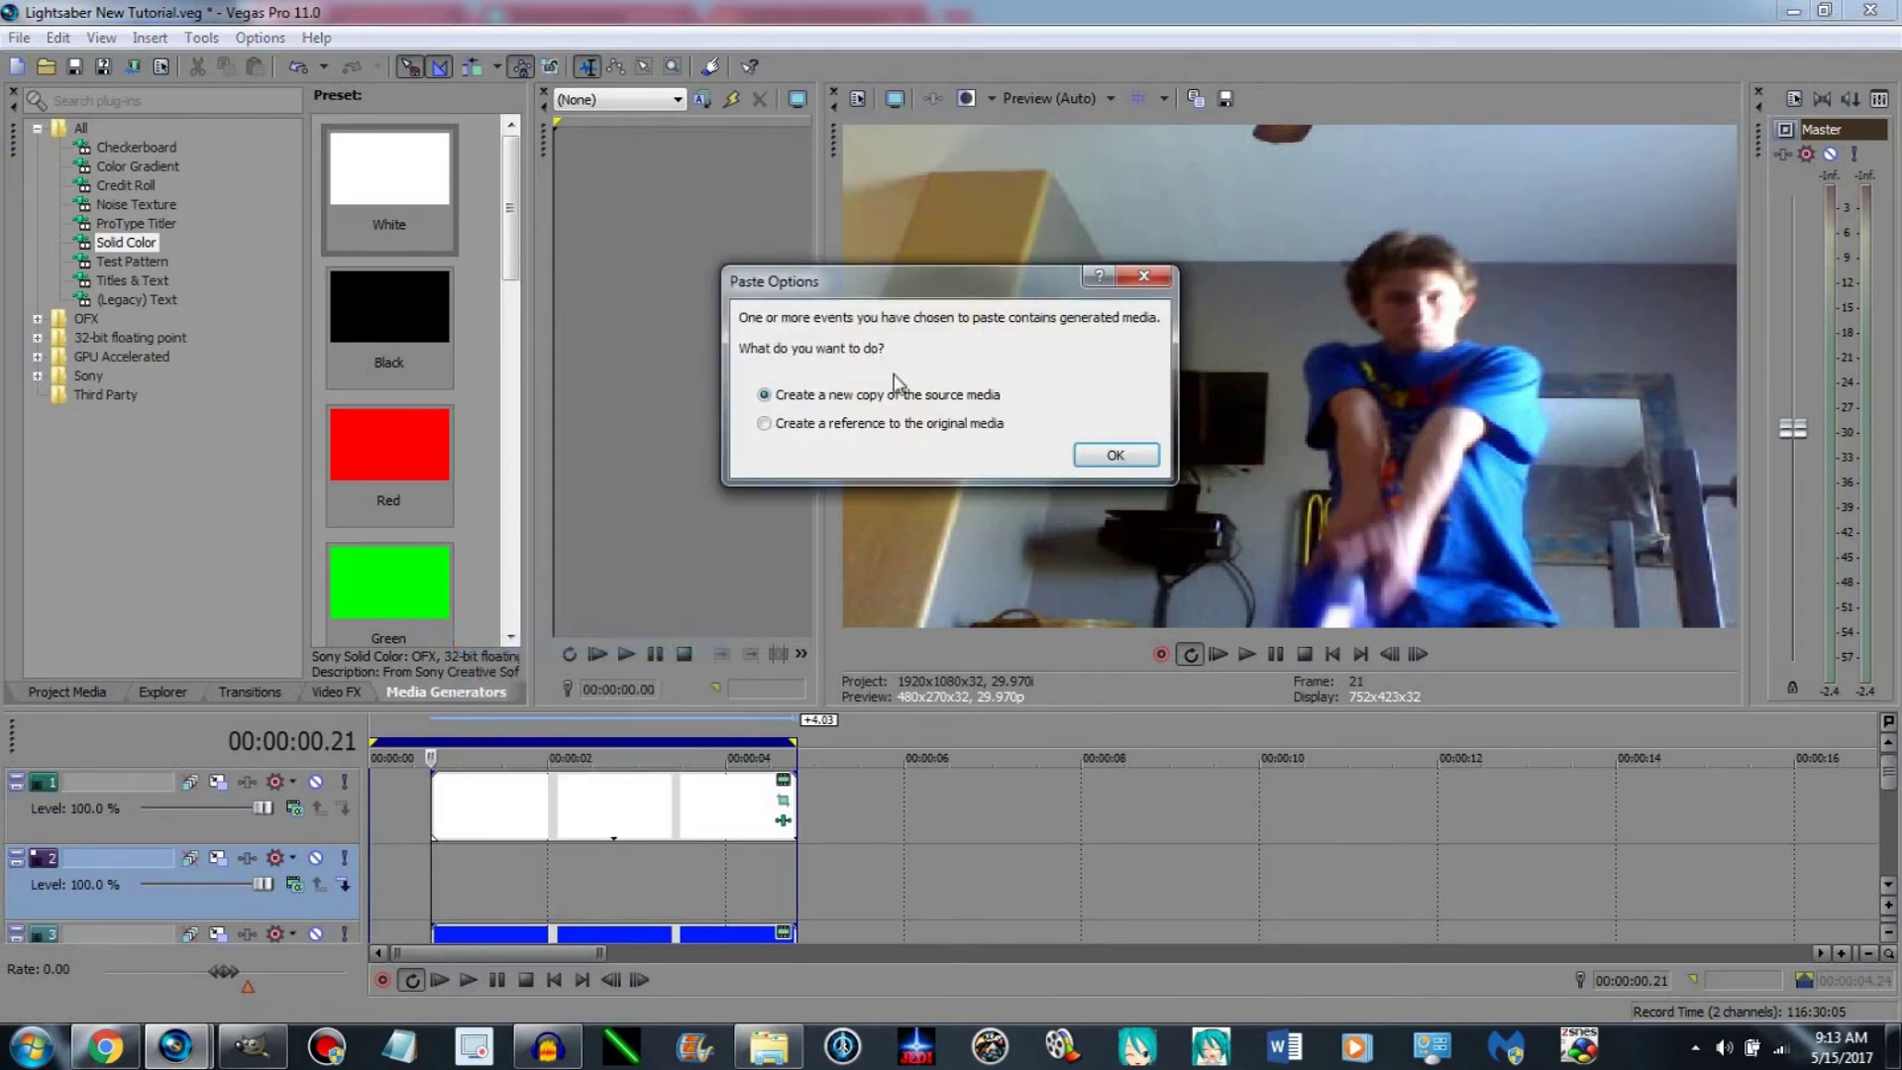
pyautogui.click(1115, 454)
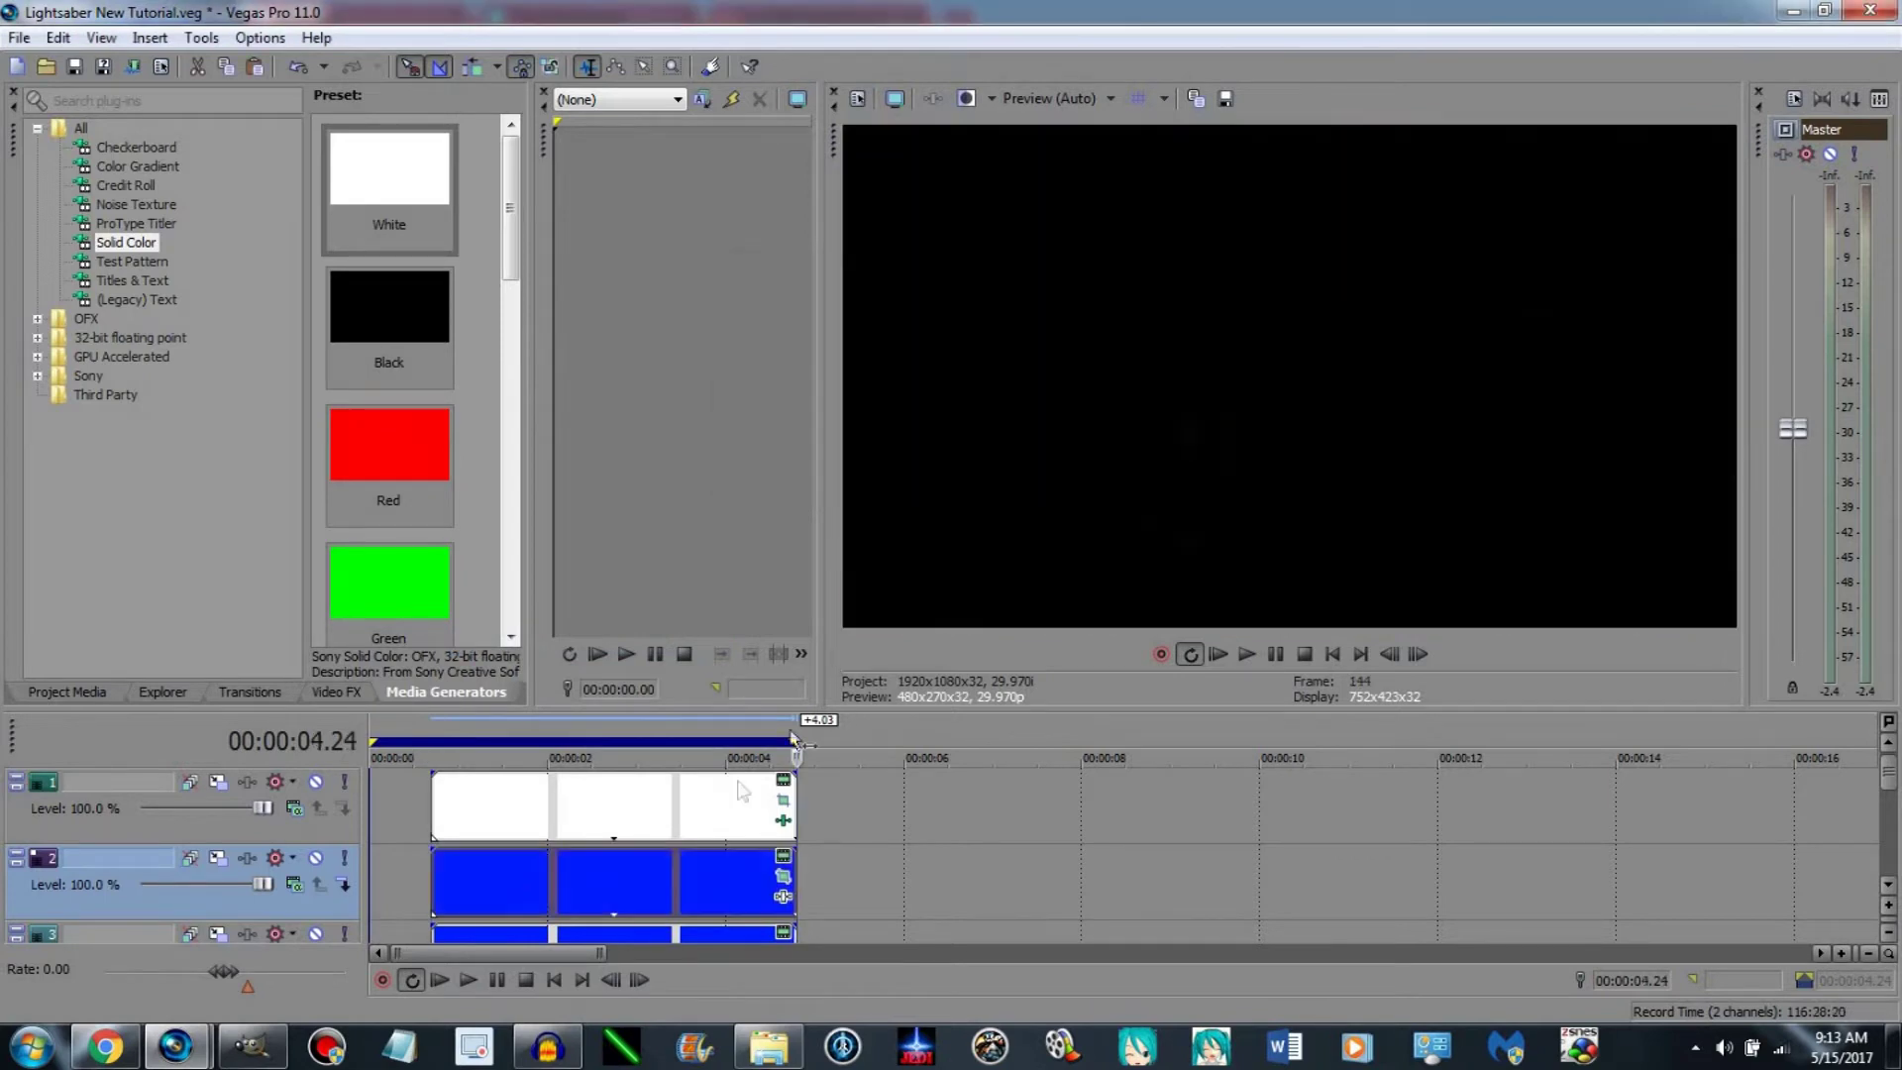
# Change the solid color of the pasted blade on track 2 to light blue with HSV values 198, 1.0, 1.0 and alpha 1.0.
pyautogui.click(434, 876)
pyautogui.click(782, 858)
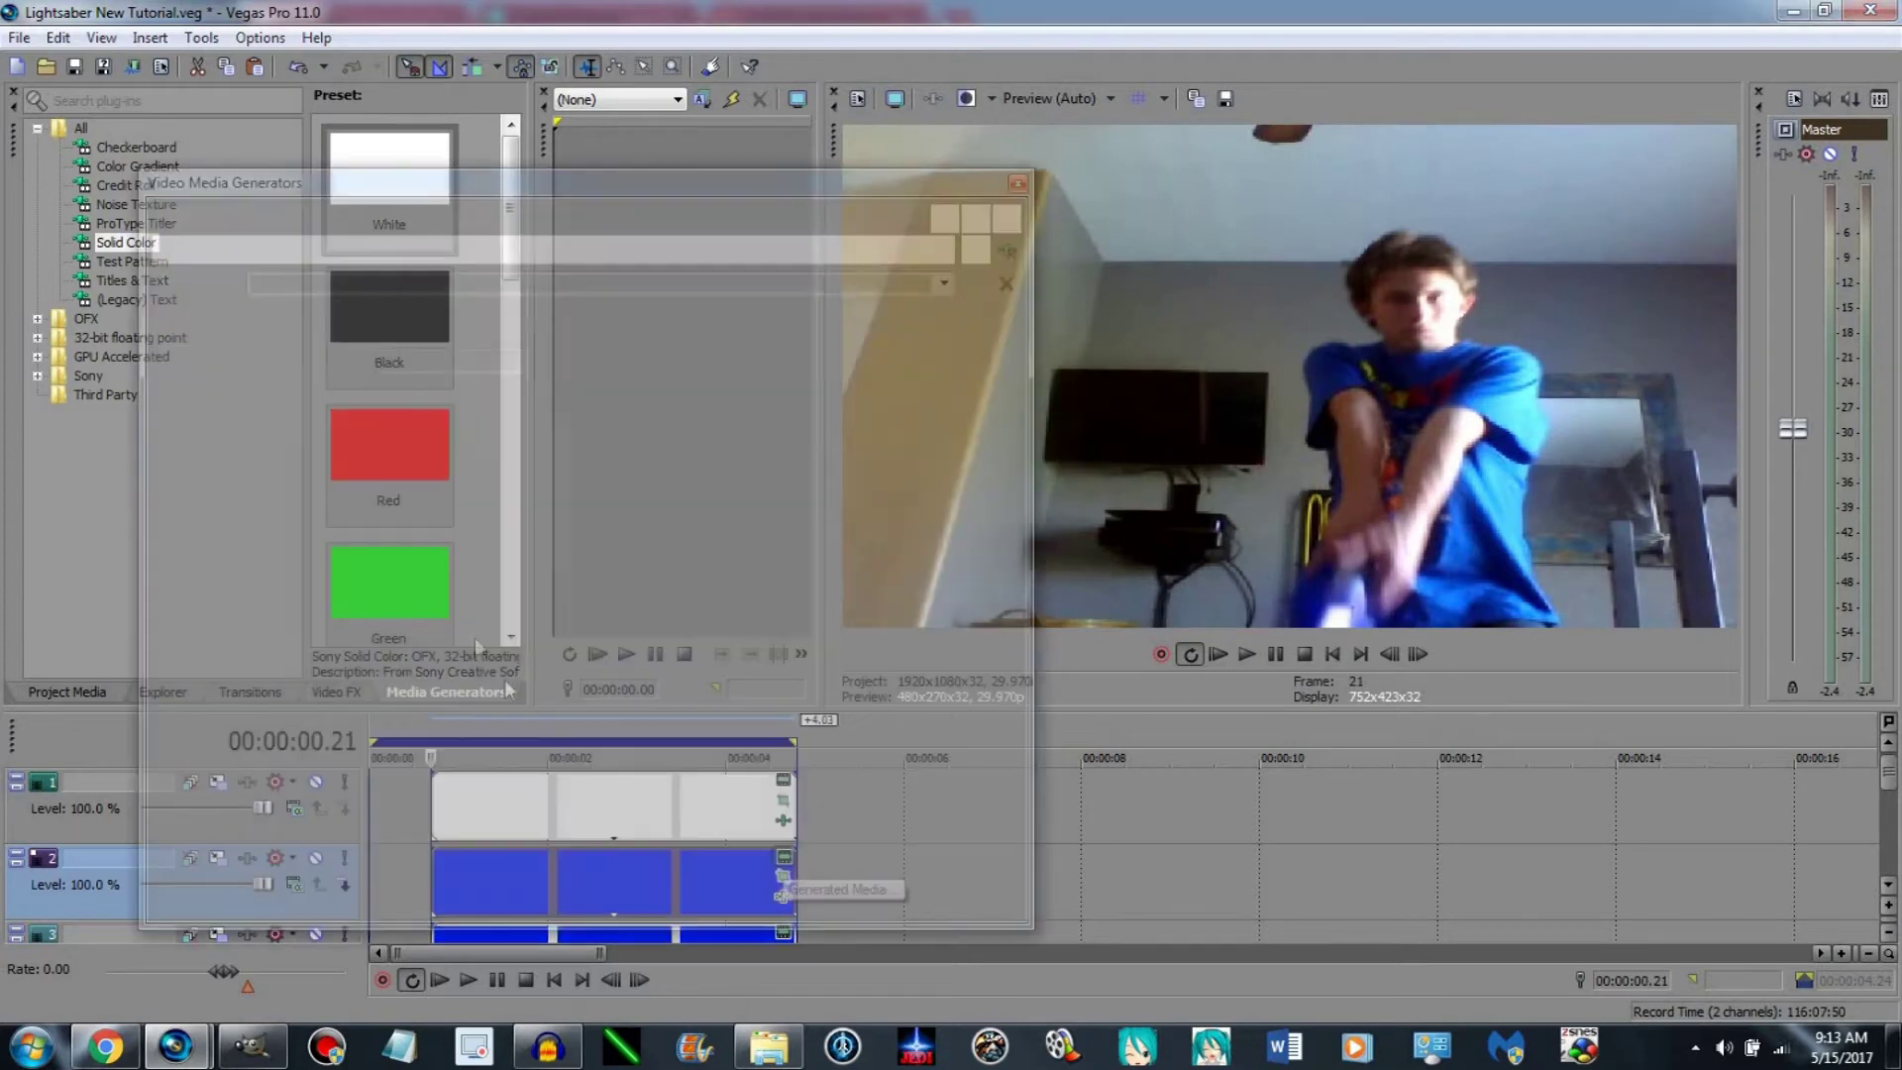
pyautogui.click(330, 363)
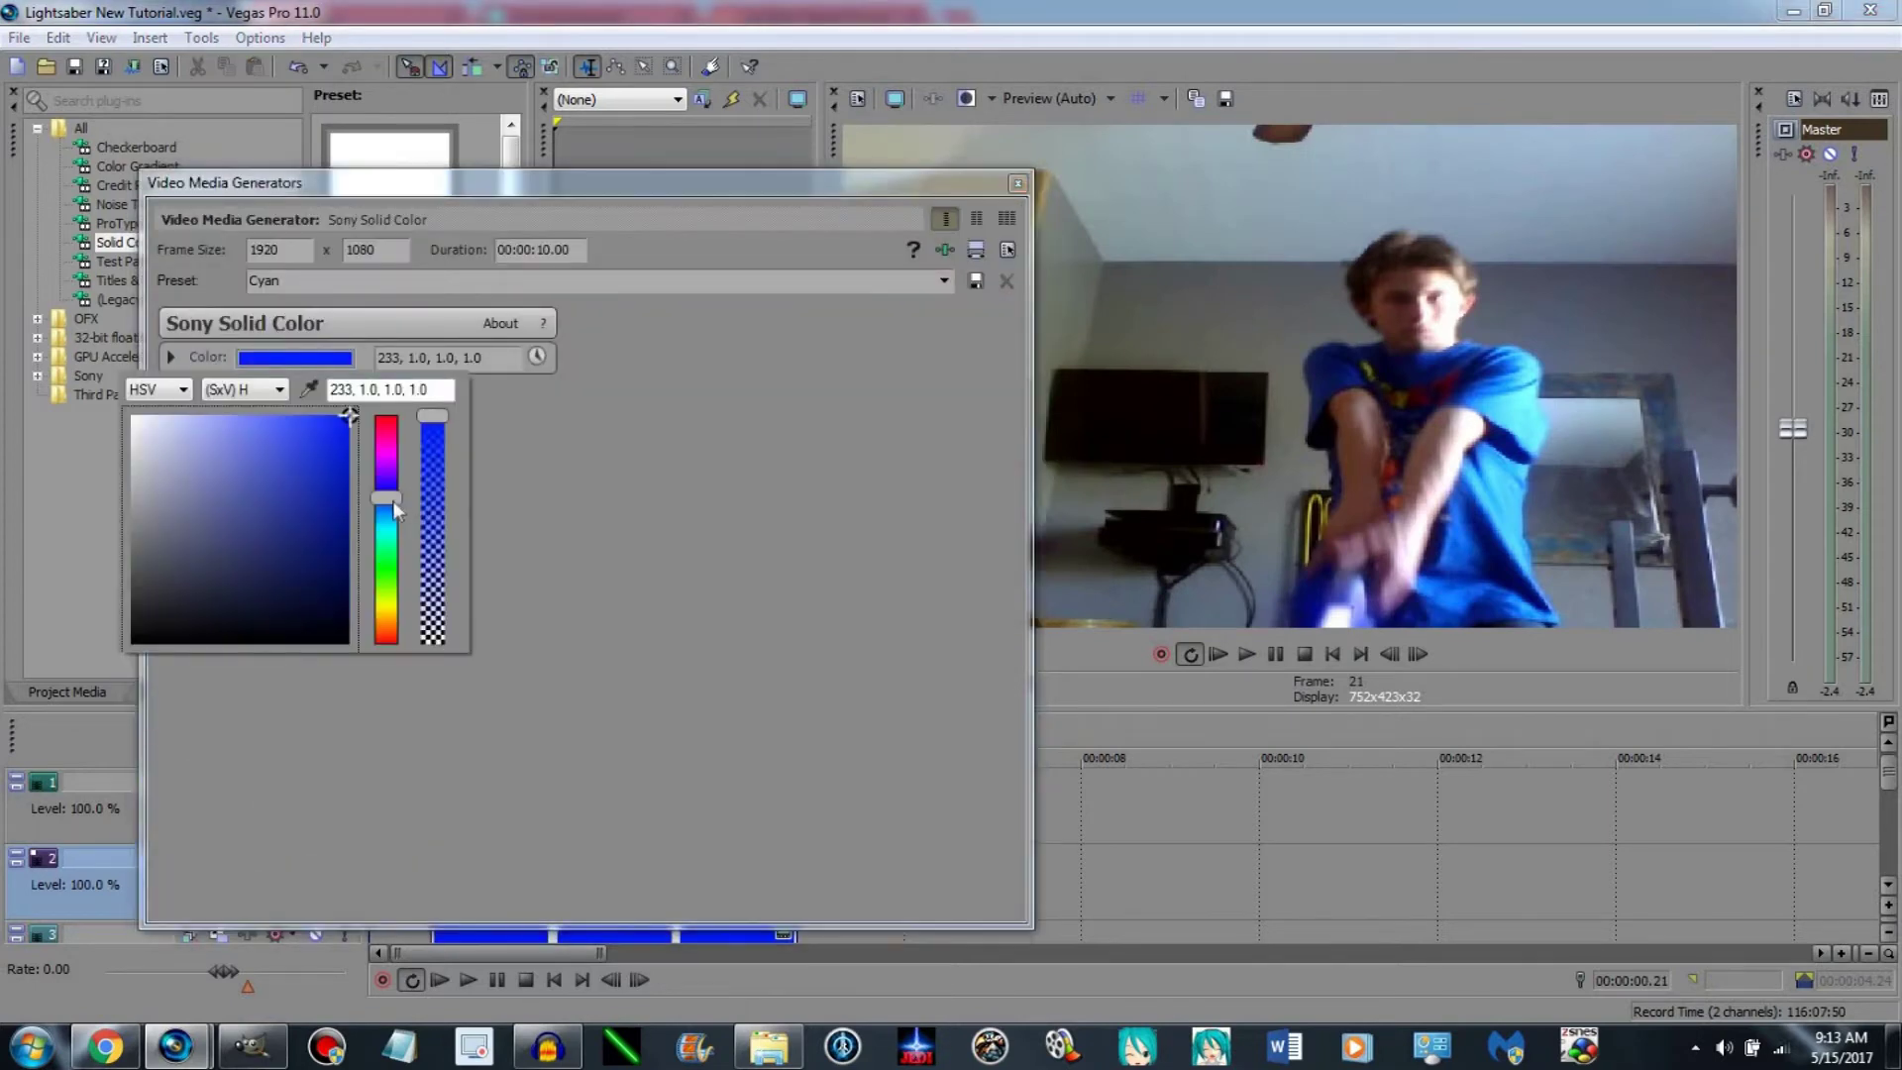
pyautogui.click(393, 521)
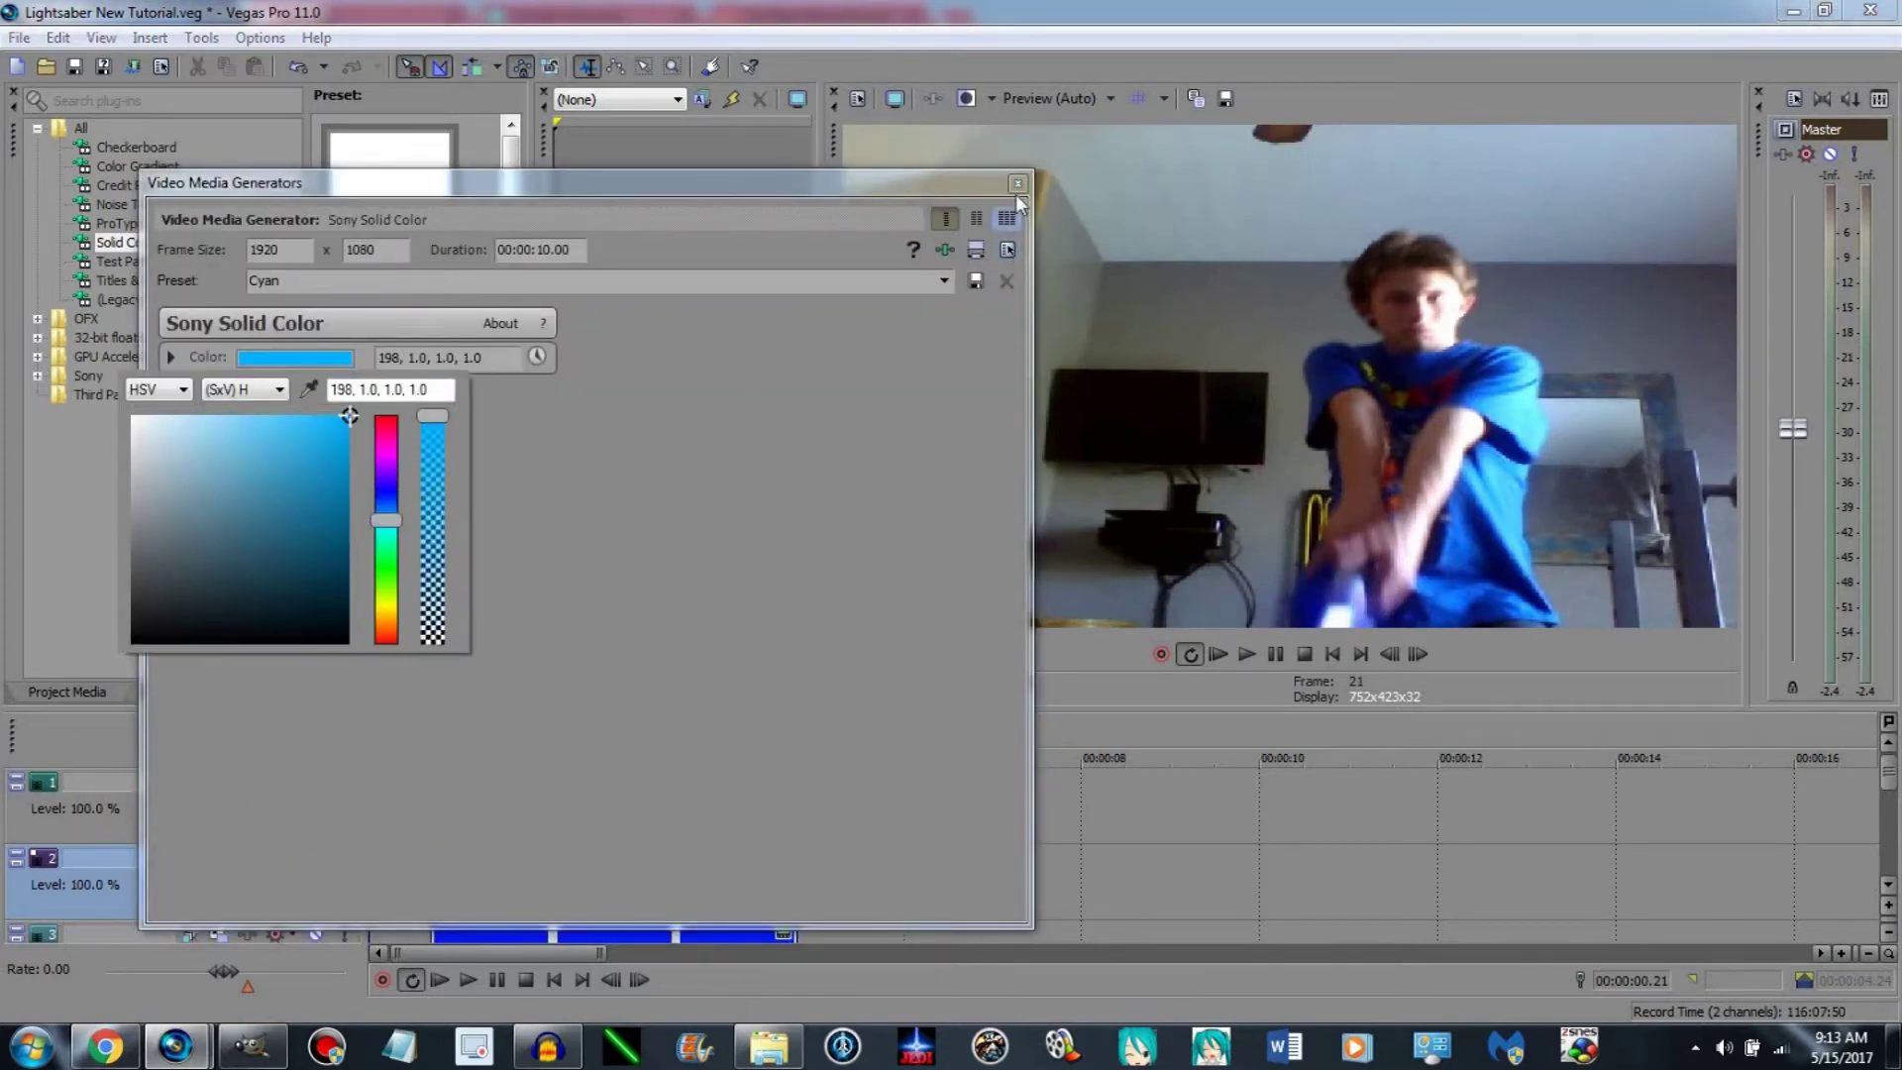
pyautogui.click(626, 807)
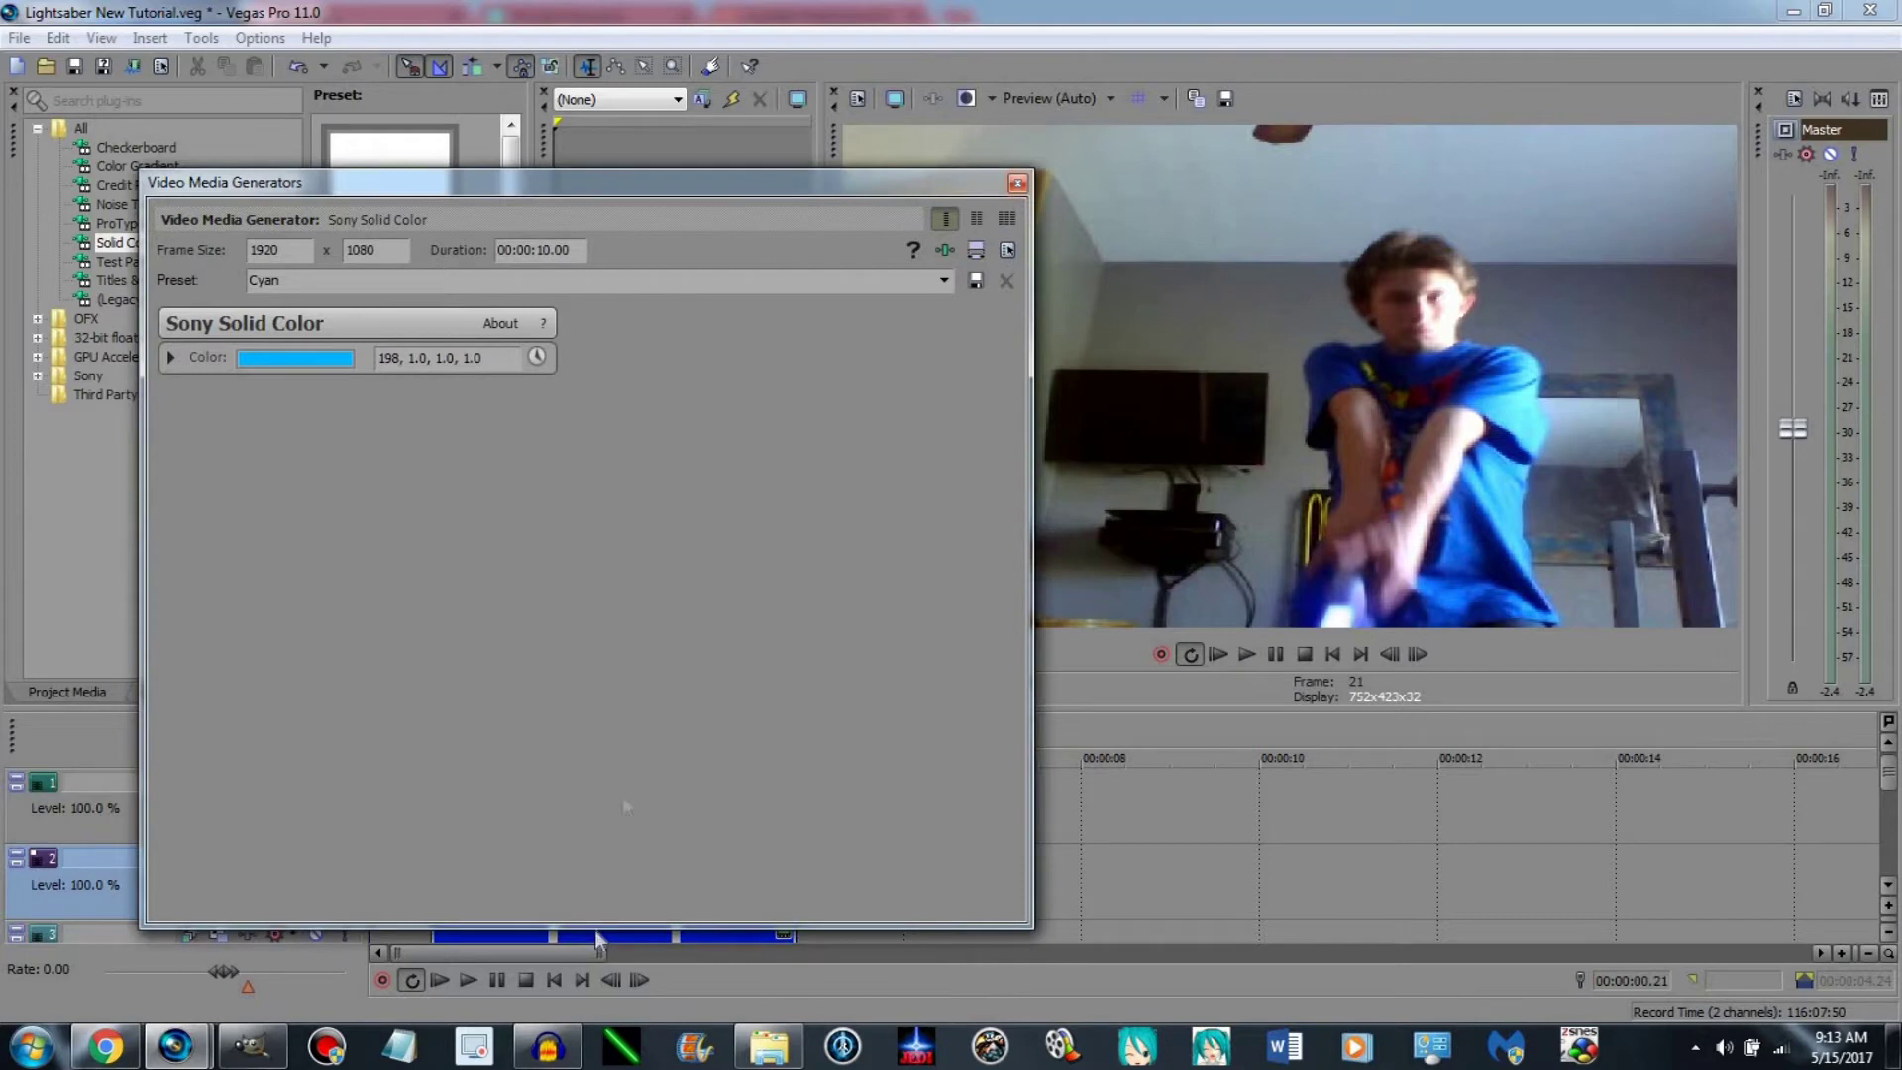
pyautogui.click(1018, 183)
# Add the Sony Glow, Sony Glint and Sony Gaussian Blur effects to the light blue blade event on track 2.
pyautogui.click(527, 871)
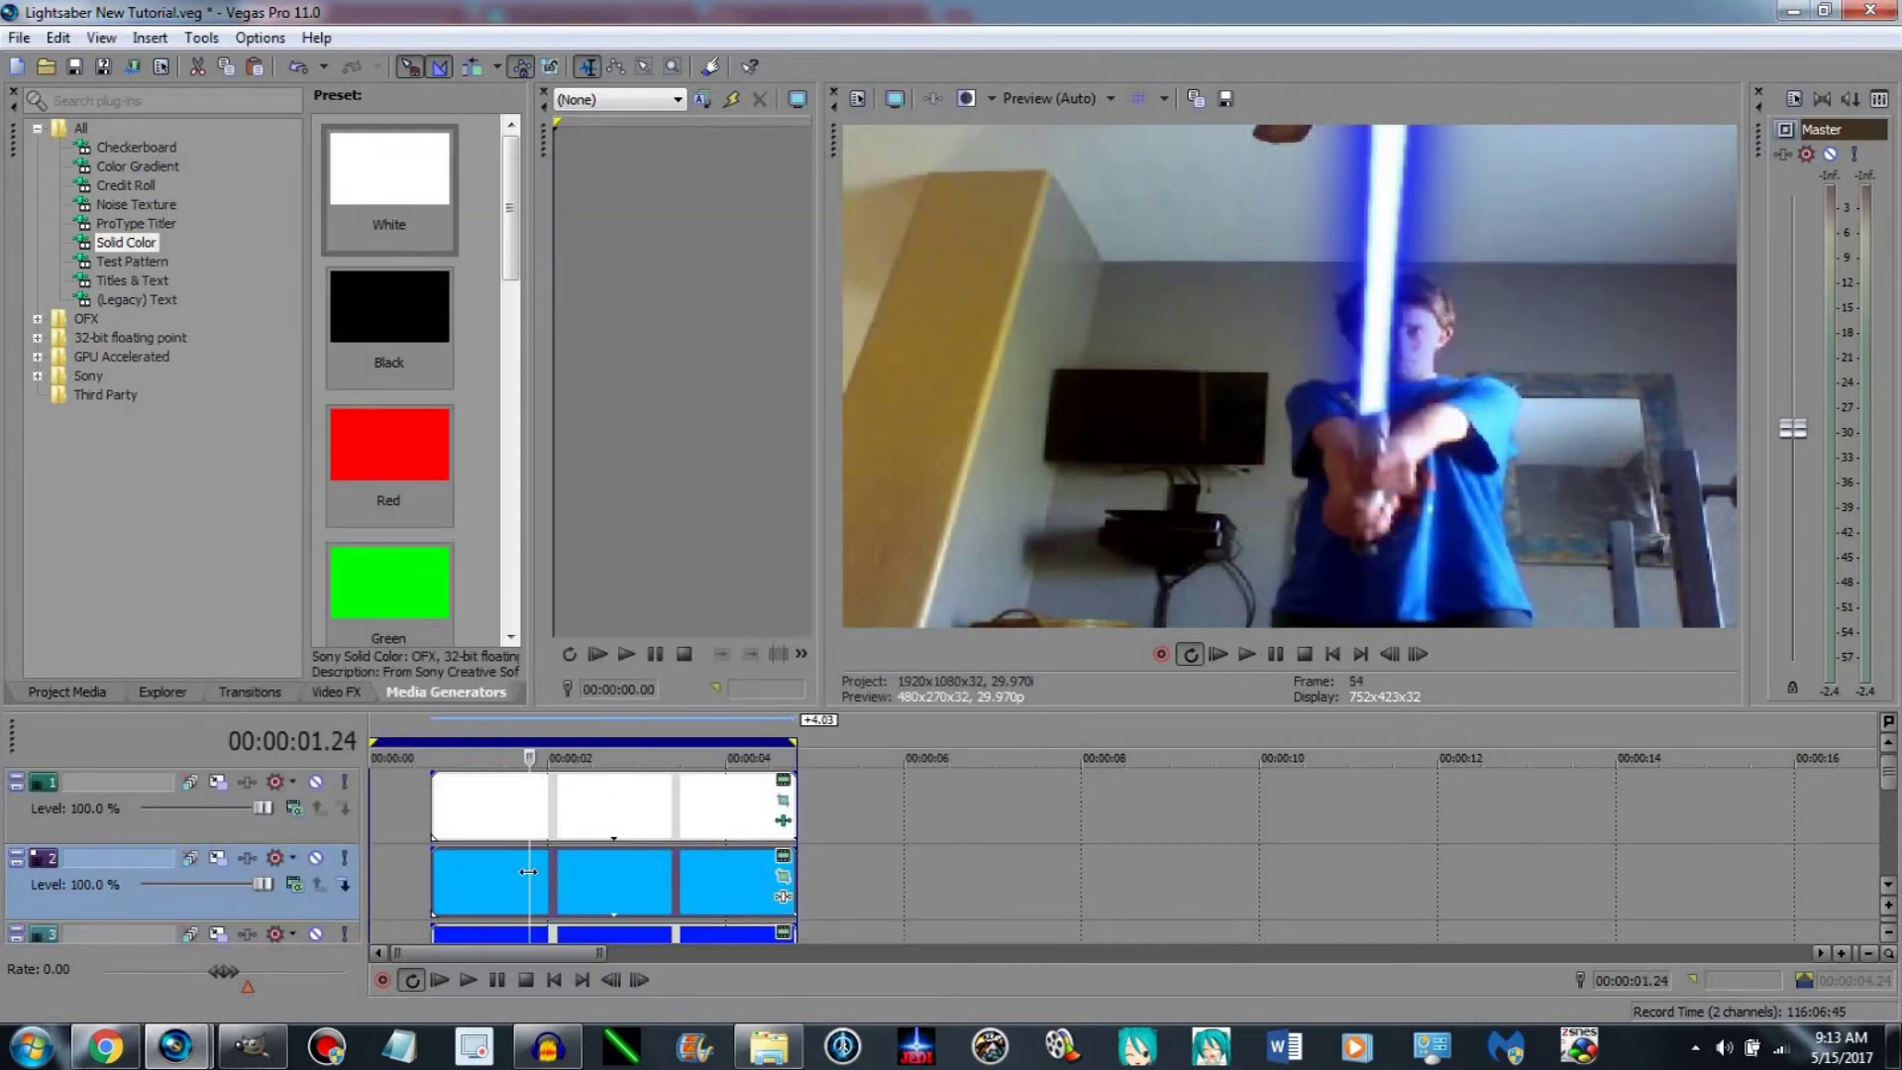
pyautogui.click(785, 882)
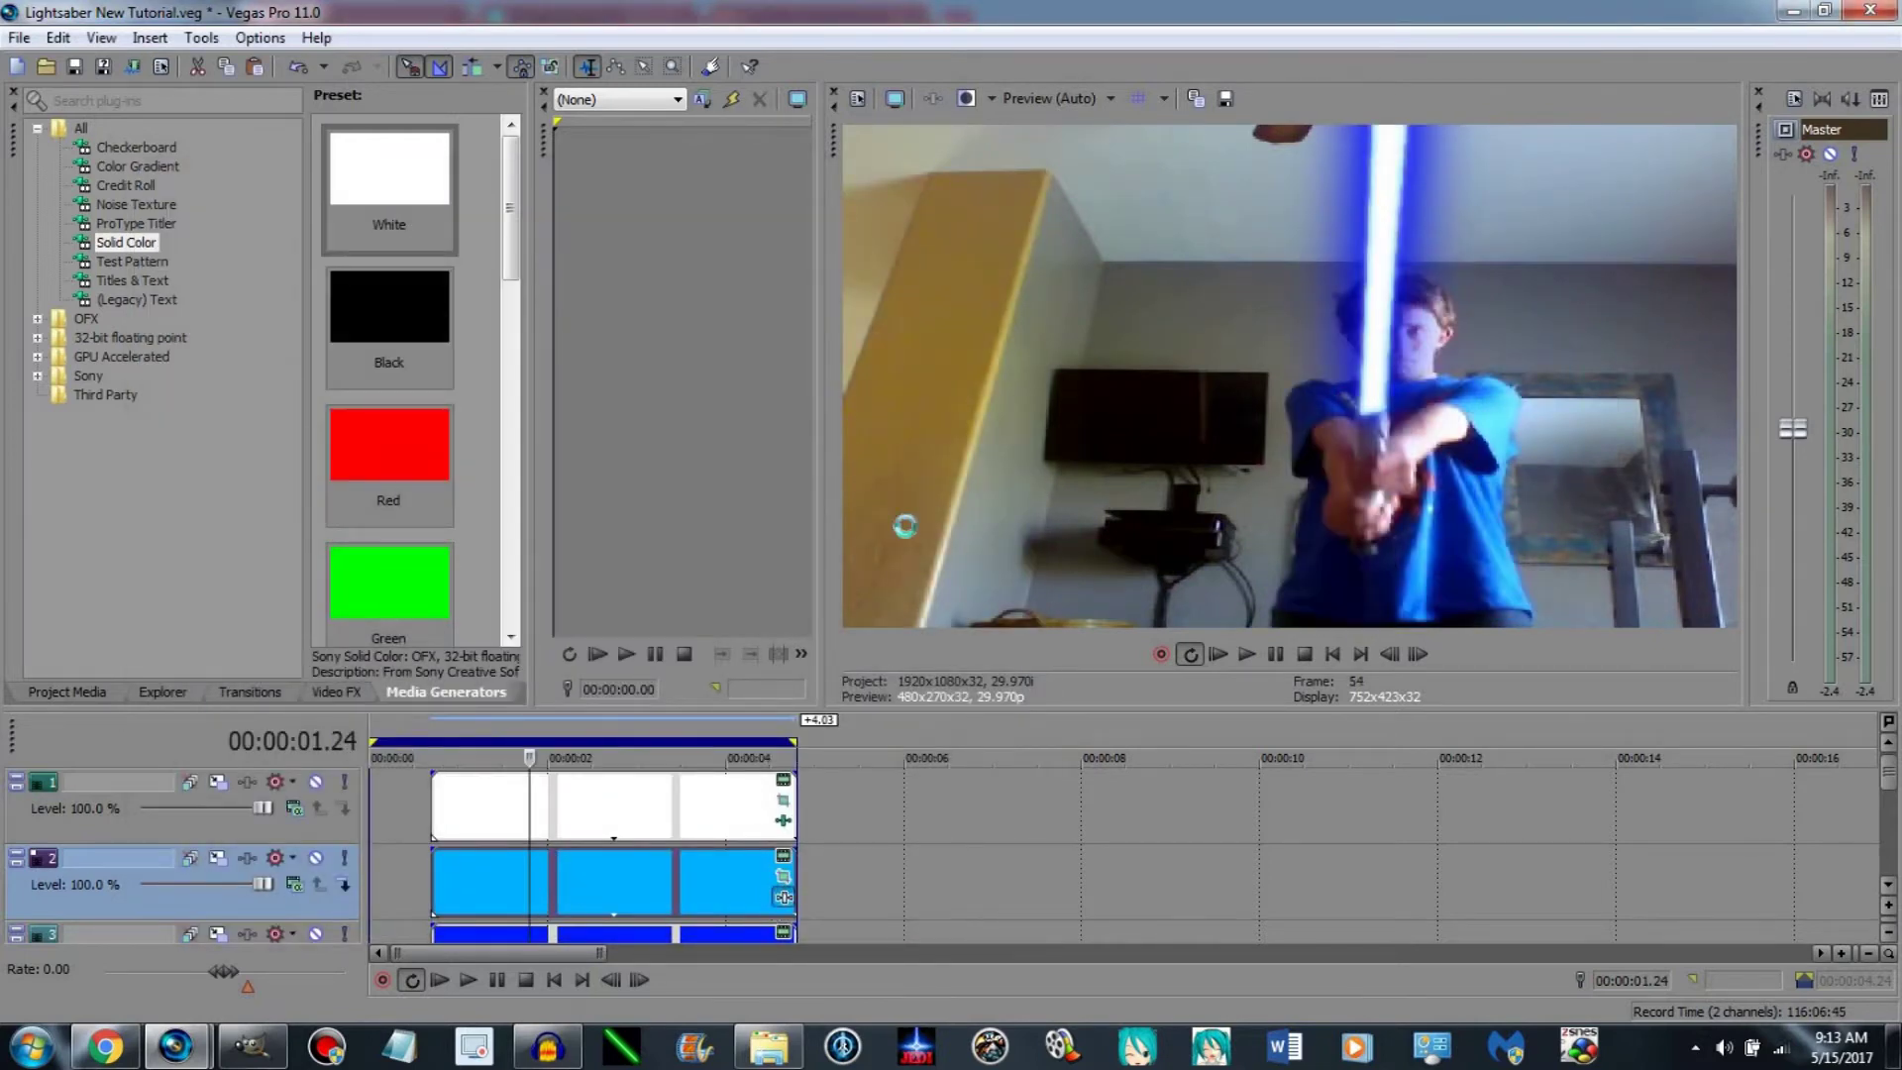
pyautogui.doubleClick(830, 499)
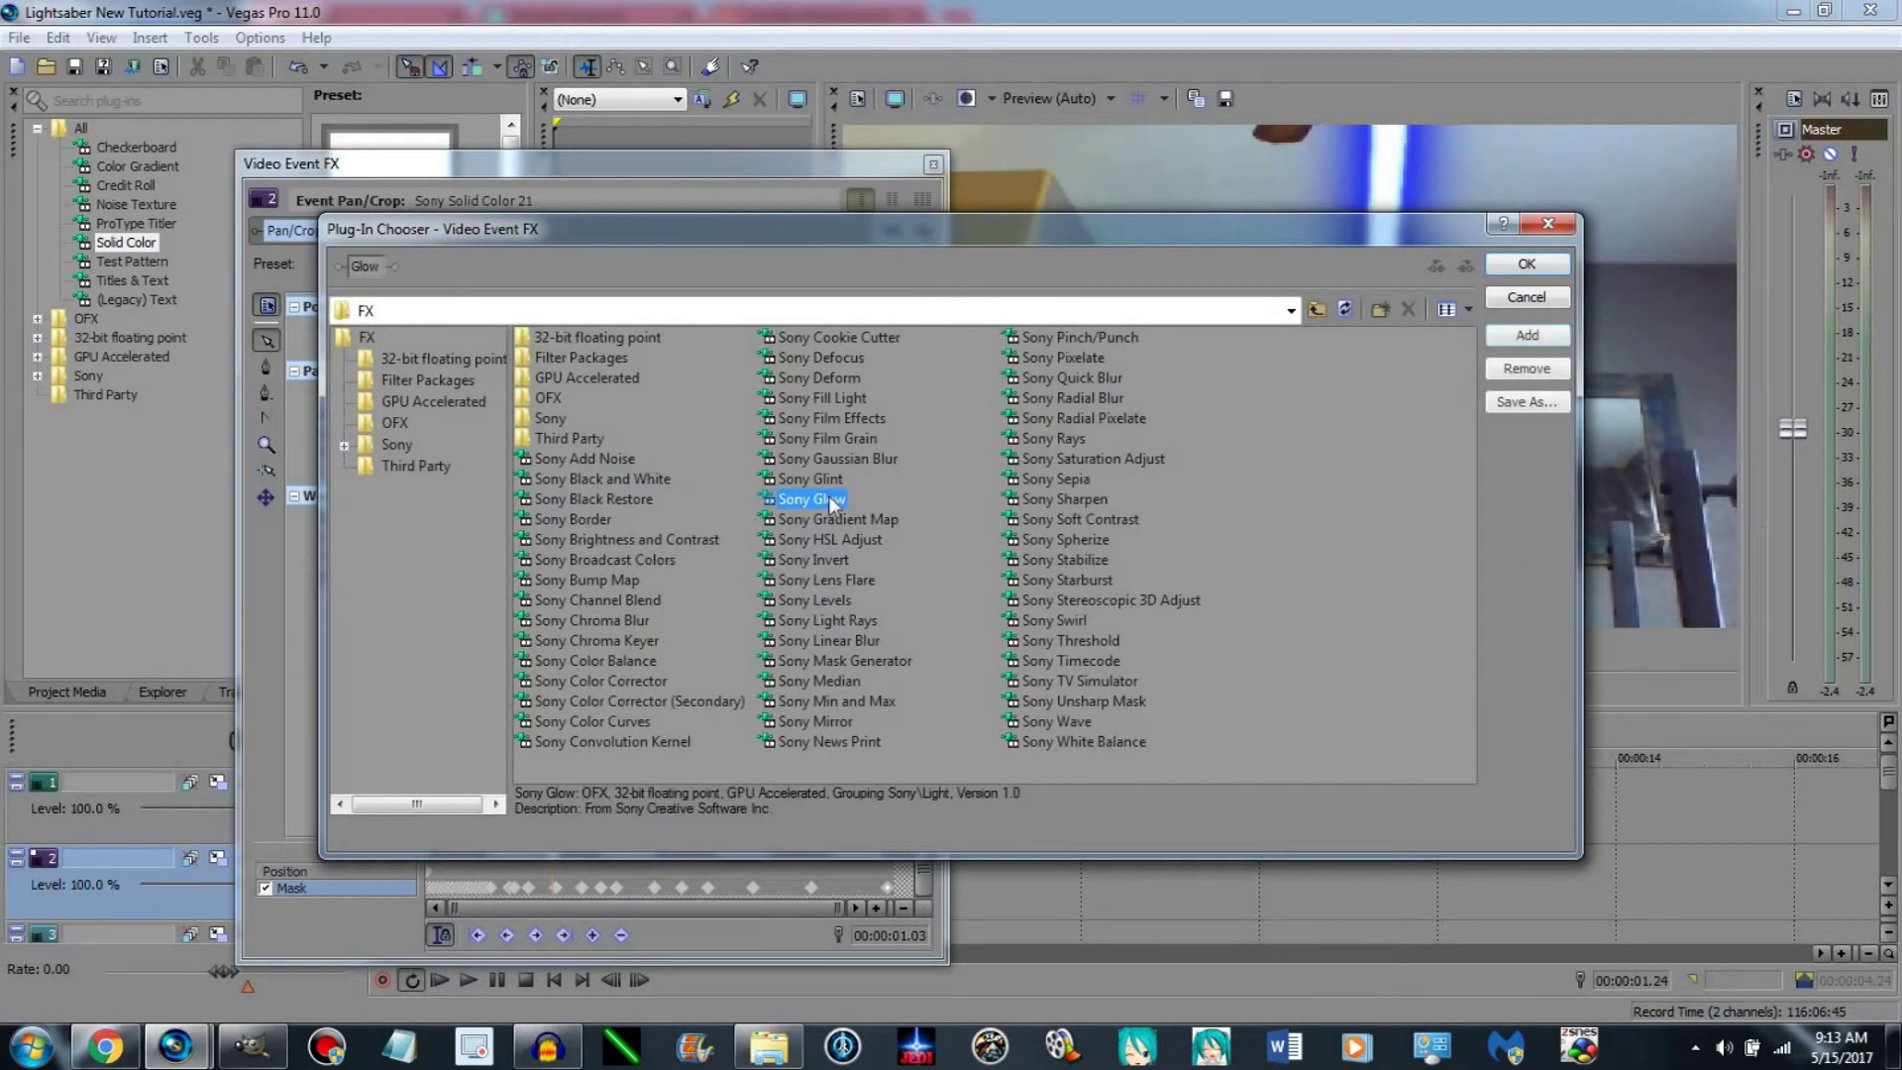
pyautogui.doubleClick(823, 479)
pyautogui.doubleClick(837, 459)
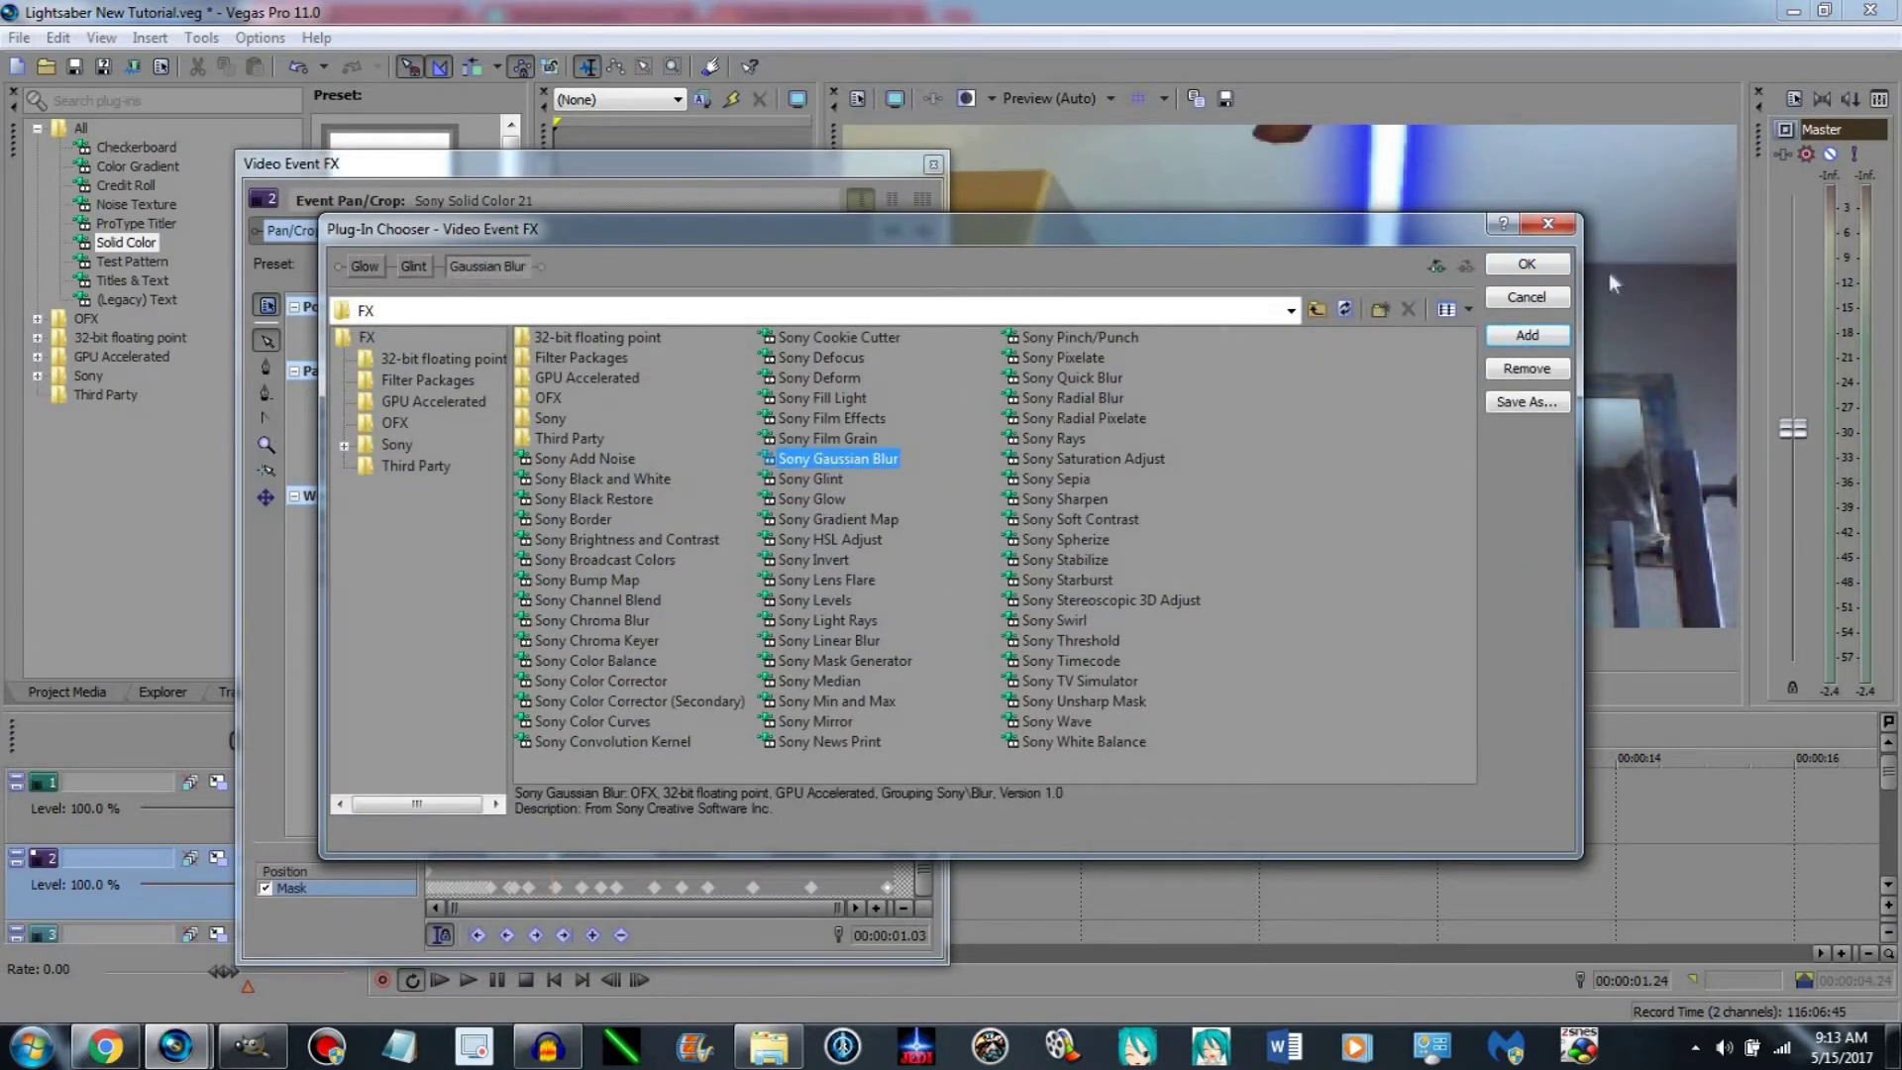
pyautogui.click(1505, 263)
# Set the track 2 blade's Sony Glow to glow percent 0.137 and intensity 2.947.
pyautogui.click(436, 449)
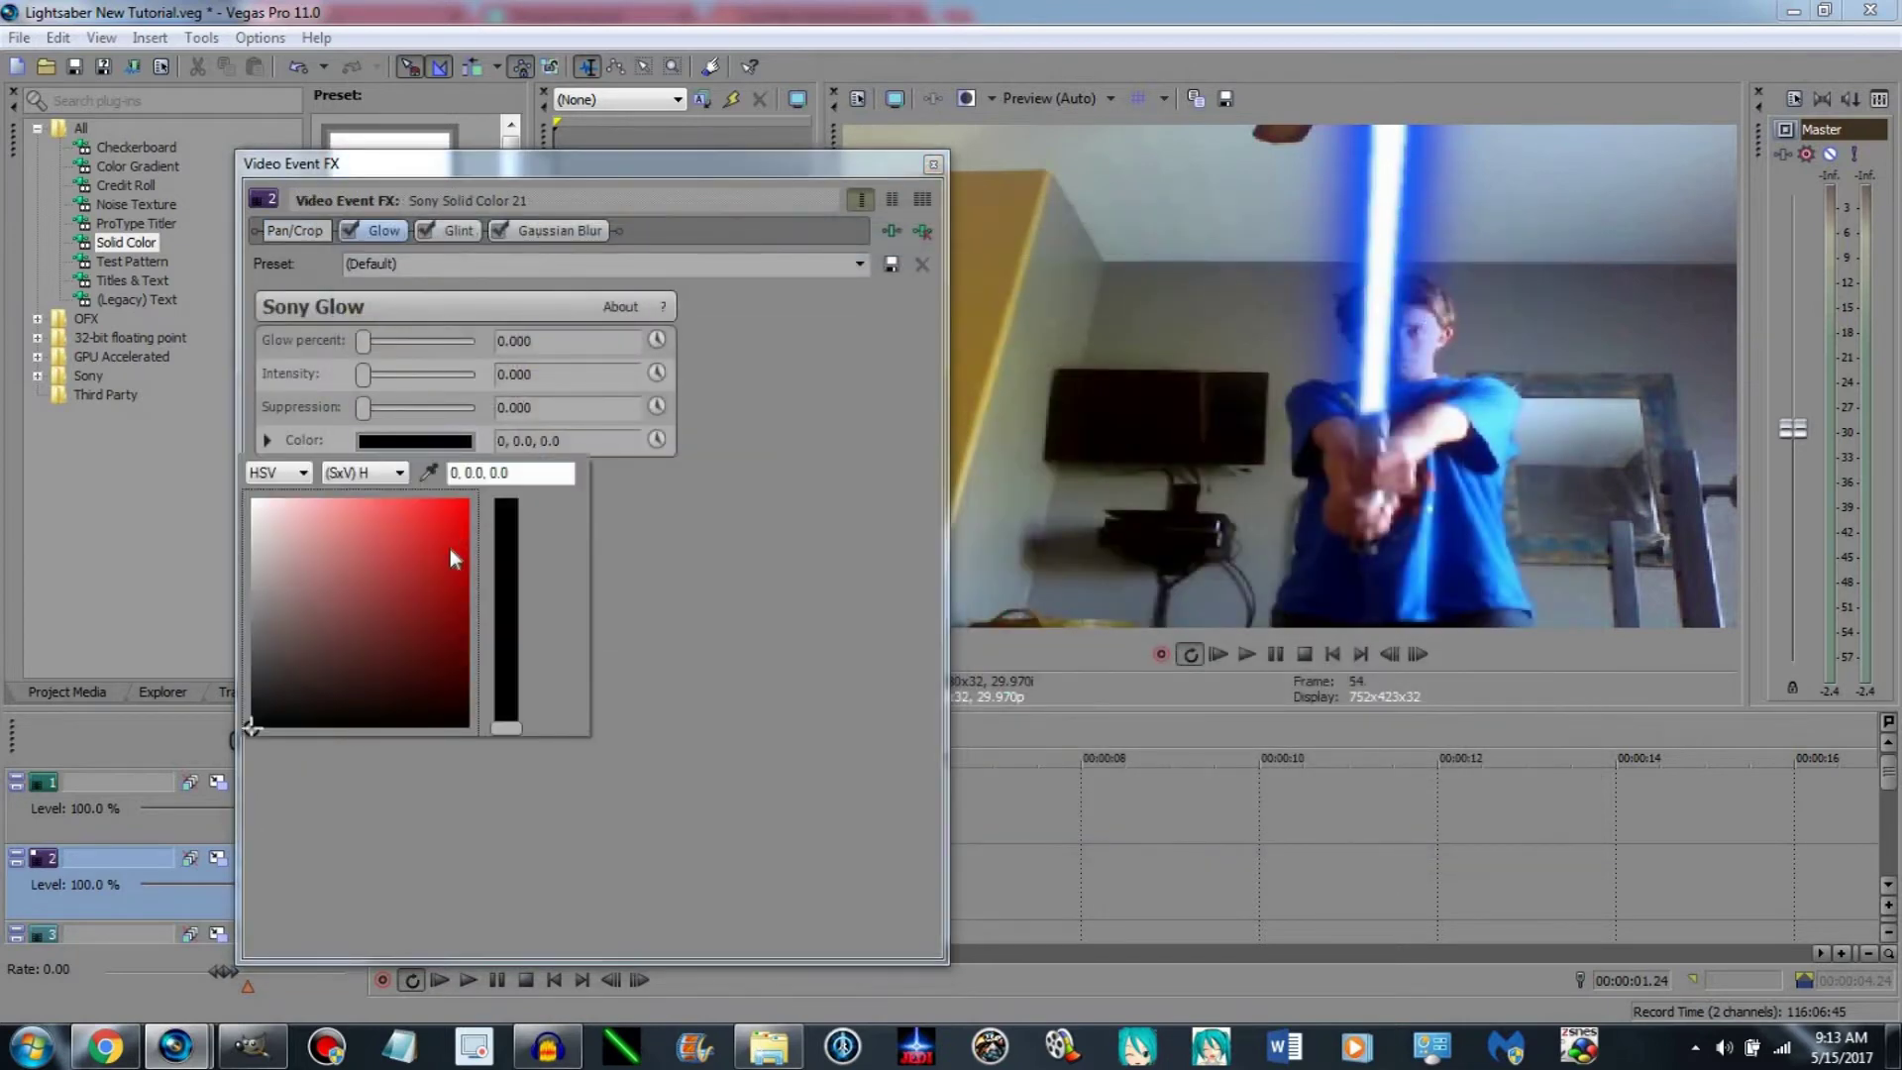
pyautogui.moveTo(450, 549); pyautogui.dragTo(471, 498)
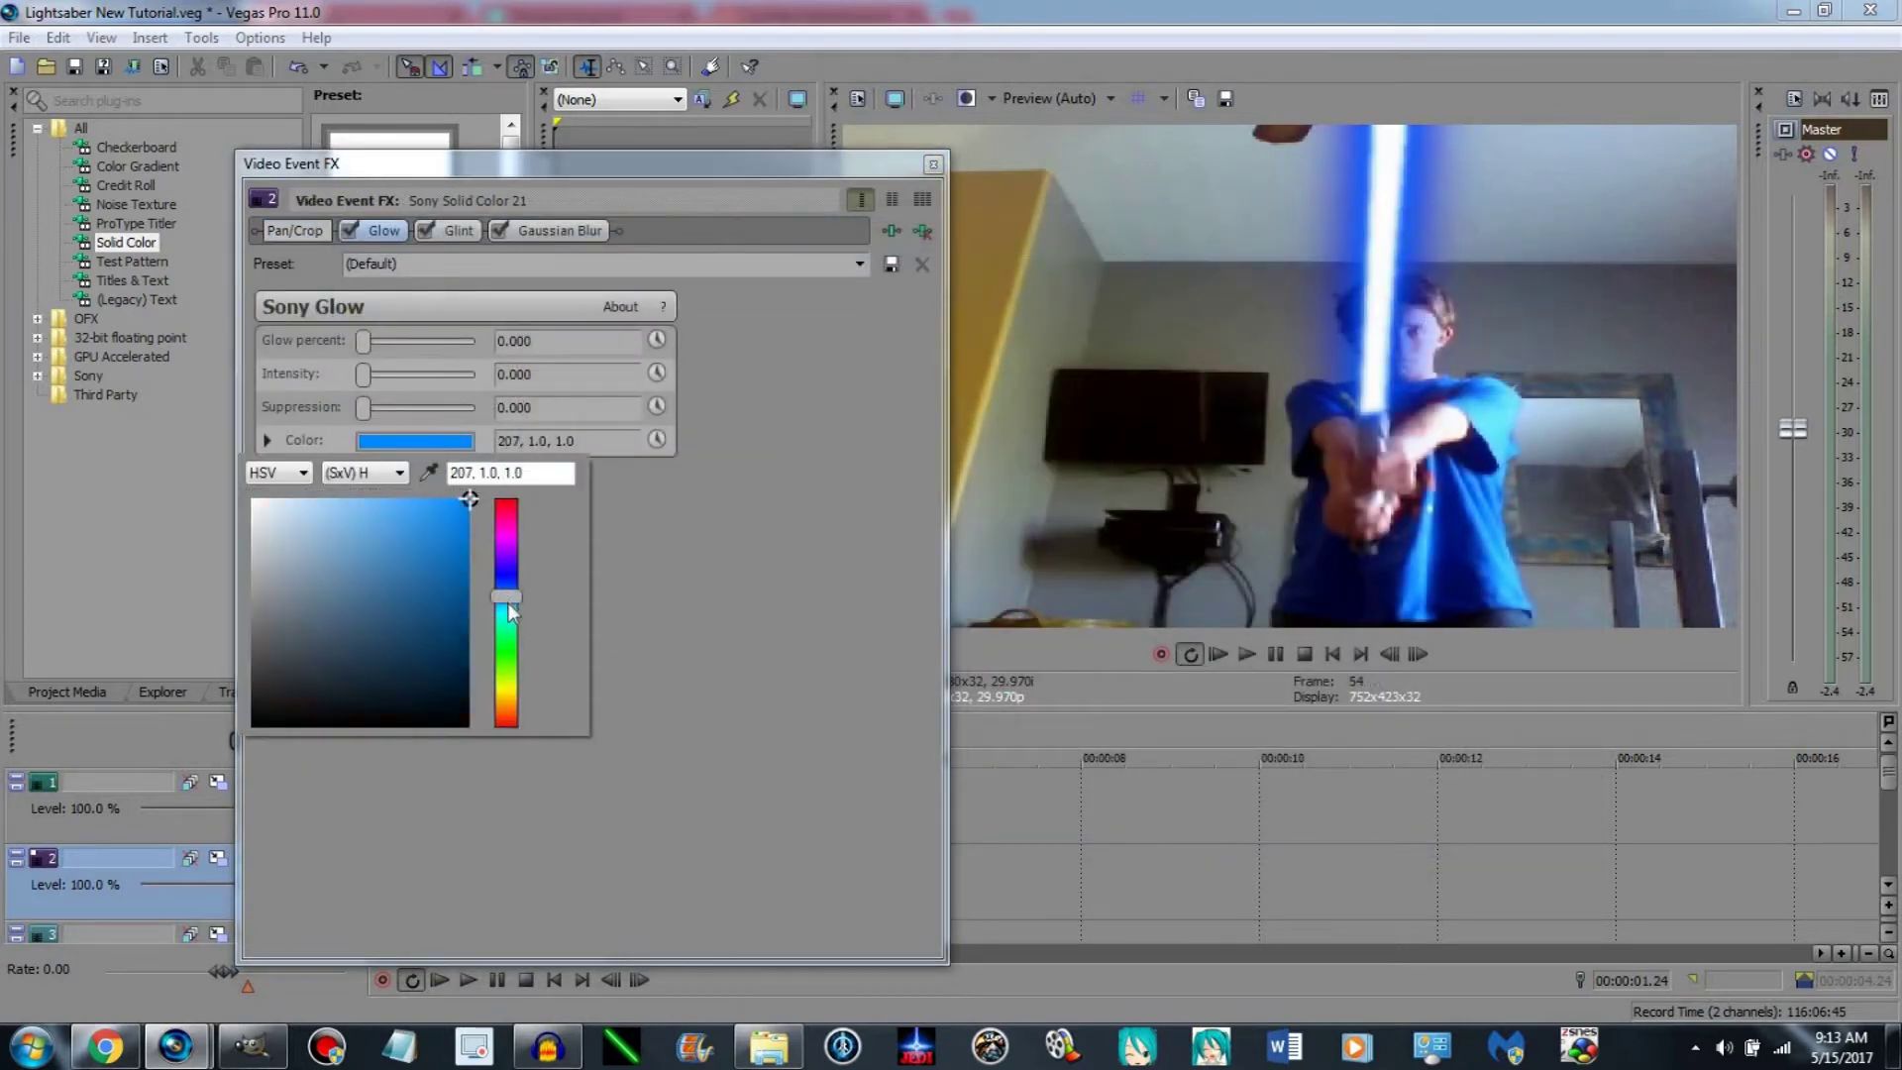
pyautogui.click(607, 561)
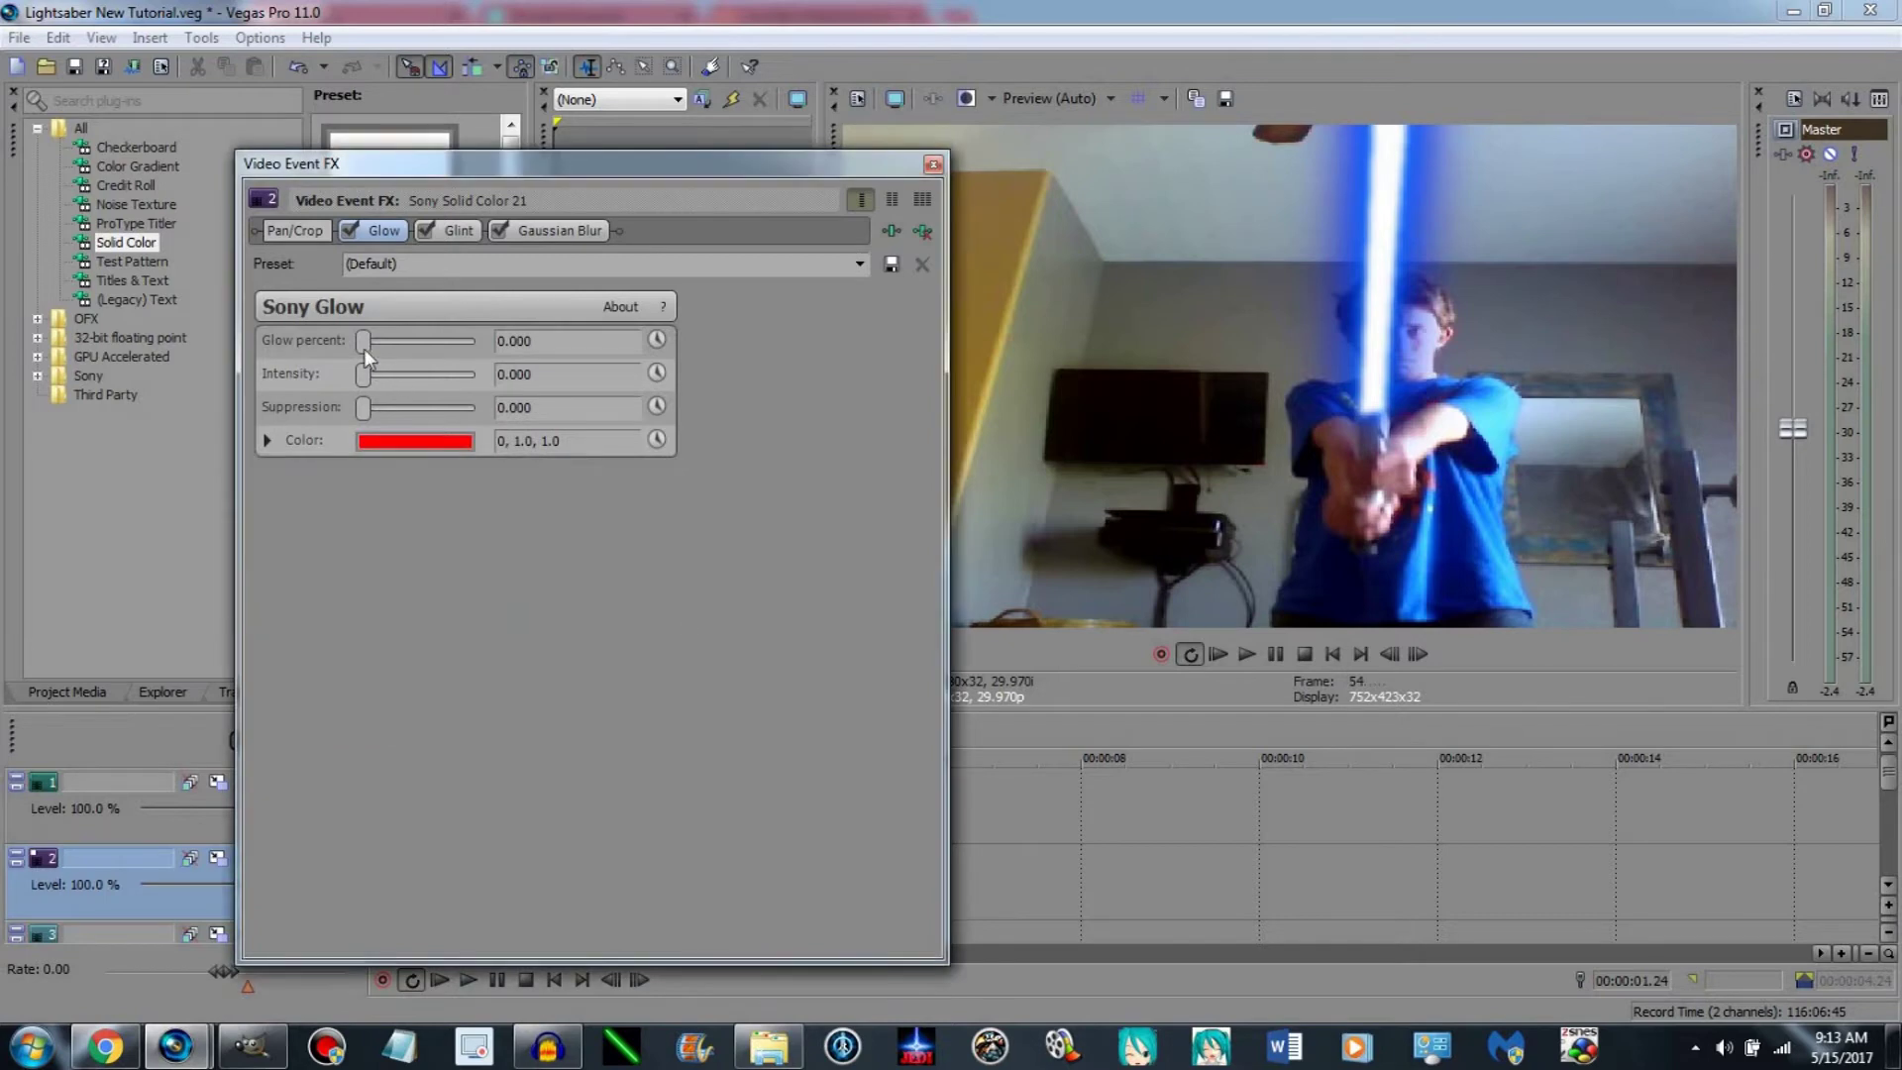
pyautogui.moveTo(359, 379); pyautogui.dragTo(376, 378)
# Set the track 2 blade's glow color to light blue with HSV values 201, 1.0, 1.0, checking the blade in other frames.
pyautogui.click(398, 446)
pyautogui.click(507, 598)
pyautogui.click(510, 611)
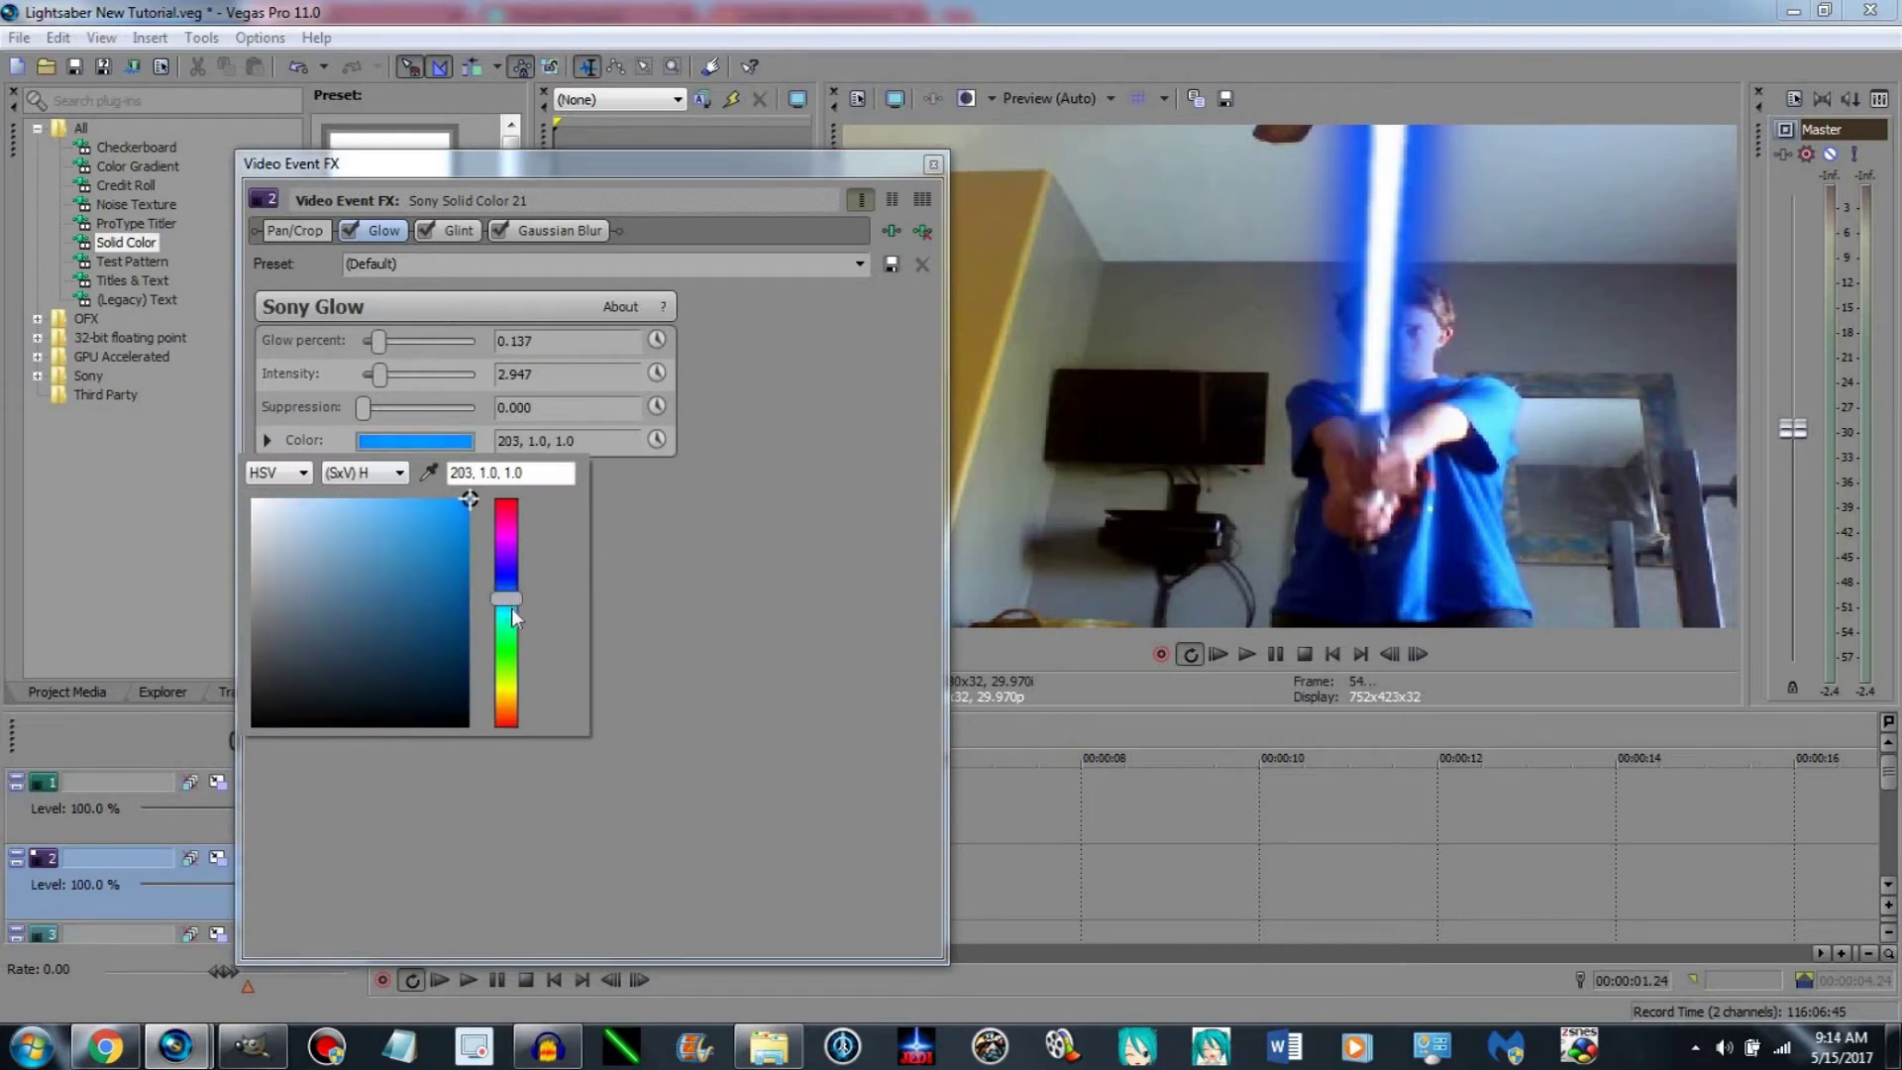
pyautogui.click(741, 599)
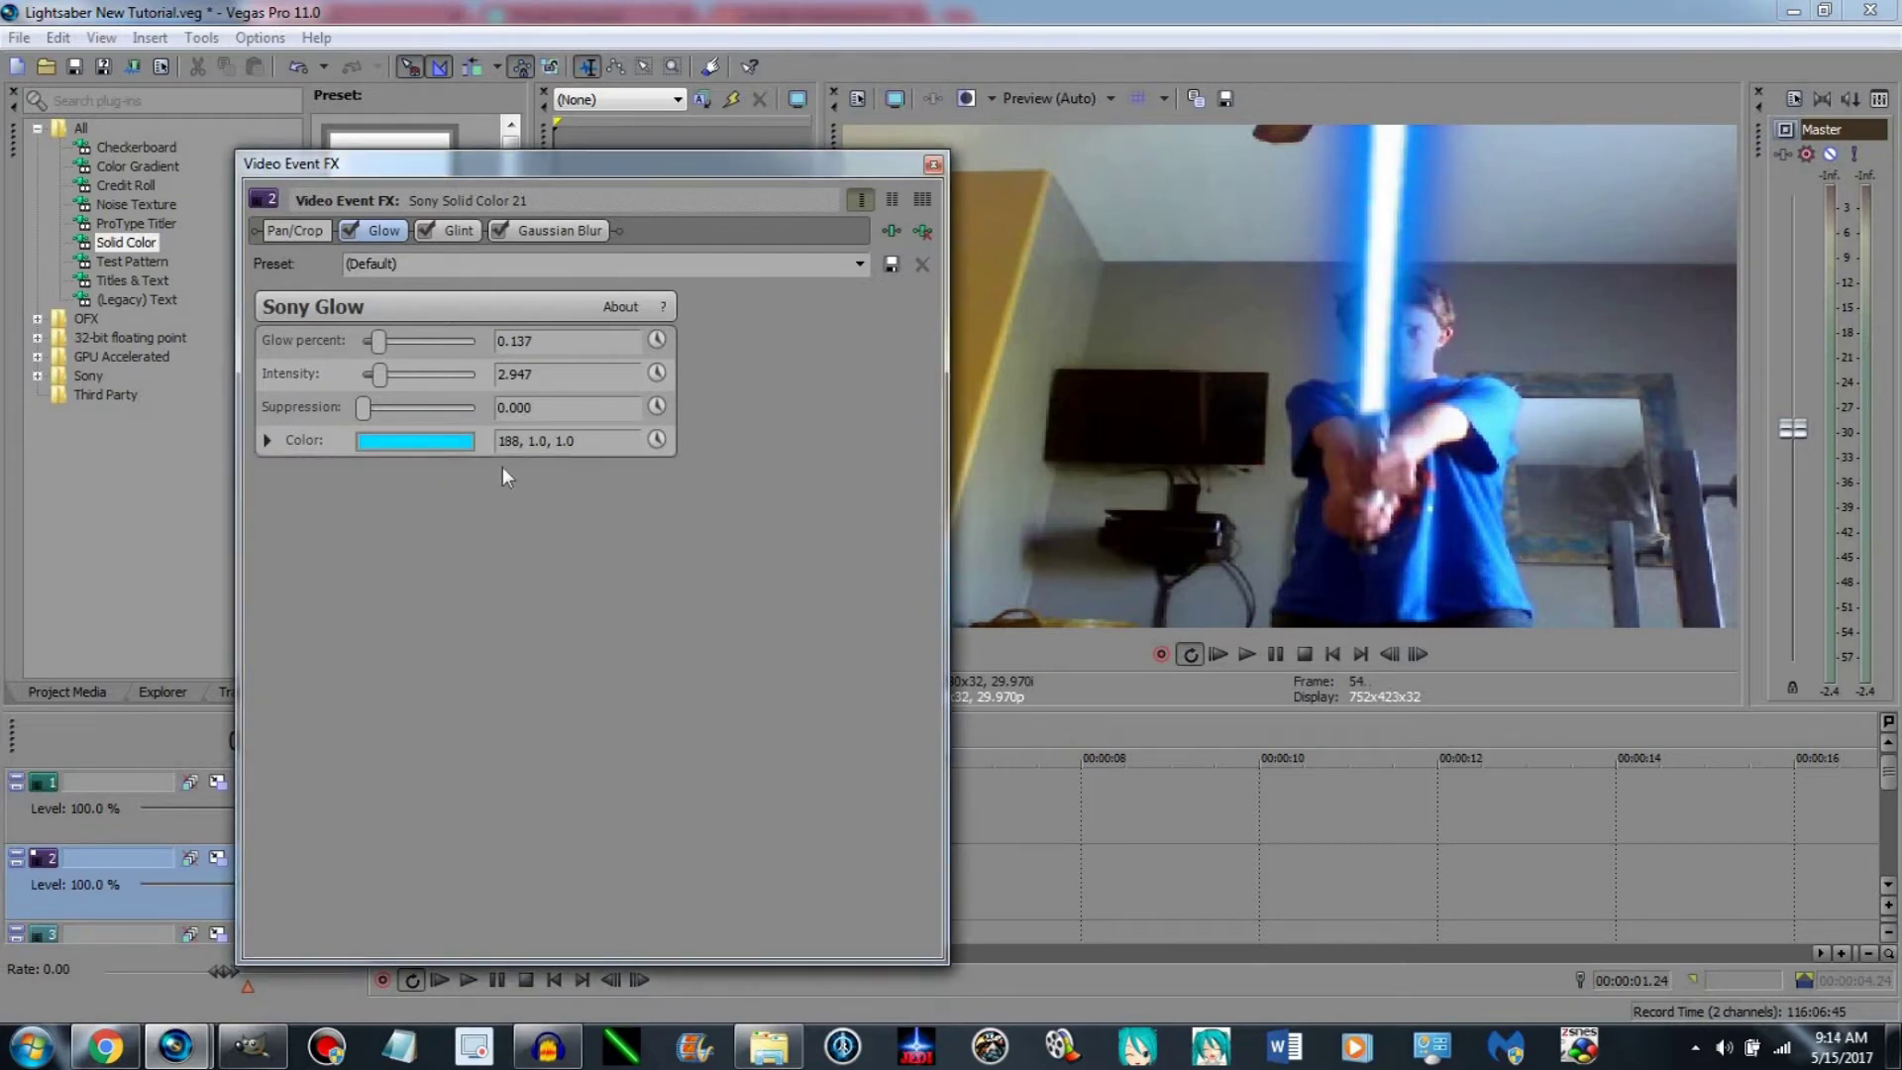
pyautogui.click(1416, 654)
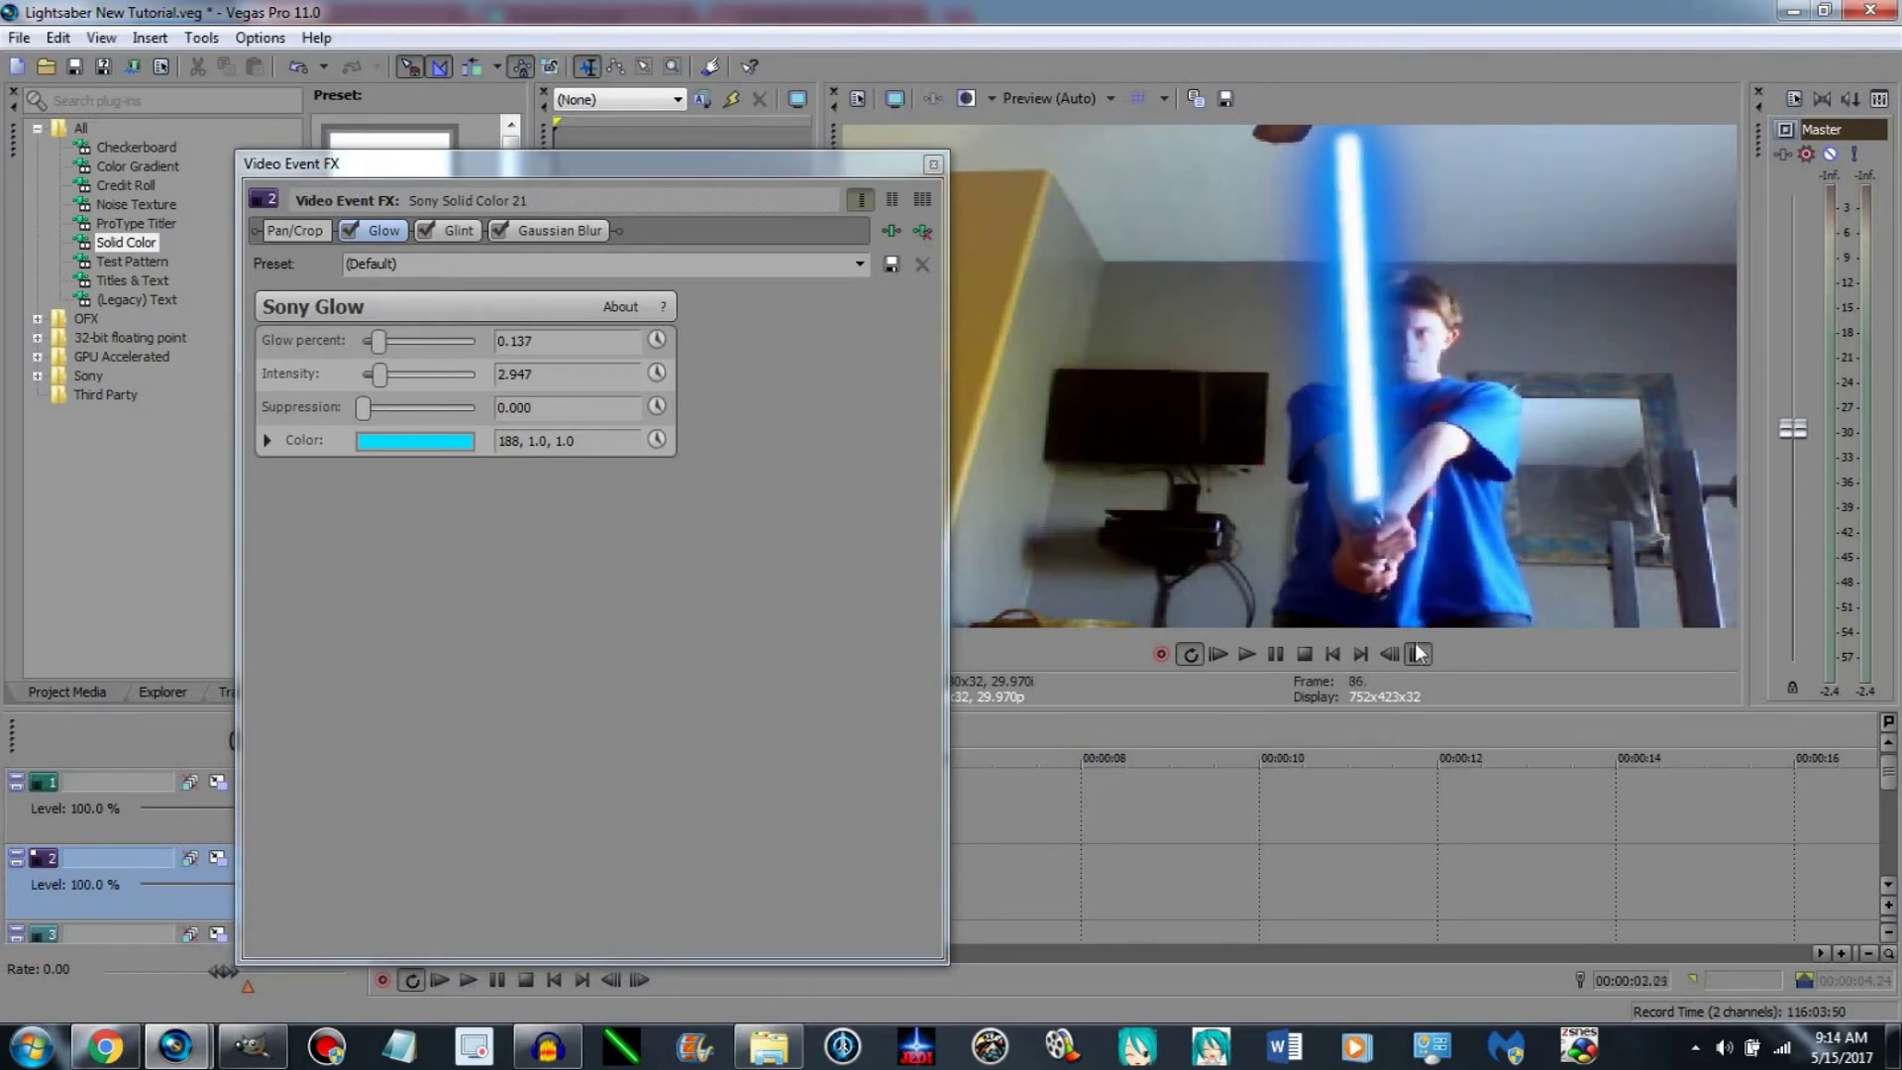
pyautogui.click(448, 448)
pyautogui.moveTo(509, 606); pyautogui.dragTo(509, 598)
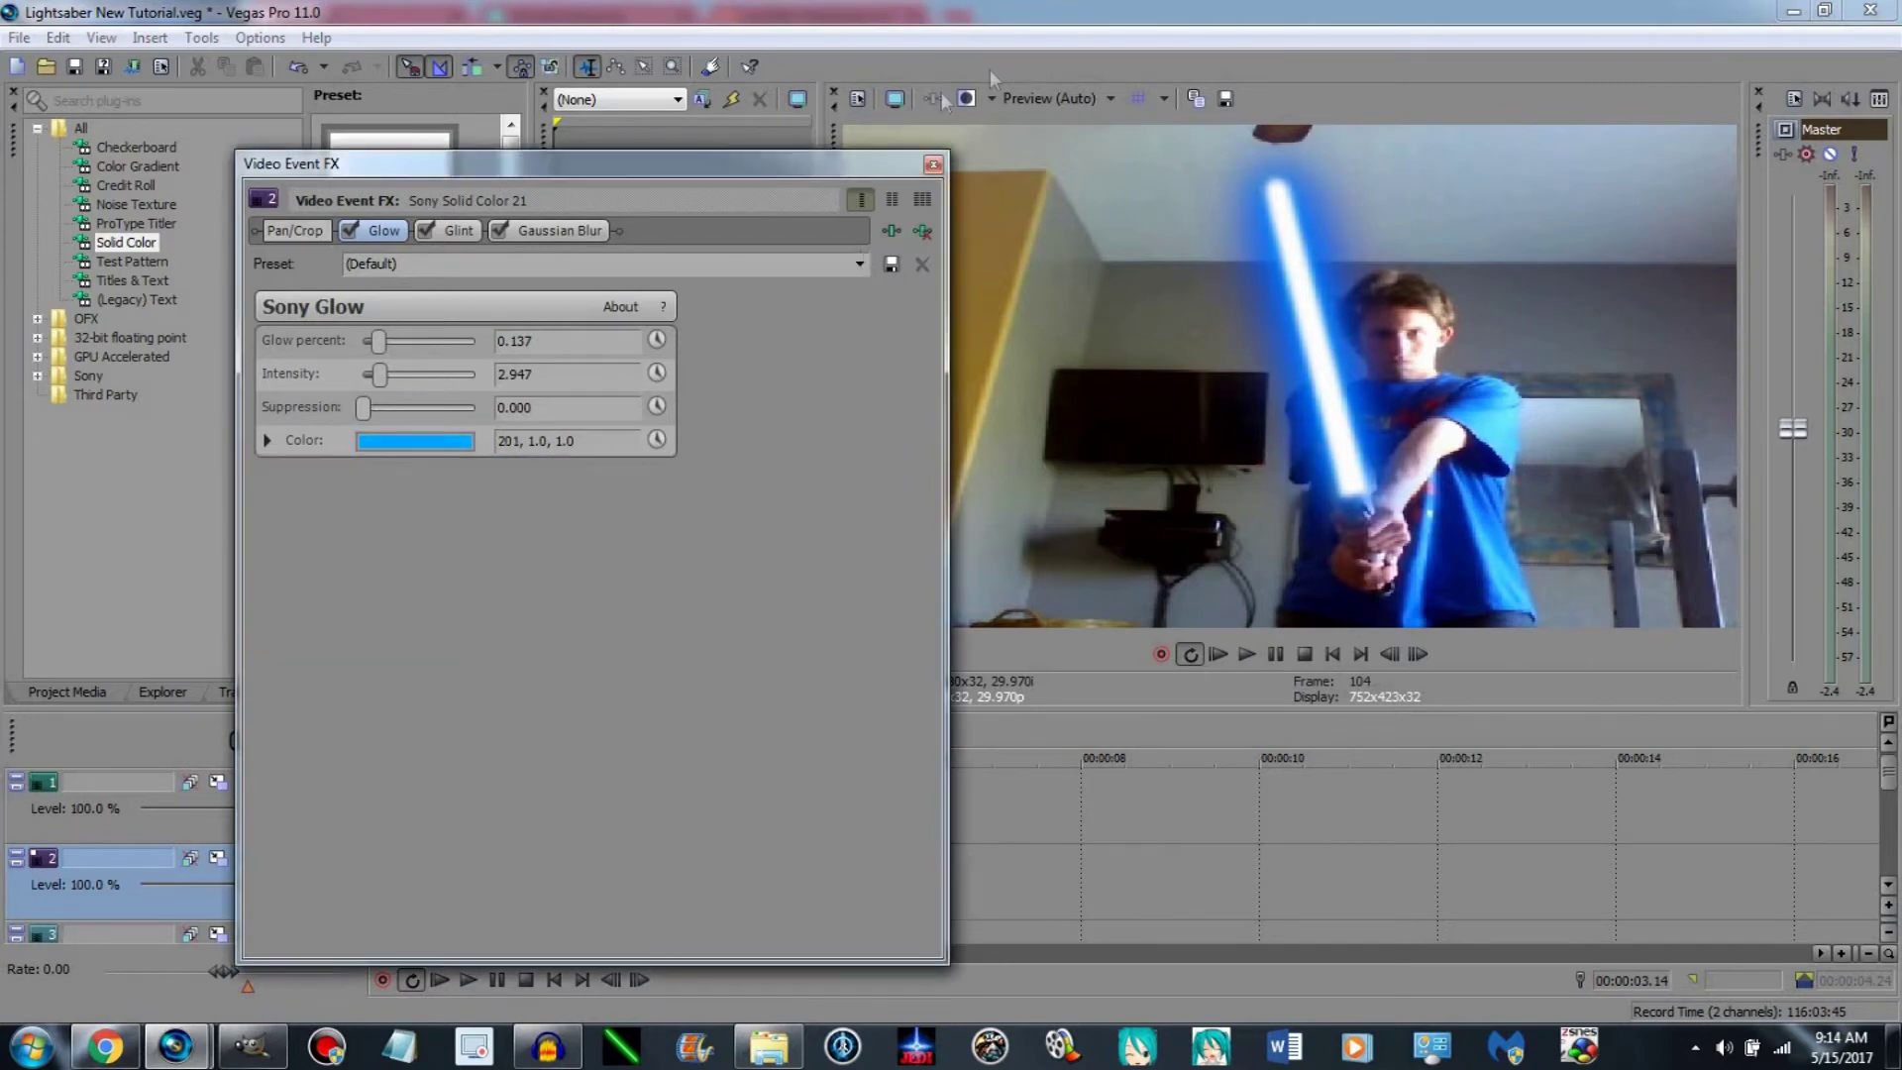
pyautogui.click(933, 166)
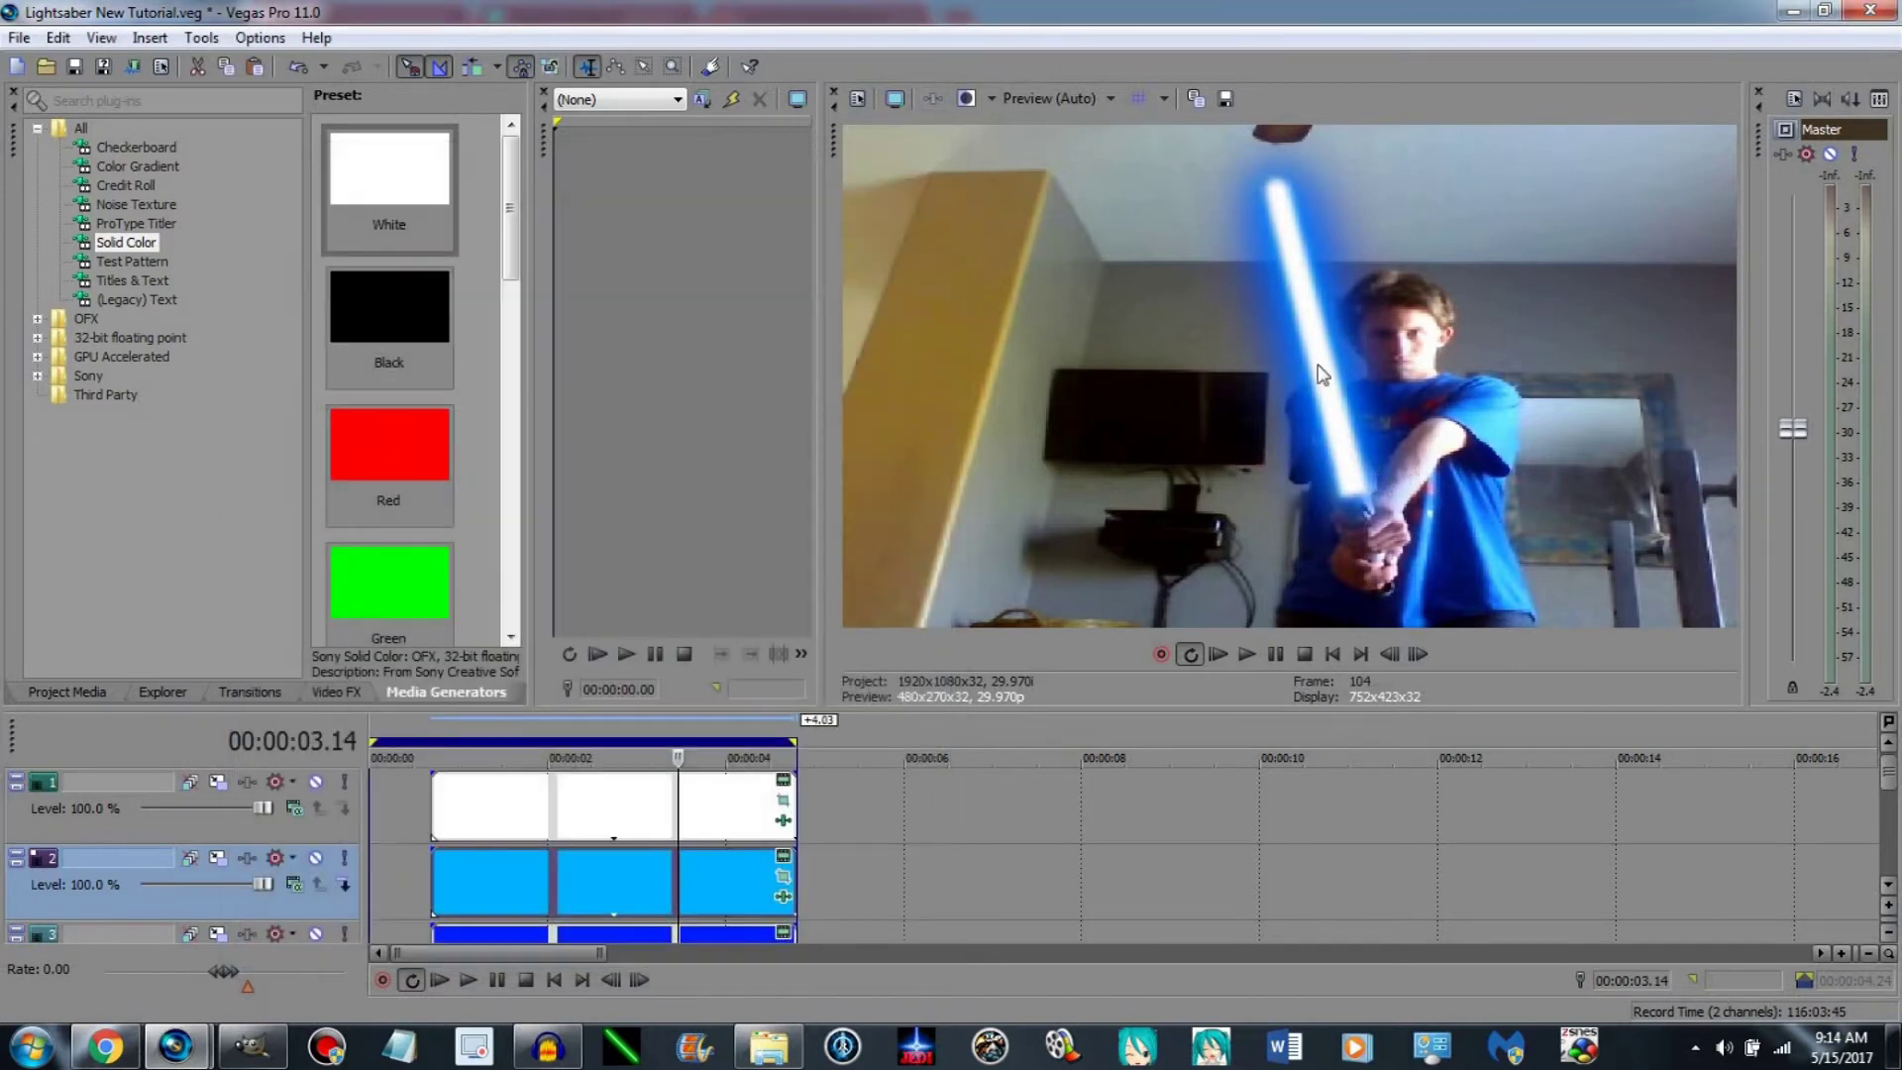
# Raise the Sony Glow of the blue blade on track 3 to glow percent 0.368 and intensity 8.211.
pyautogui.rightClick(736, 937)
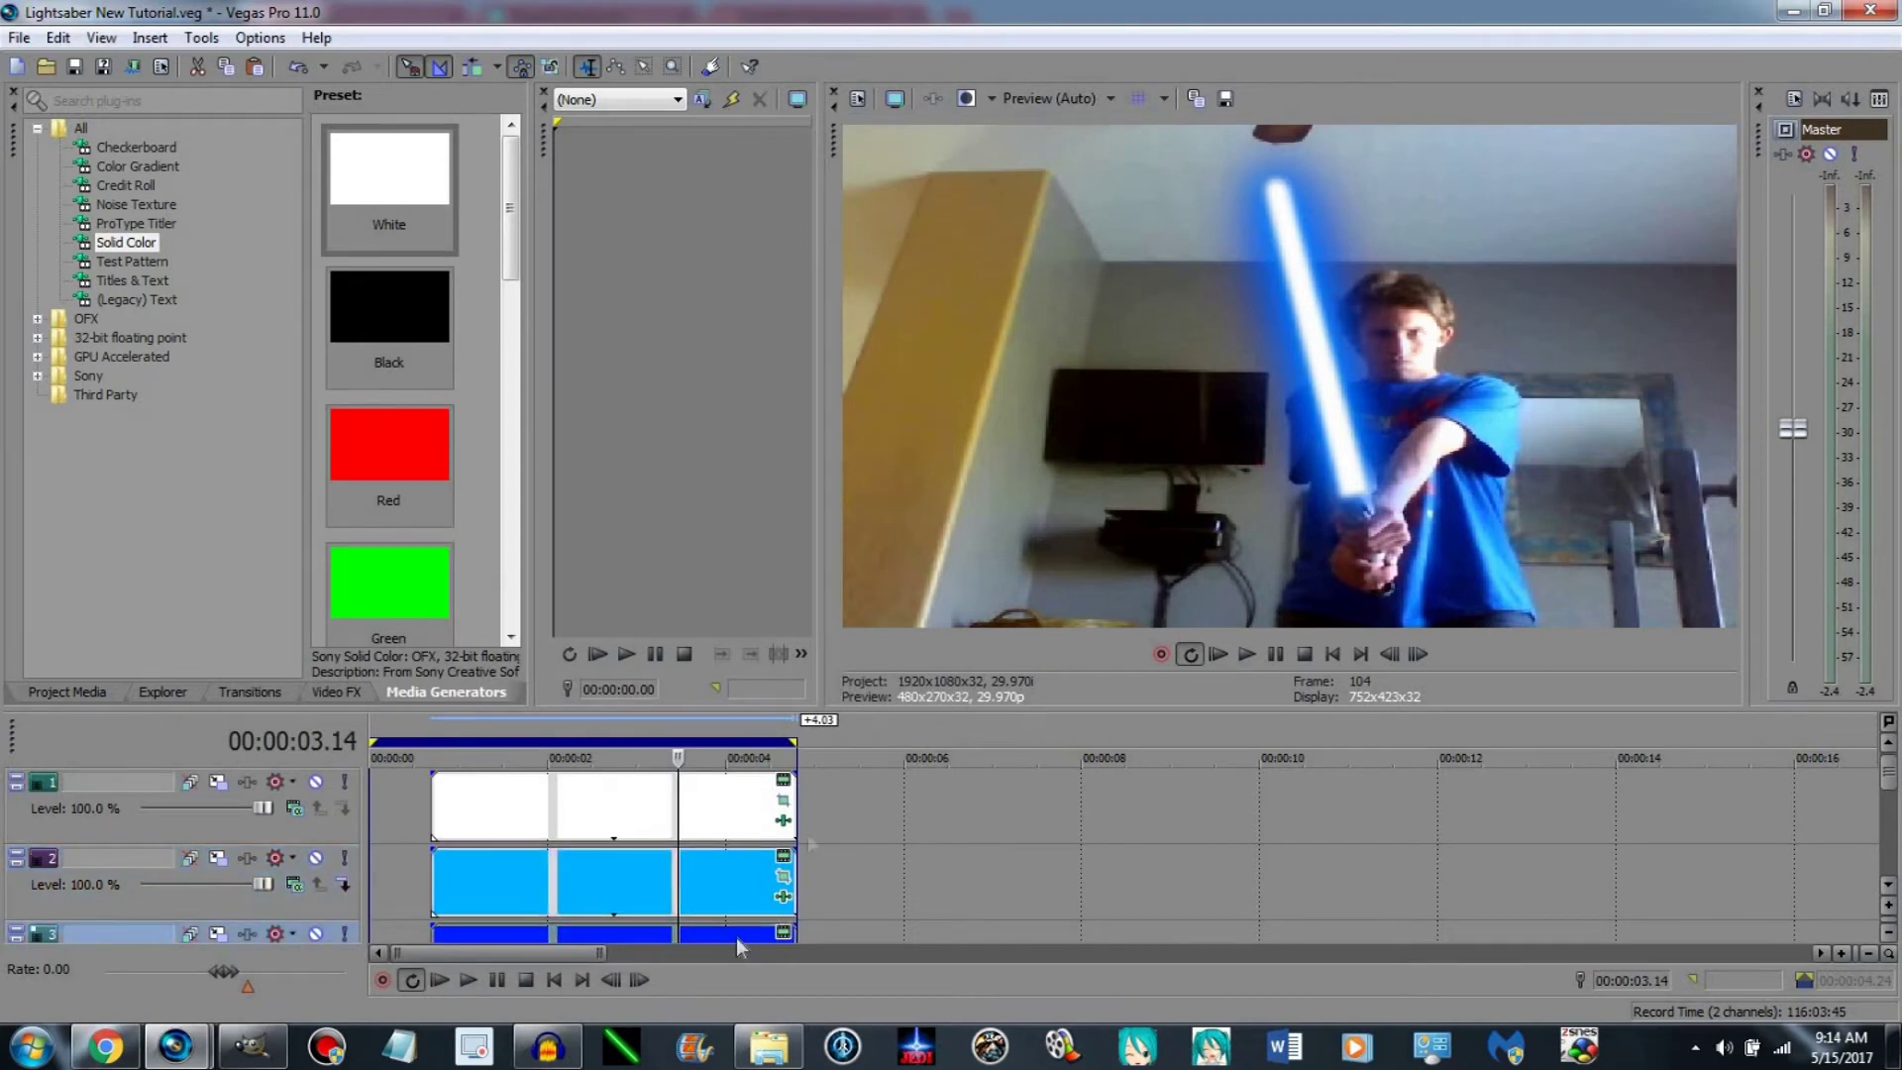
pyautogui.click(827, 505)
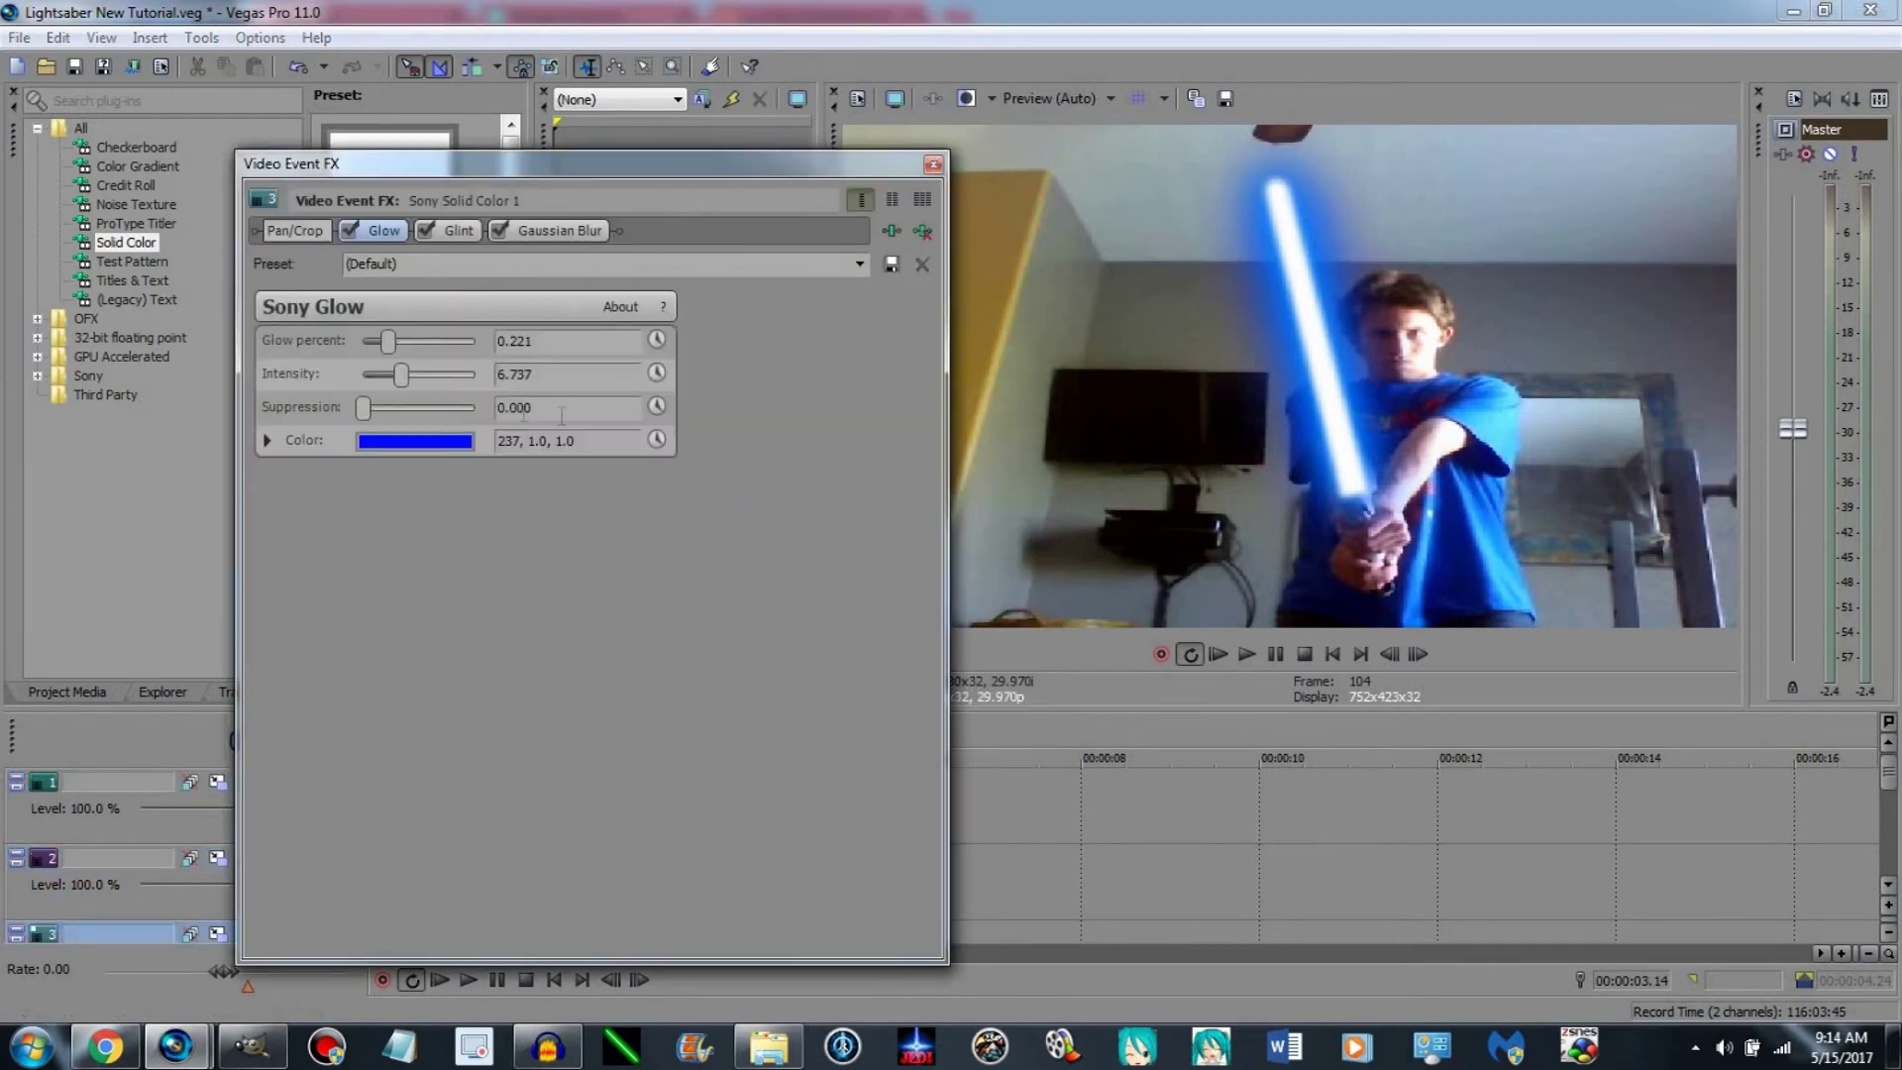
pyautogui.moveTo(389, 342); pyautogui.dragTo(364, 411)
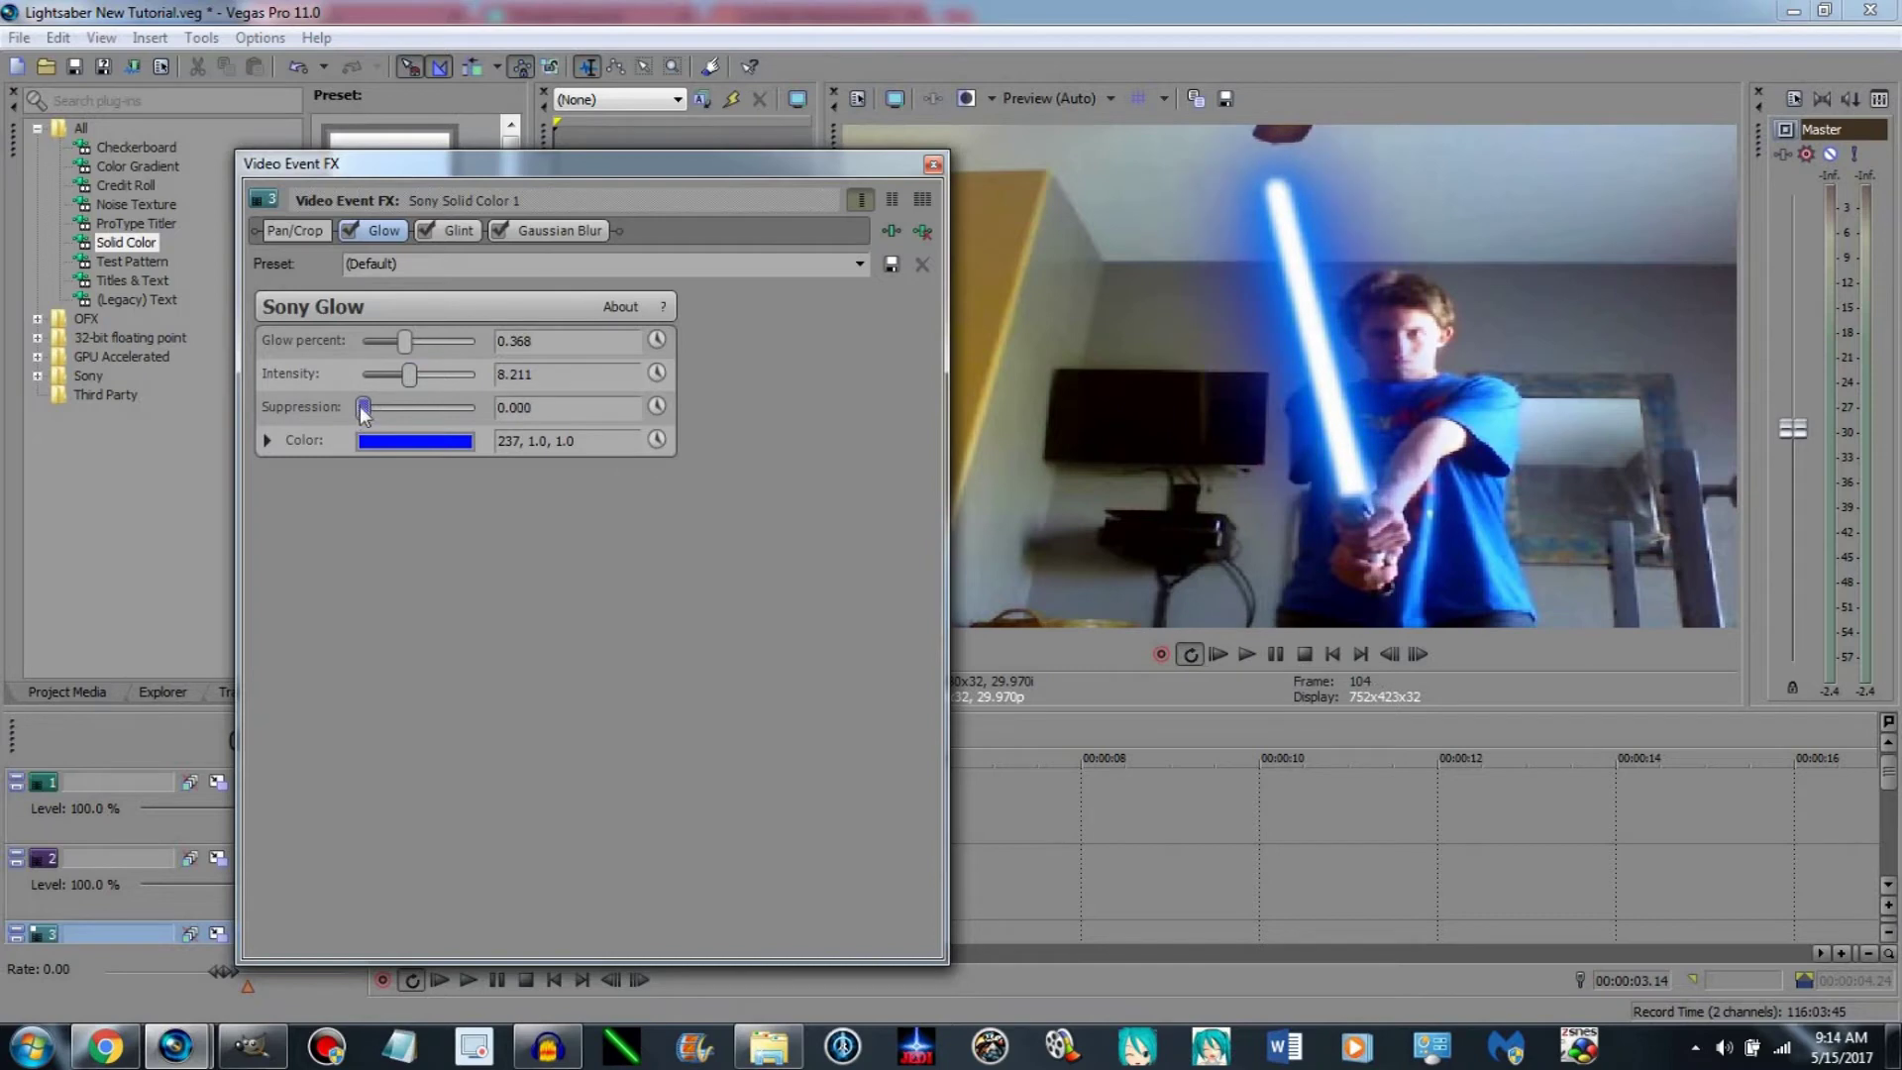
# Set the track 3 blade's Glint to threshold 91.48, boost 87.45, and horizontal and vertical radius 100.00.
pyautogui.click(455, 230)
pyautogui.moveTo(583, 400); pyautogui.dragTo(674, 461)
pyautogui.moveTo(570, 491); pyautogui.dragTo(684, 492)
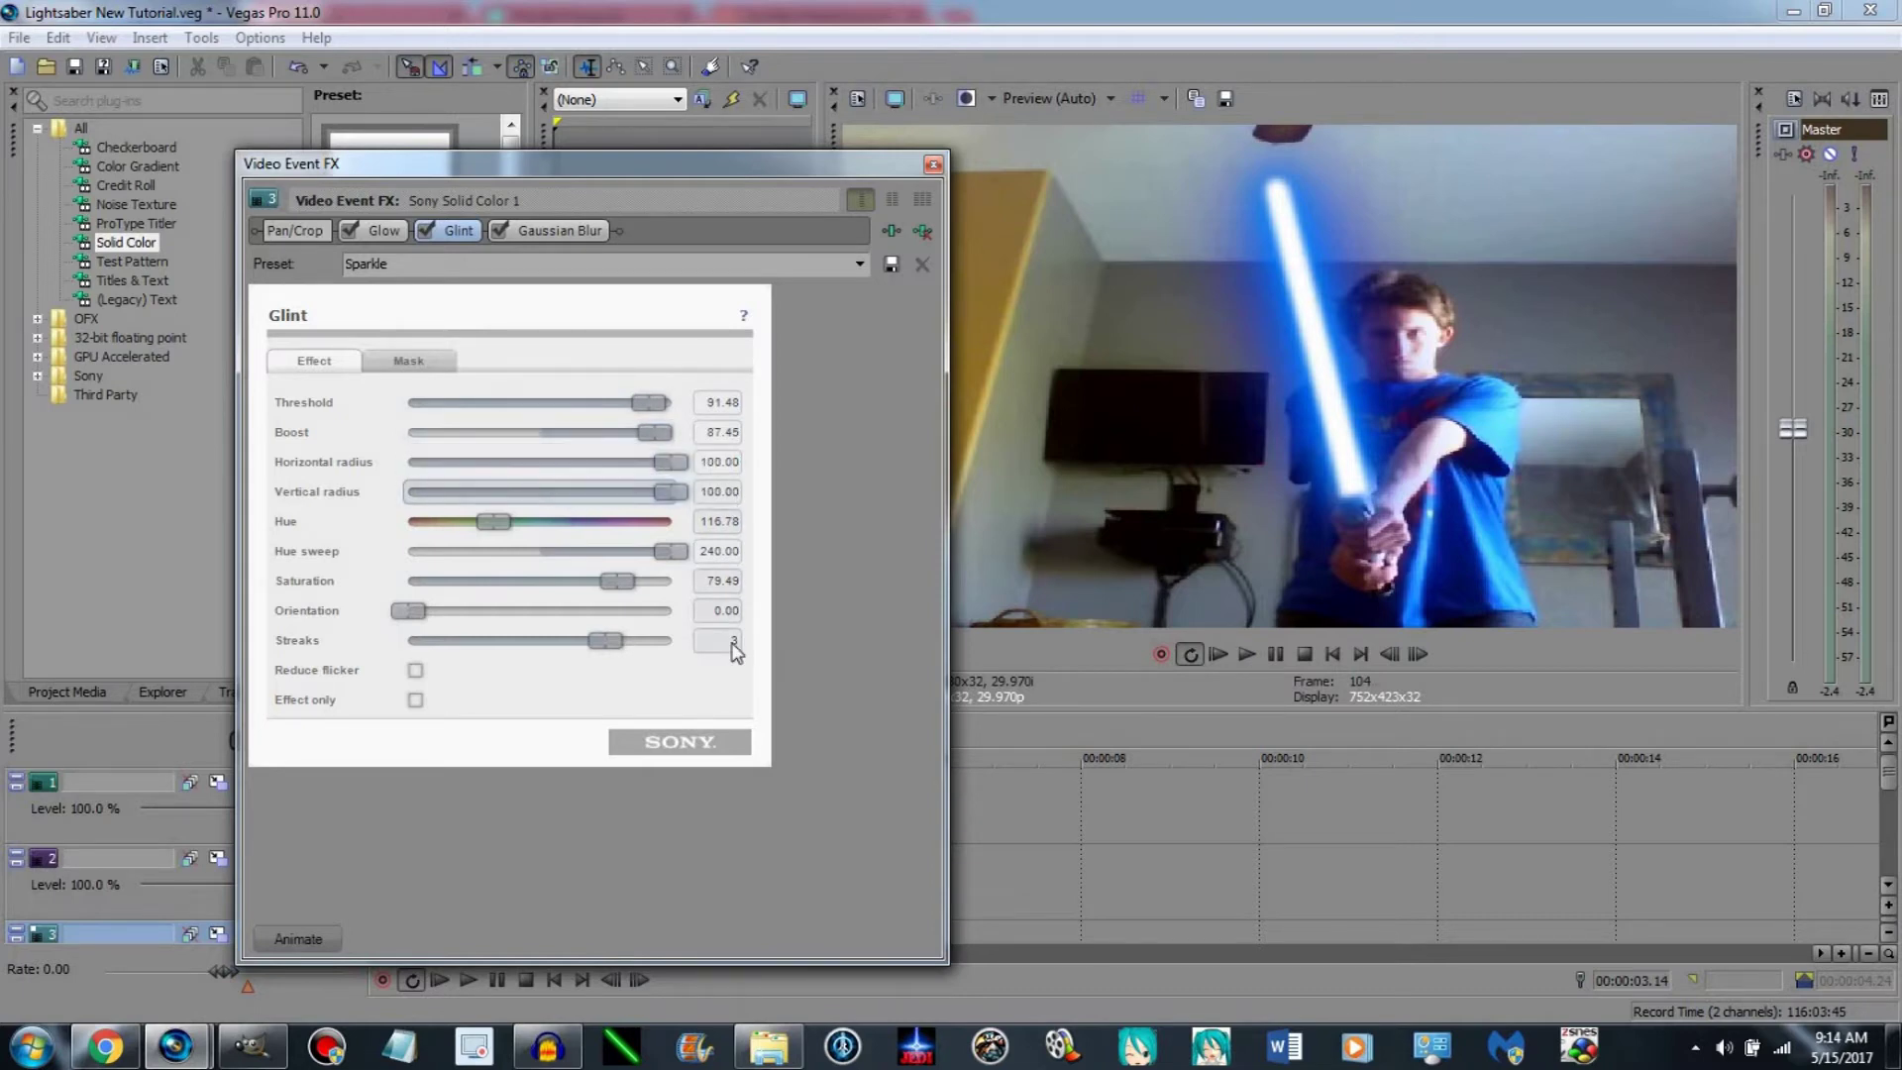
pyautogui.click(934, 165)
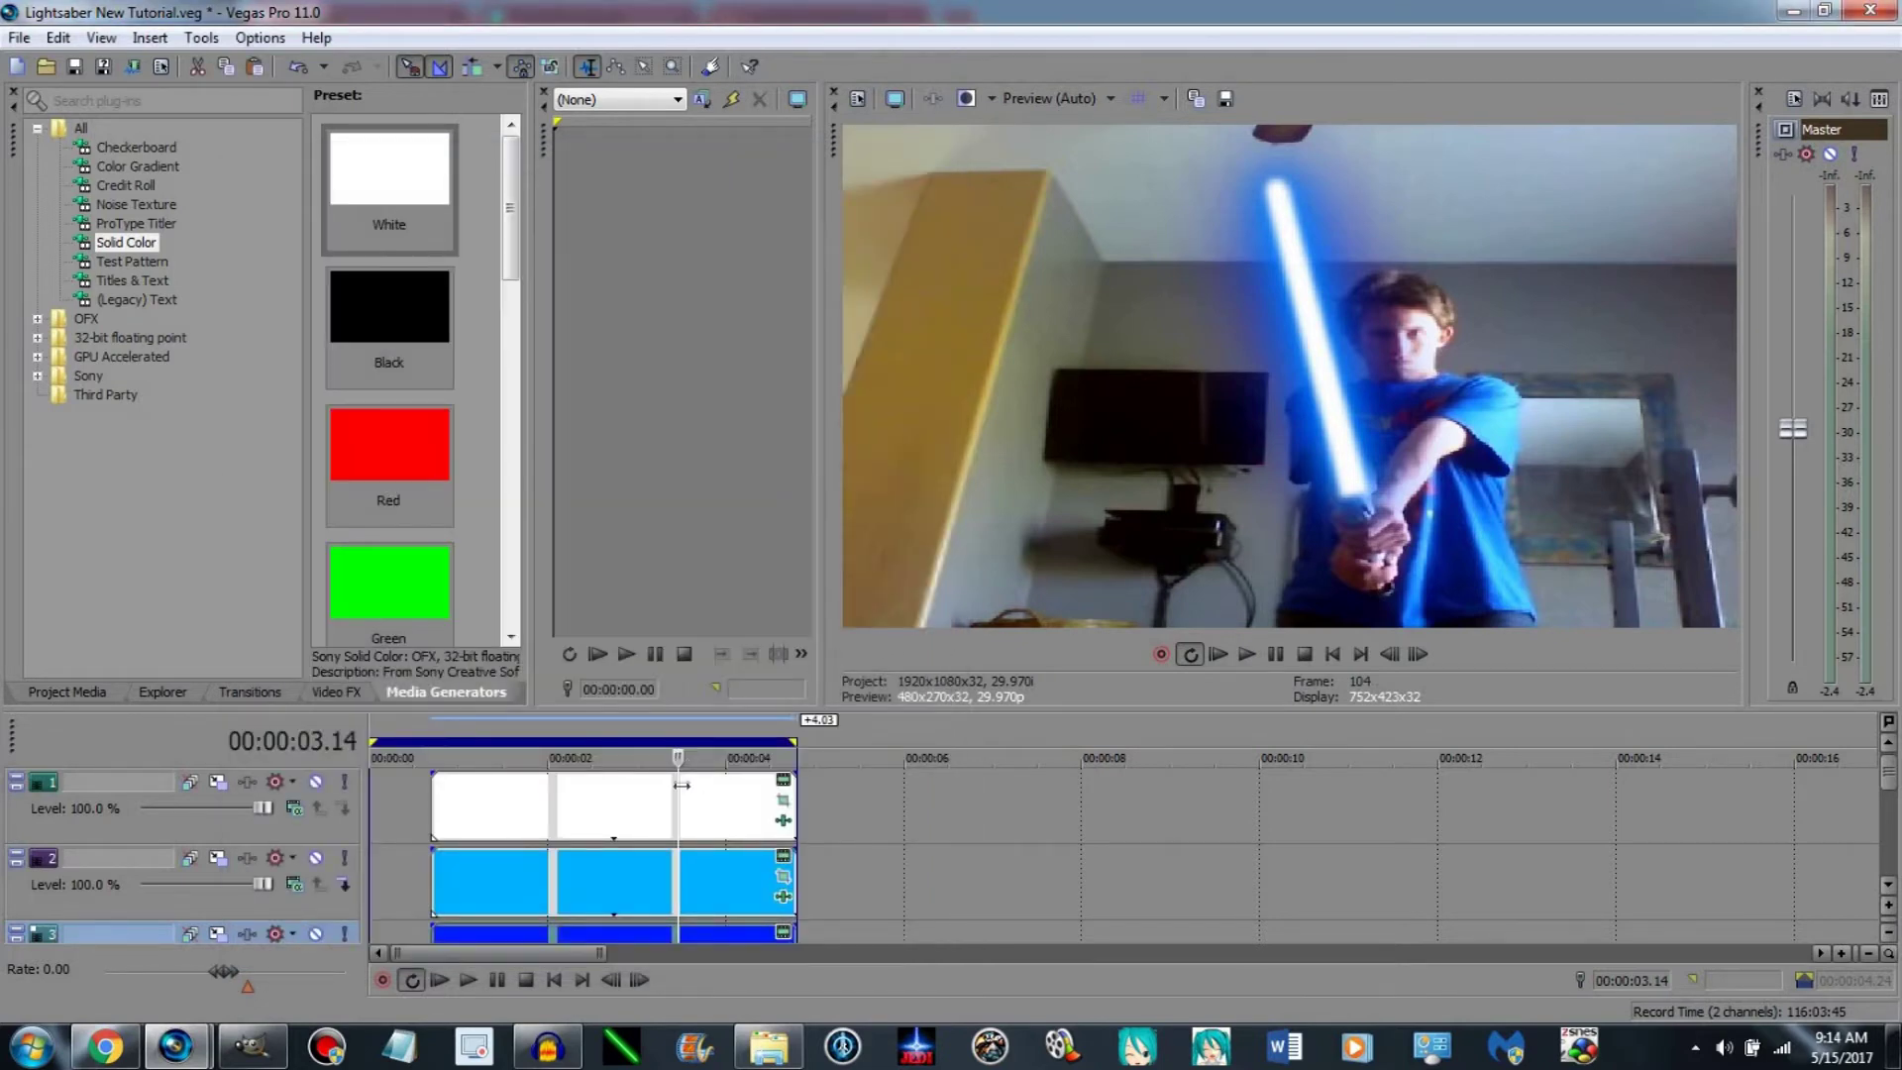
# Play back the timeline to review the finished lightsaber swing.
pyautogui.press('space')
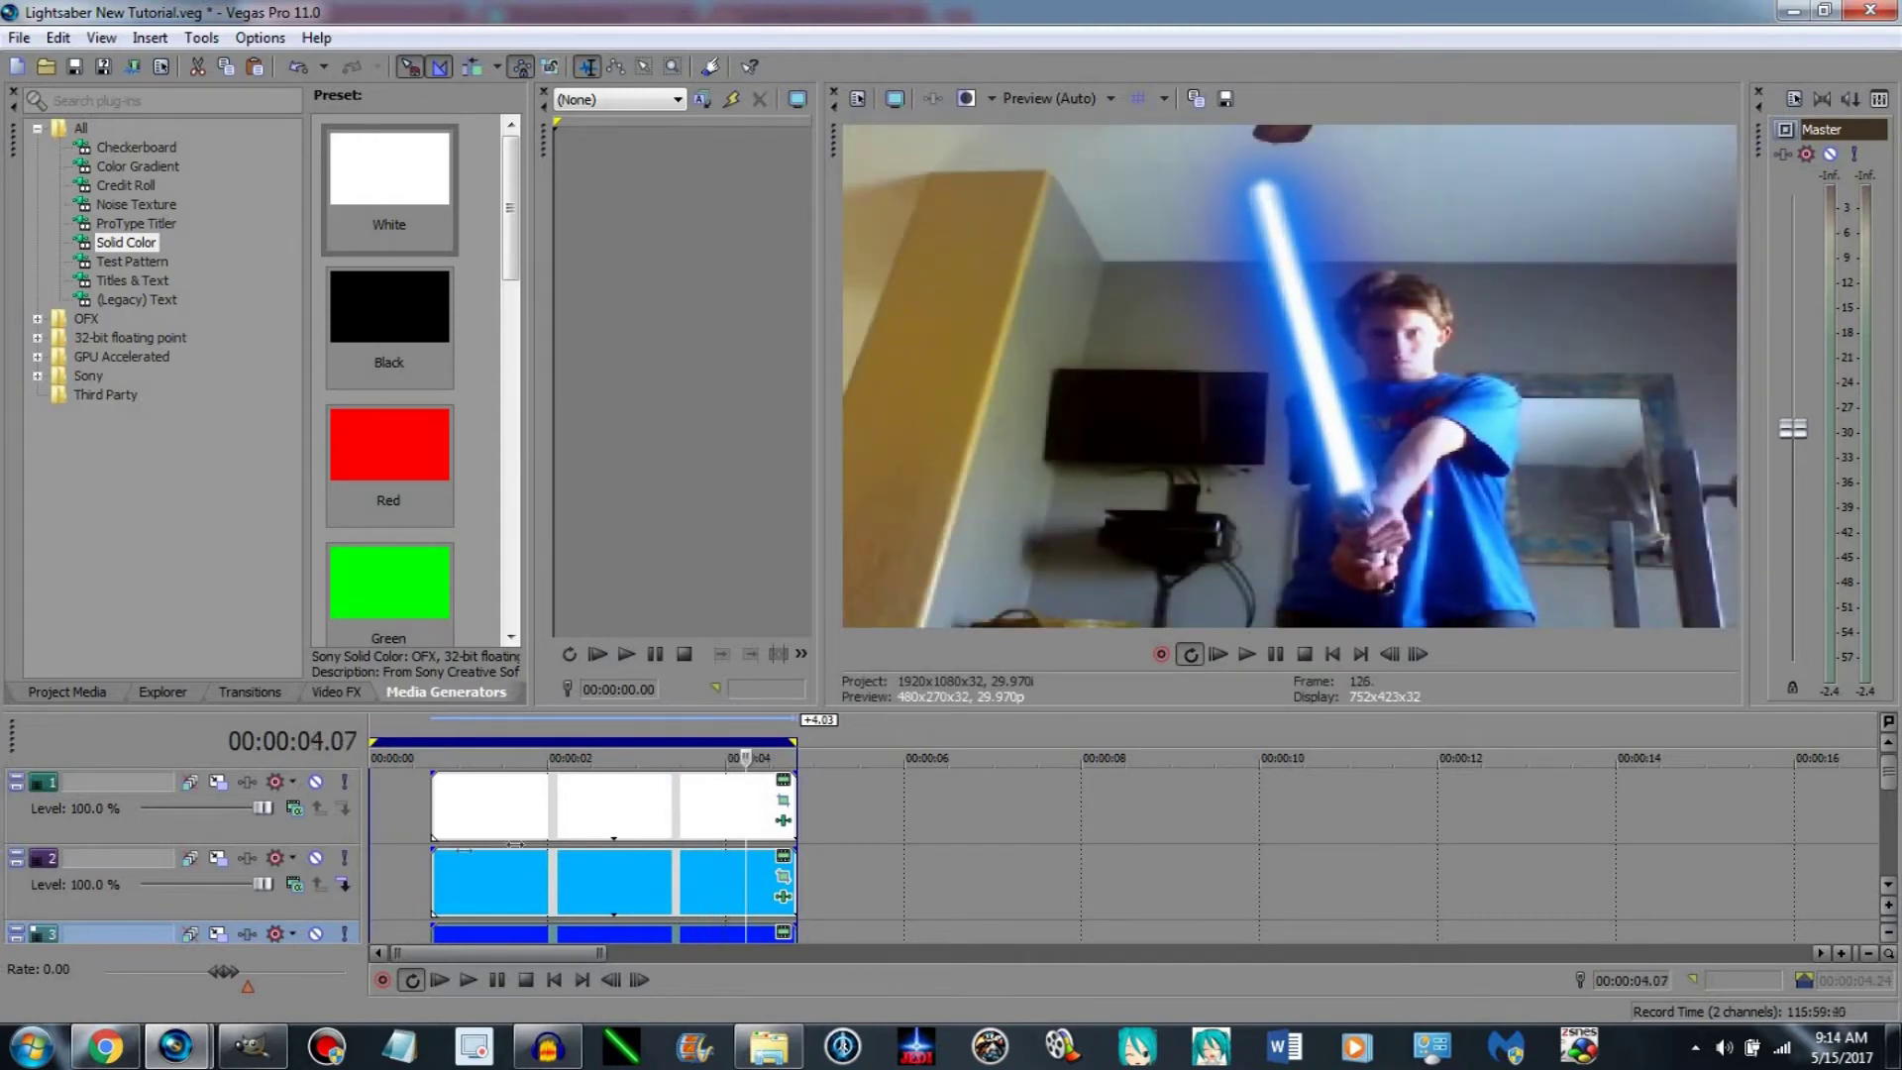
pyautogui.press('space')
pyautogui.click(1247, 655)
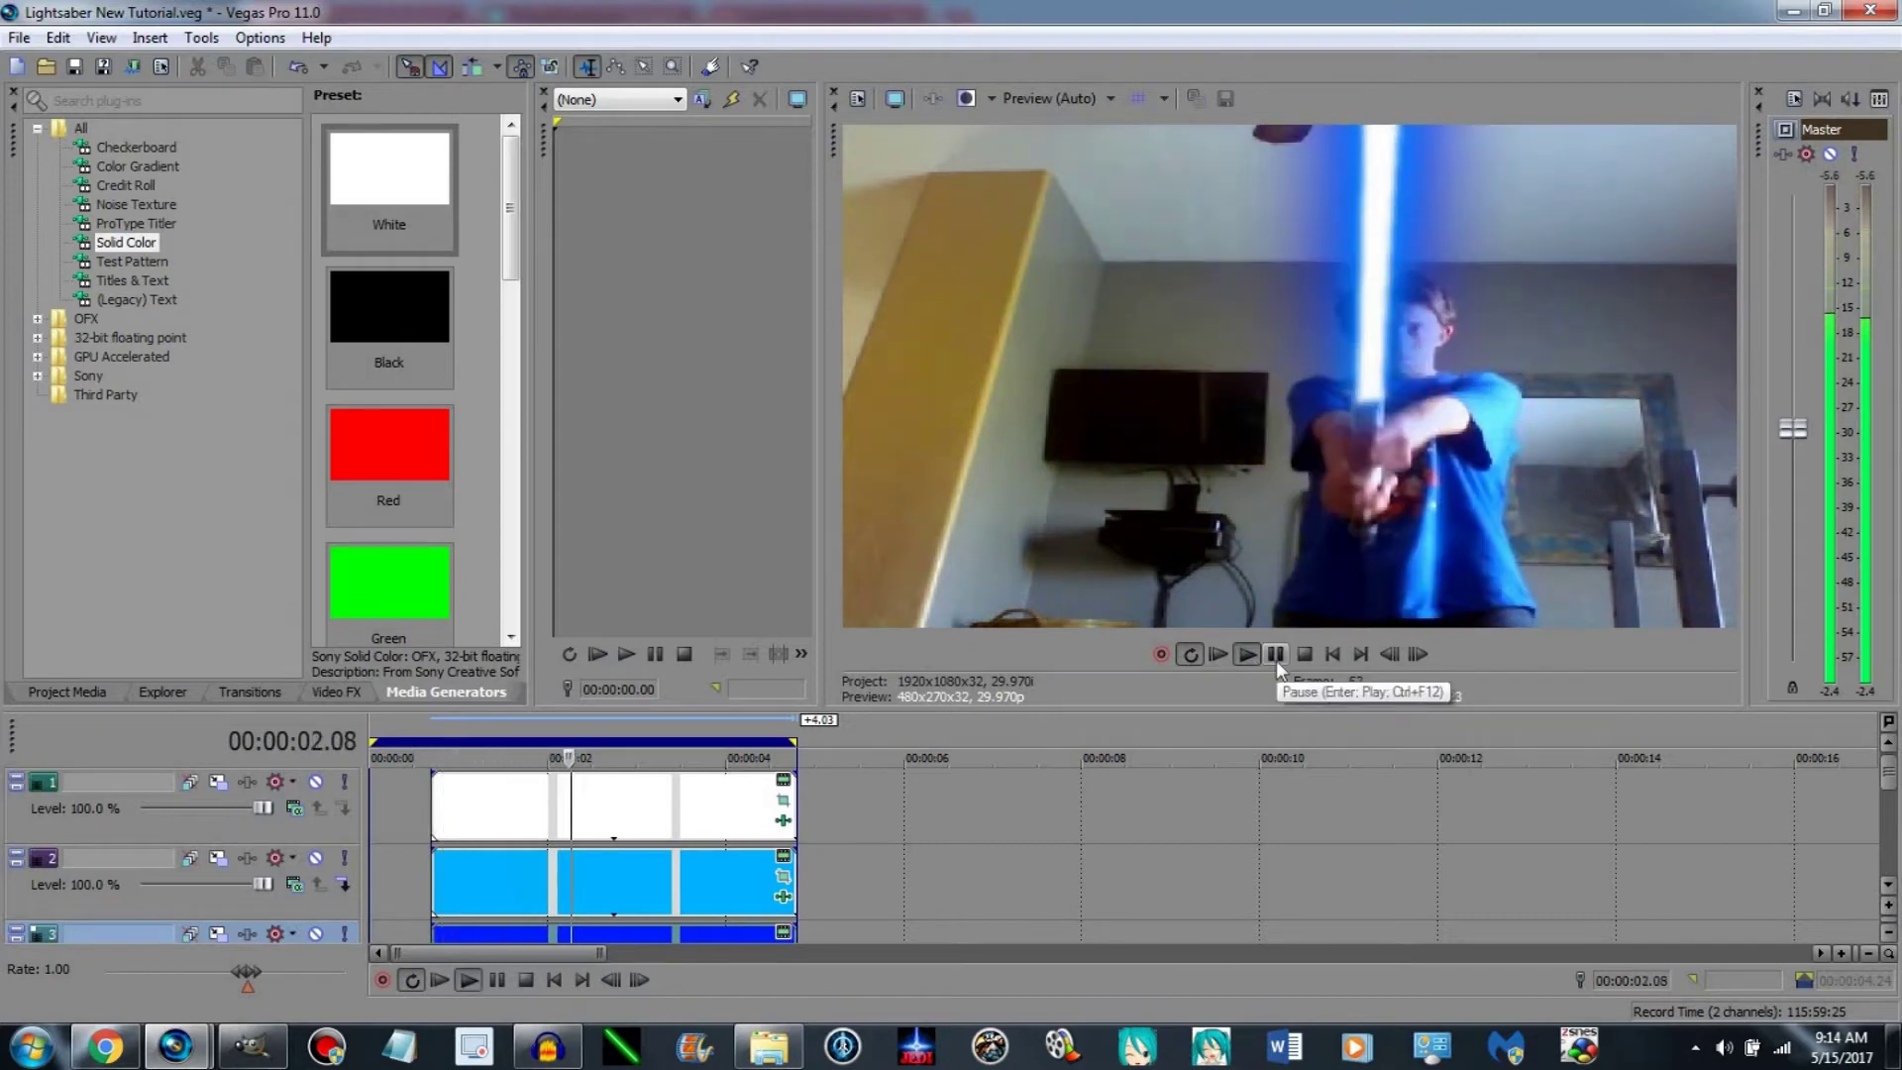
pyautogui.click(1276, 658)
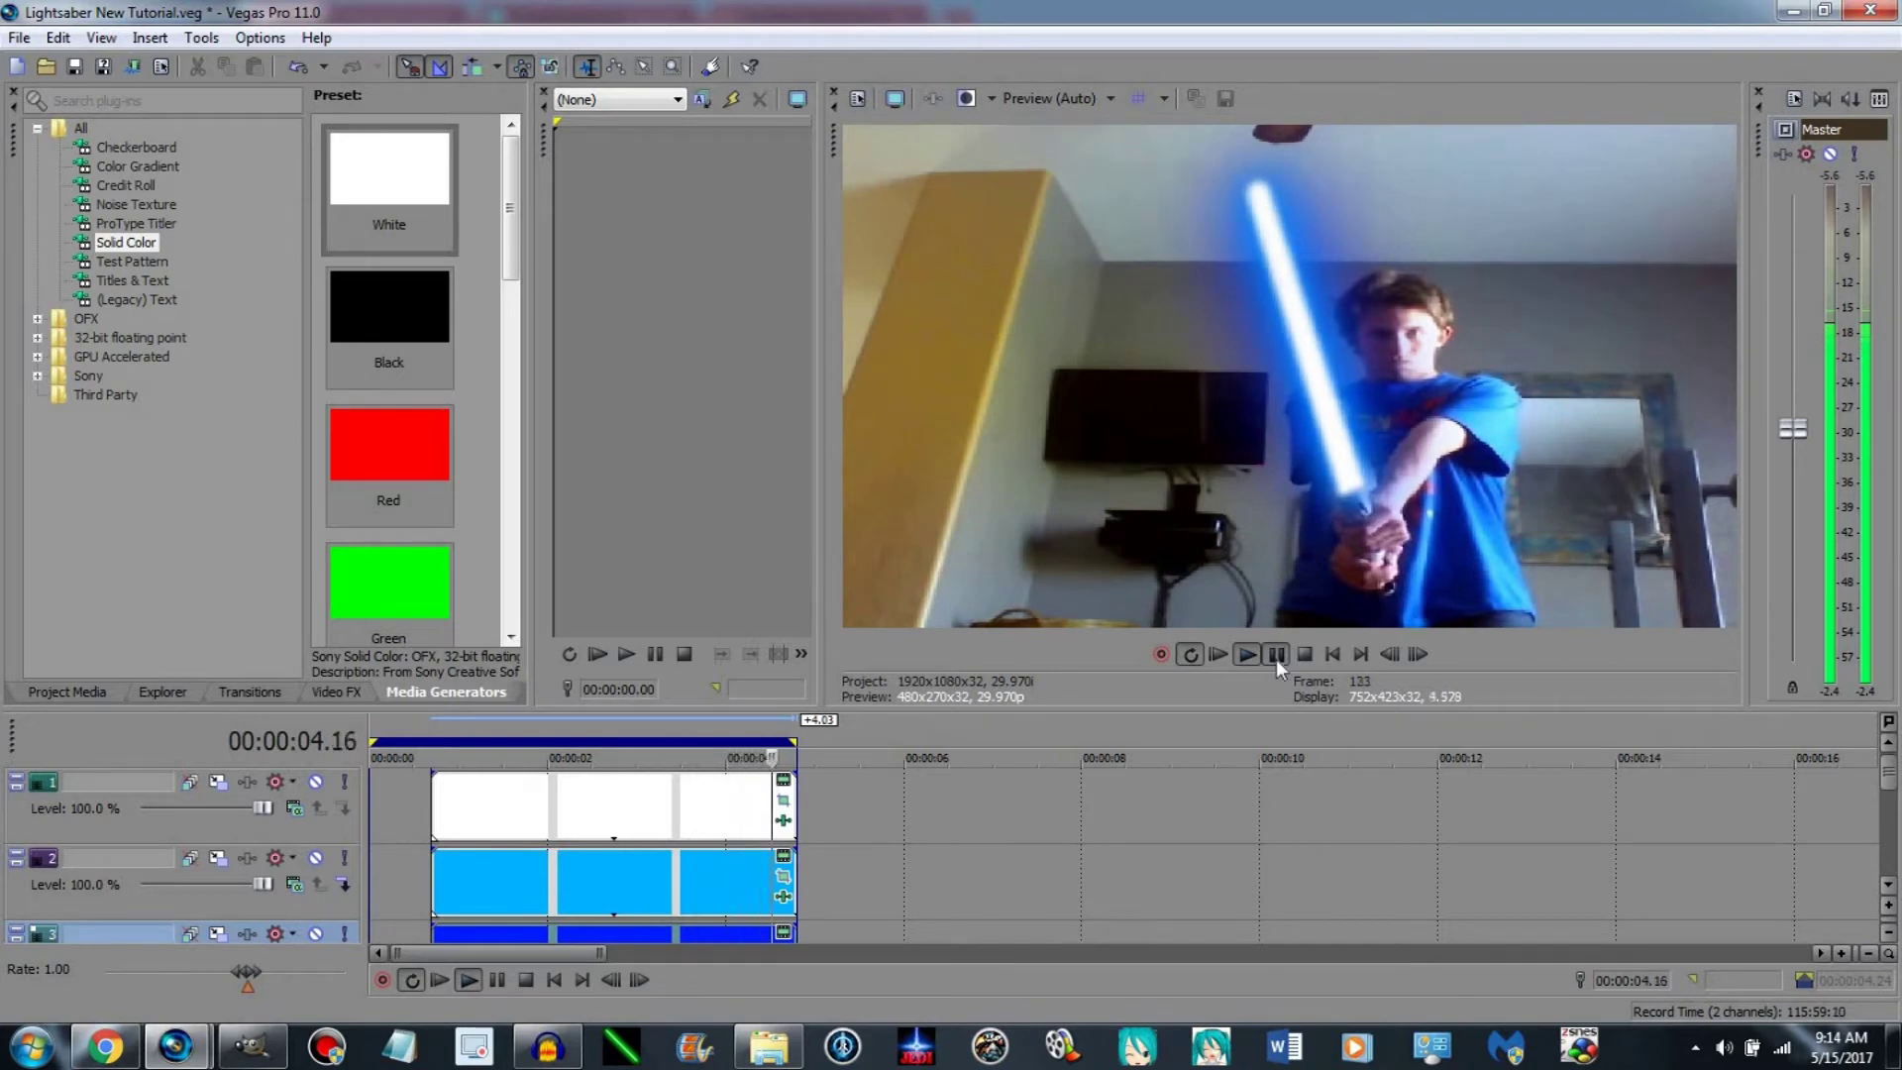
pyautogui.click(1276, 656)
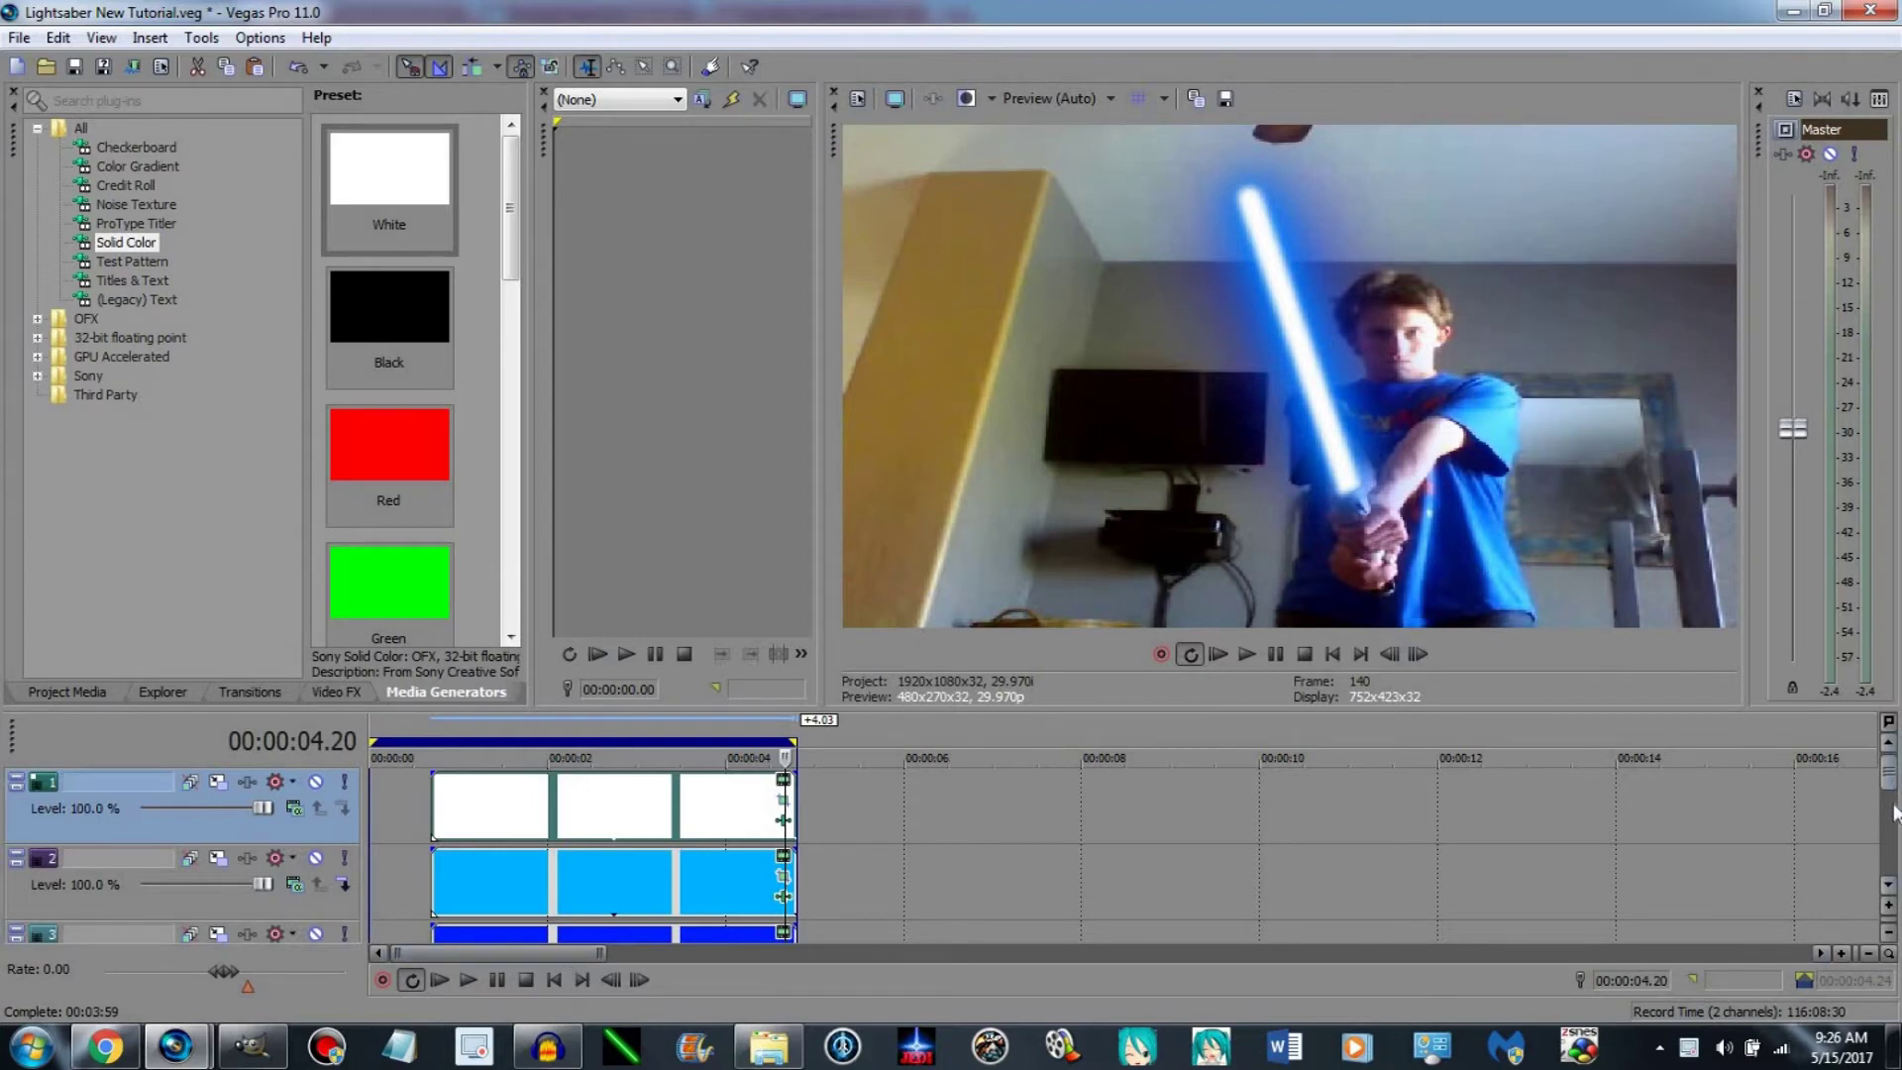
# Change the Sony Glow color of the track 3 blade to red with HSV values 0, 1.0, 1.0.
pyautogui.scroll(-1, 1026, 816)
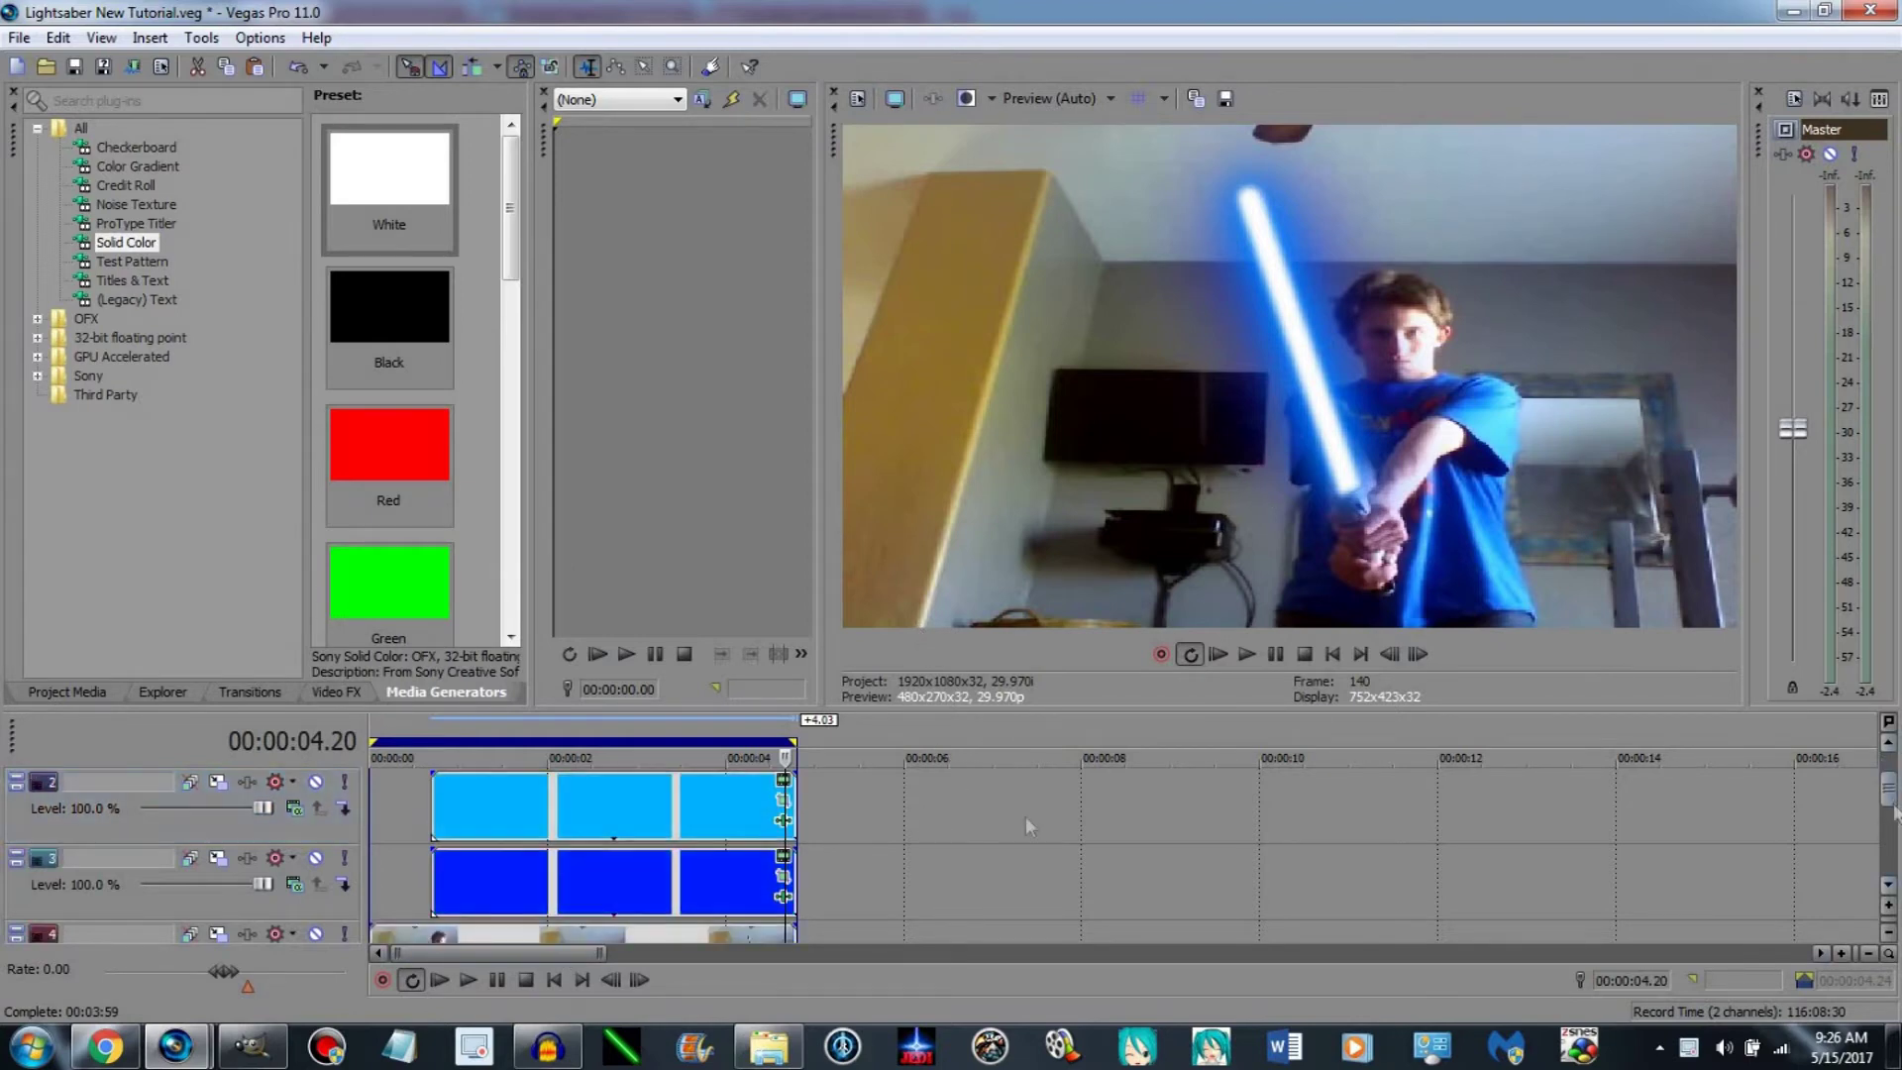
pyautogui.click(784, 897)
pyautogui.click(401, 238)
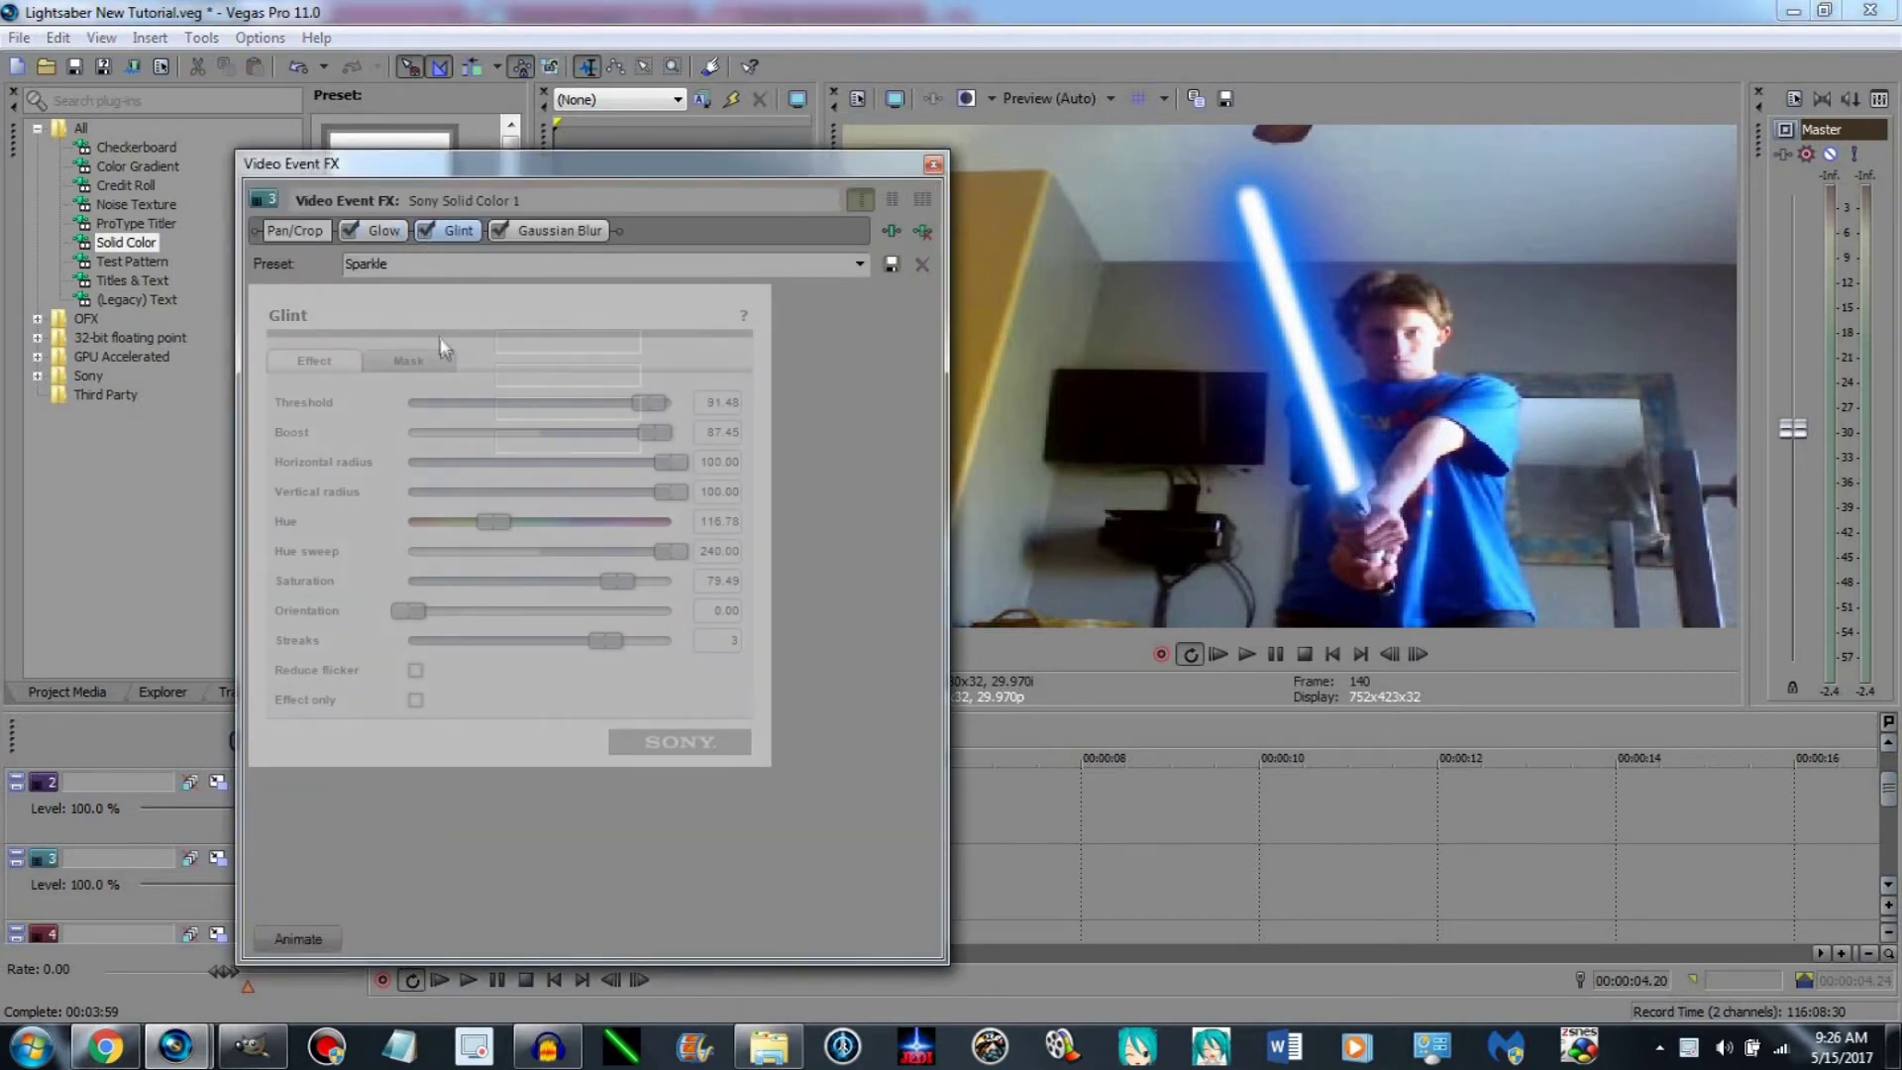
pyautogui.click(406, 443)
pyautogui.click(509, 509)
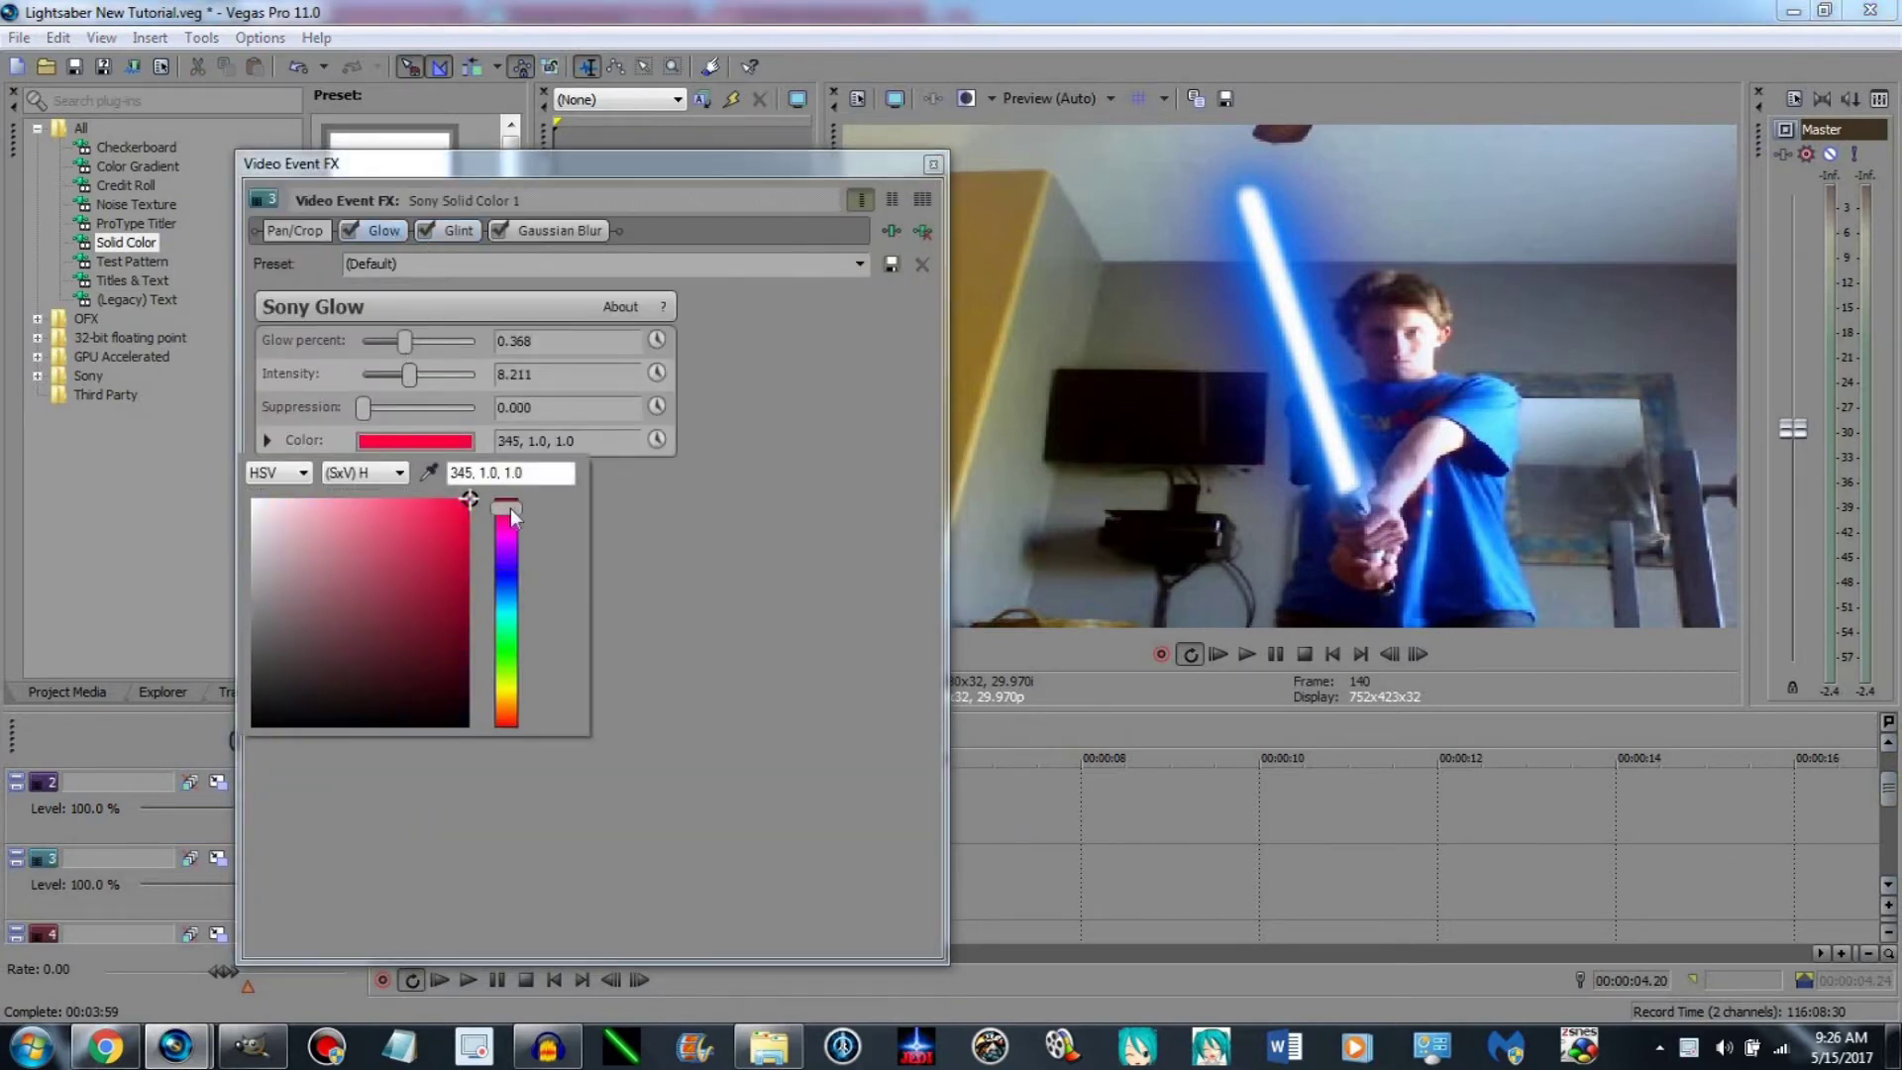
pyautogui.click(720, 568)
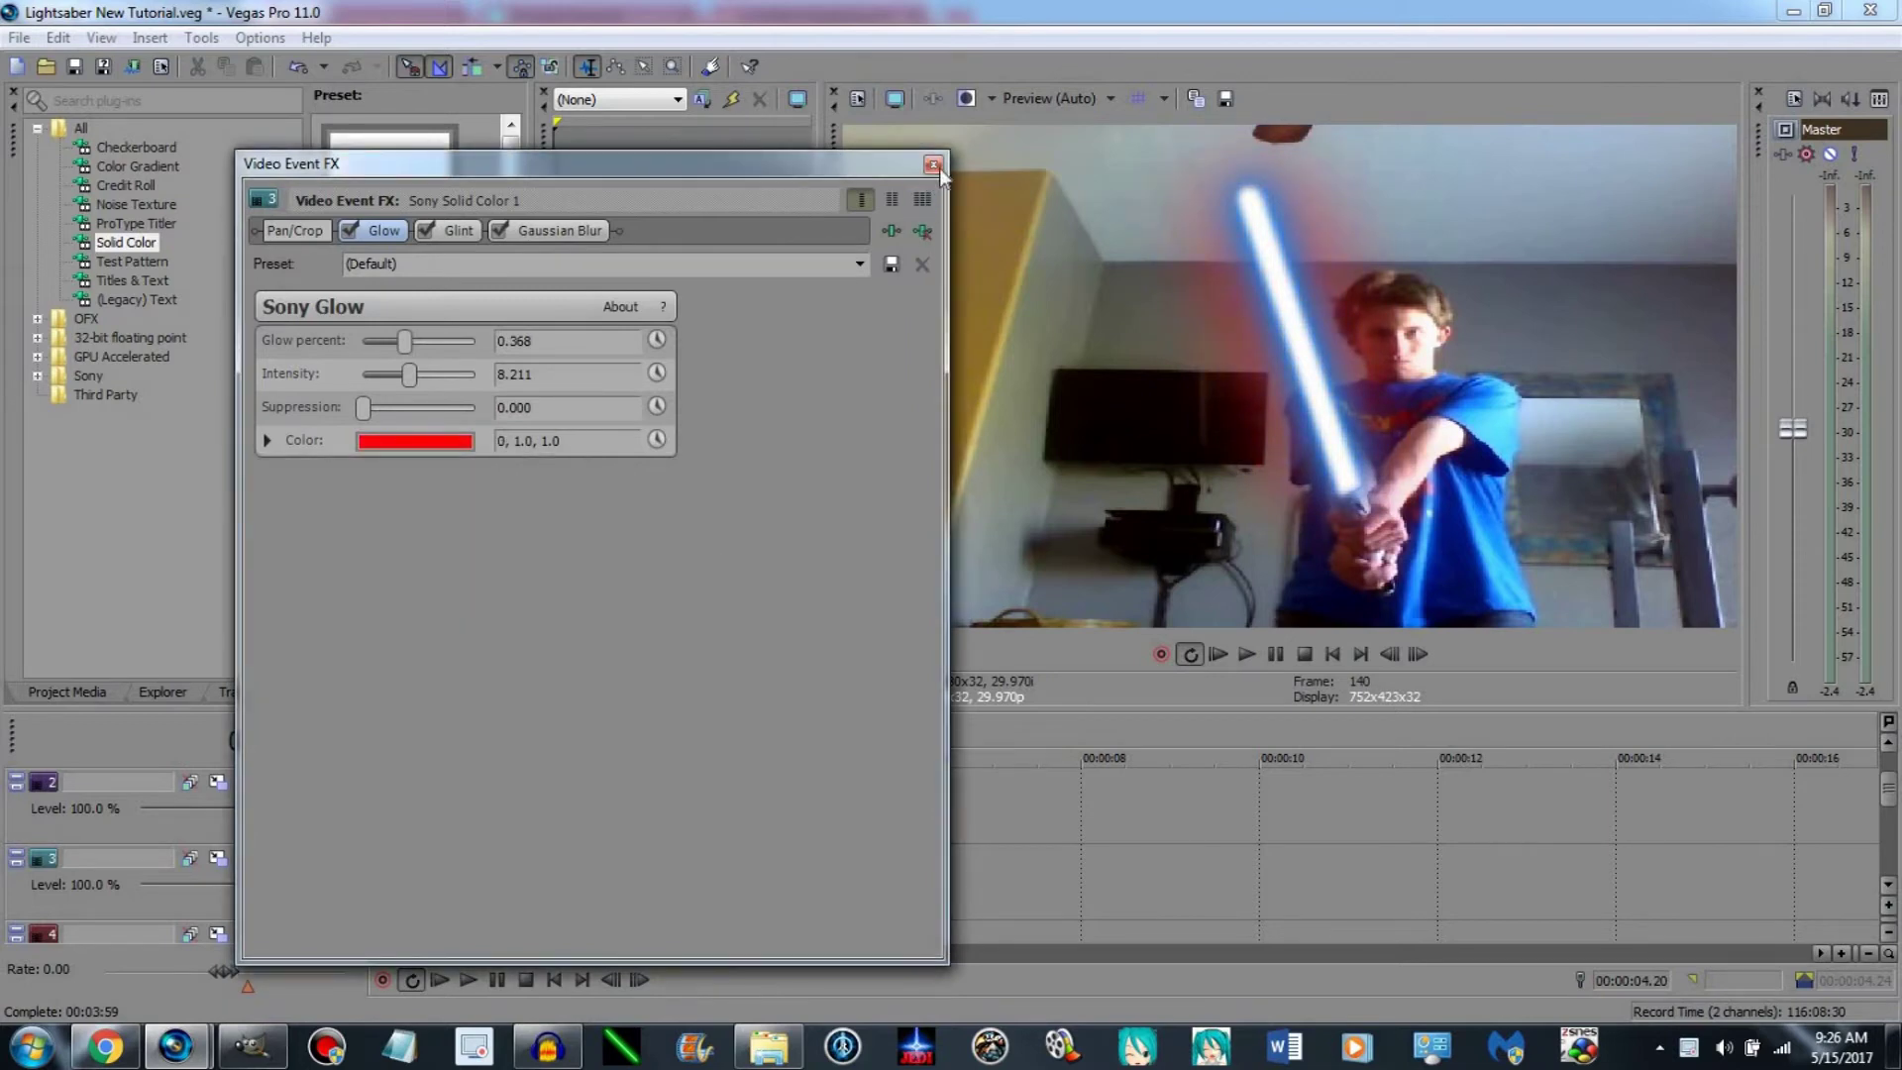
pyautogui.click(933, 163)
# Change the Sony Glow of the track 2 blade to red with HSV values 0, 1.0, 1.0 and glow percent 0.253.
pyautogui.click(783, 821)
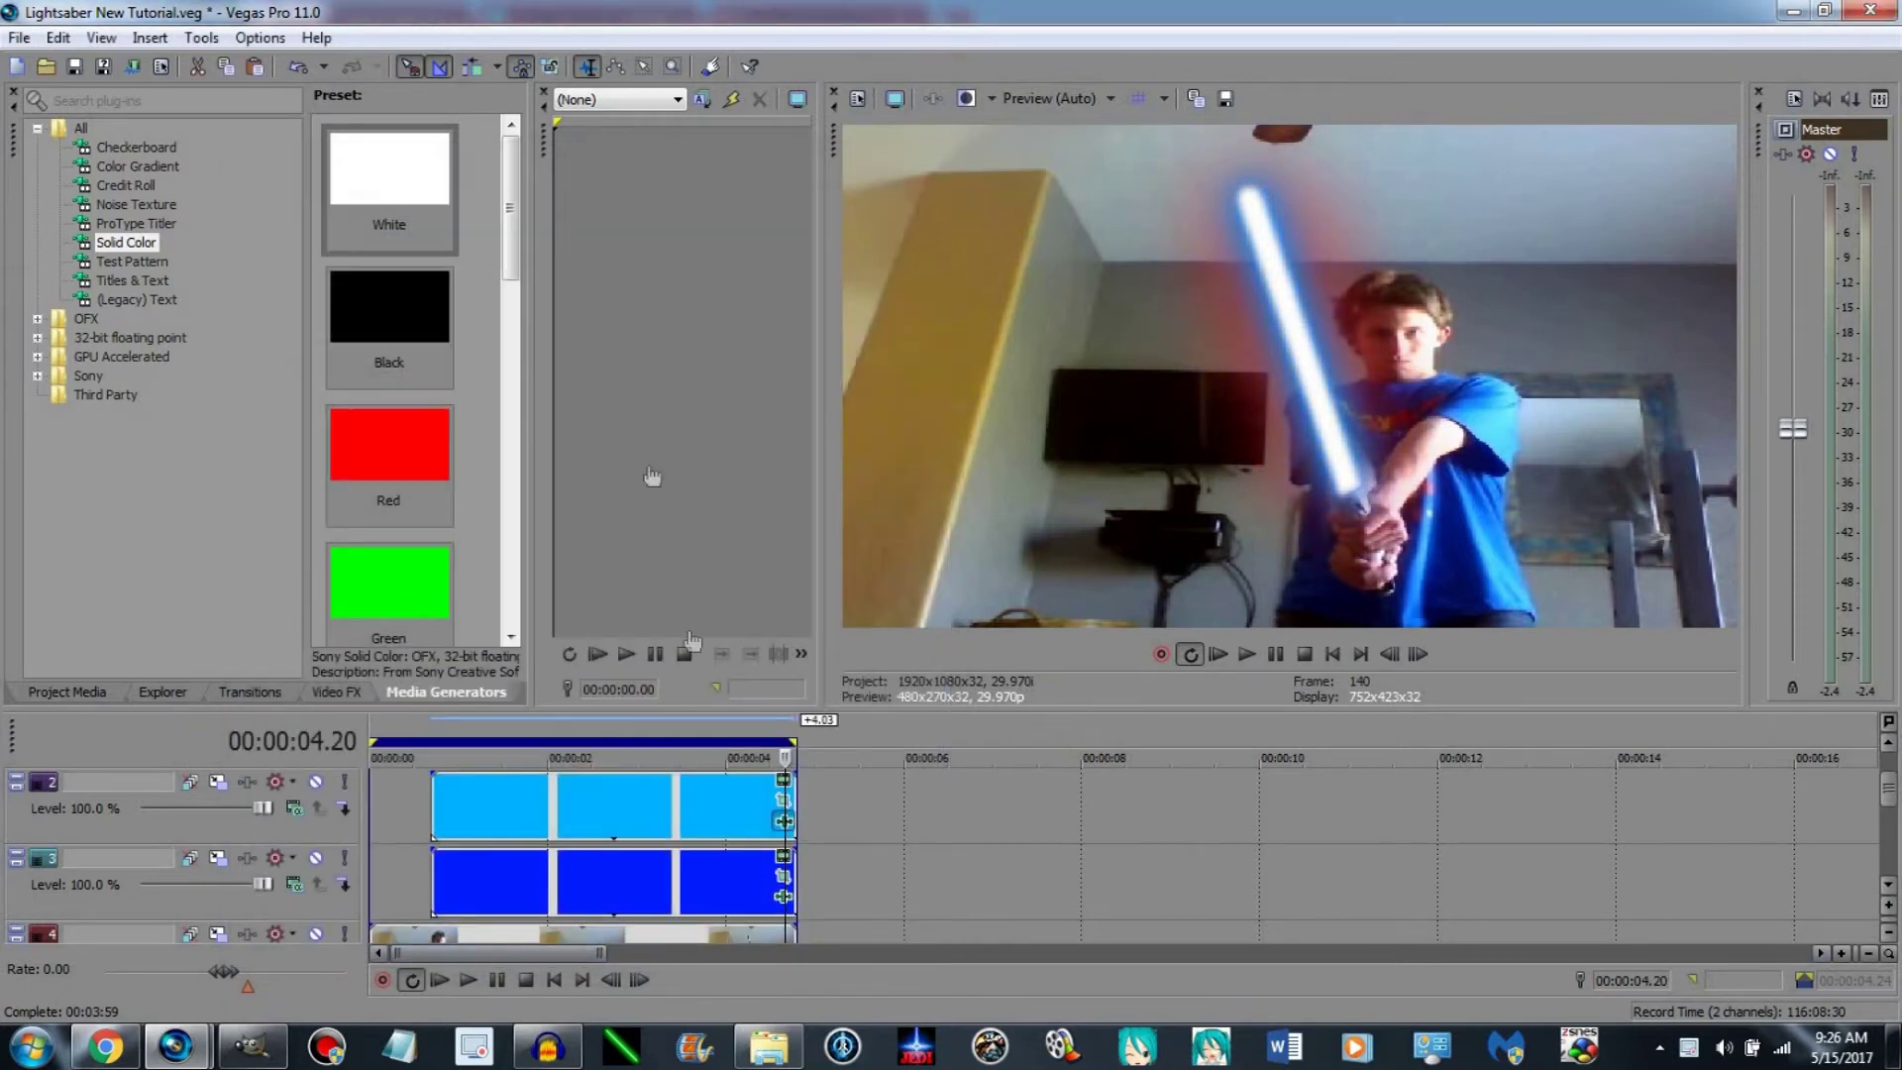
pyautogui.click(430, 443)
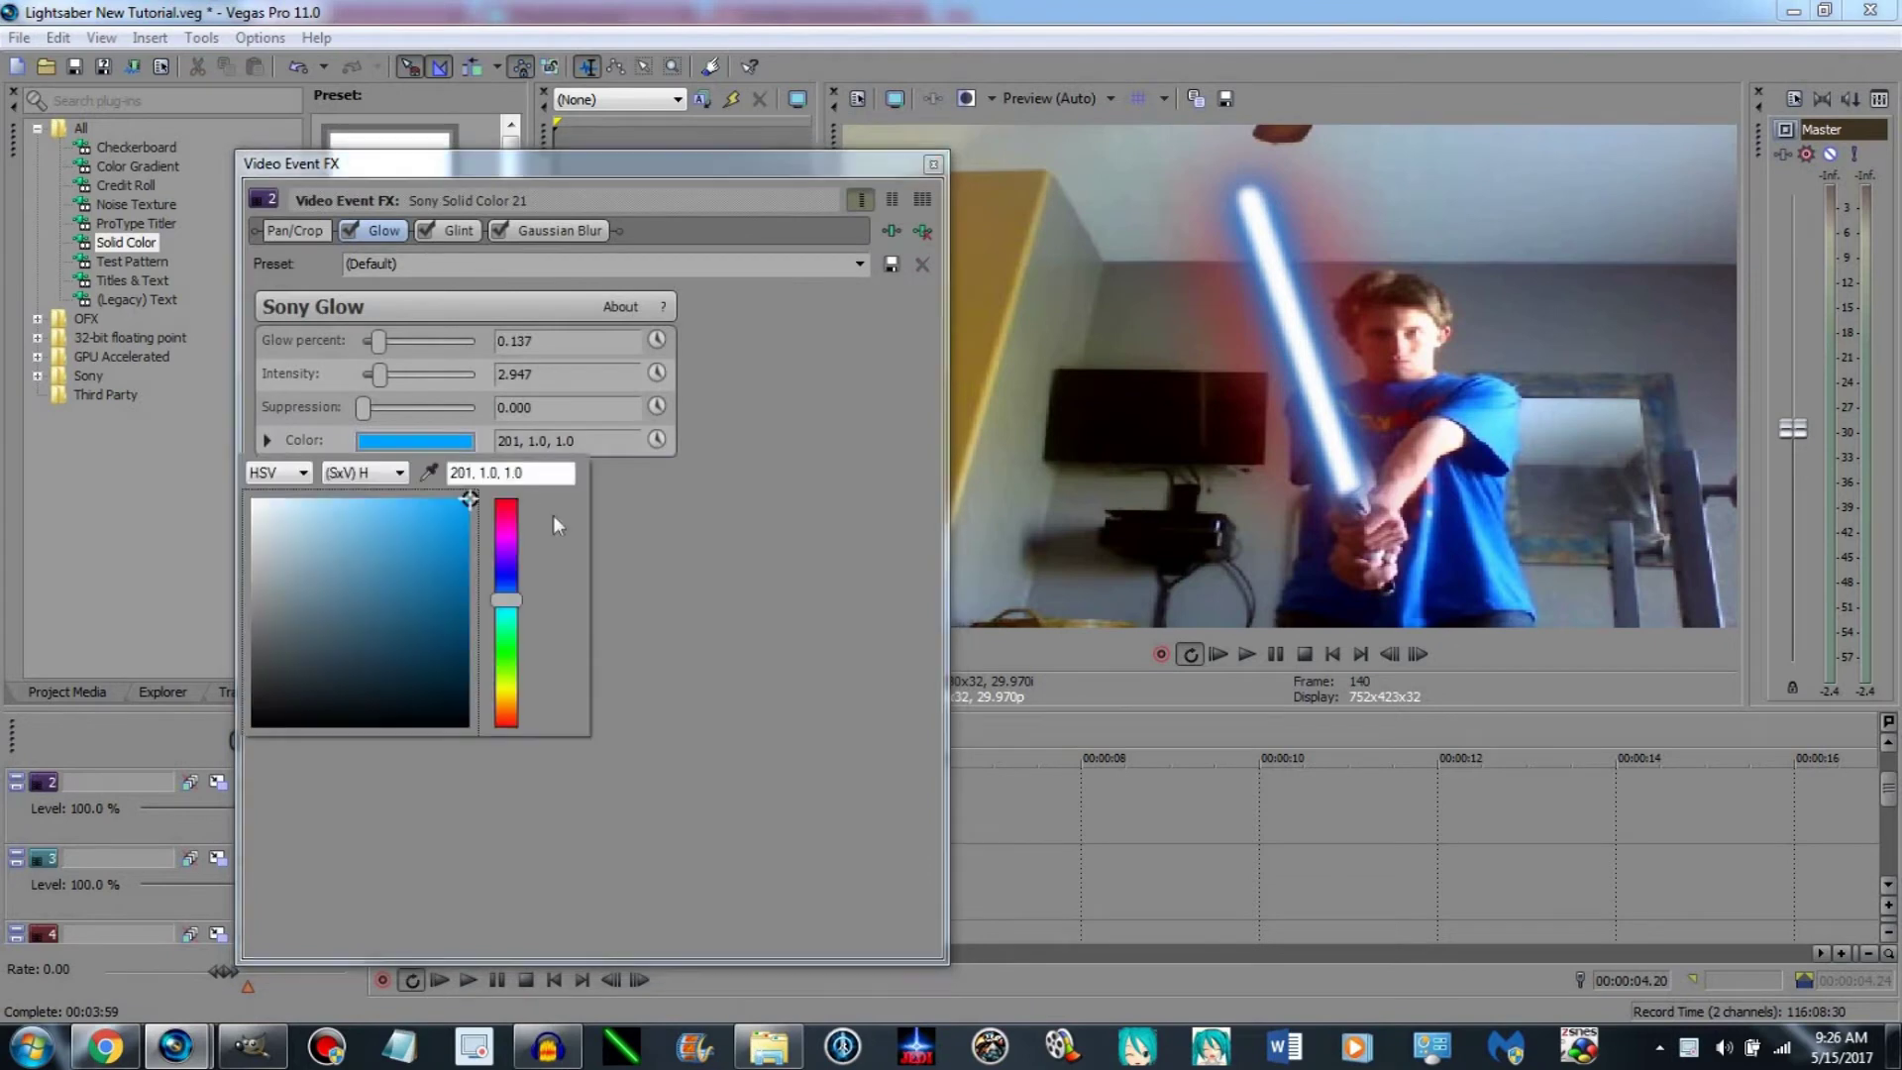
pyautogui.click(509, 515)
pyautogui.moveTo(509, 516); pyautogui.dragTo(527, 741)
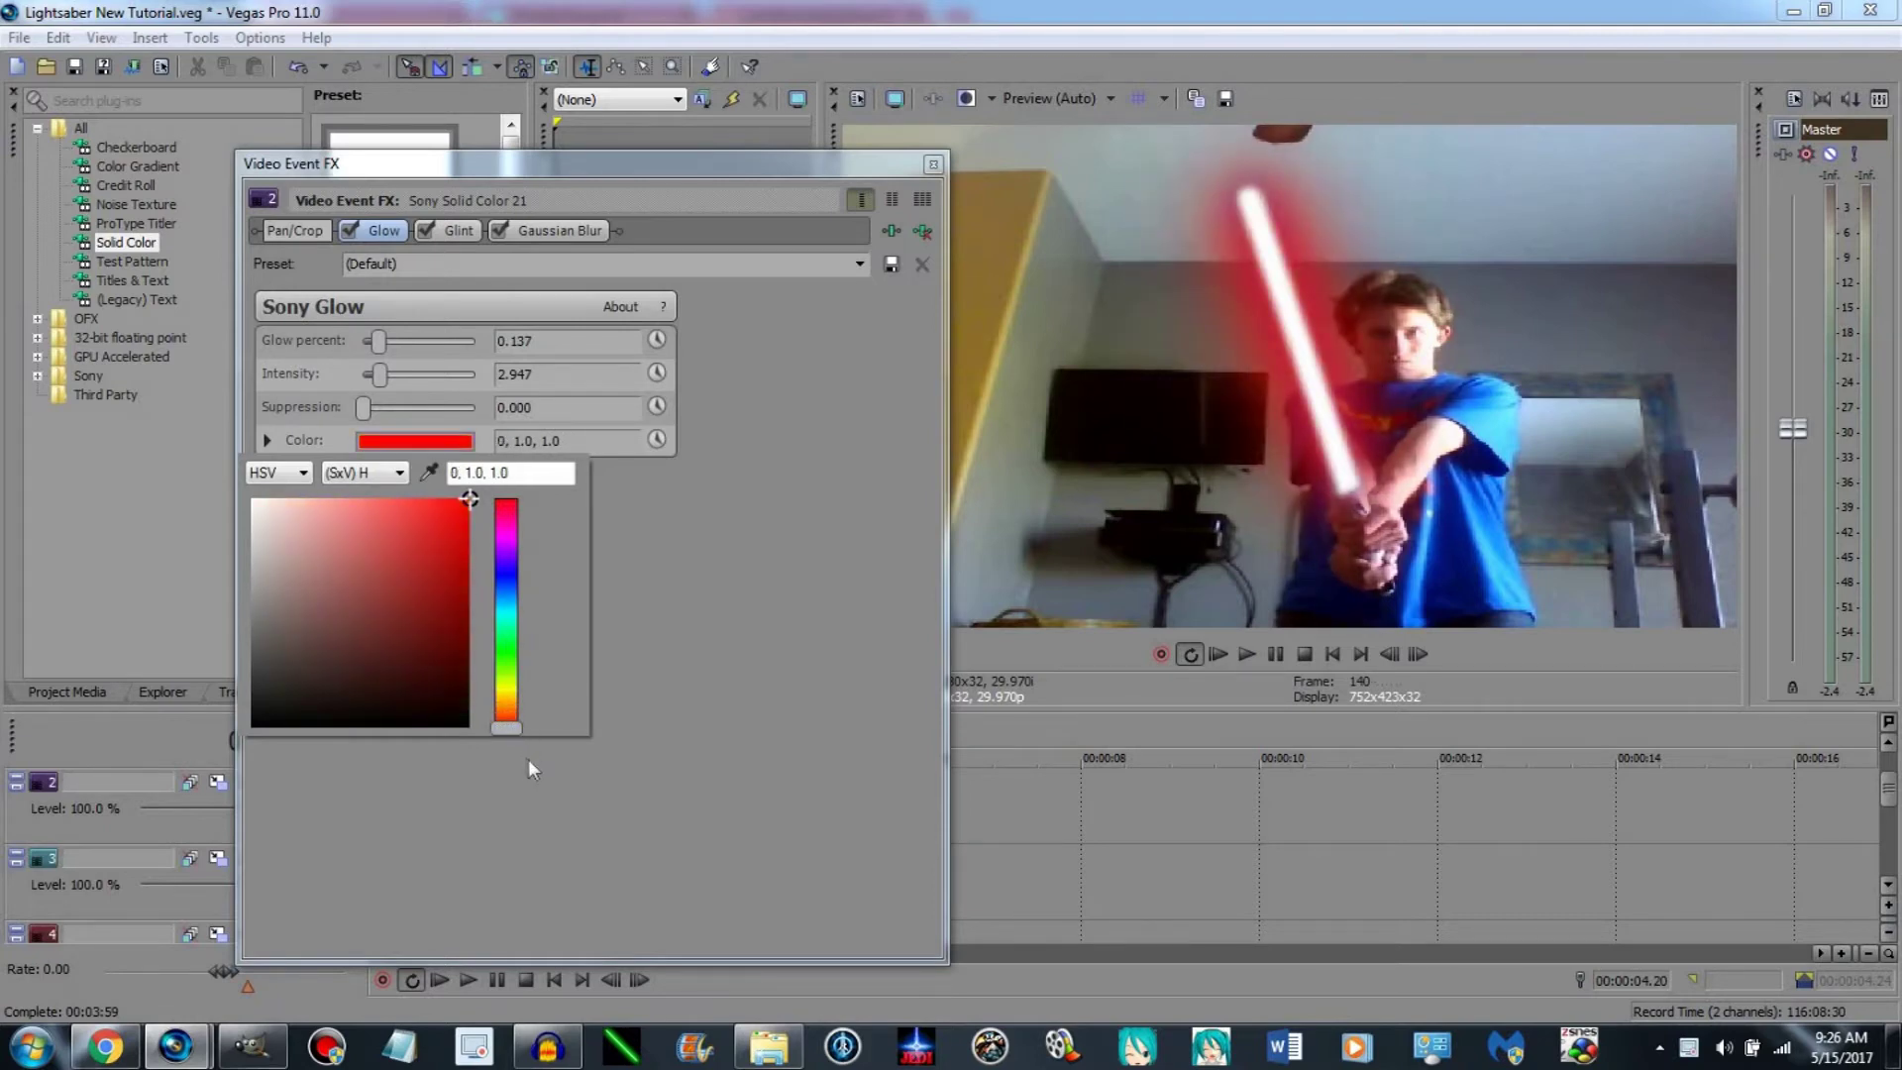
pyautogui.click(392, 345)
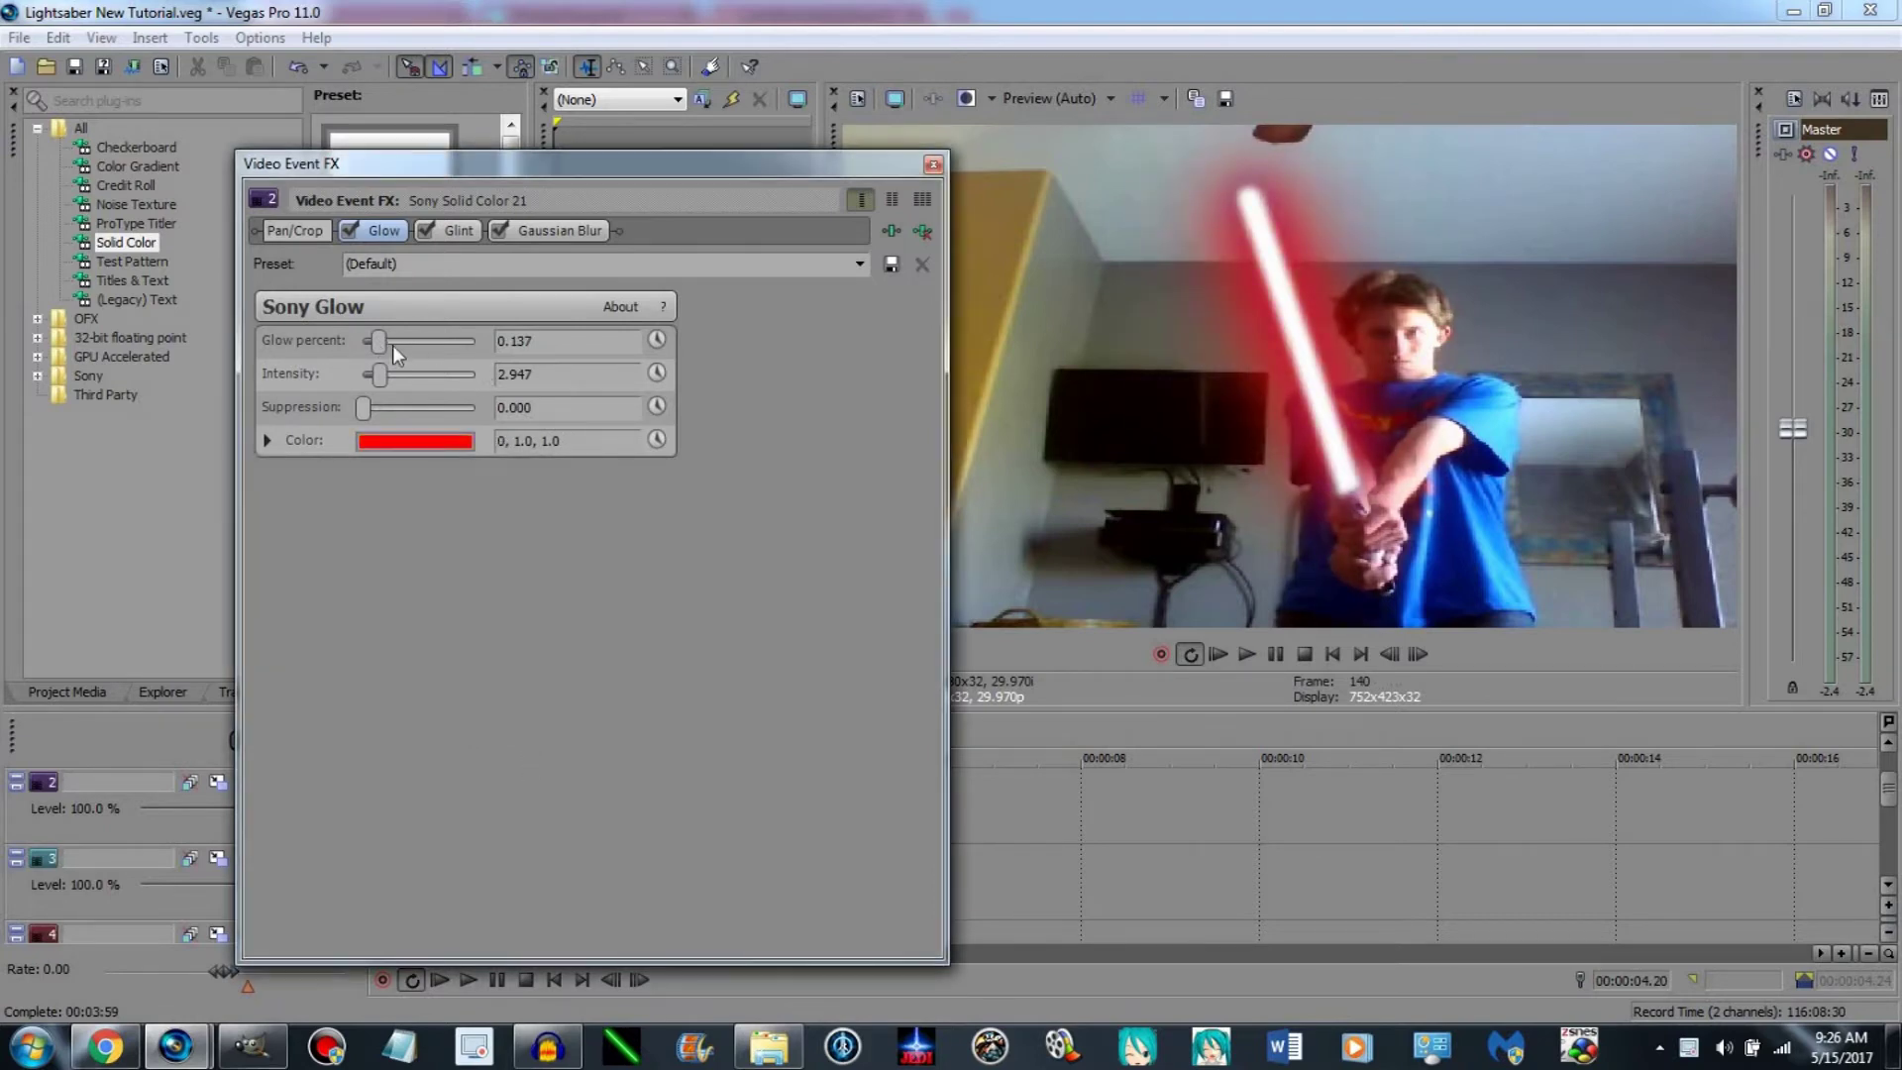
pyautogui.moveTo(377, 348); pyautogui.dragTo(390, 348)
pyautogui.click(933, 164)
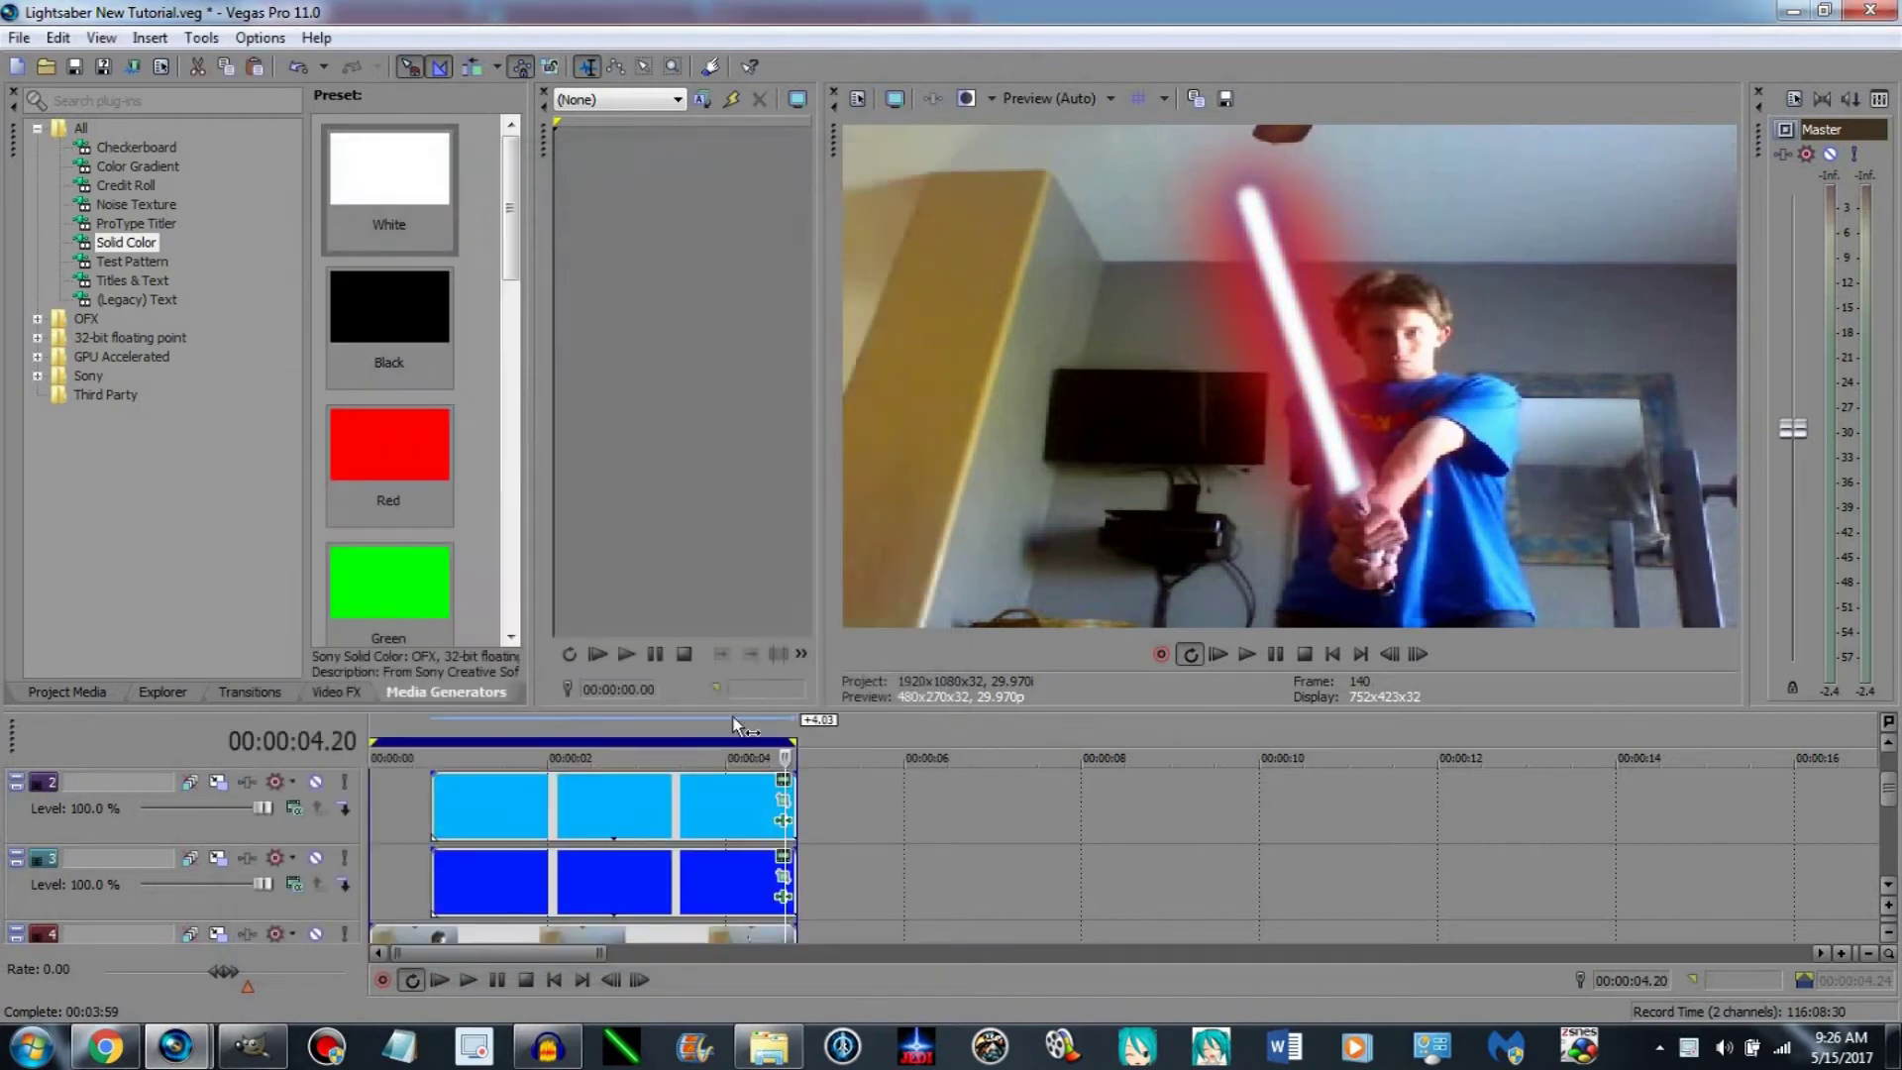
# Recolor the track 3 blade's generated solid color to red with values 0, 1.0, 1.0, 1.0.
pyautogui.click(784, 856)
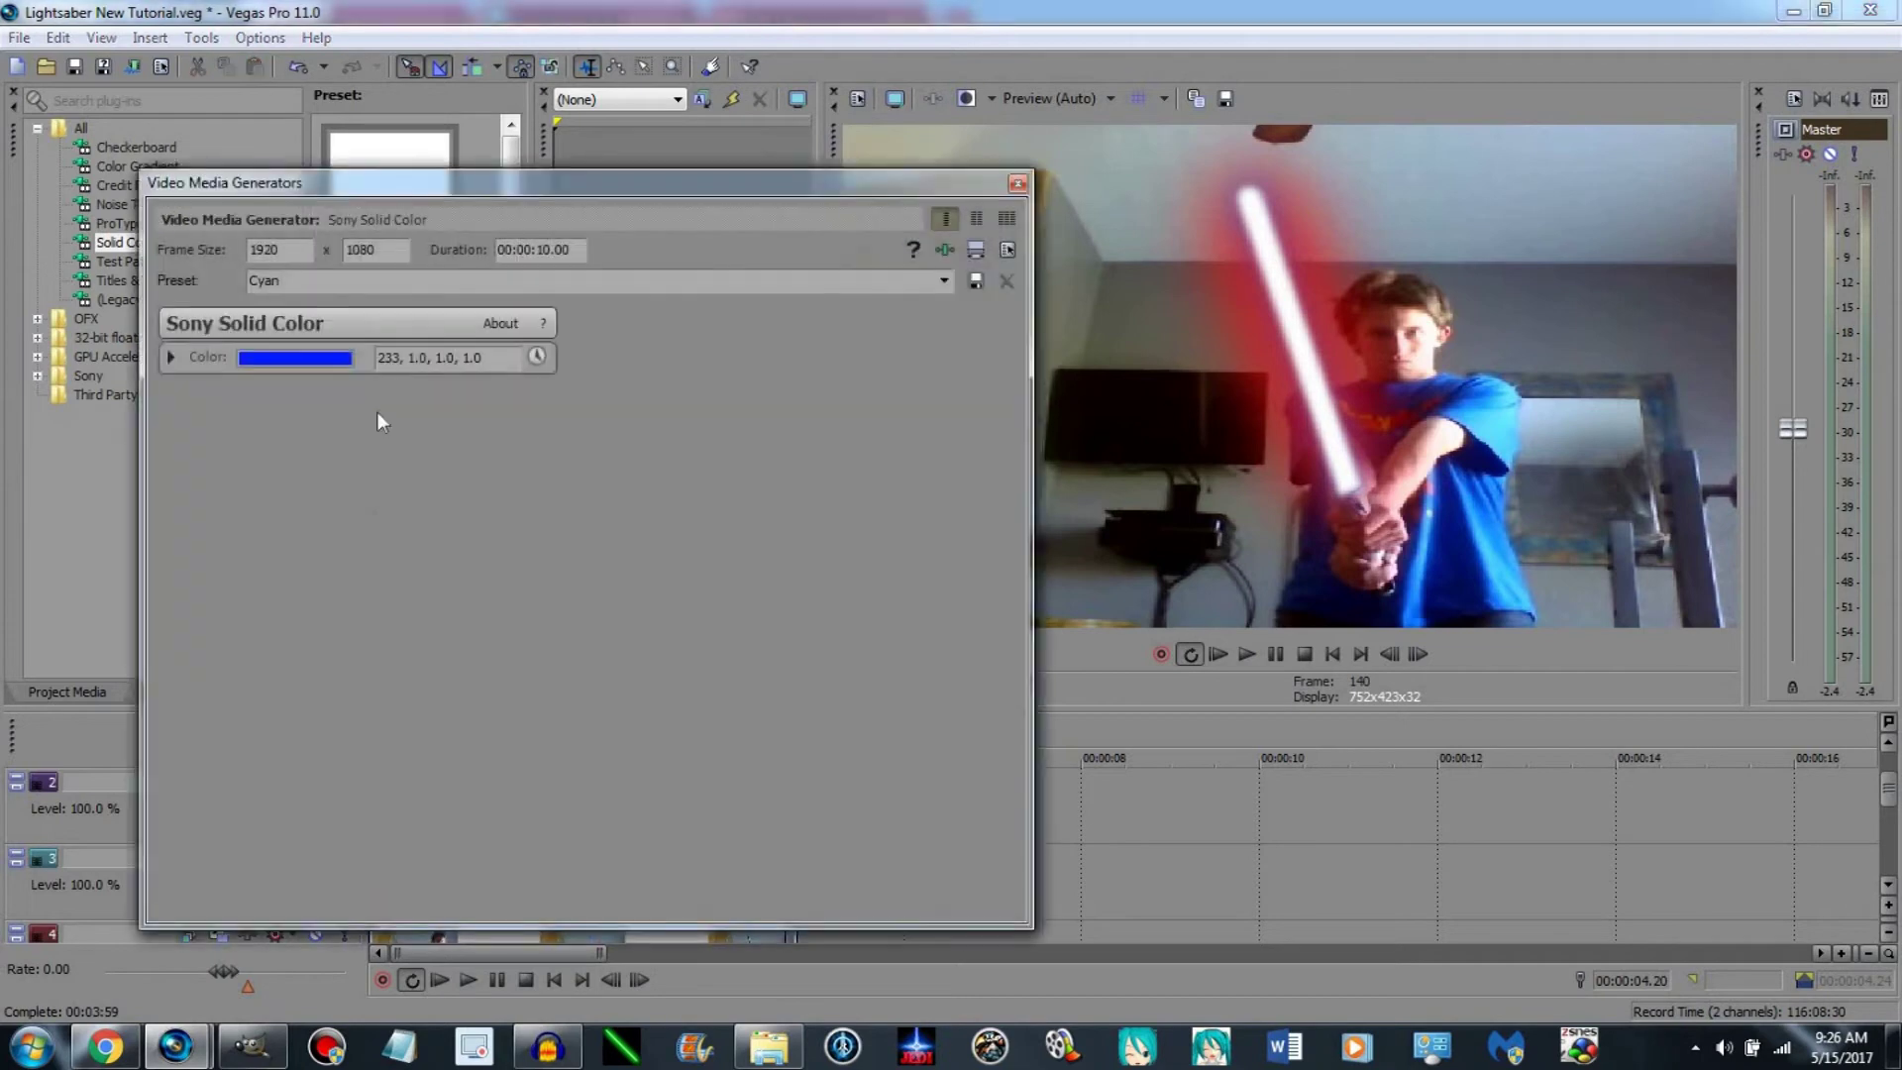
pyautogui.click(307, 360)
pyautogui.moveTo(392, 464); pyautogui.dragTo(392, 382)
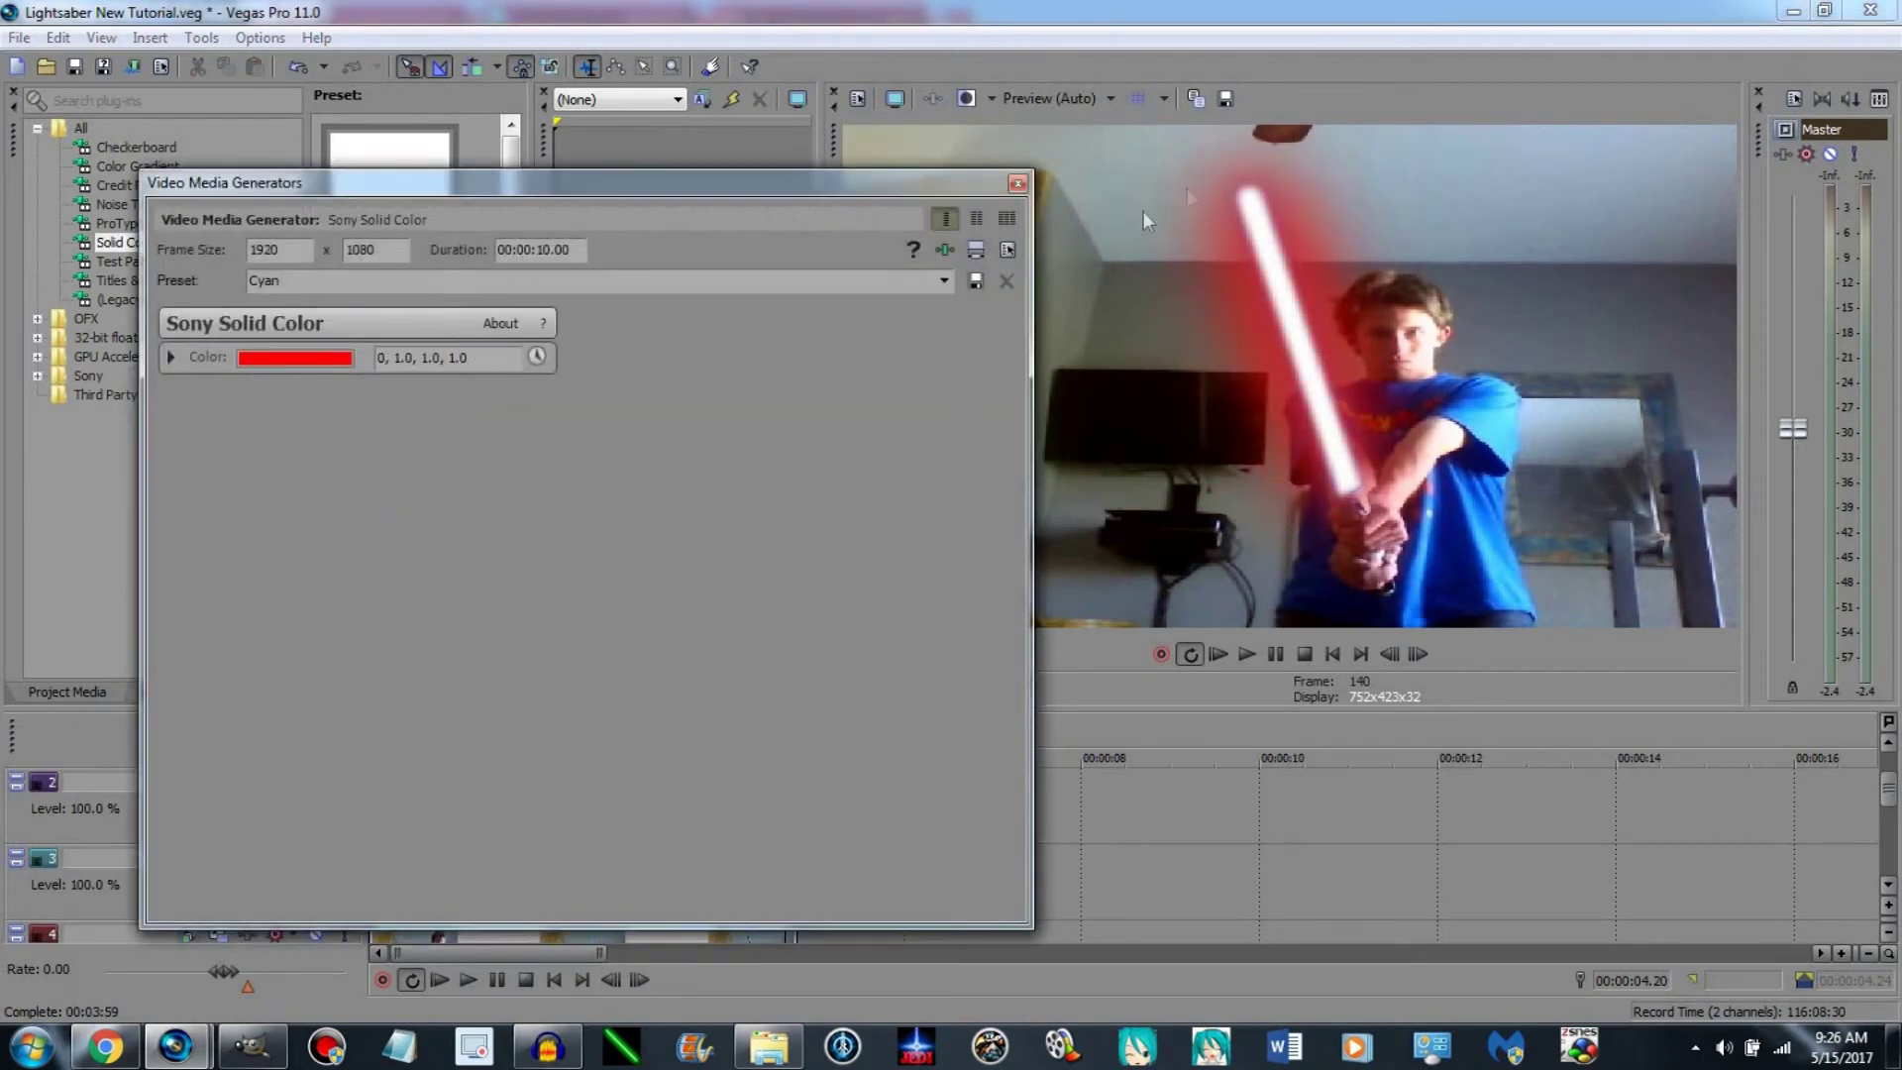
pyautogui.click(1018, 182)
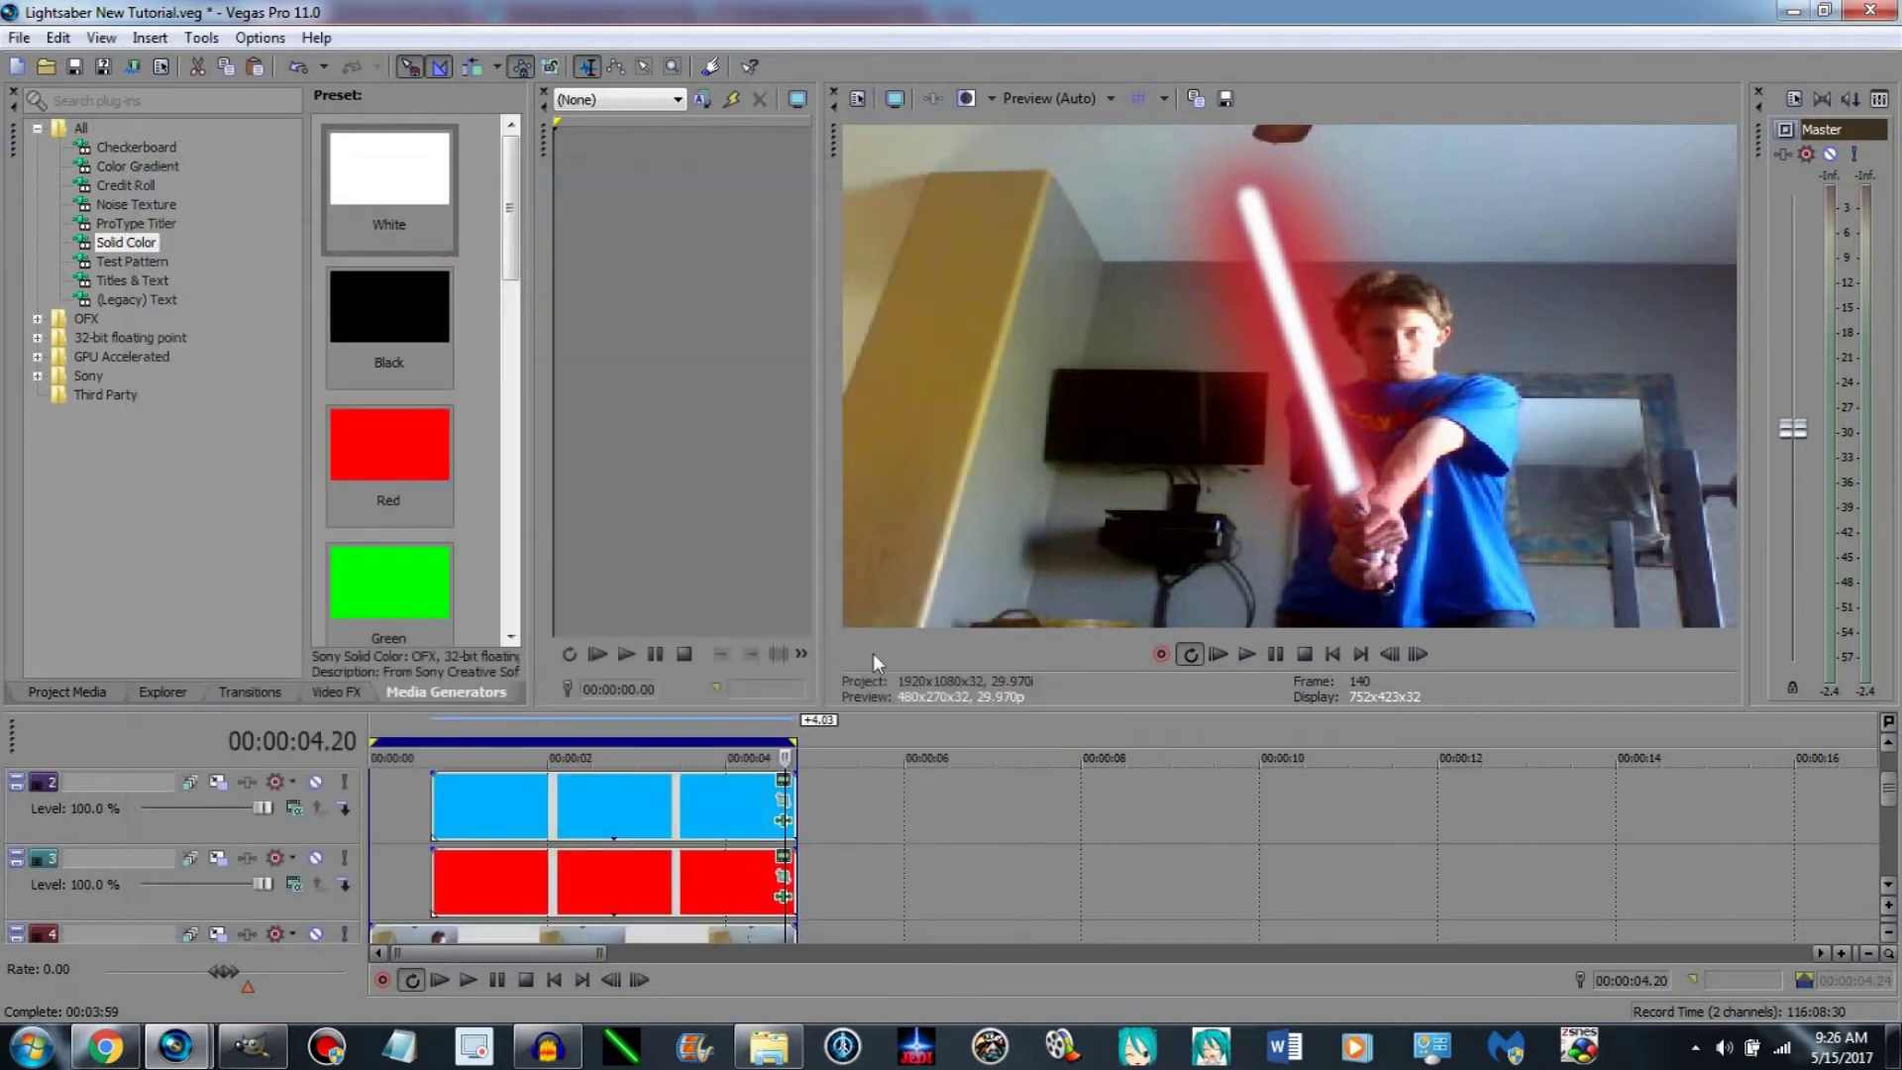
# Recolor the track 2 blade's generated solid color to pink-red with values 330, 1.0, 1.0, 1.0.
pyautogui.click(782, 780)
pyautogui.moveTo(295, 358)
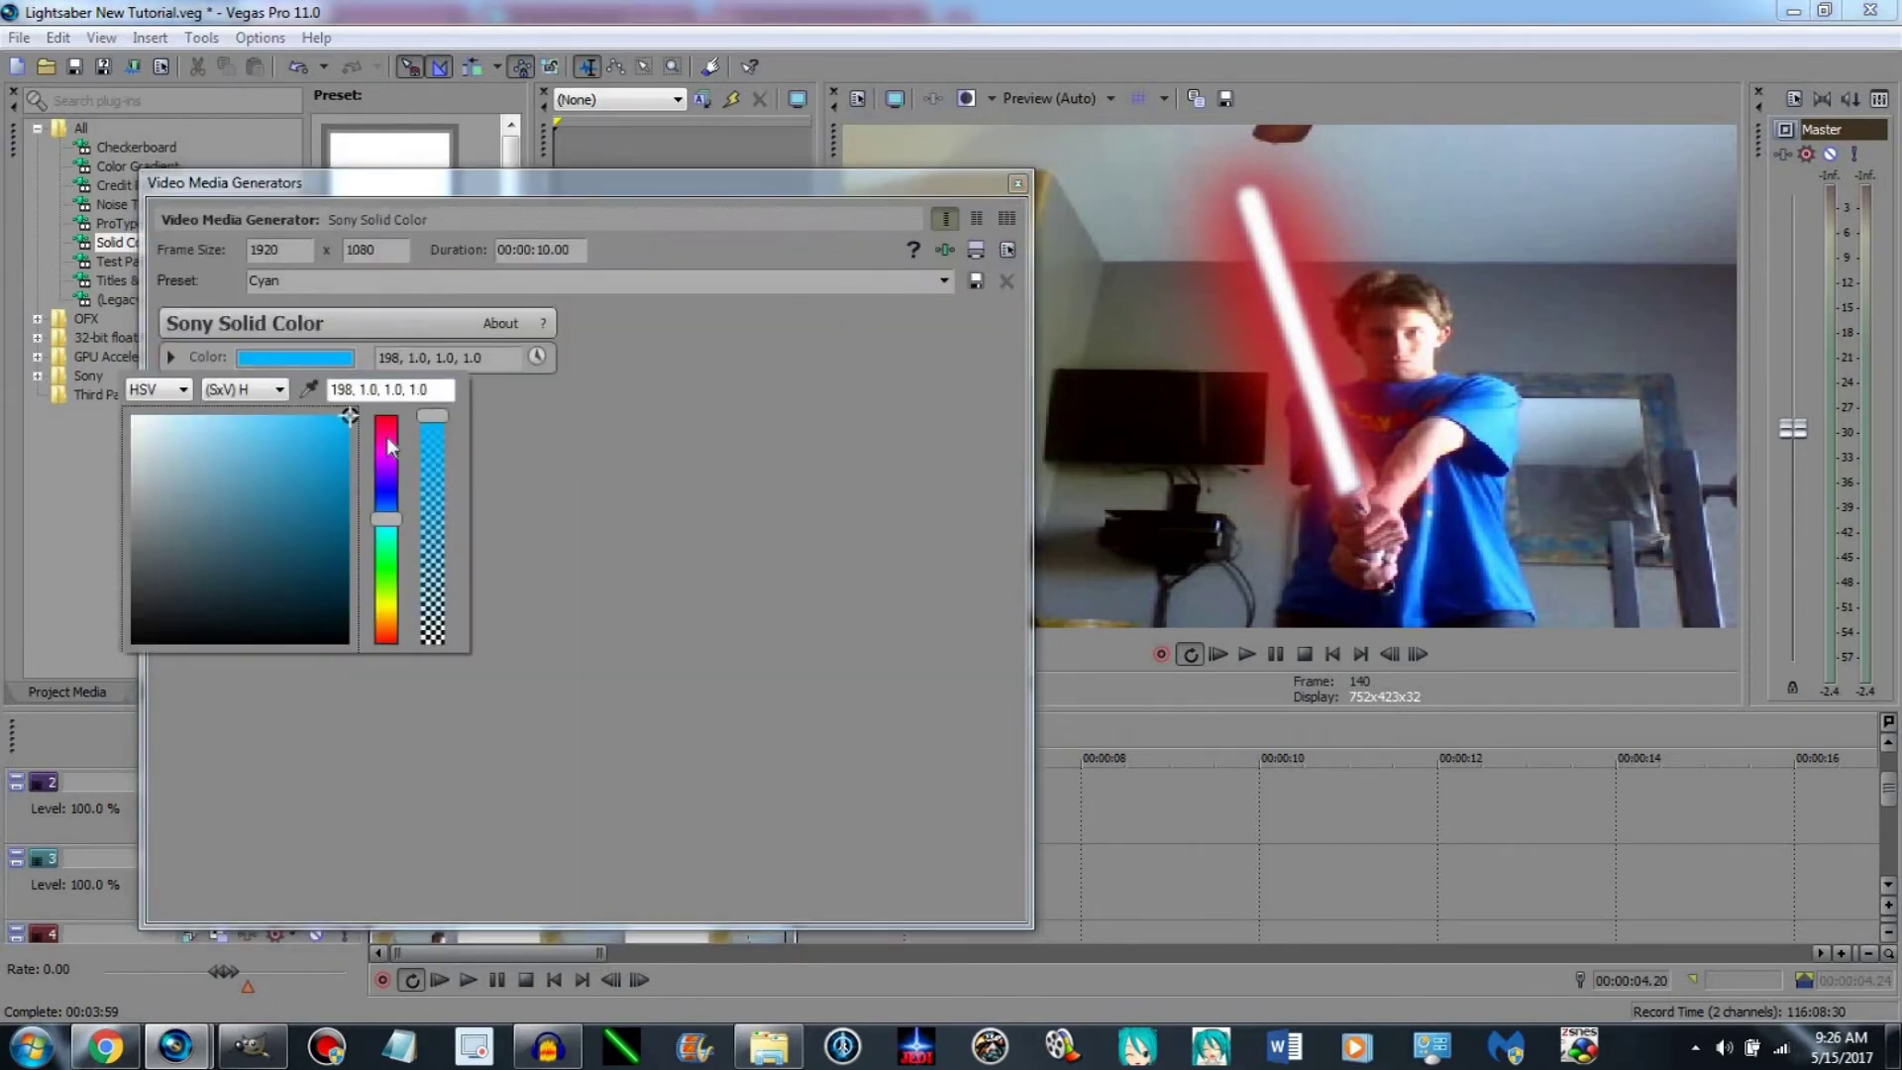
pyautogui.click(387, 439)
pyautogui.moveTo(389, 444); pyautogui.dragTo(388, 434)
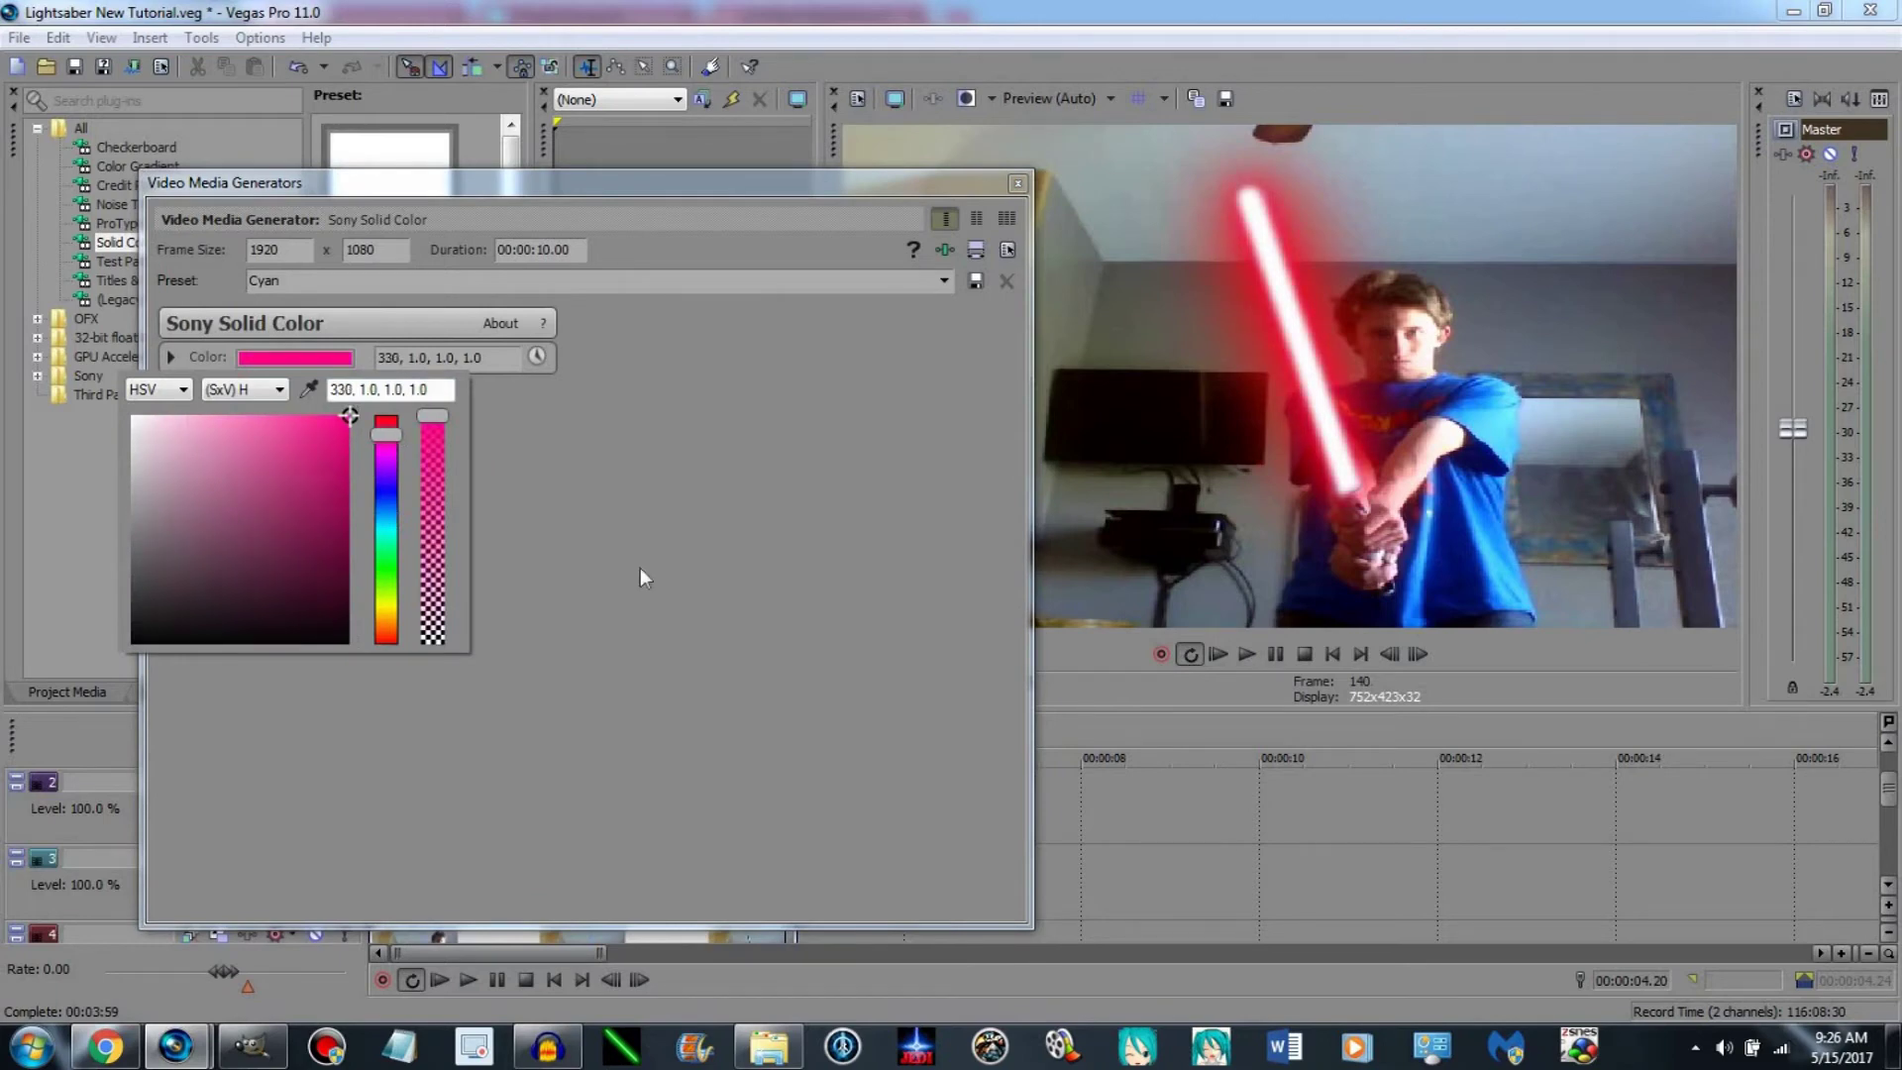
pyautogui.click(1017, 183)
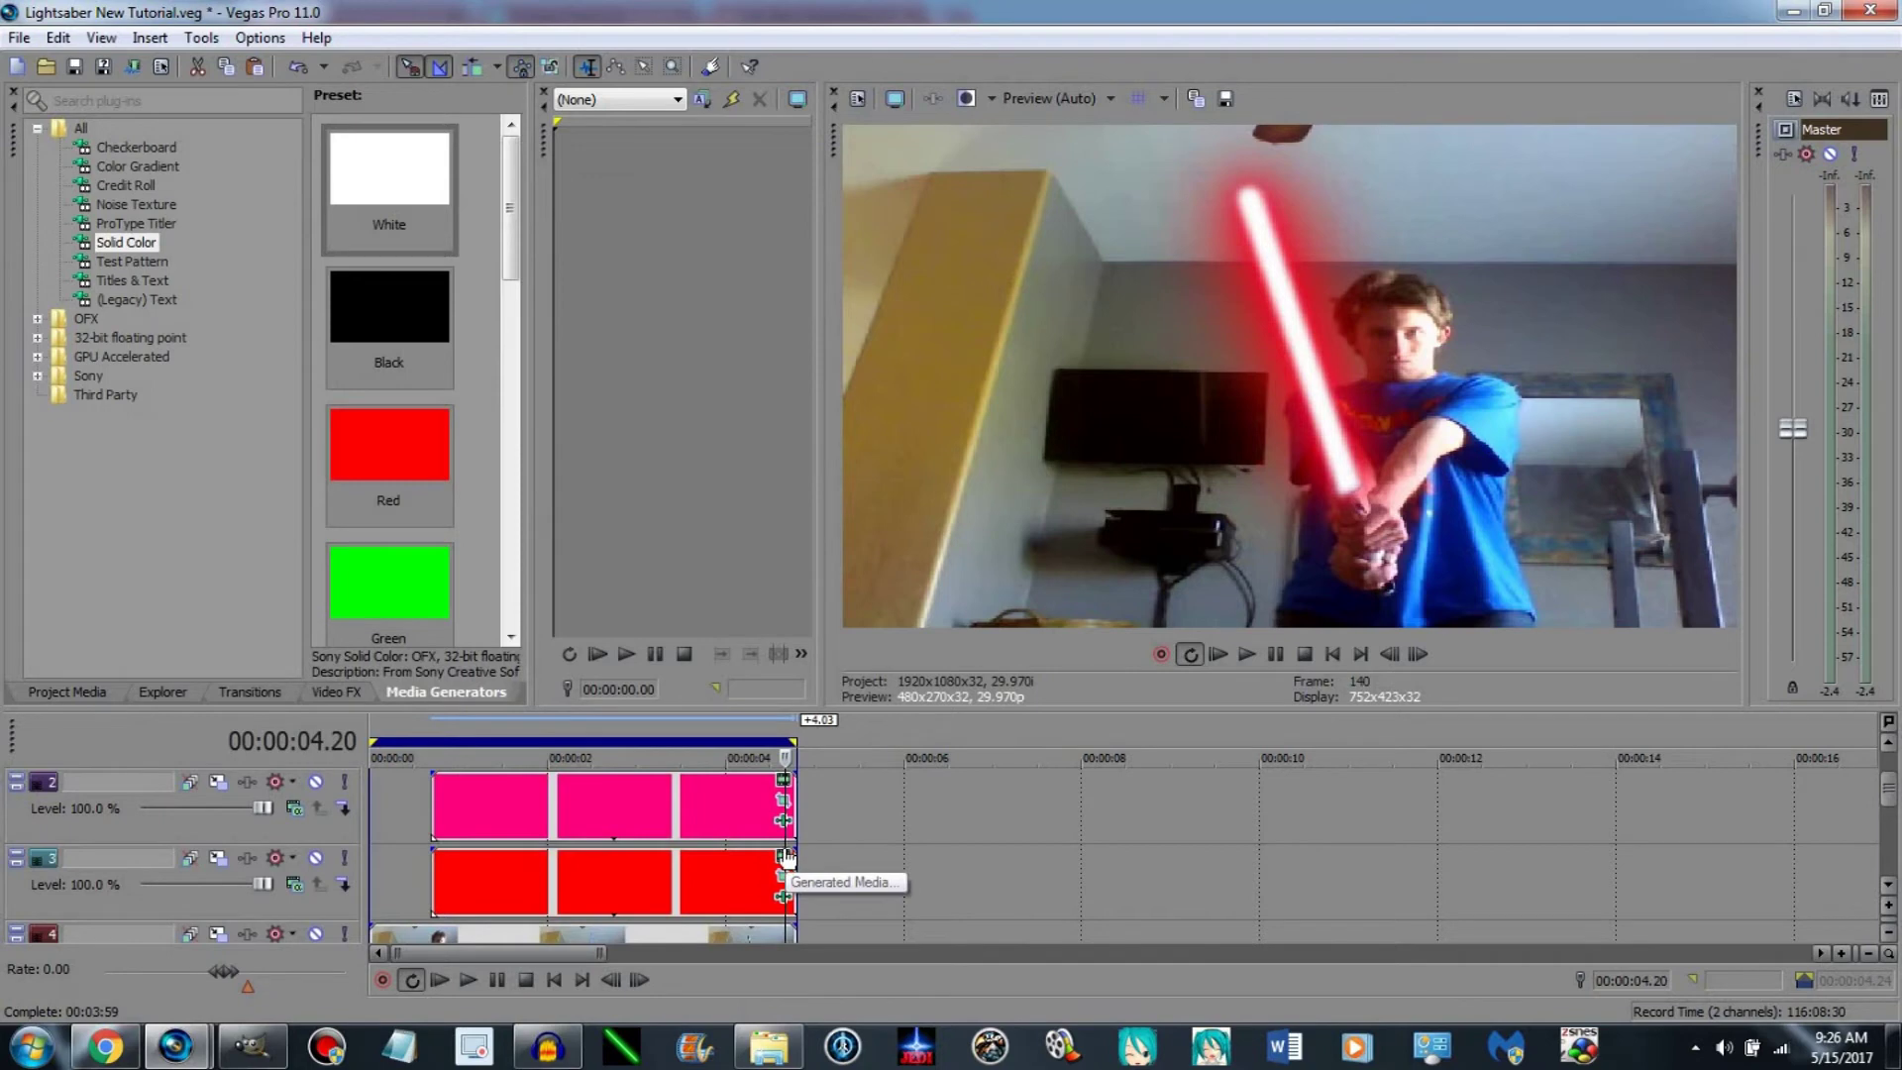
# Set the track 2 blade's Sony Glow to light red 0, 0.61, 1.0, with glow percent 0.000 and intensity 4.421.
pyautogui.click(782, 822)
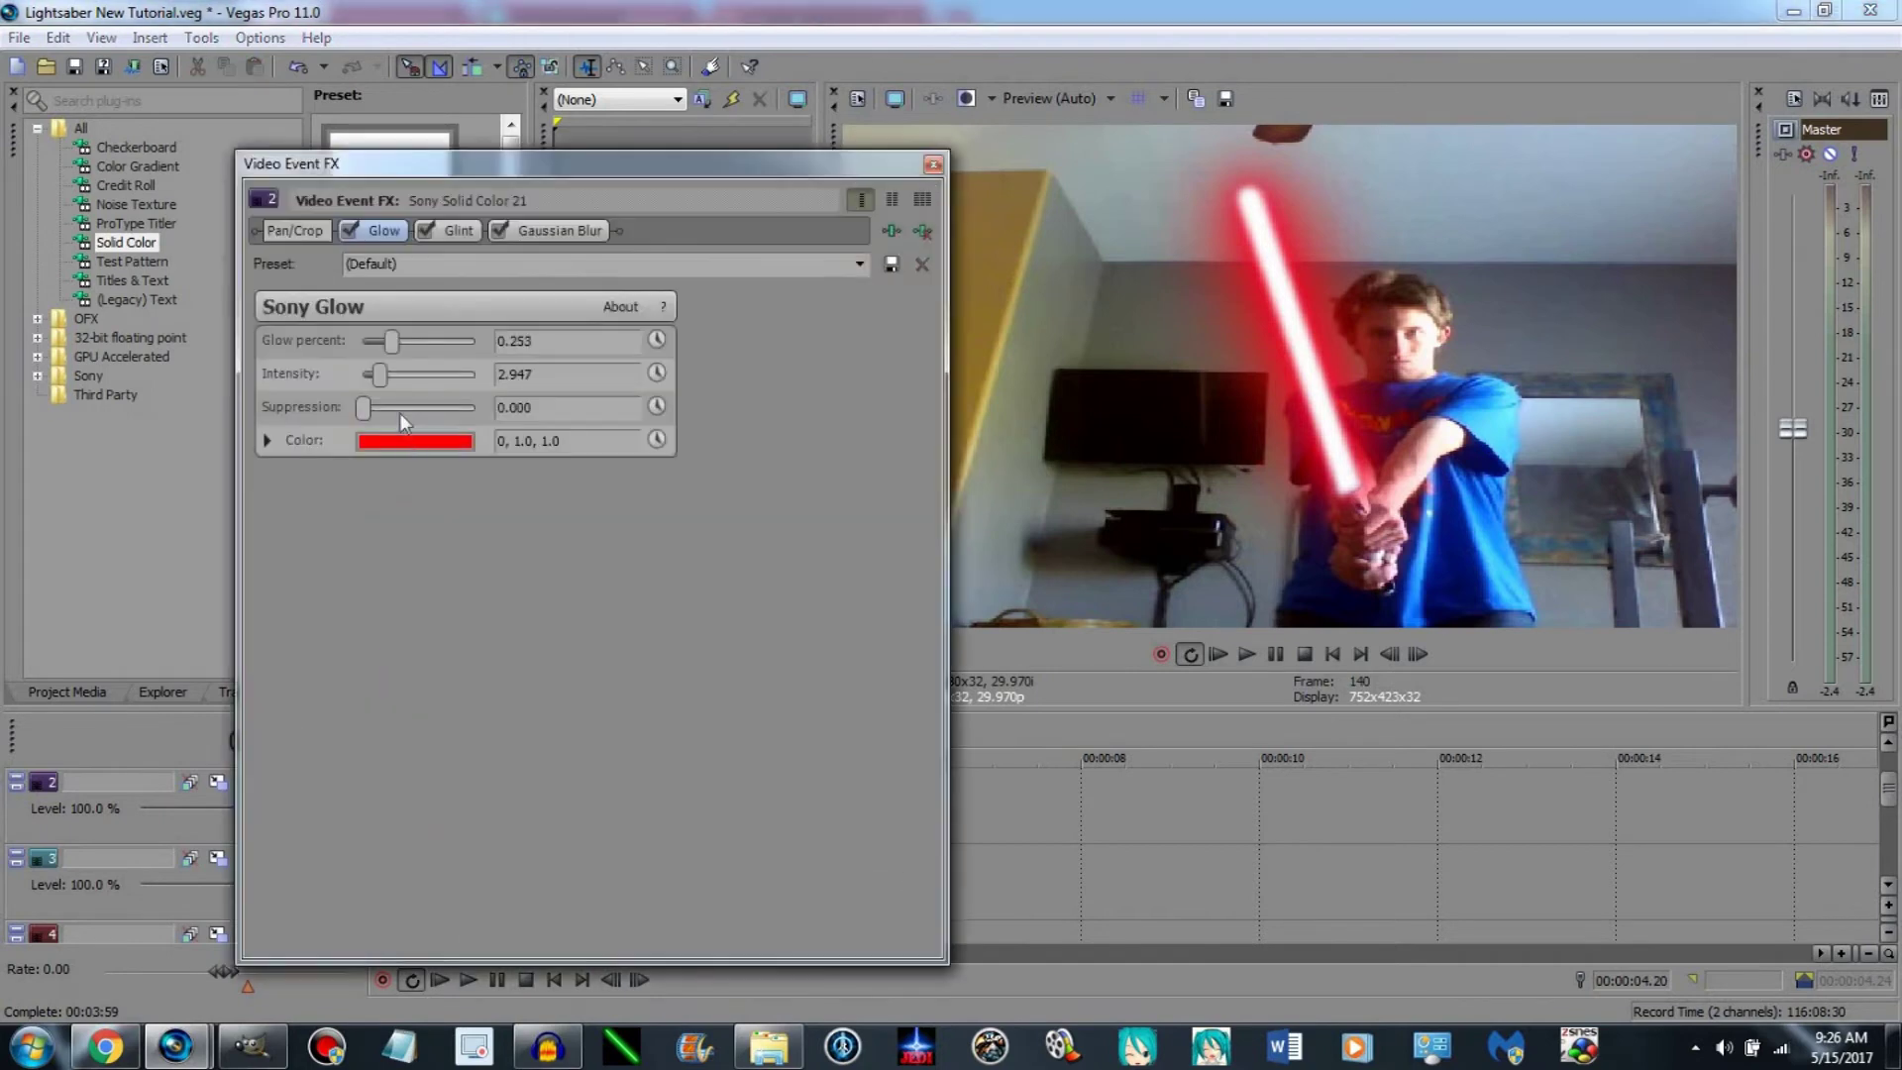
pyautogui.click(410, 441)
pyautogui.moveTo(399, 514); pyautogui.dragTo(387, 505)
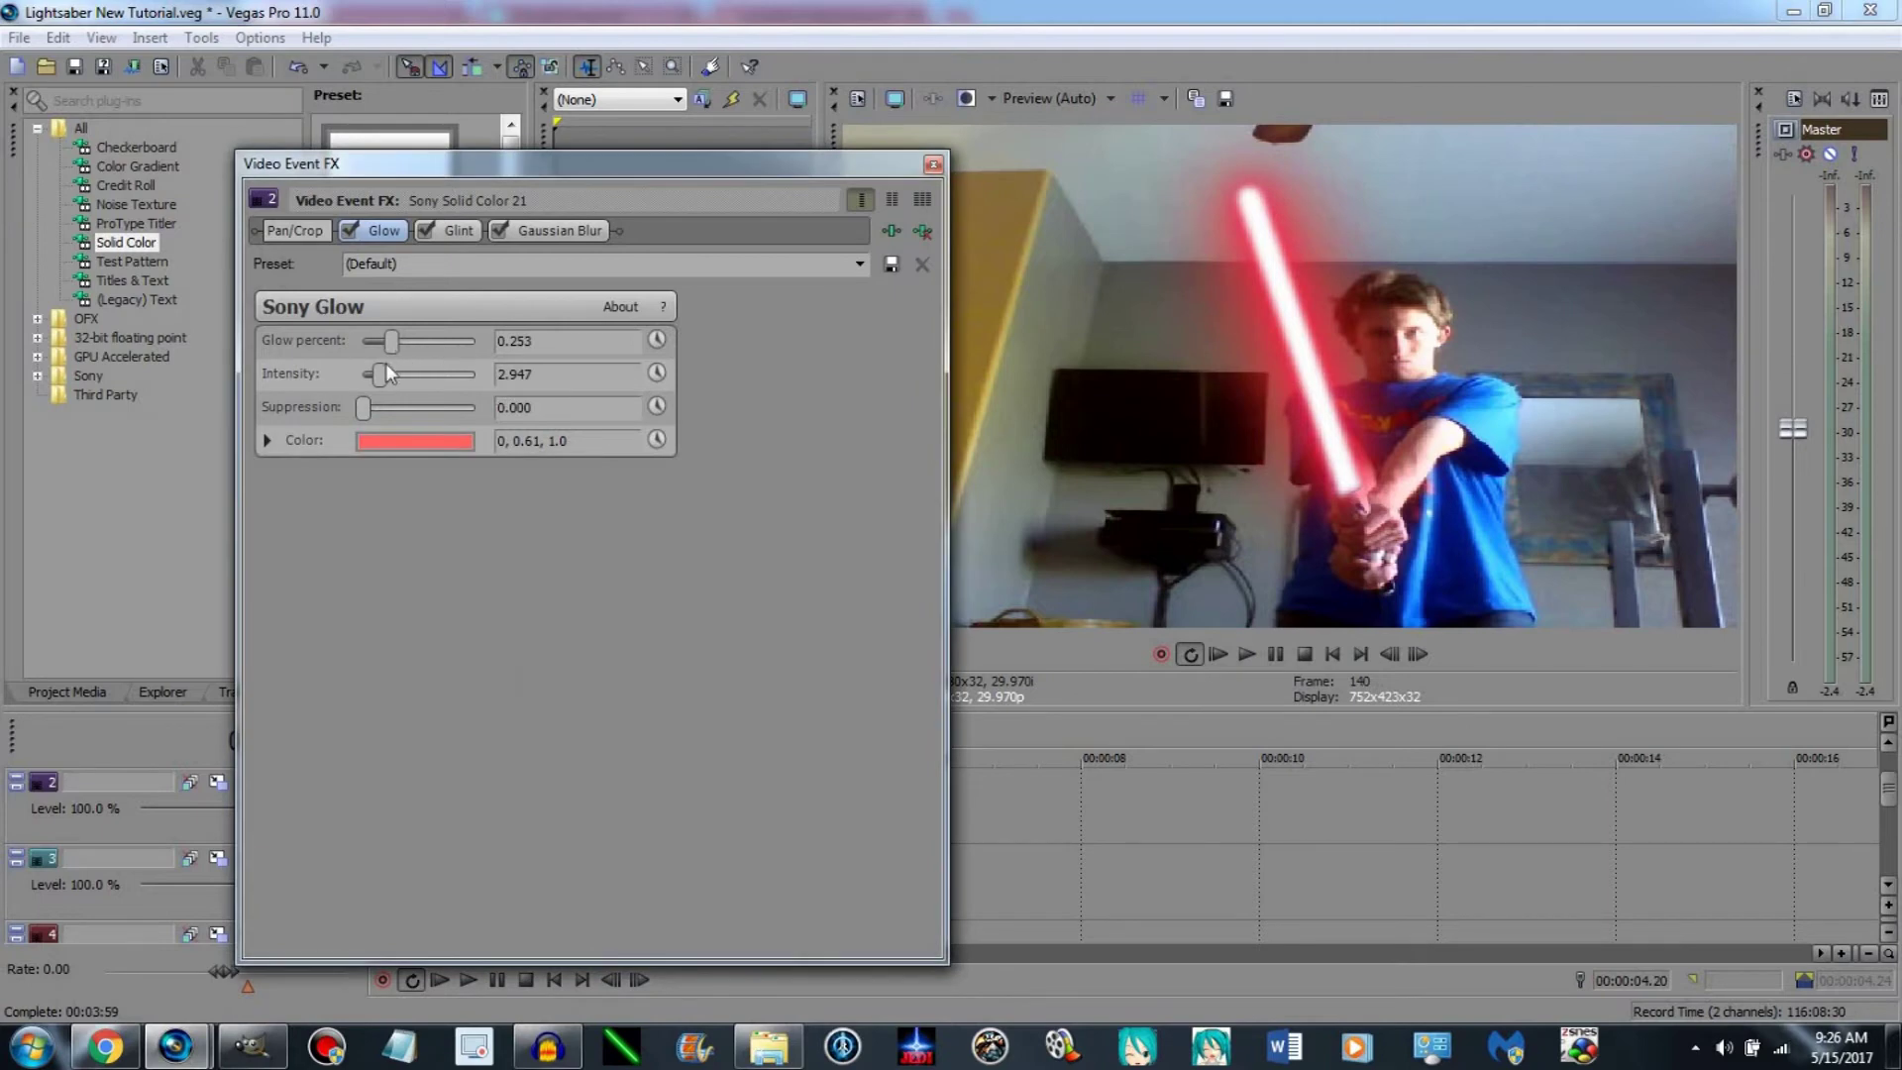
pyautogui.moveTo(388, 341)
pyautogui.mouseDown()
pyautogui.moveTo(365, 344)
pyautogui.moveTo(384, 379)
pyautogui.mouseUp()
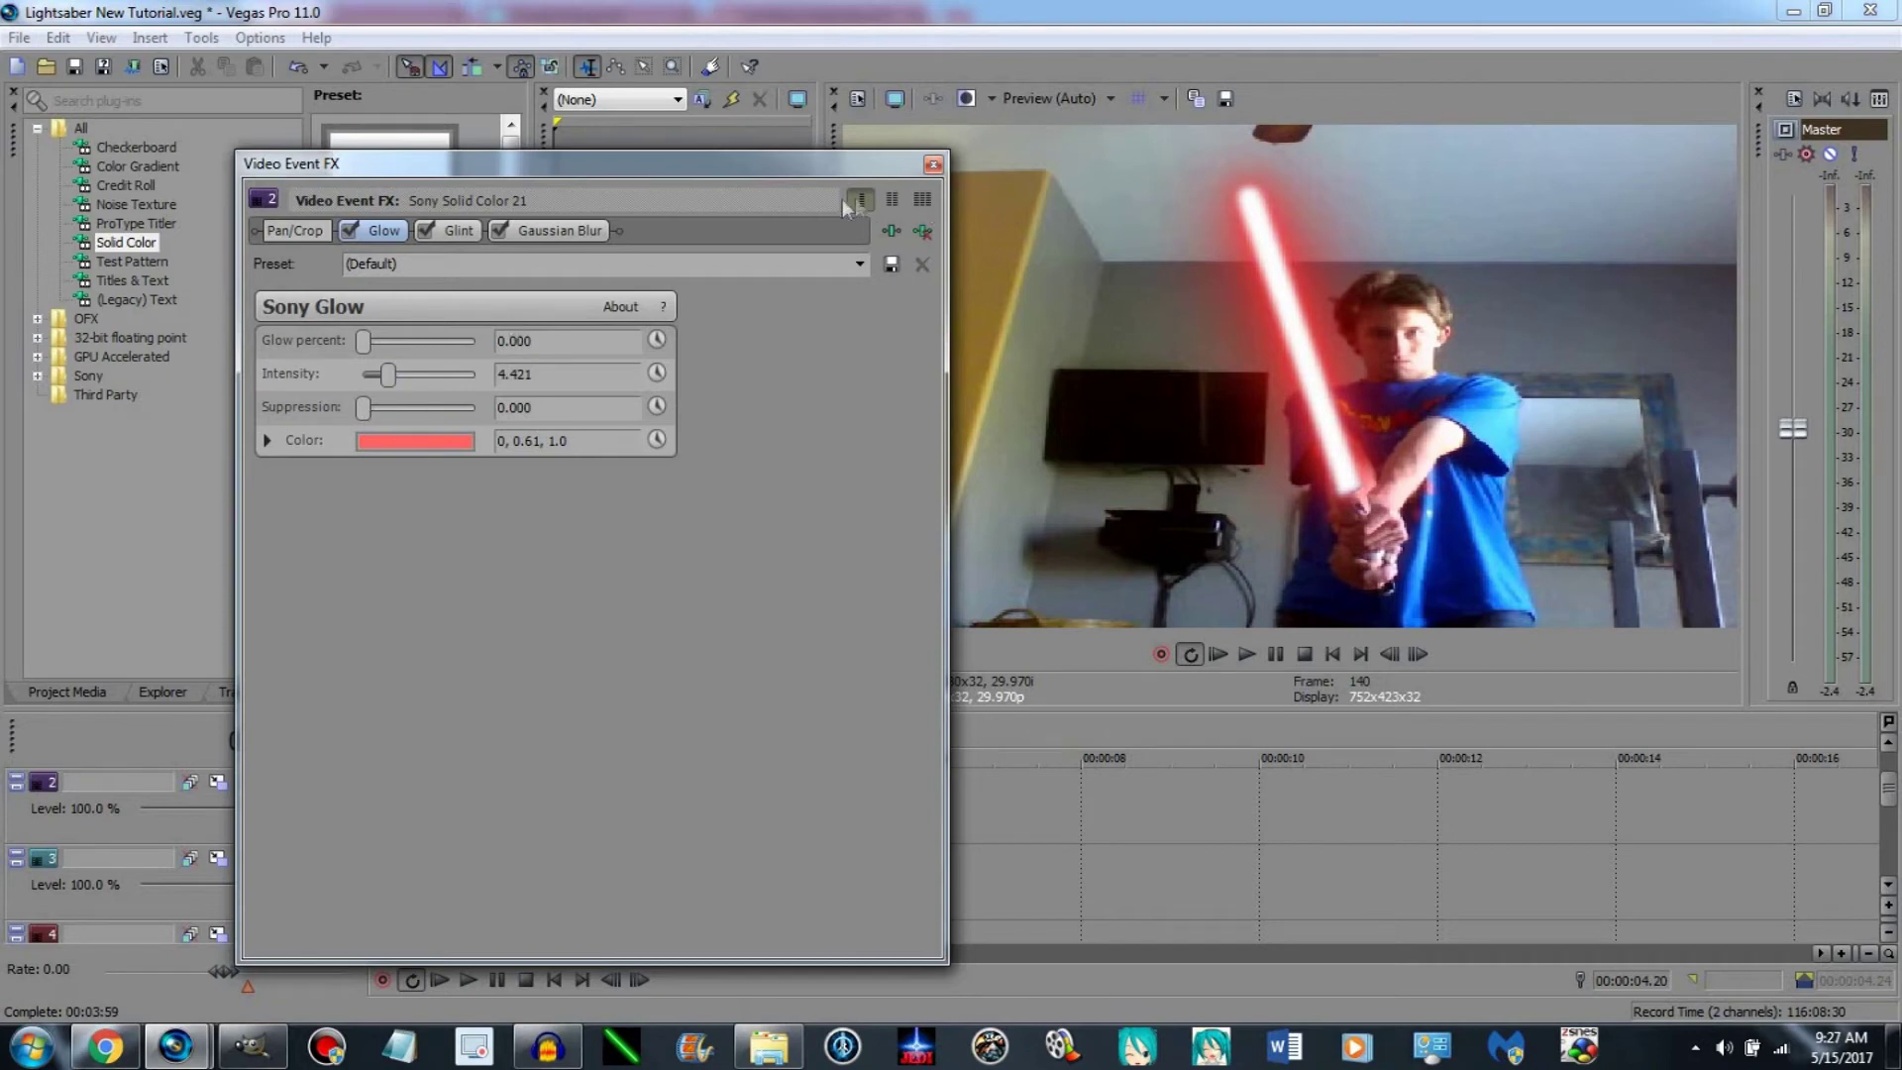
pyautogui.click(933, 164)
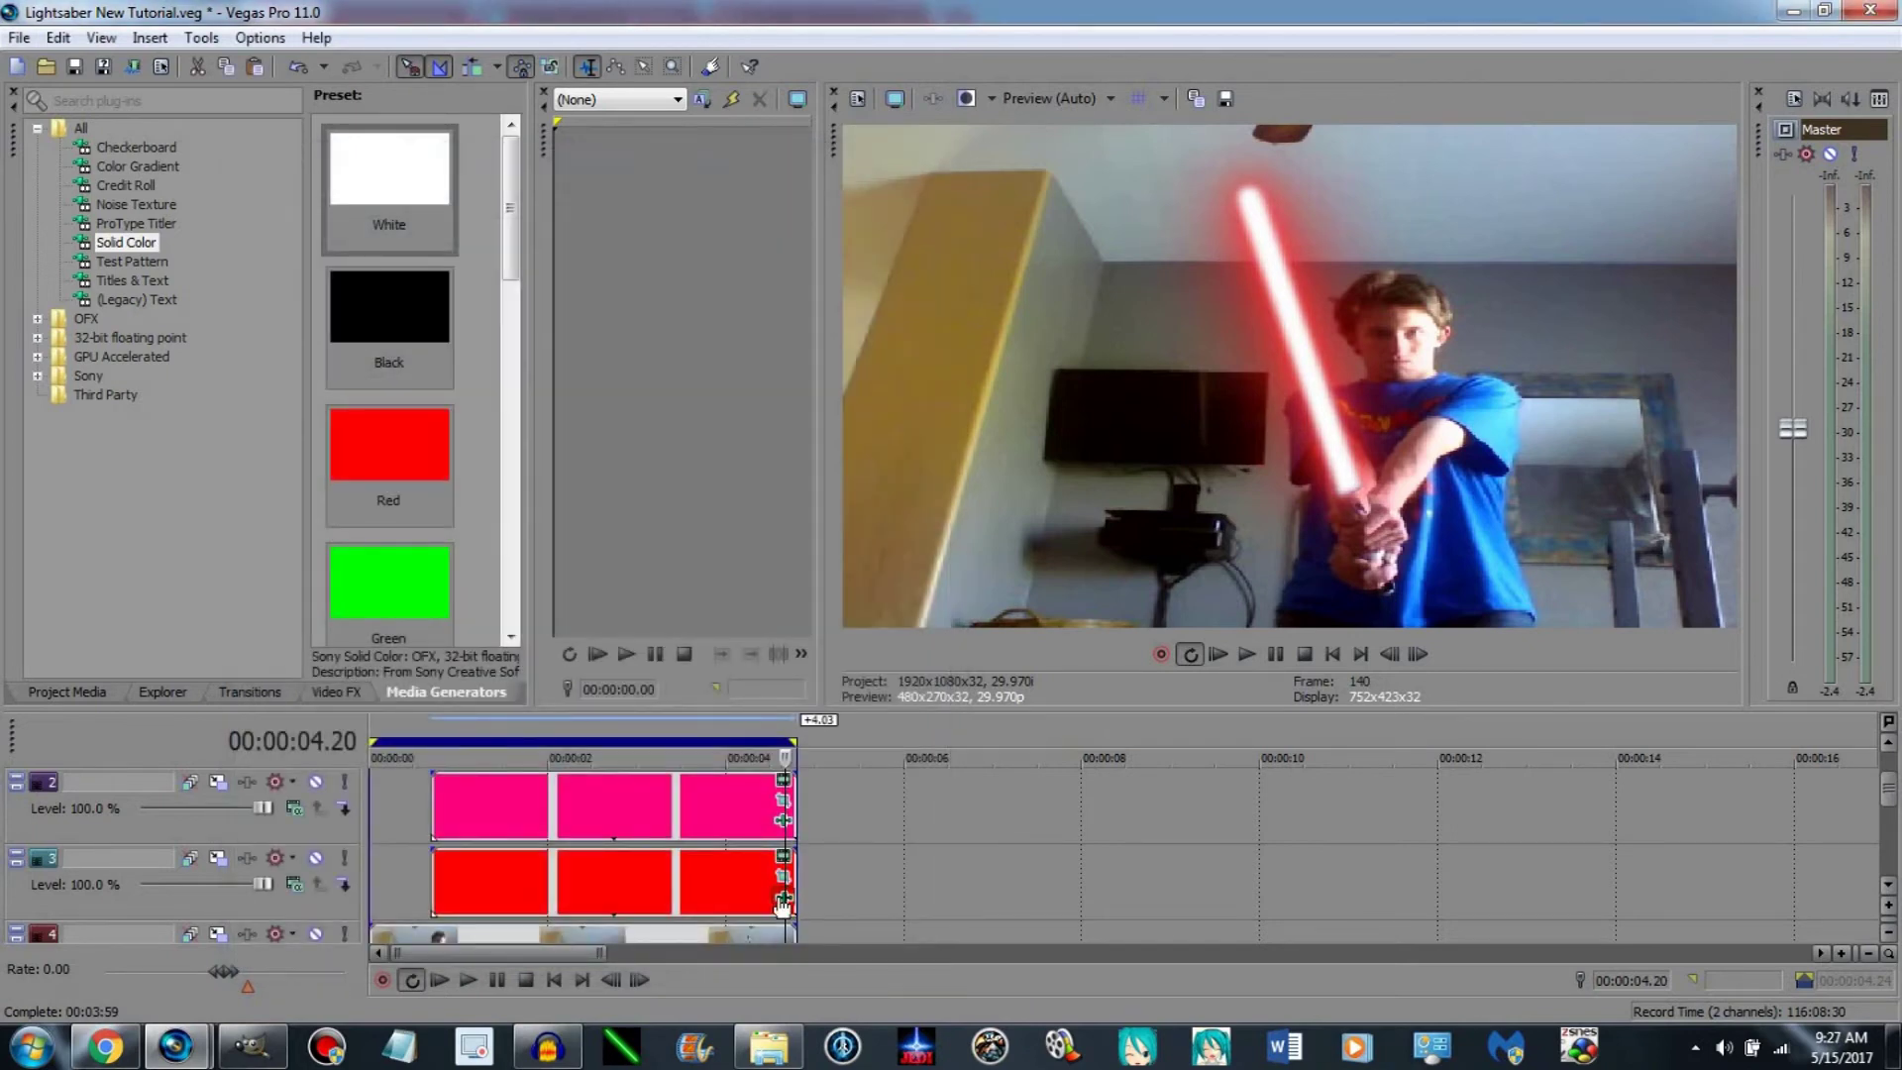
# Set the track 3 blade's Sony Glow to glow percent 0.379, intensity 12.421 and suppression 0.000.
pyautogui.click(783, 875)
pyautogui.doubleClick(412, 379)
pyautogui.moveTo(440, 382)
pyautogui.mouseDown()
pyautogui.moveTo(468, 392)
pyautogui.moveTo(454, 346)
pyautogui.moveTo(469, 345)
pyautogui.moveTo(410, 347)
pyautogui.moveTo(422, 374)
pyautogui.mouseUp()
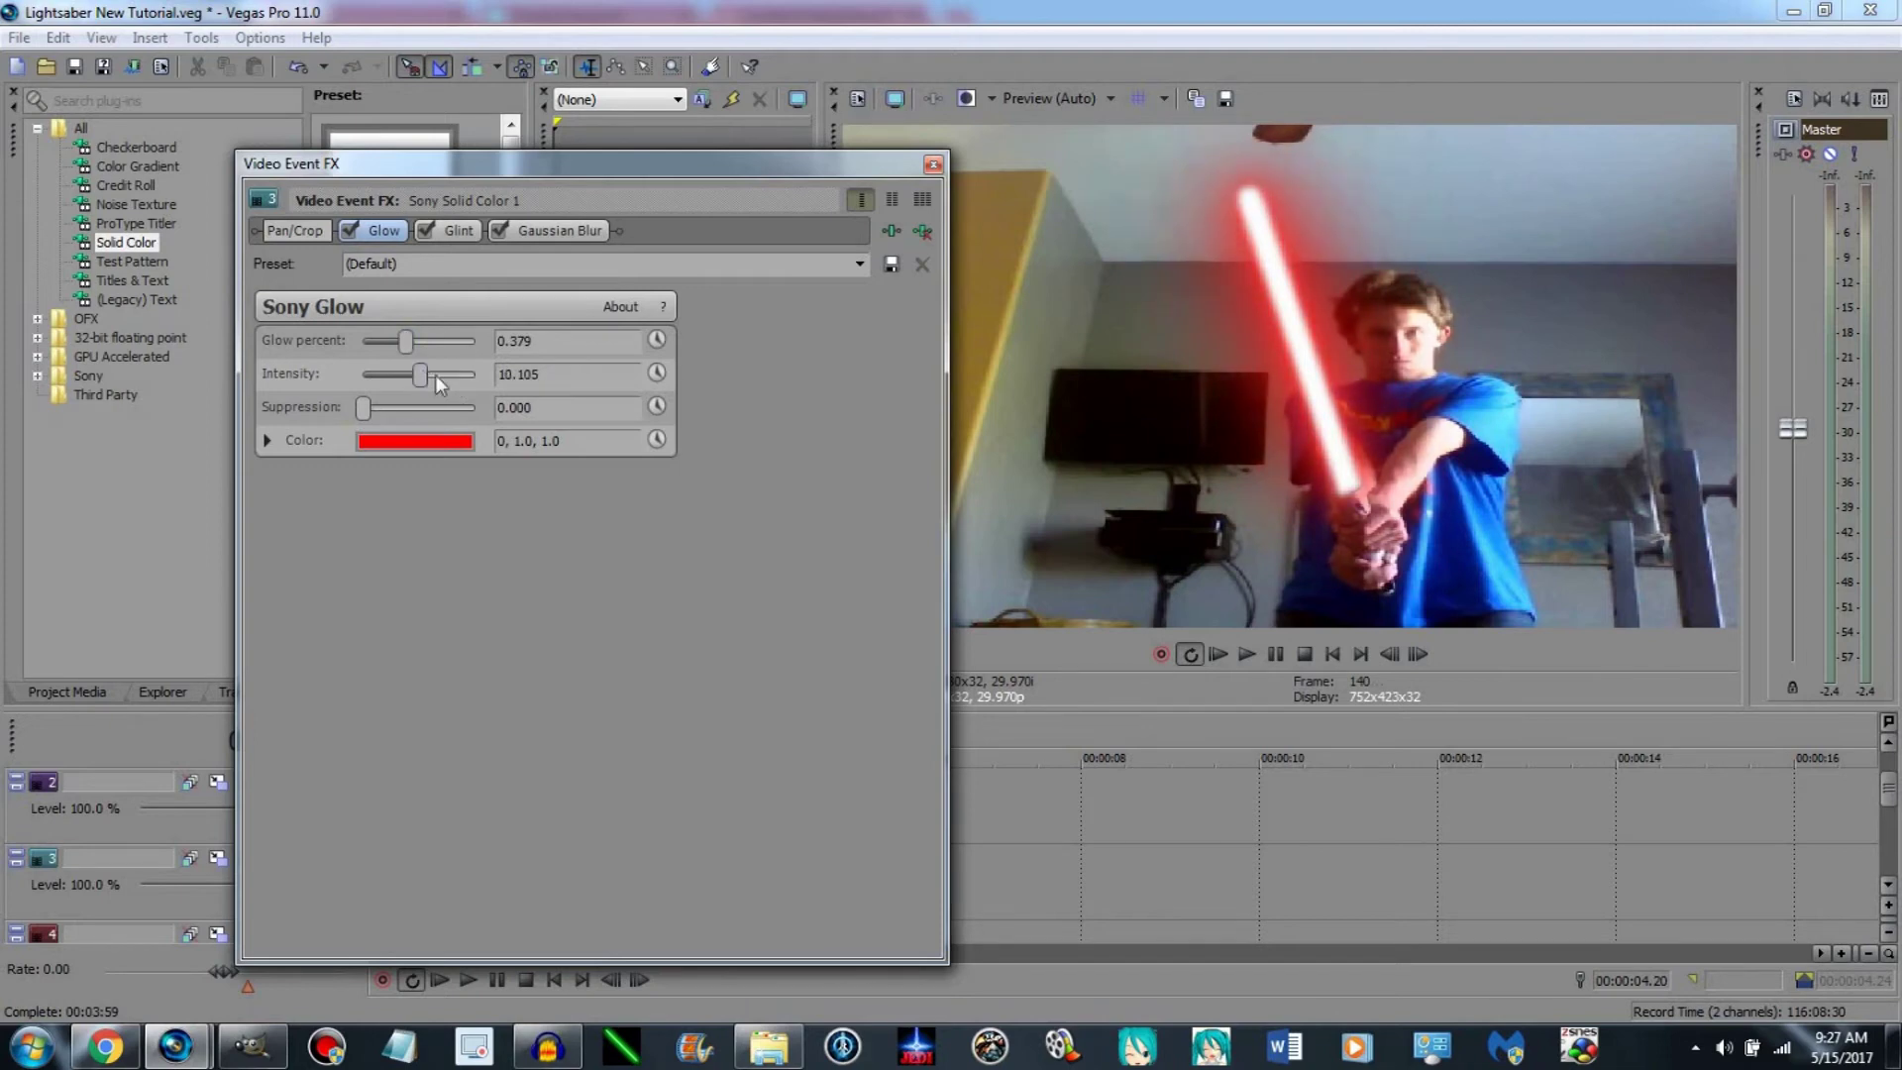
pyautogui.moveTo(389, 415); pyautogui.dragTo(342, 407)
pyautogui.click(933, 164)
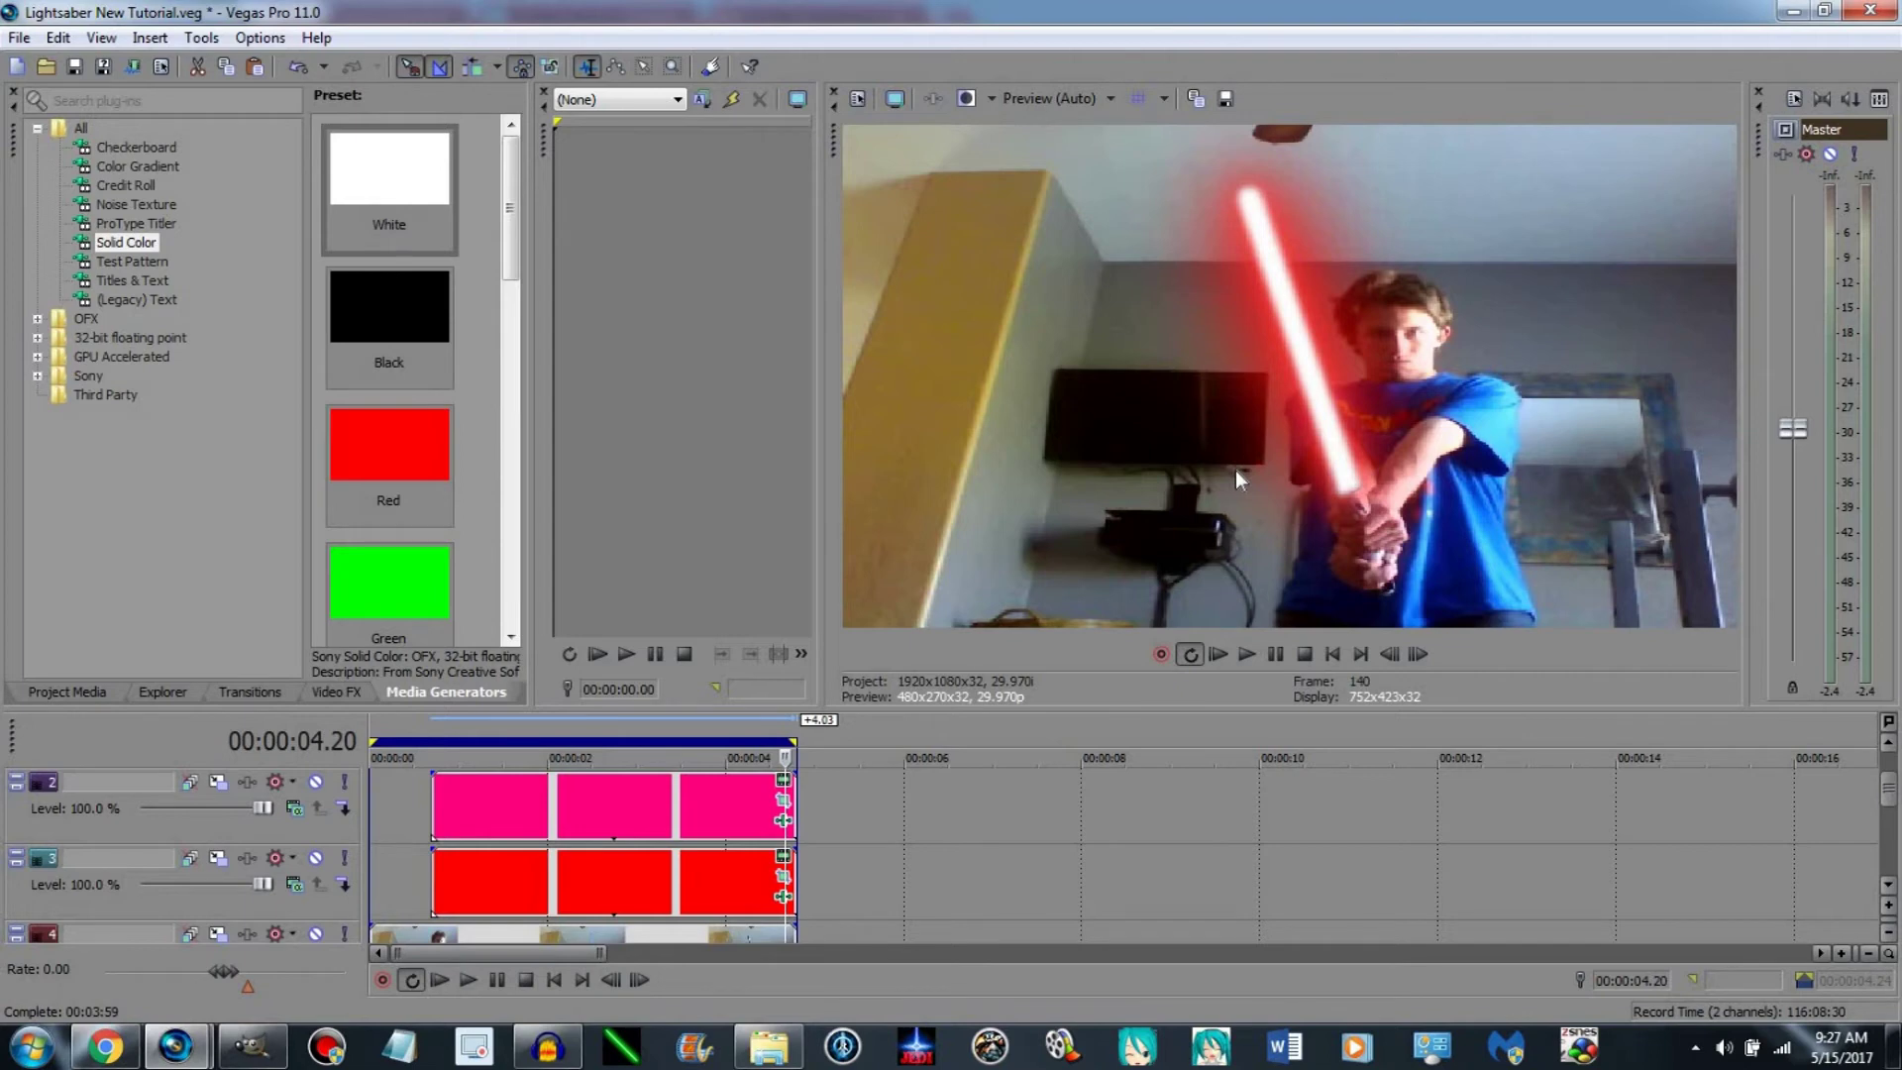
# Step back to frame 99 and change the track 3 blade's Sony Glow color to green with HSV values 129, 0.96, 0.79.
pyautogui.click(1390, 654)
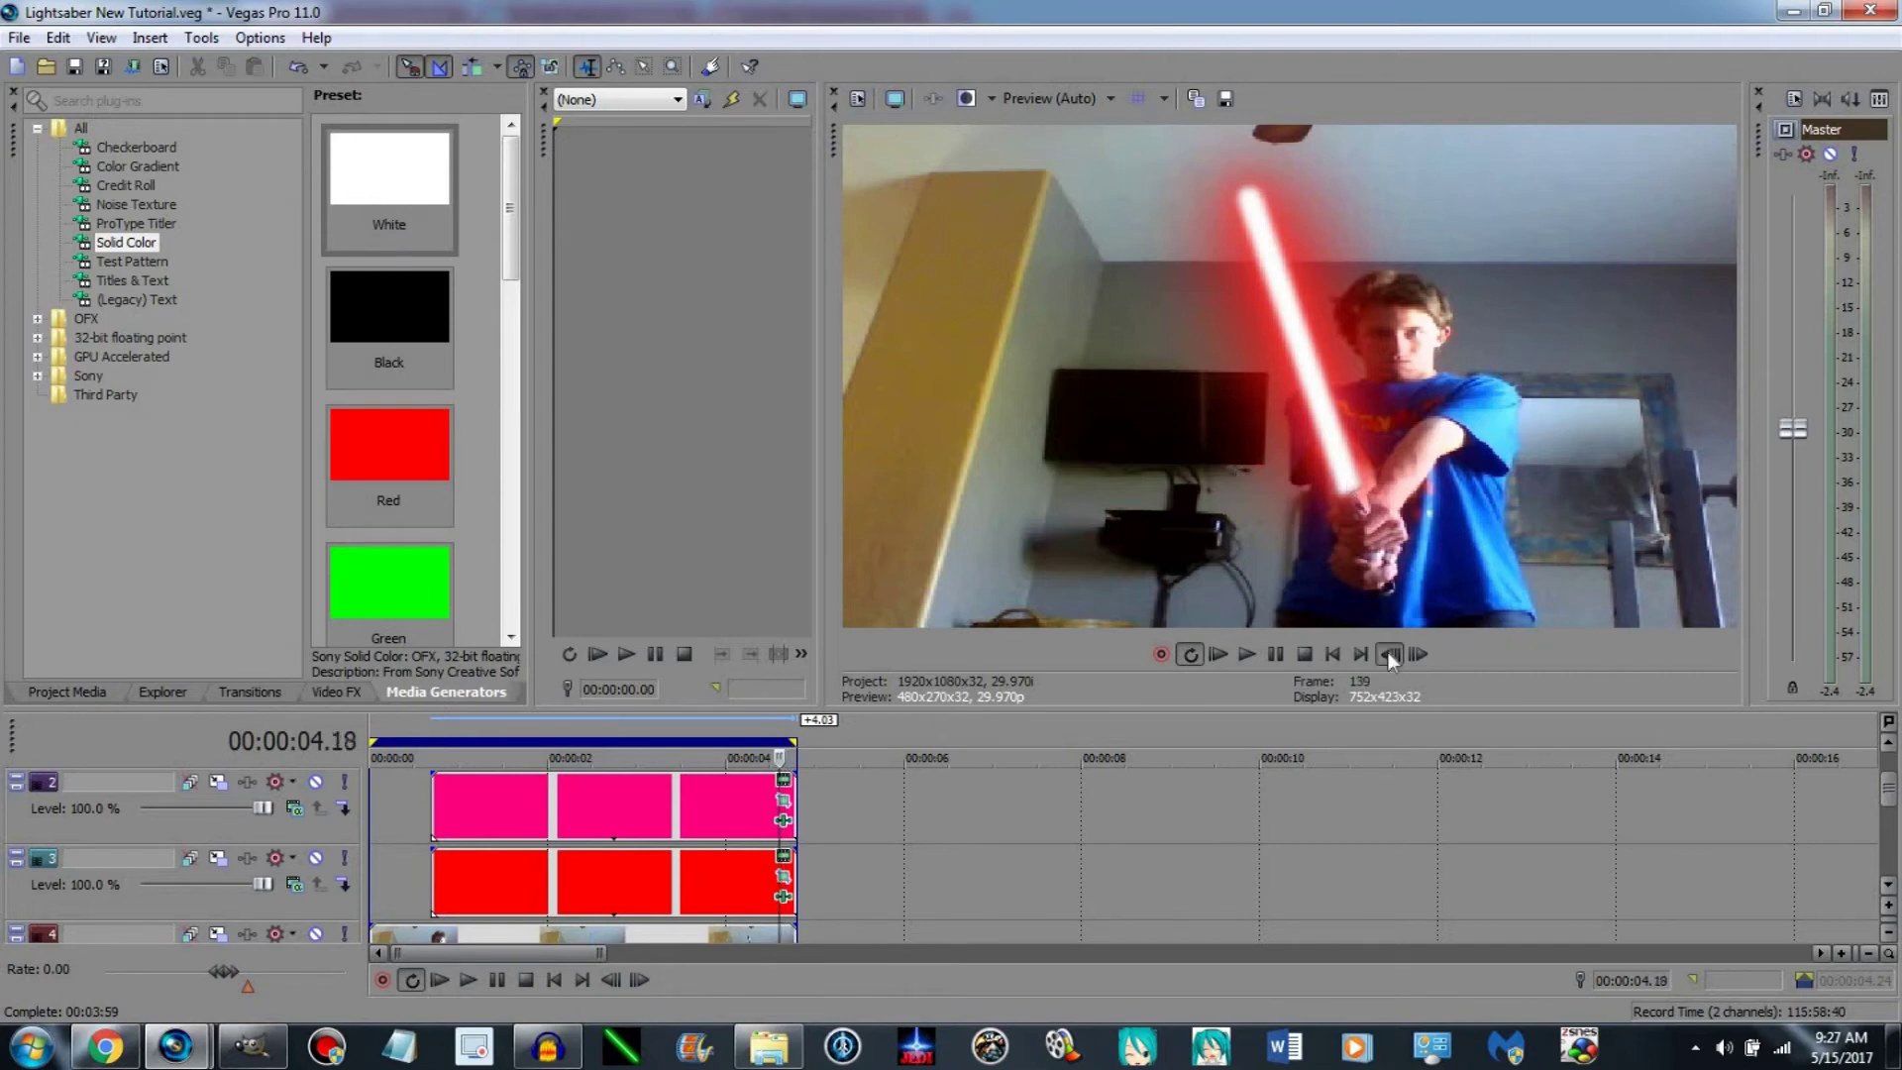
pyautogui.click(1388, 652)
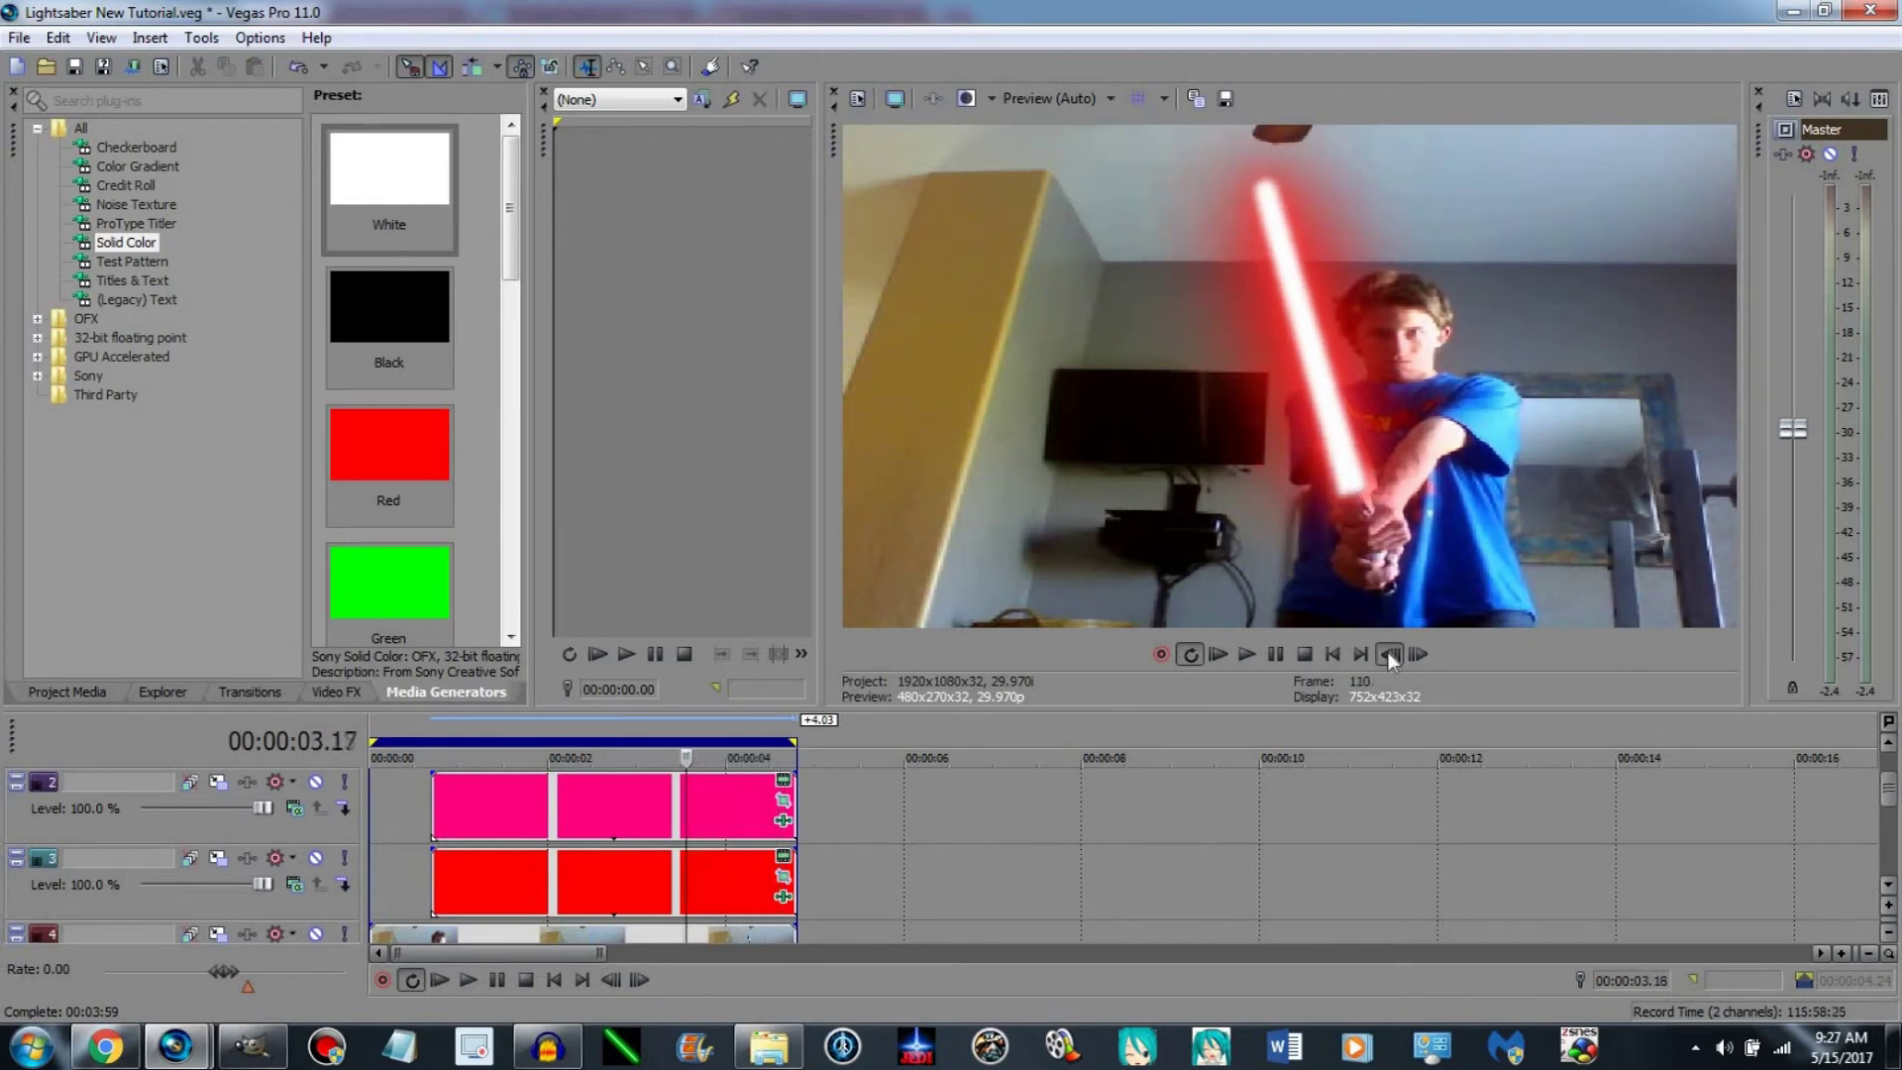
pyautogui.click(784, 900)
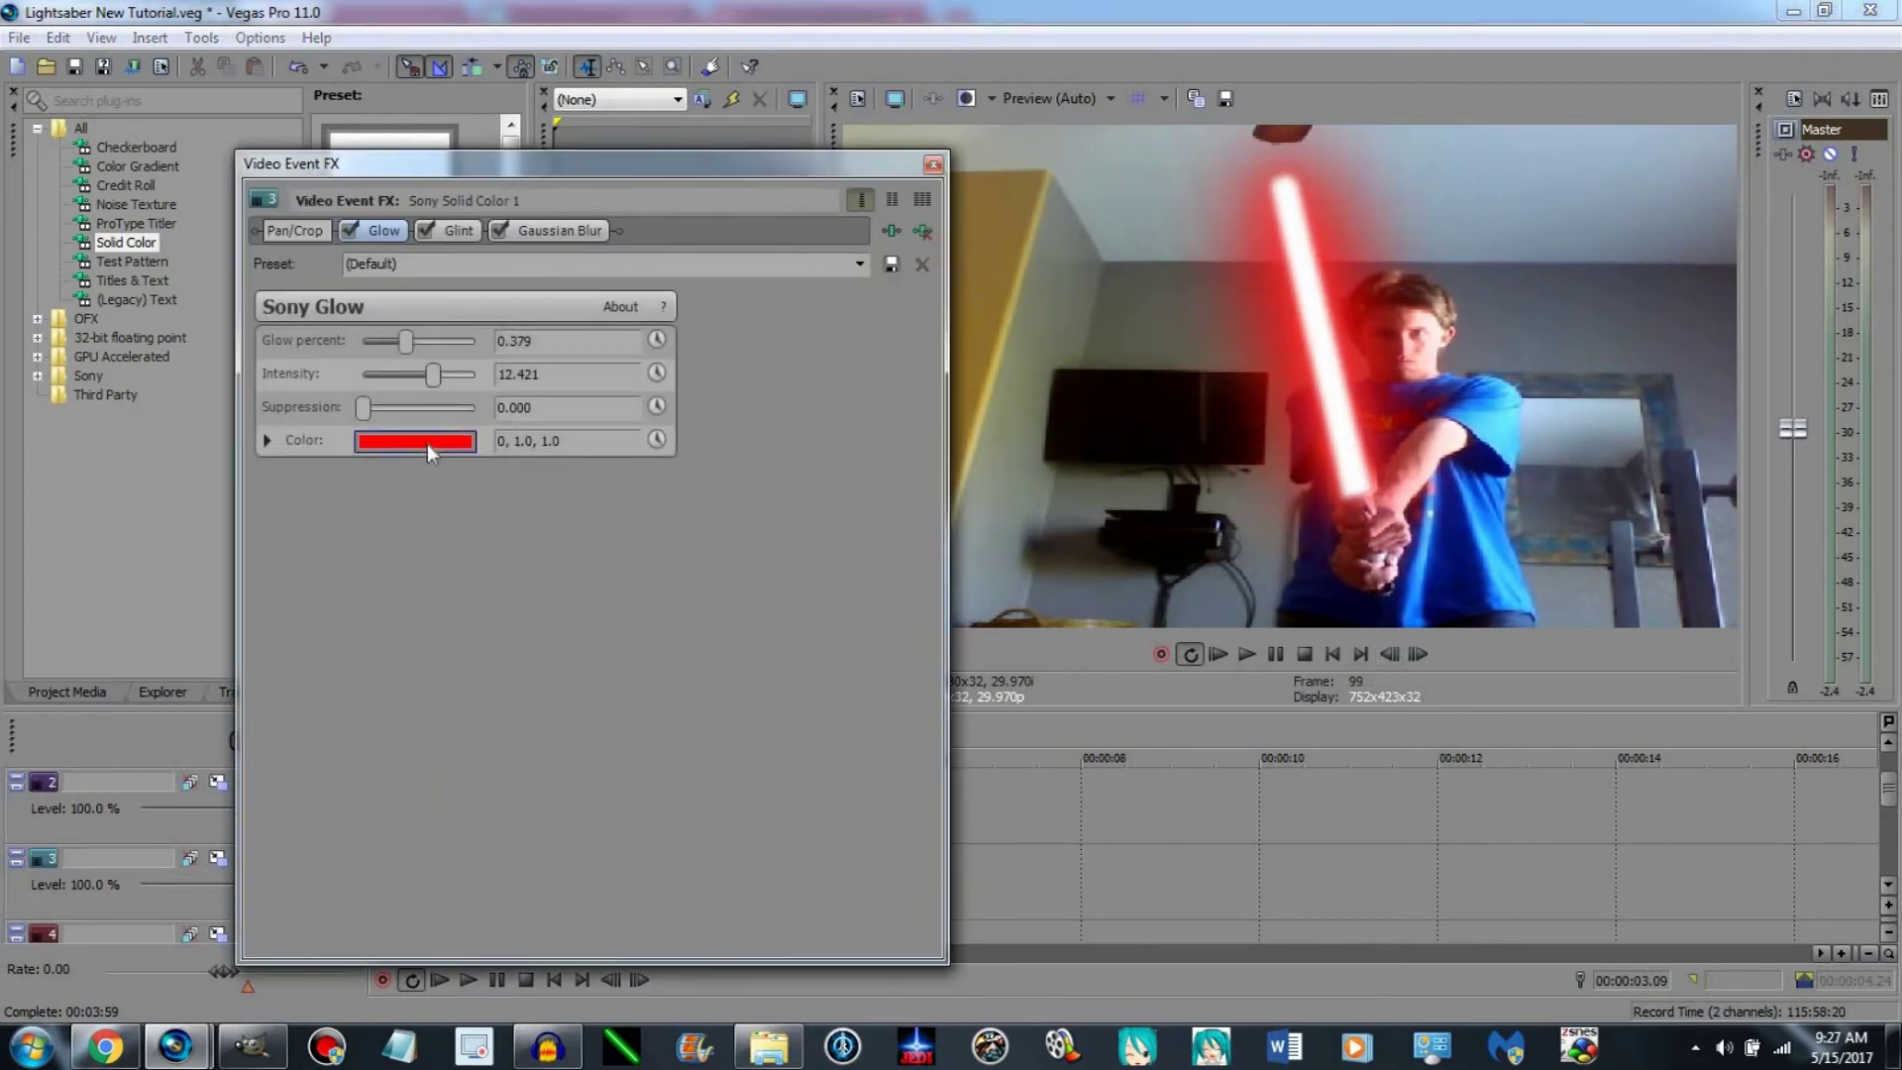
pyautogui.click(426, 442)
pyautogui.click(504, 658)
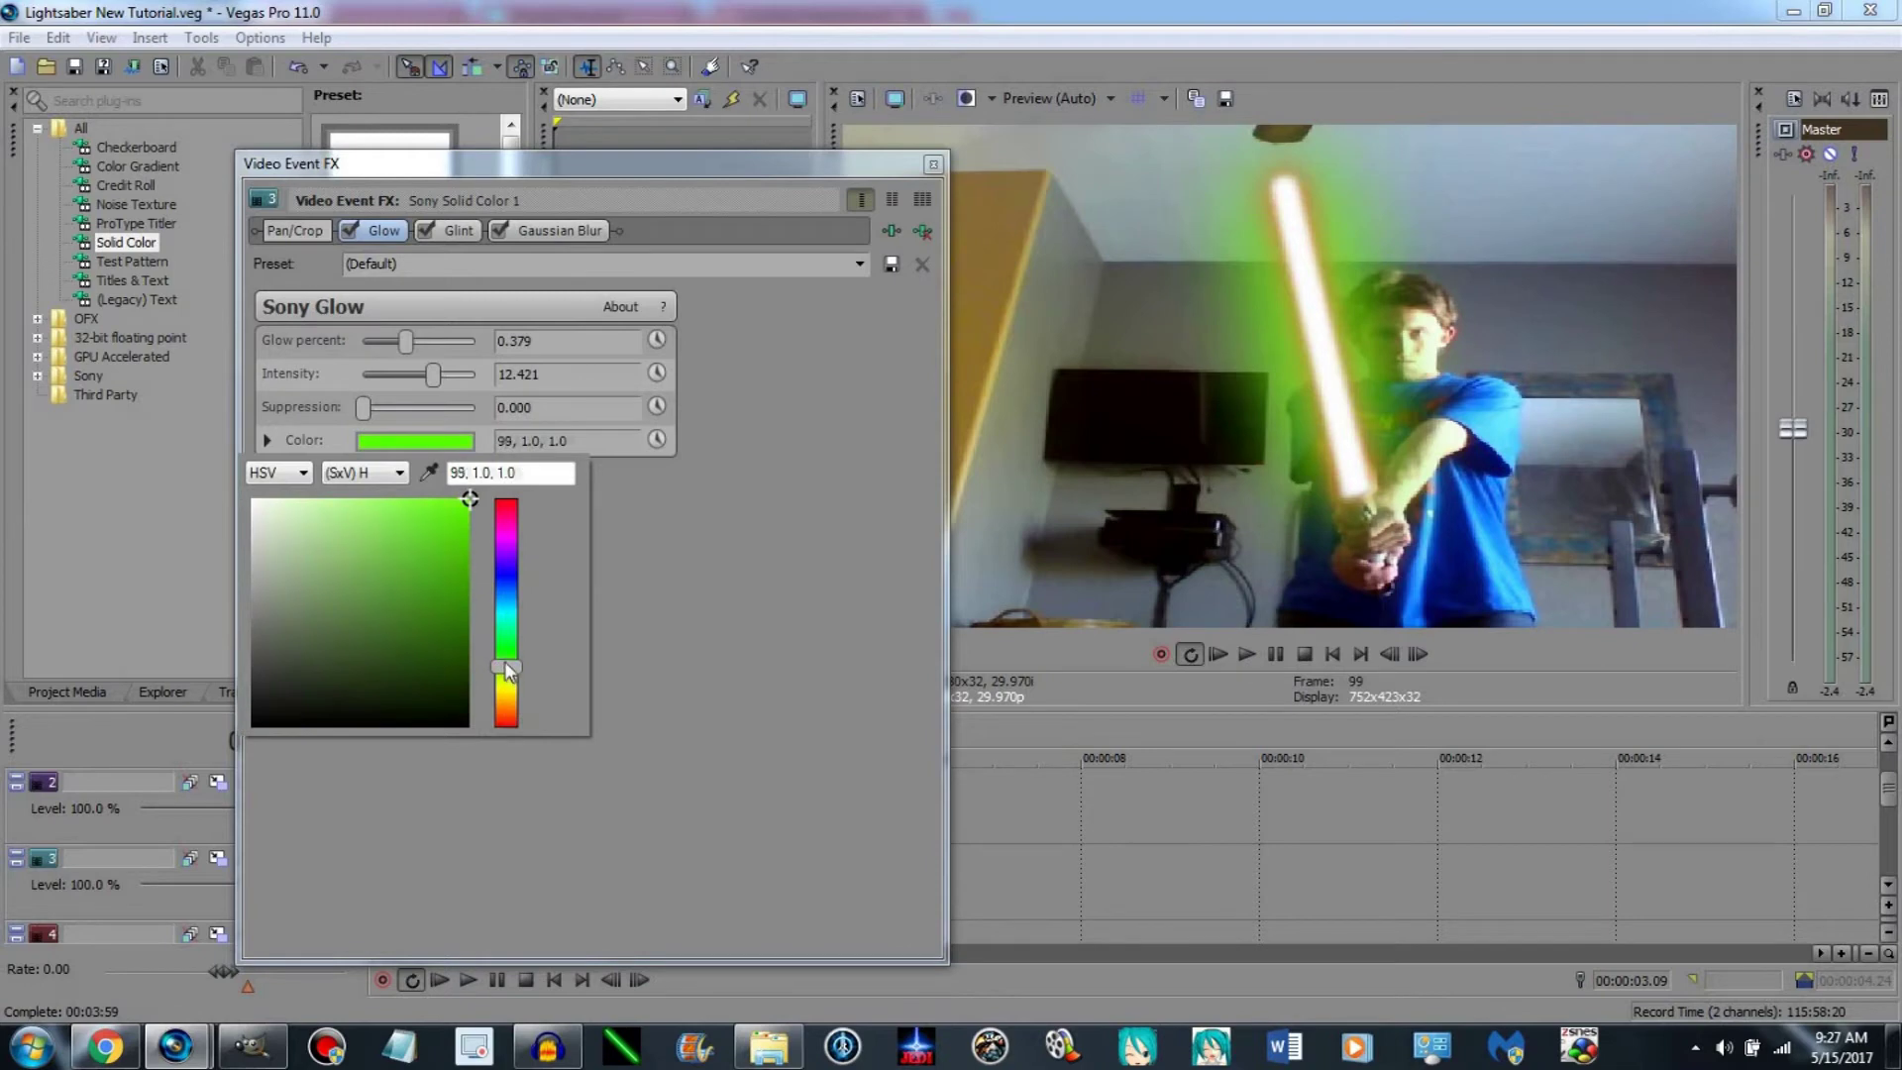
pyautogui.moveTo(506, 666); pyautogui.dragTo(506, 656)
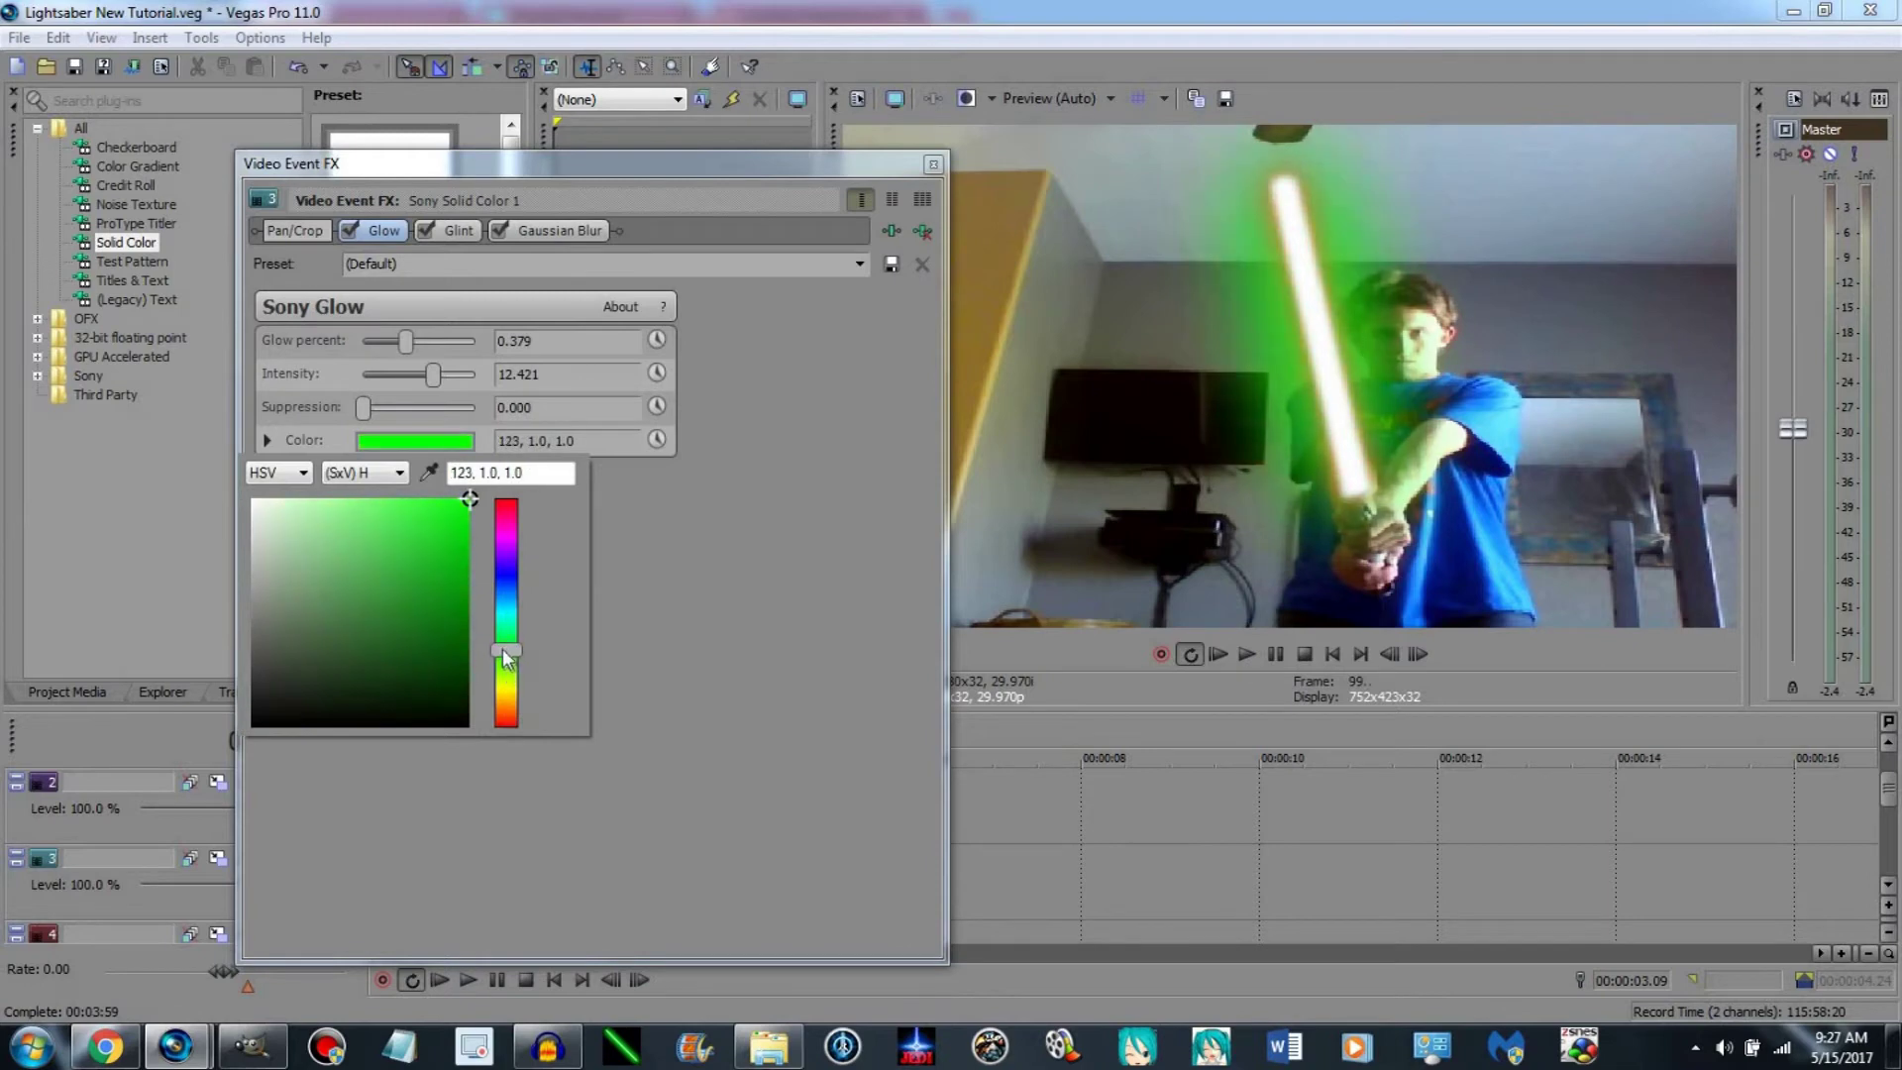
pyautogui.click(461, 546)
pyautogui.click(616, 503)
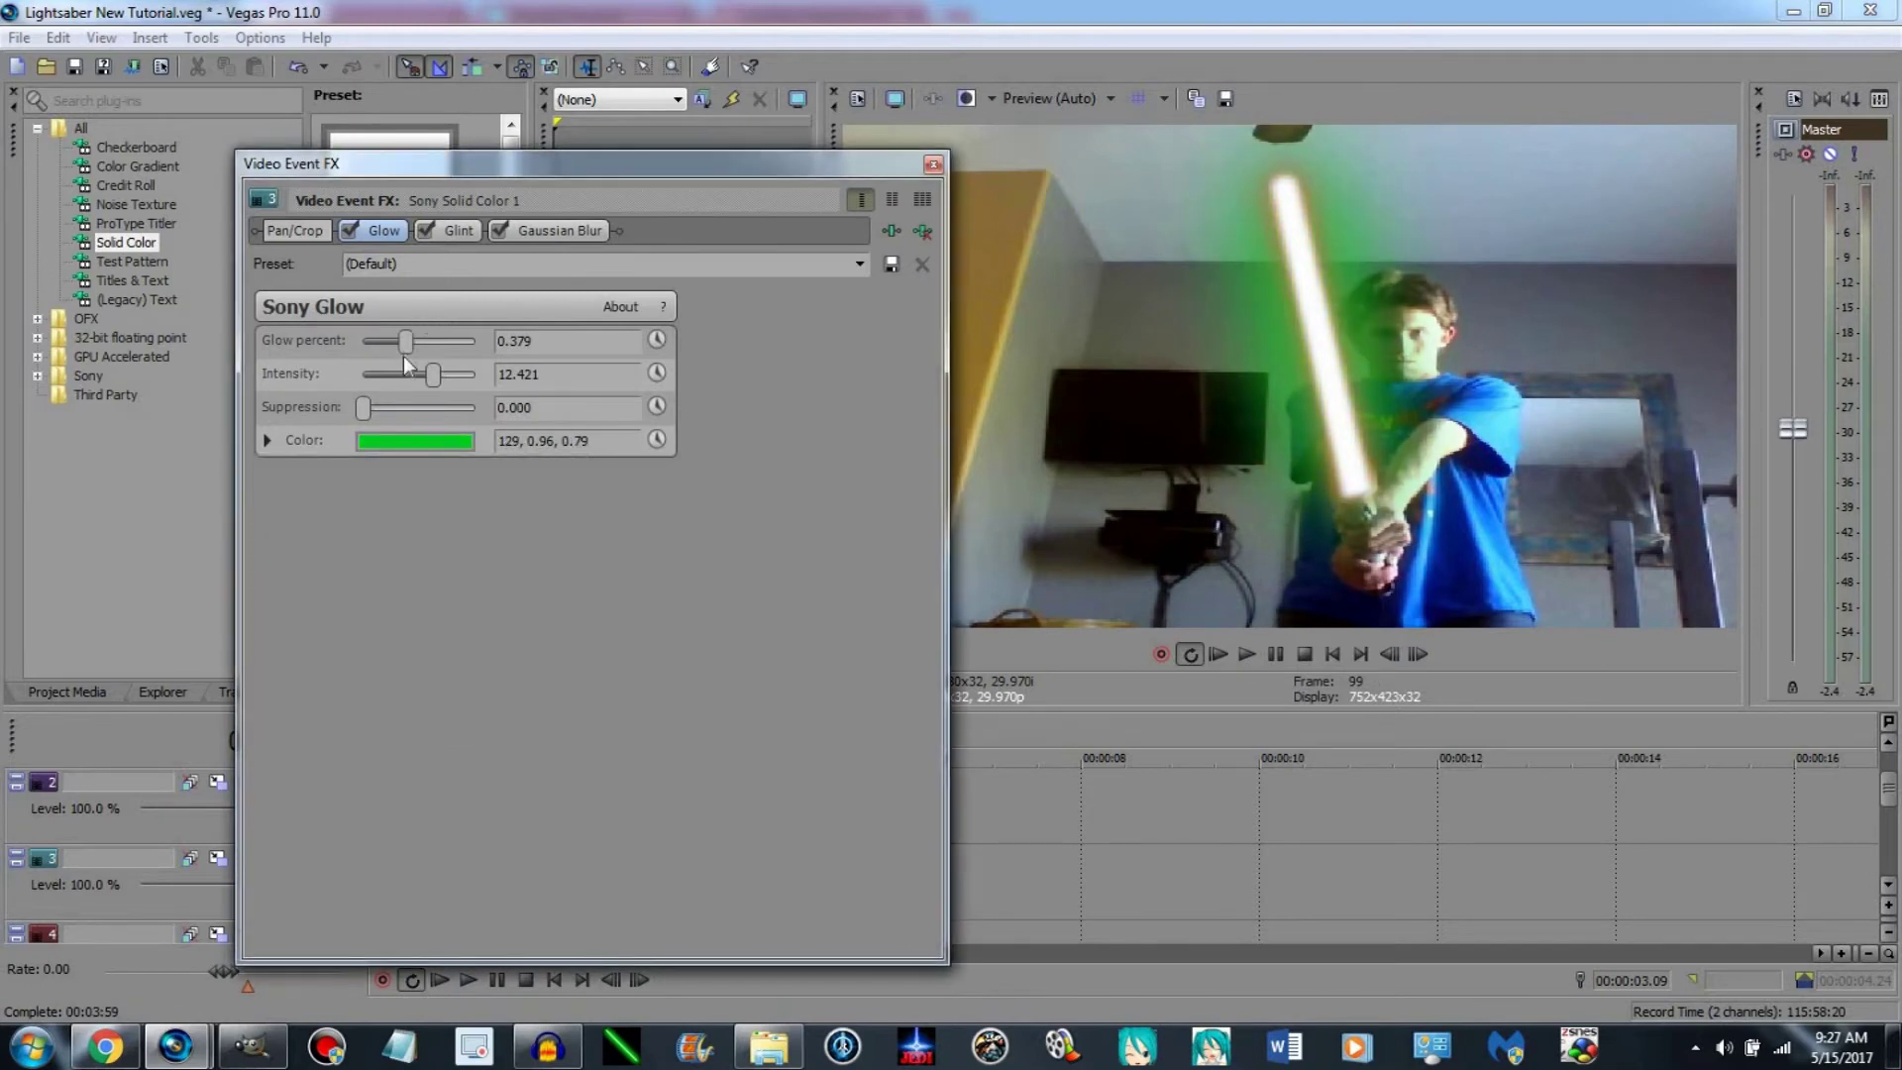
pyautogui.click(933, 163)
# Change the Sony Glow color of the track 2 blade to yellow-green with HSV values 73, 1.0, 1.0.
pyautogui.click(783, 821)
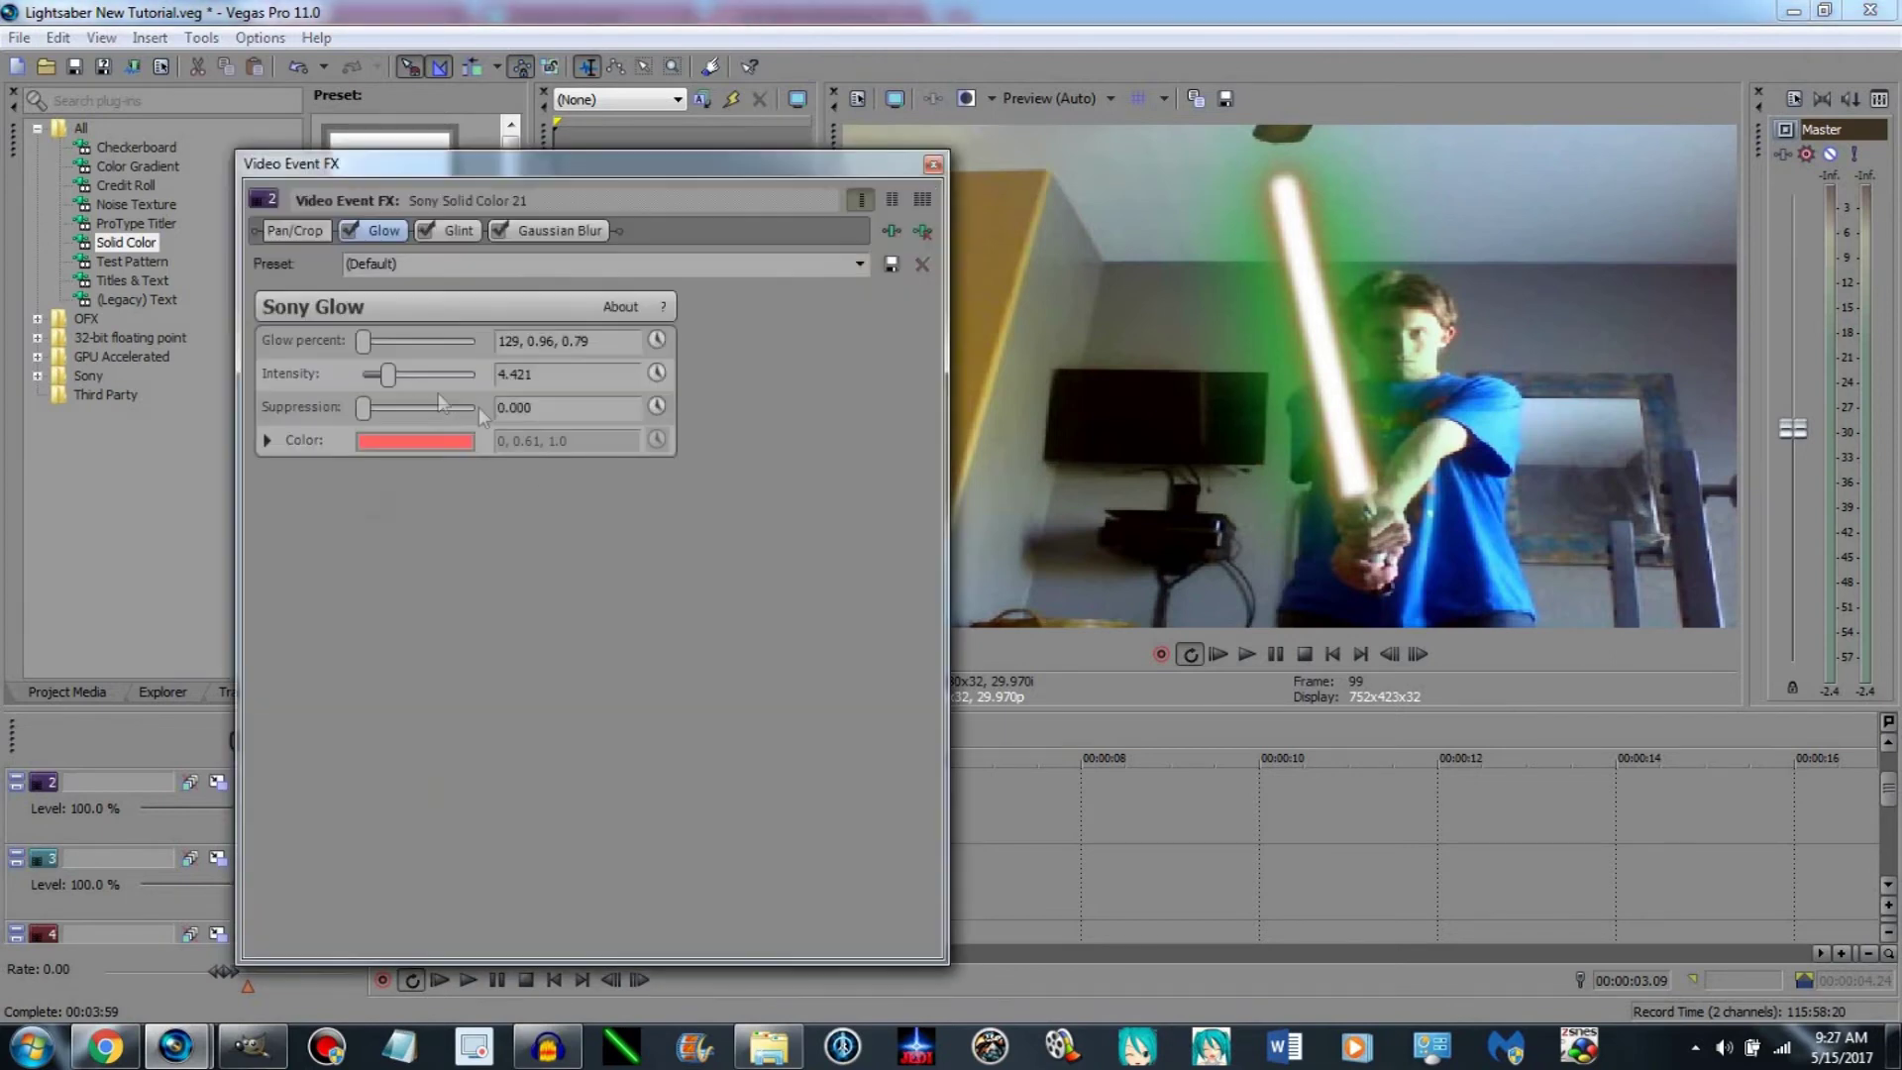
pyautogui.click(412, 443)
pyautogui.moveTo(507, 721); pyautogui.dragTo(505, 657)
pyautogui.click(410, 508)
pyautogui.click(468, 500)
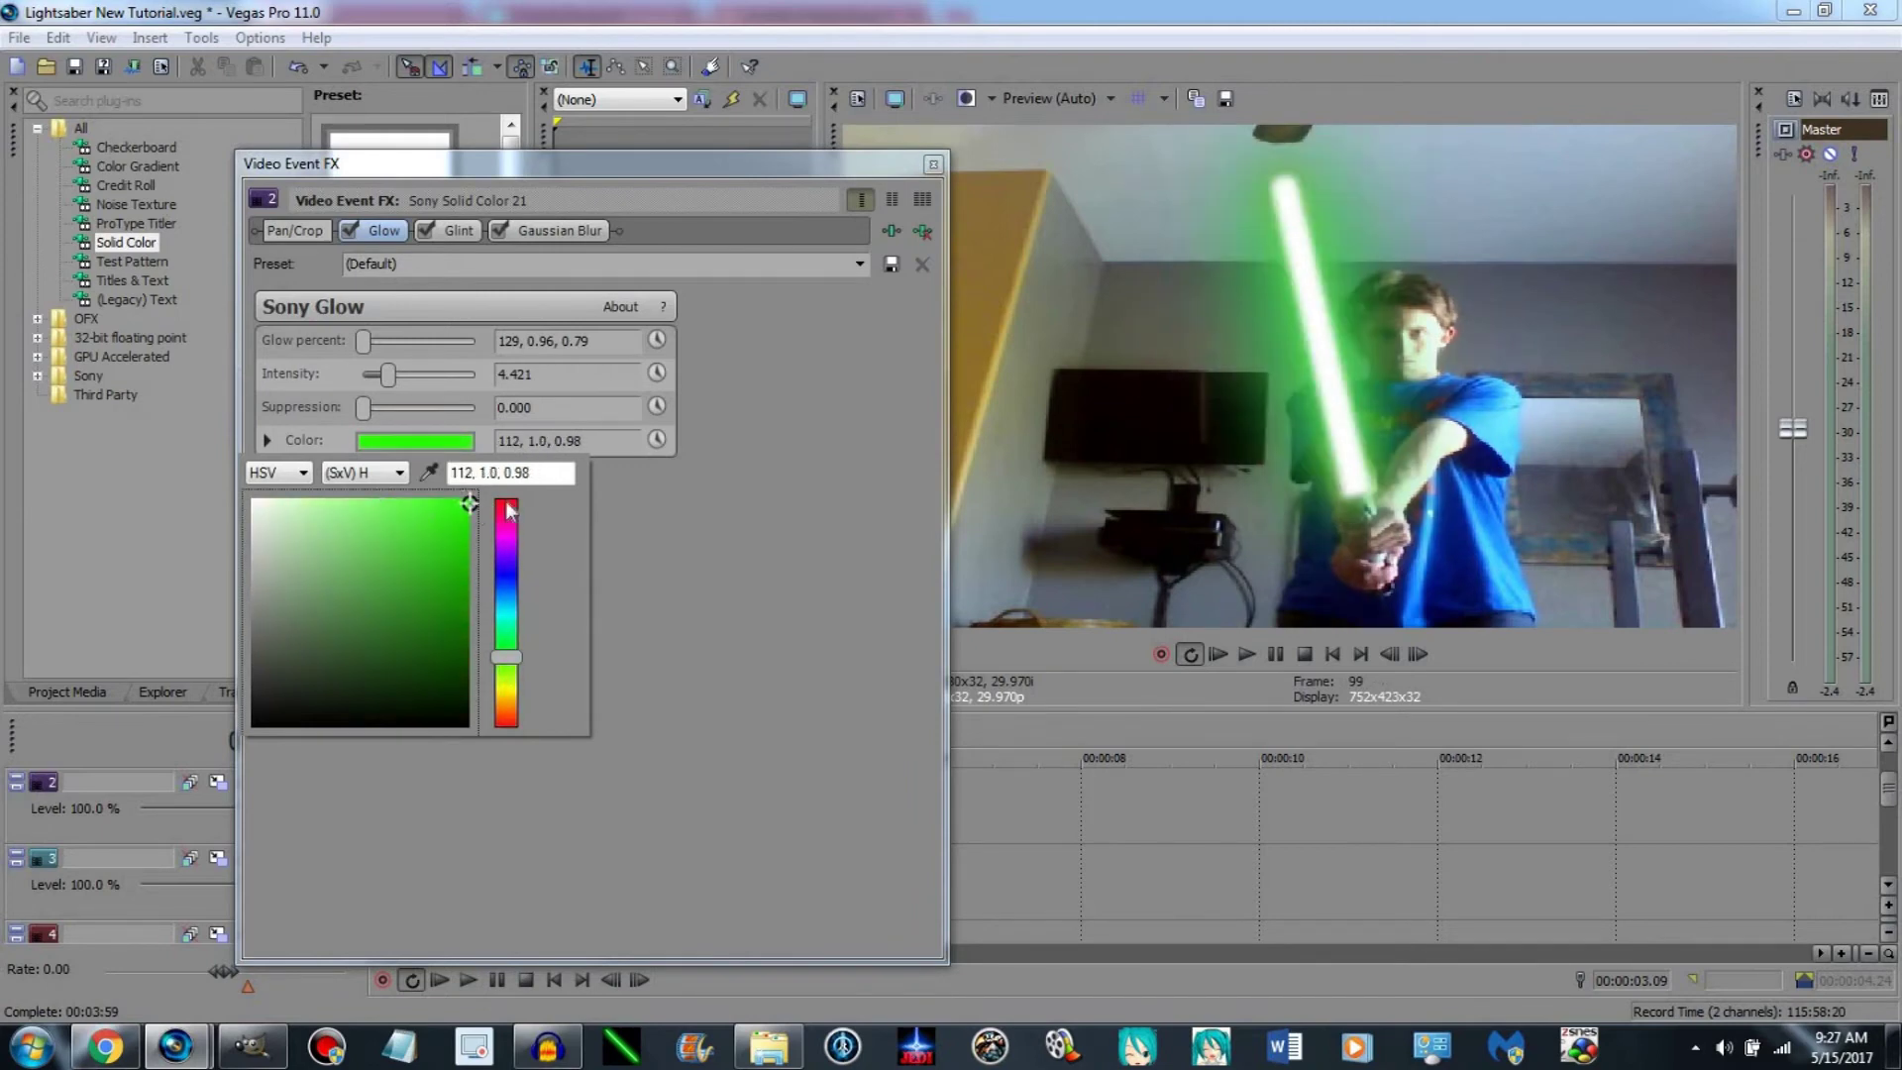
pyautogui.click(744, 693)
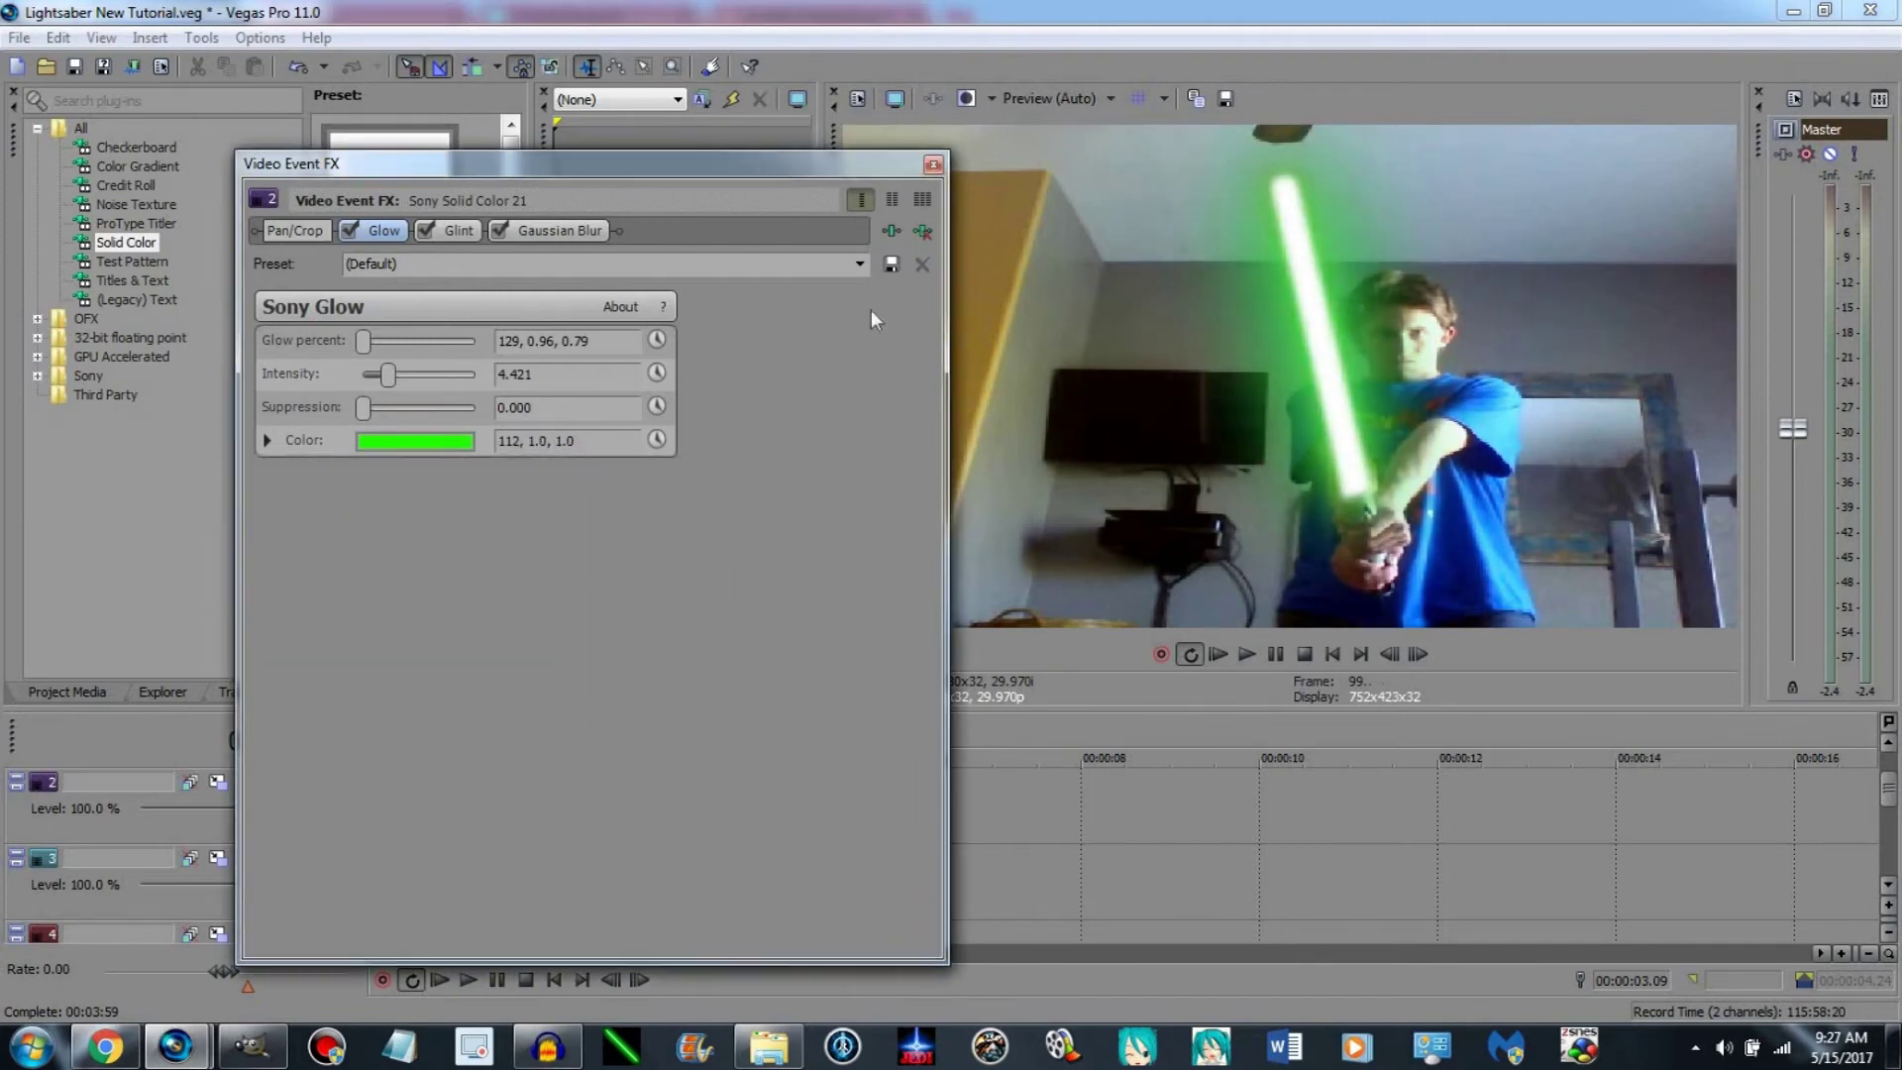
pyautogui.click(430, 444)
pyautogui.moveTo(509, 656); pyautogui.dragTo(514, 669)
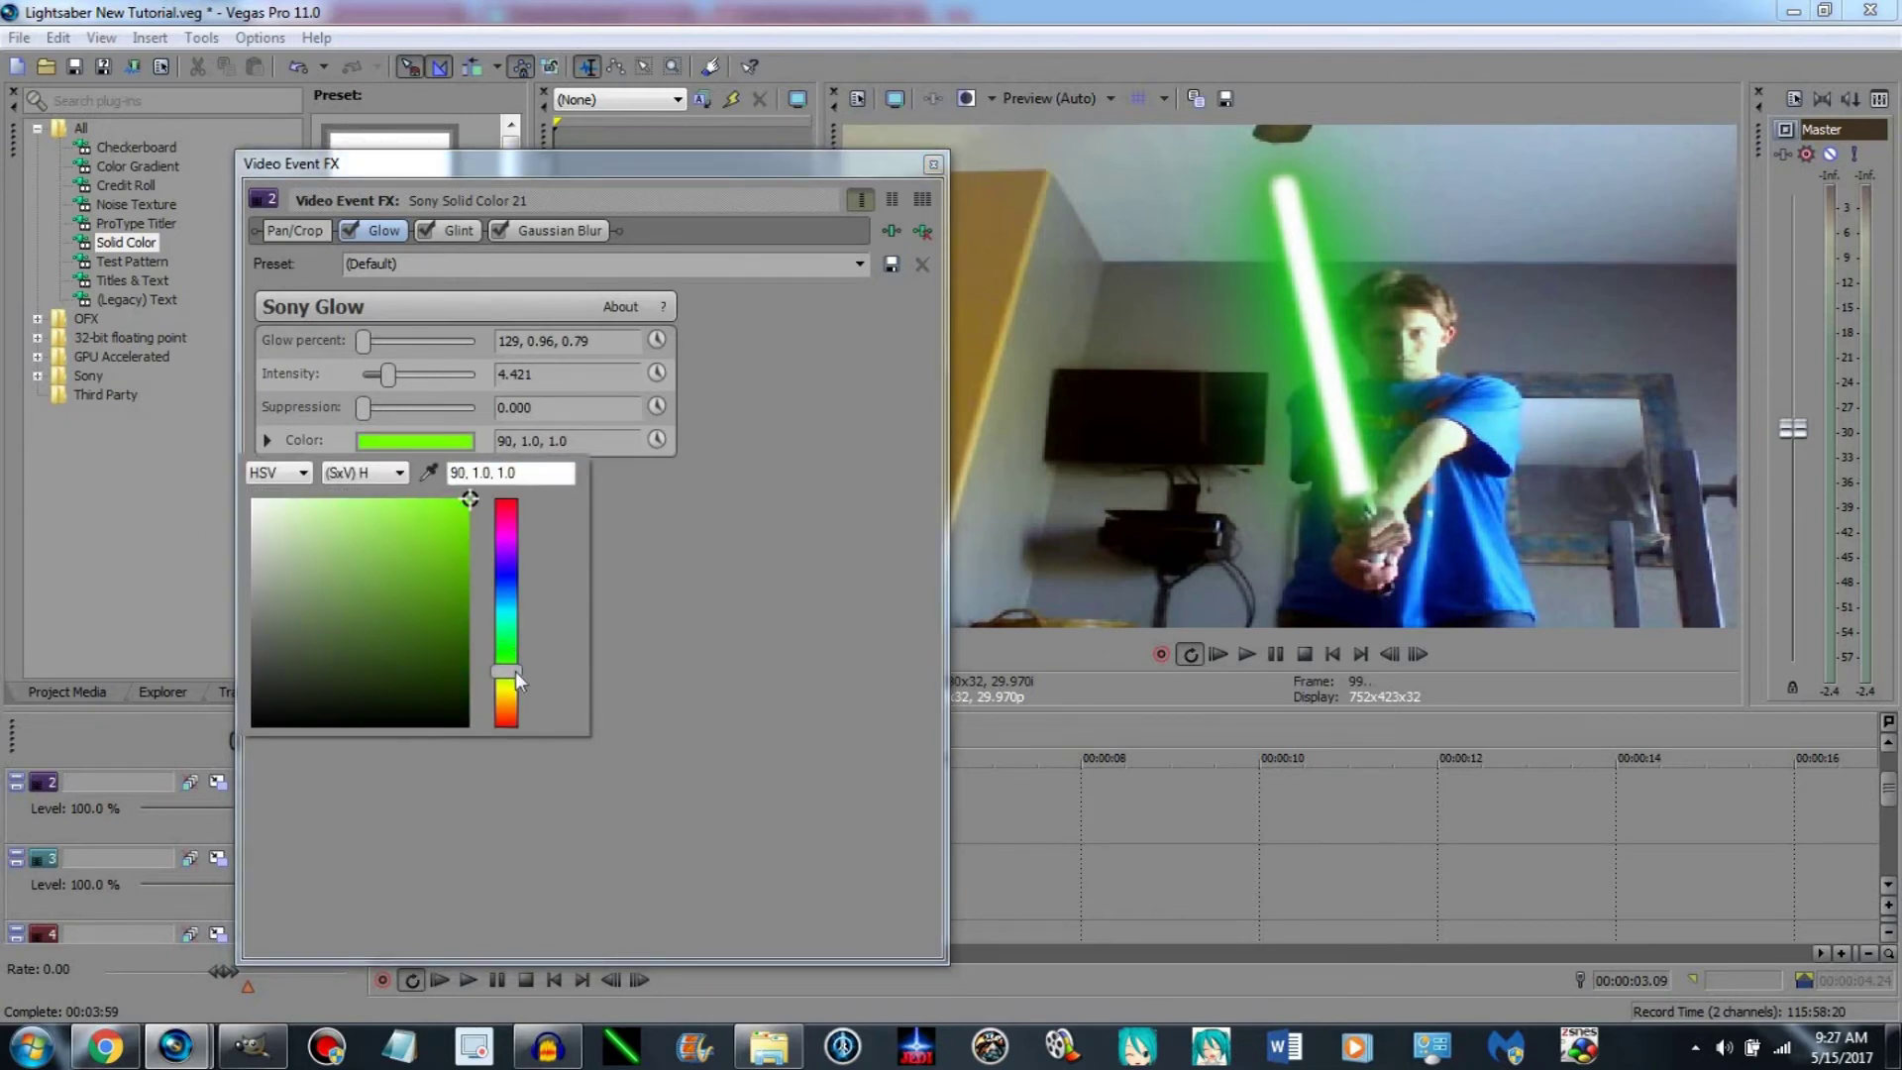
pyautogui.moveTo(516, 664)
pyautogui.mouseDown()
pyautogui.moveTo(544, 456)
pyautogui.moveTo(538, 678)
pyautogui.mouseUp()
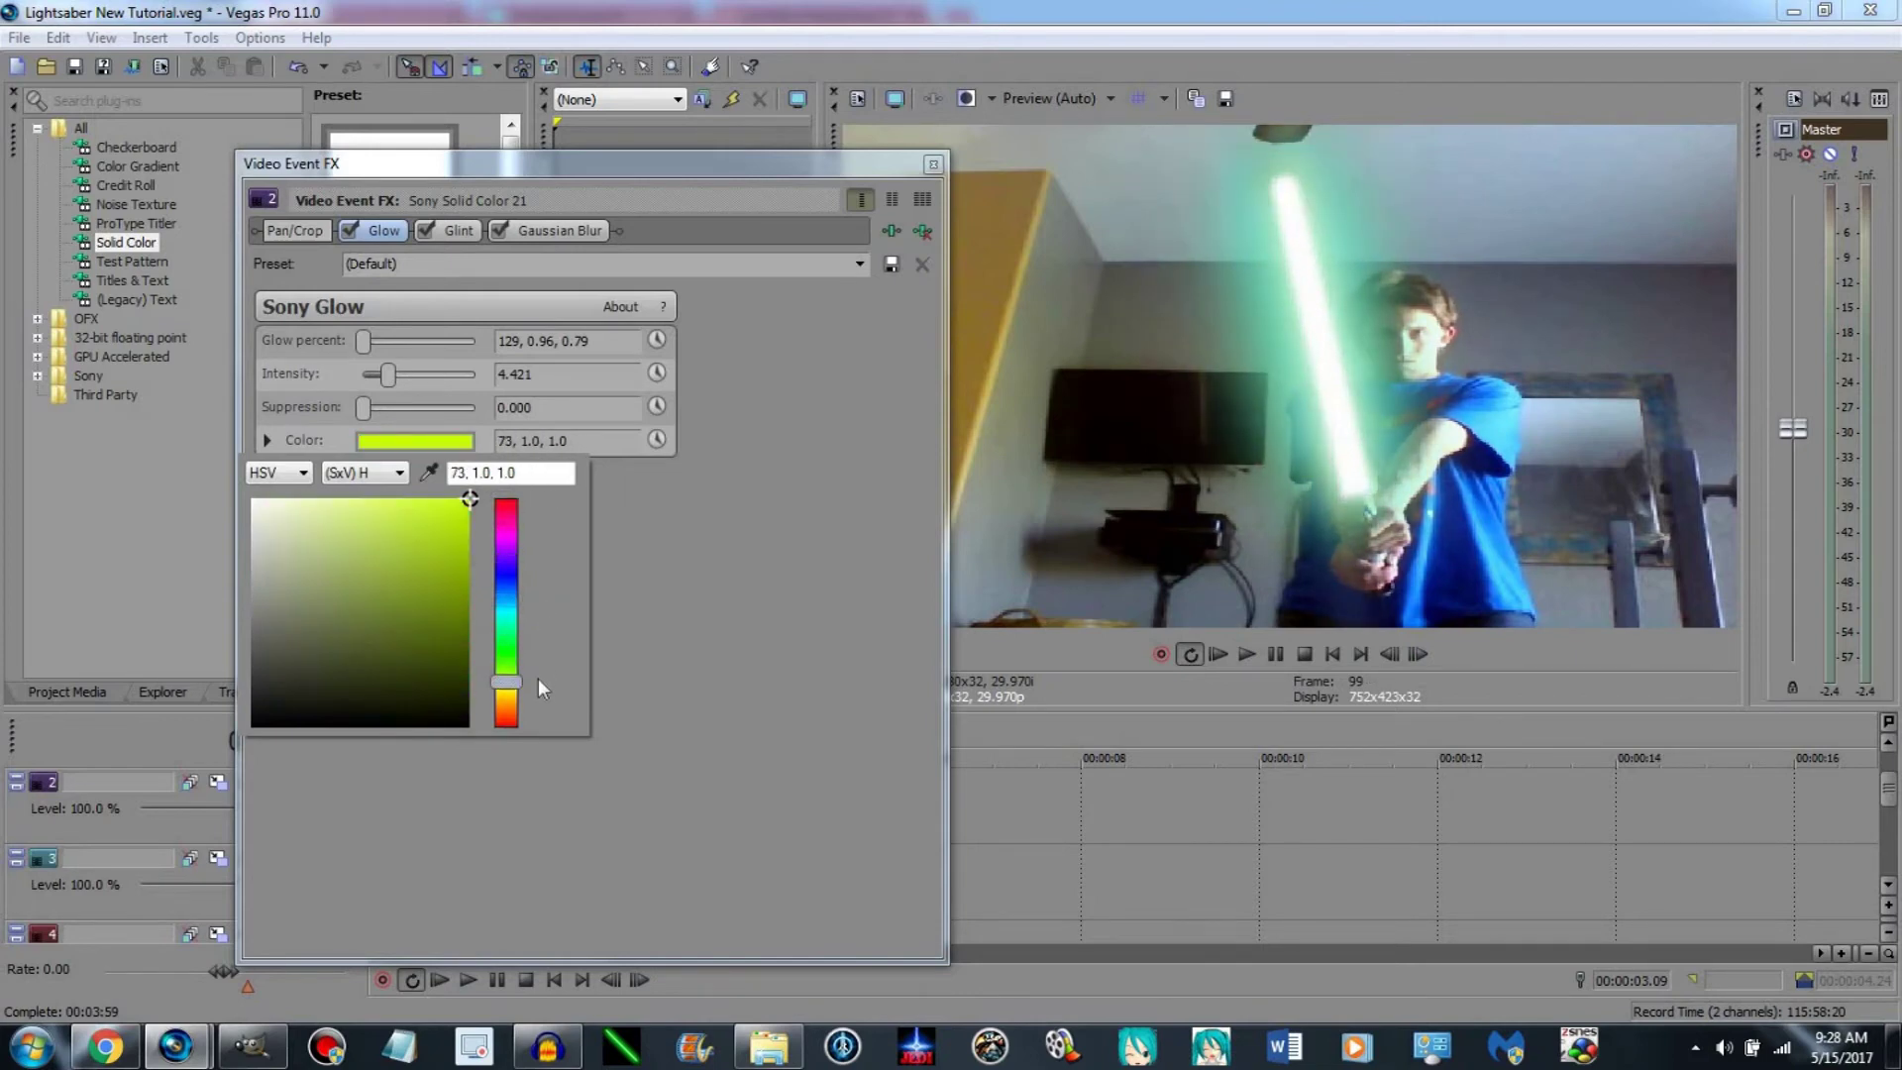
pyautogui.click(933, 162)
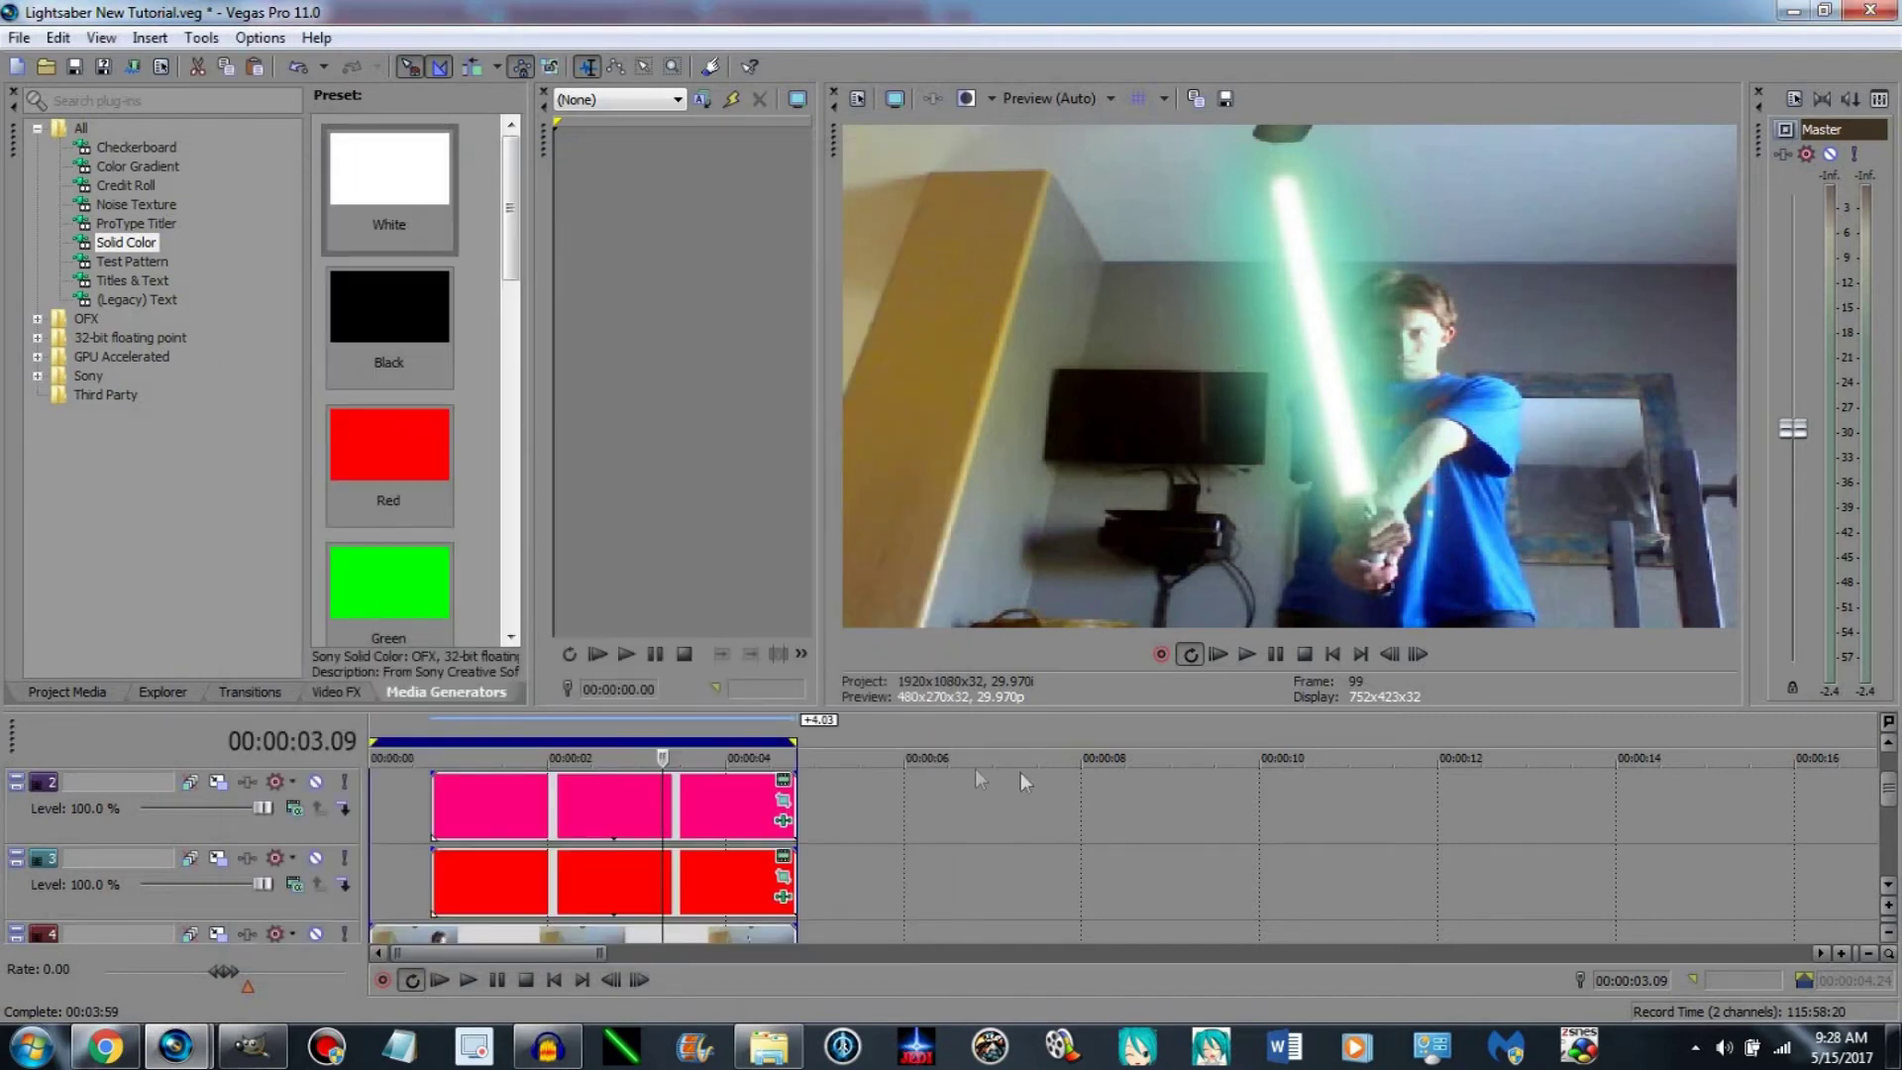
# Recolor the track 2 blade's generated solid color to yellow with values 54, 1.0, 1.0, 1.0.
pyautogui.click(784, 790)
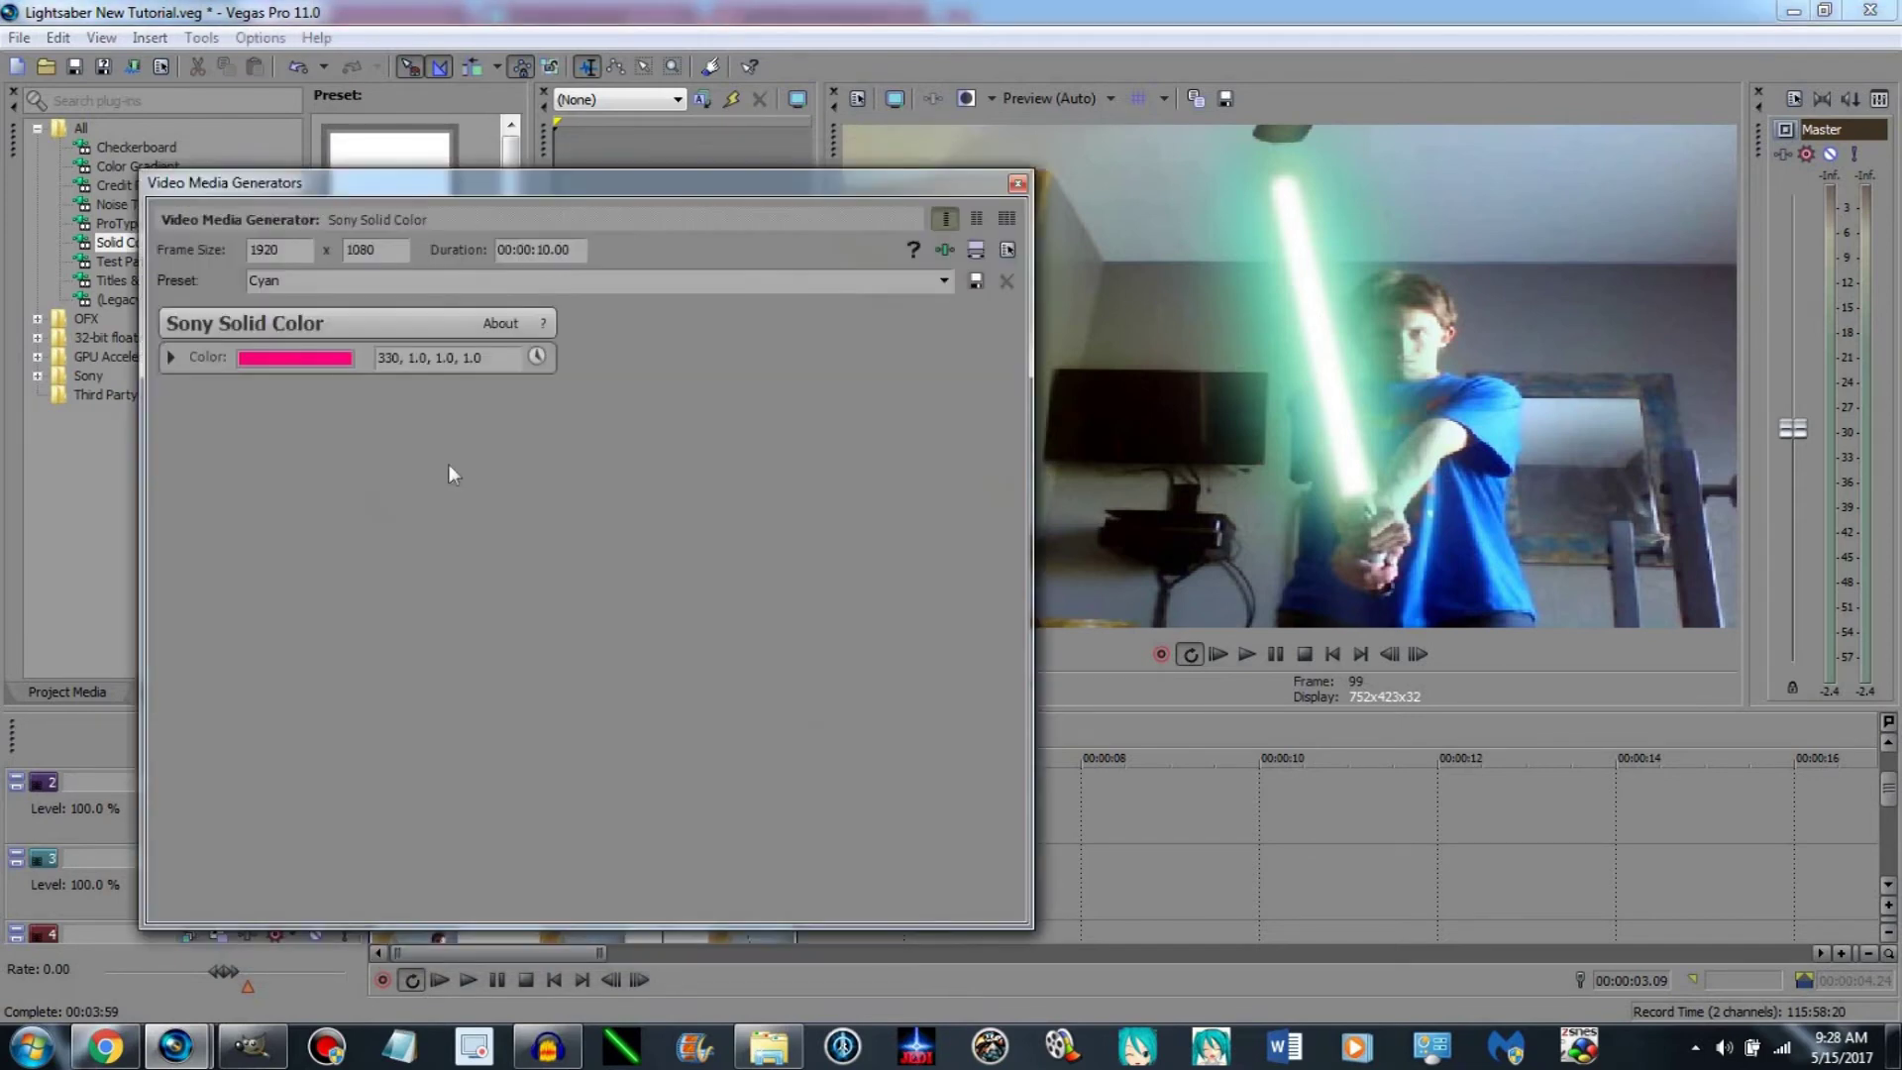
pyautogui.click(325, 354)
pyautogui.moveTo(387, 622); pyautogui.dragTo(386, 606)
pyautogui.click(797, 516)
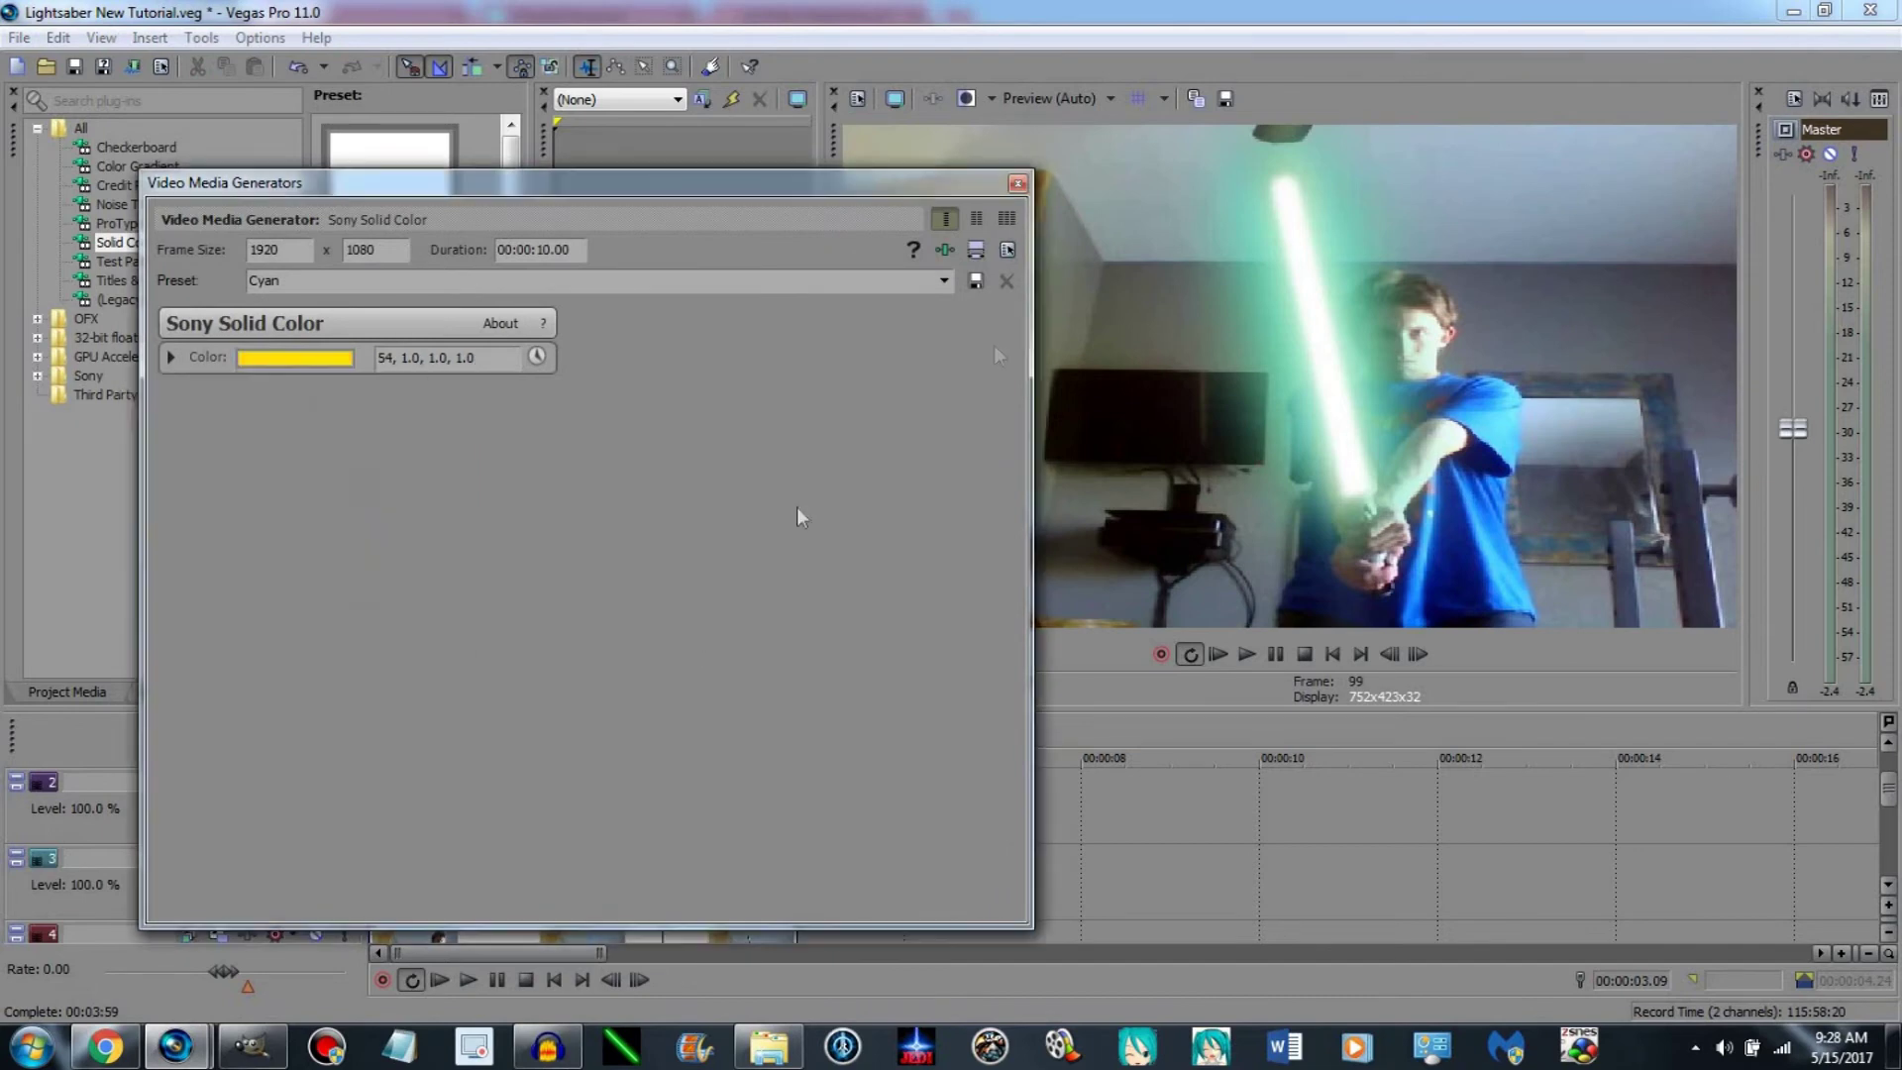
pyautogui.click(1018, 185)
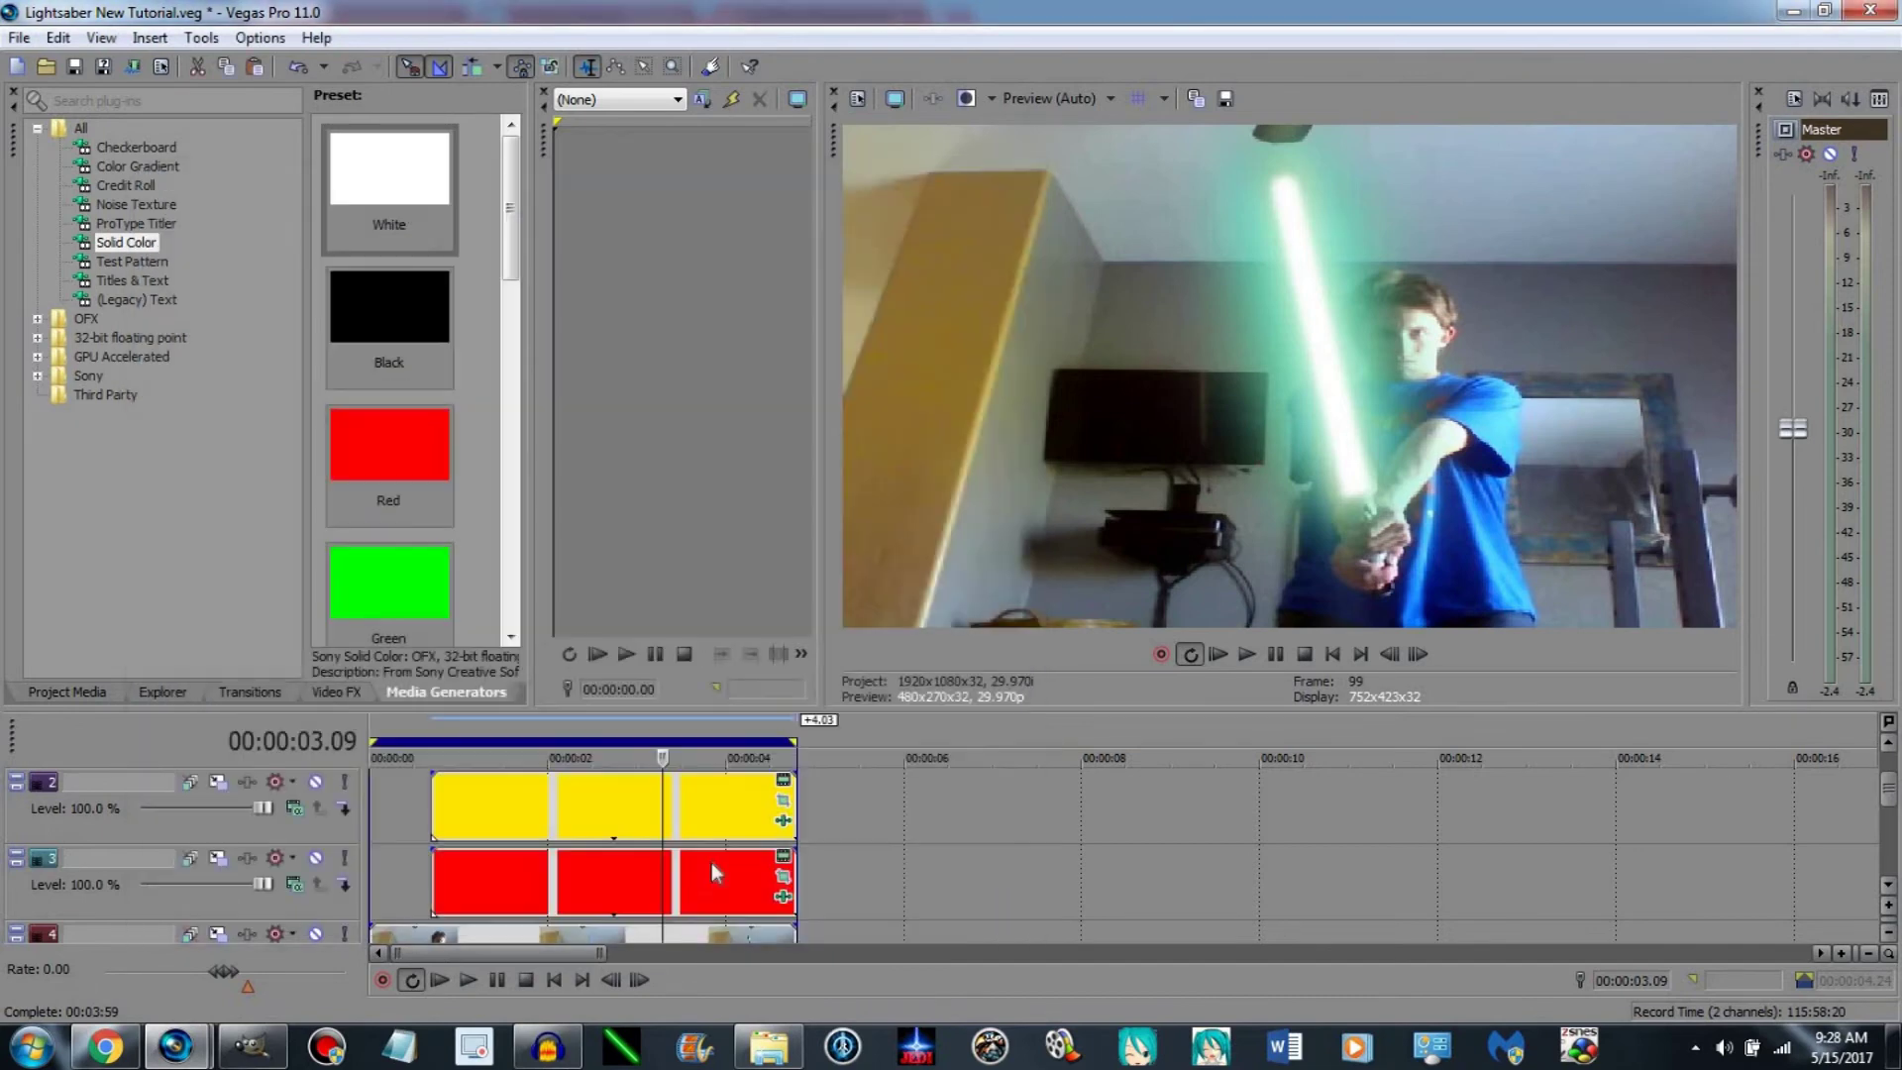
# Recolor the track 3 blade's generated solid color to green with values 108, 1.0, 1.0, 1.0.
pyautogui.click(785, 860)
pyautogui.click(305, 359)
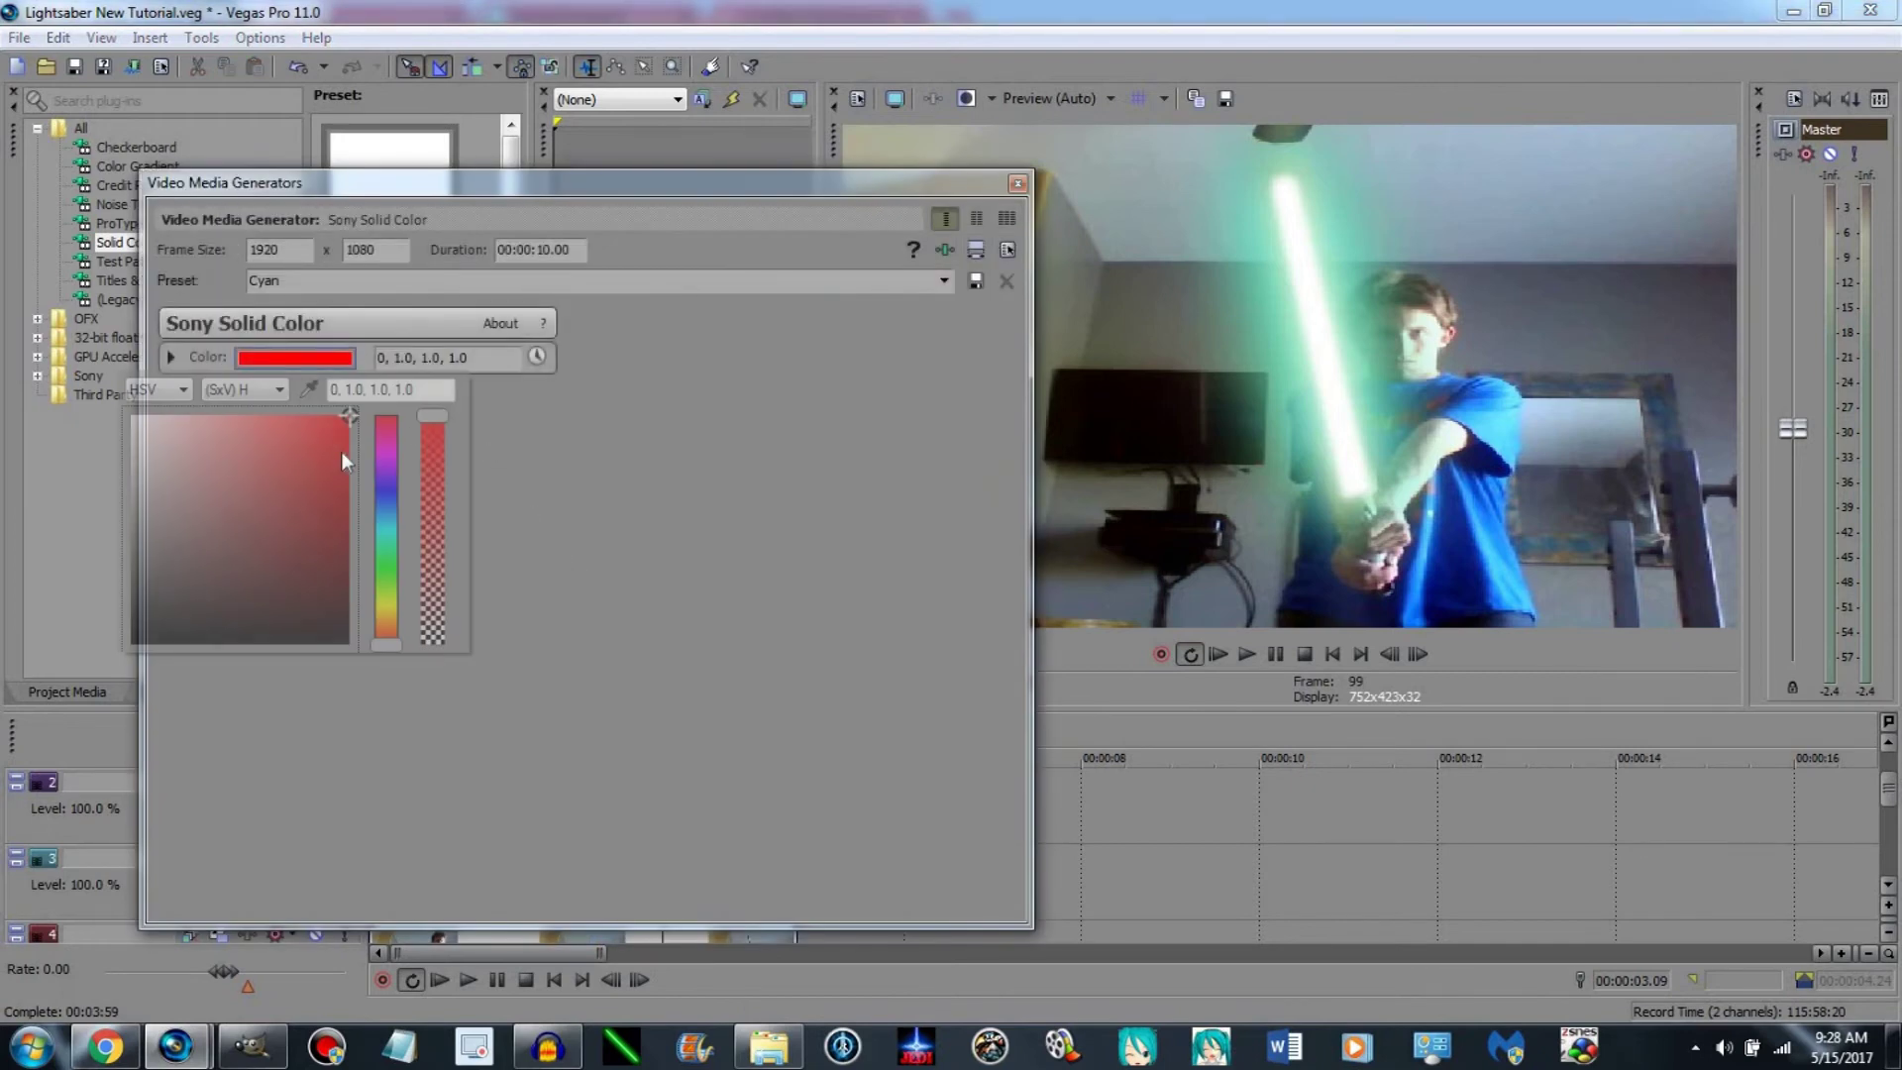
pyautogui.click(390, 564)
pyautogui.click(394, 576)
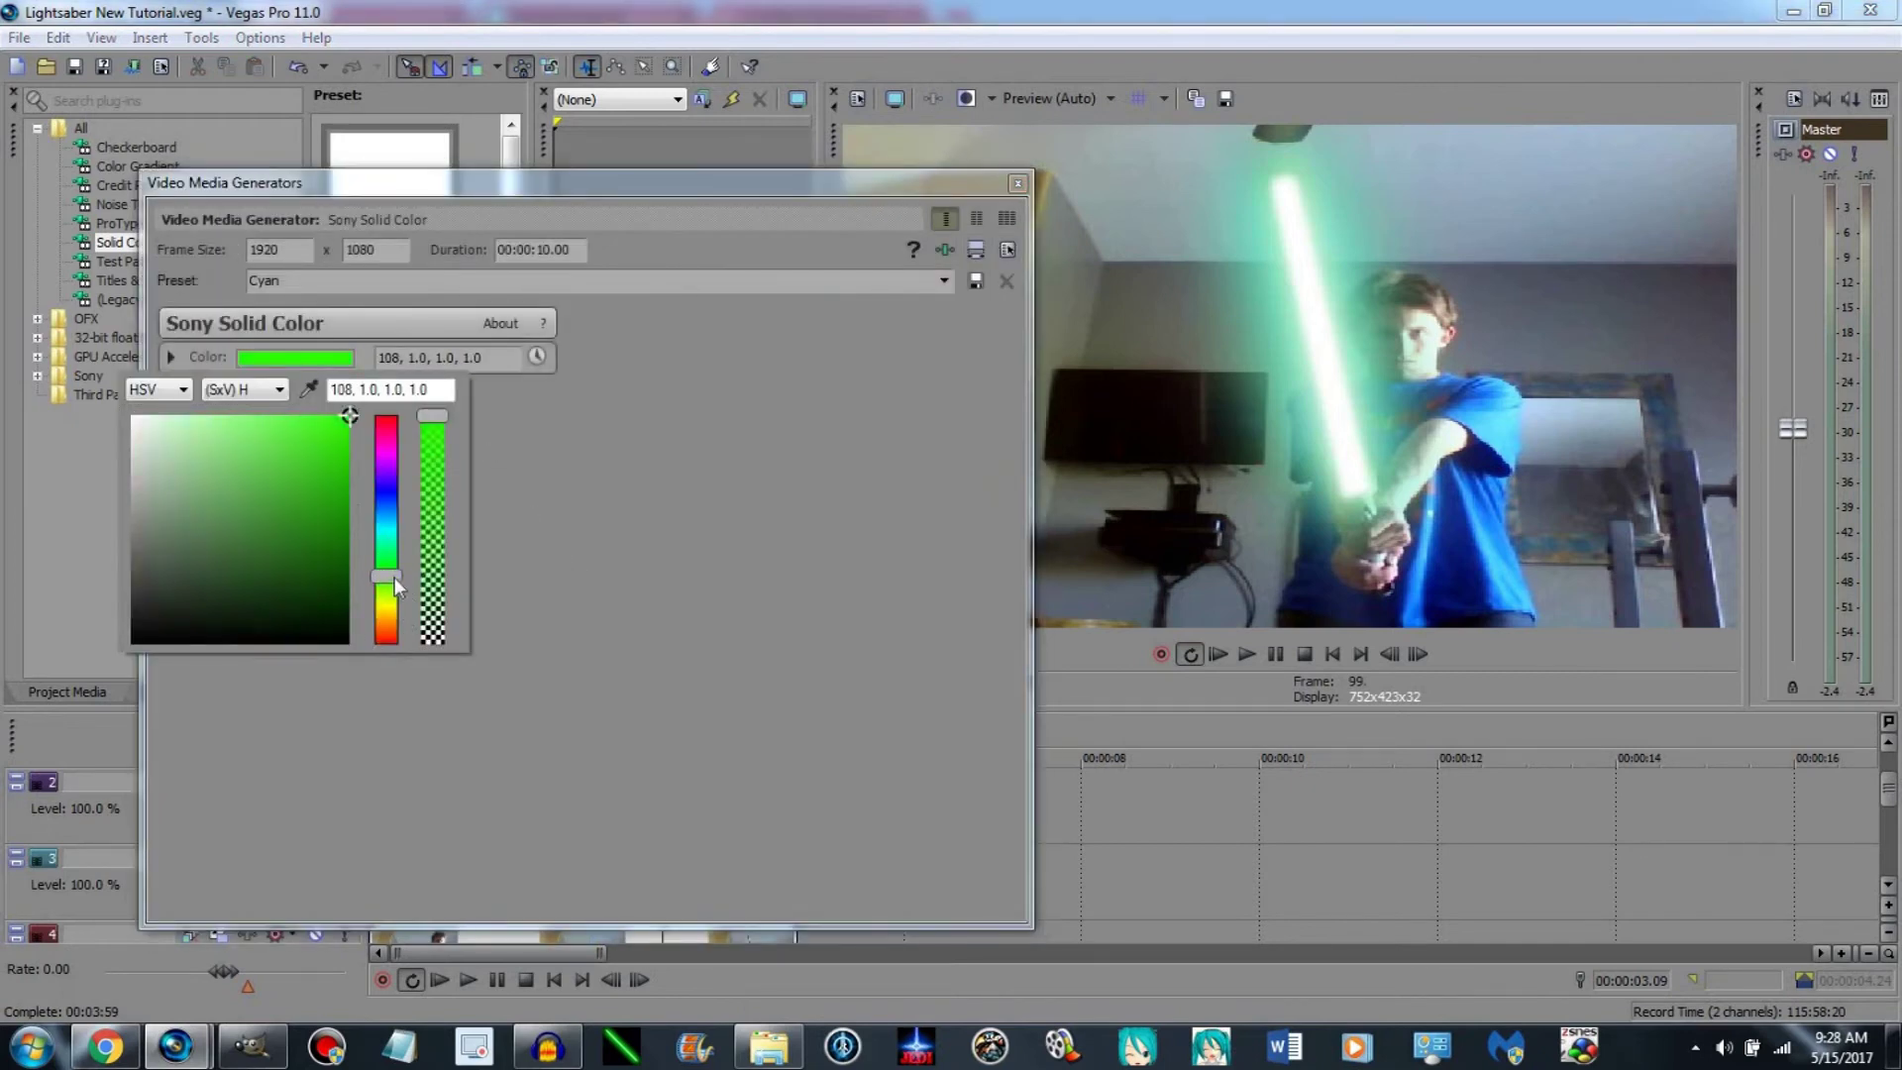
pyautogui.click(988, 406)
pyautogui.click(1017, 184)
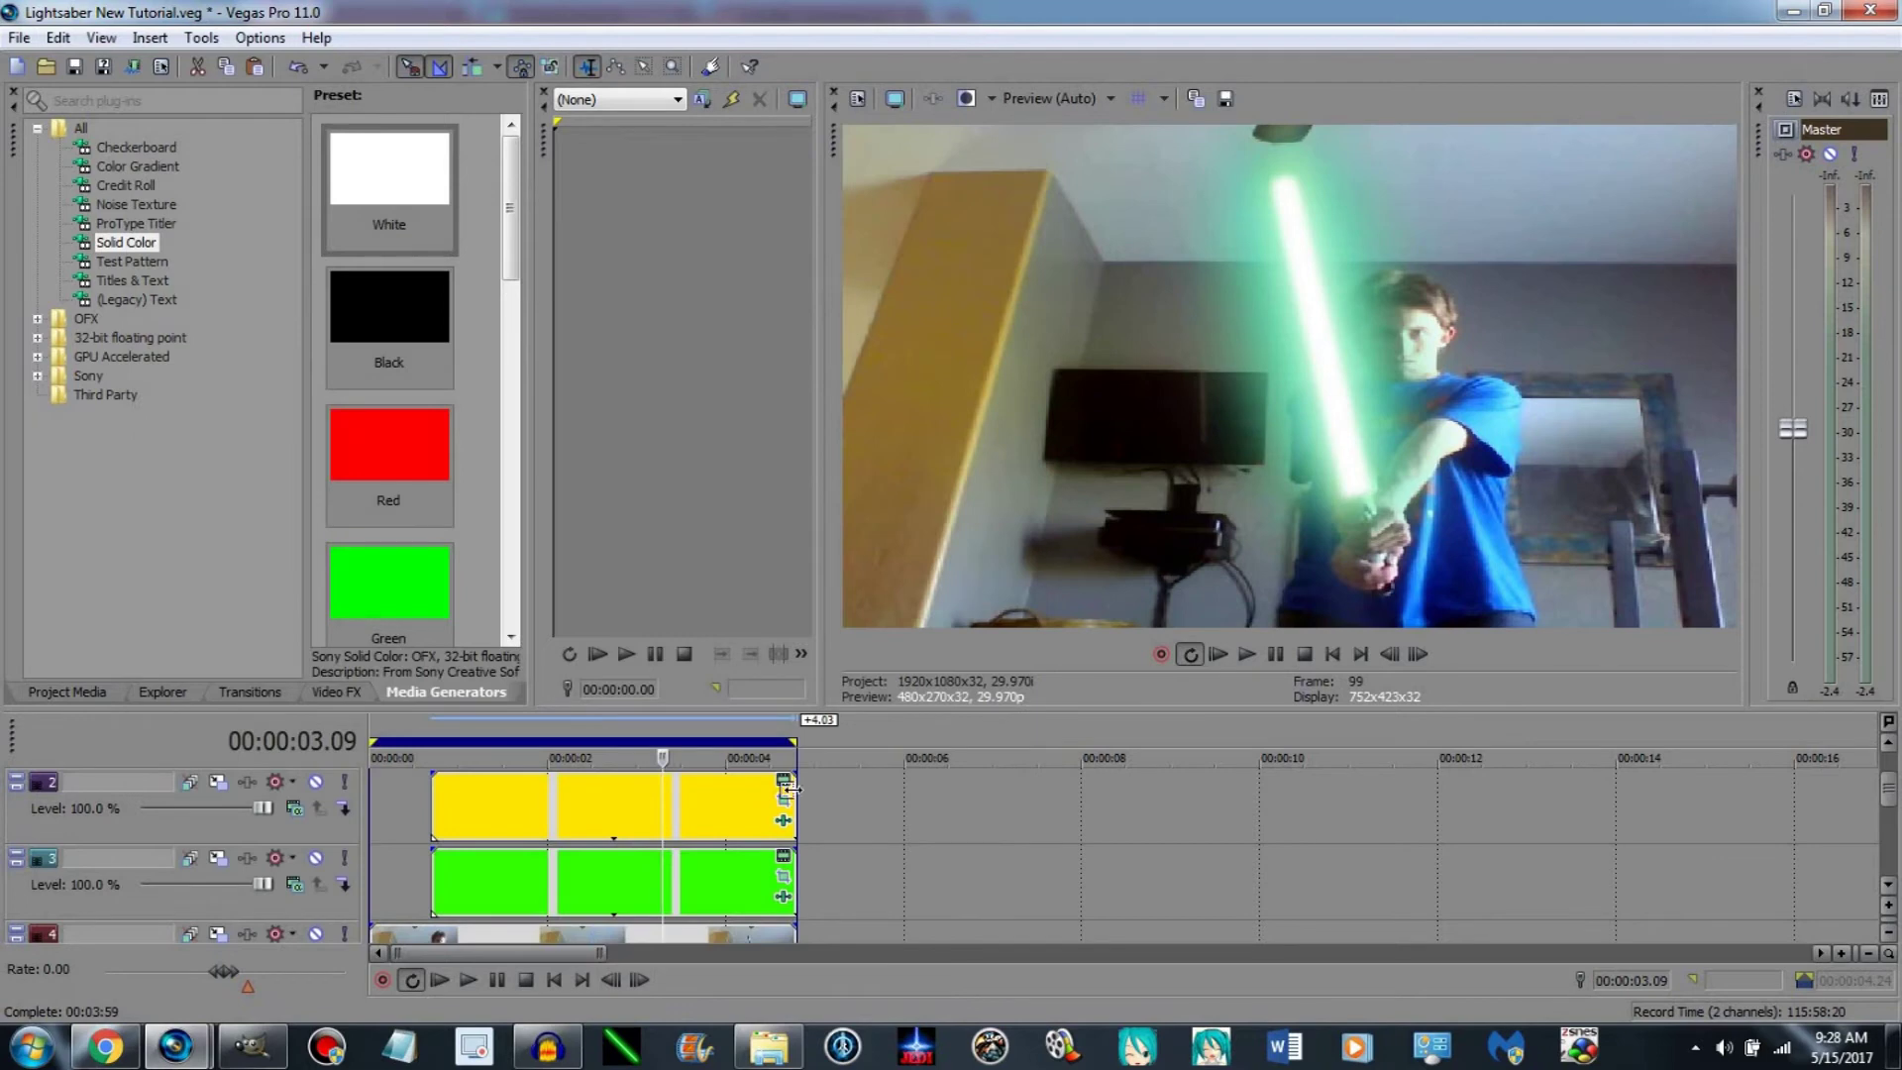
# Set the track 2 blade's Sony Glow to glow percent 0.137, intensity 3.789 and green with HSV values 127, 1.0, 1.0.
pyautogui.click(791, 788)
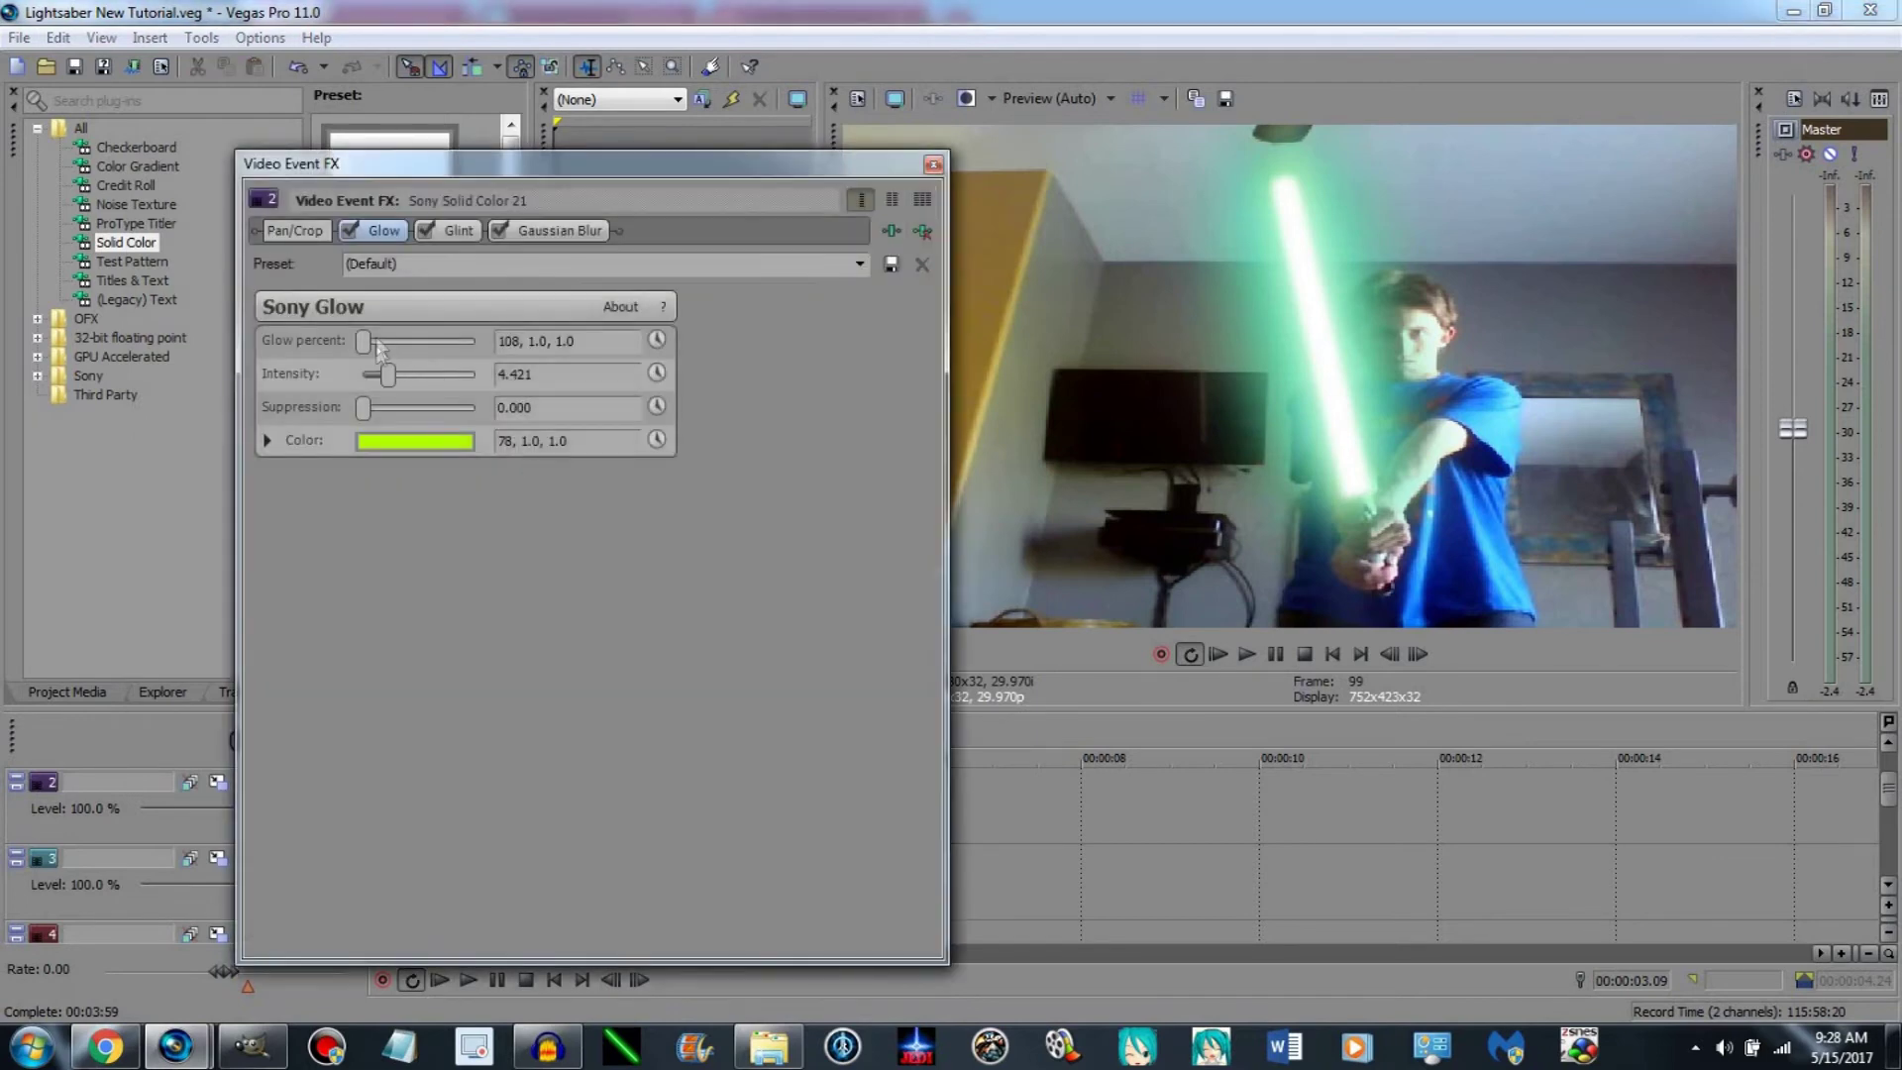
pyautogui.moveTo(364, 342)
pyautogui.mouseDown()
pyautogui.moveTo(386, 355)
pyautogui.moveTo(359, 348)
pyautogui.mouseUp()
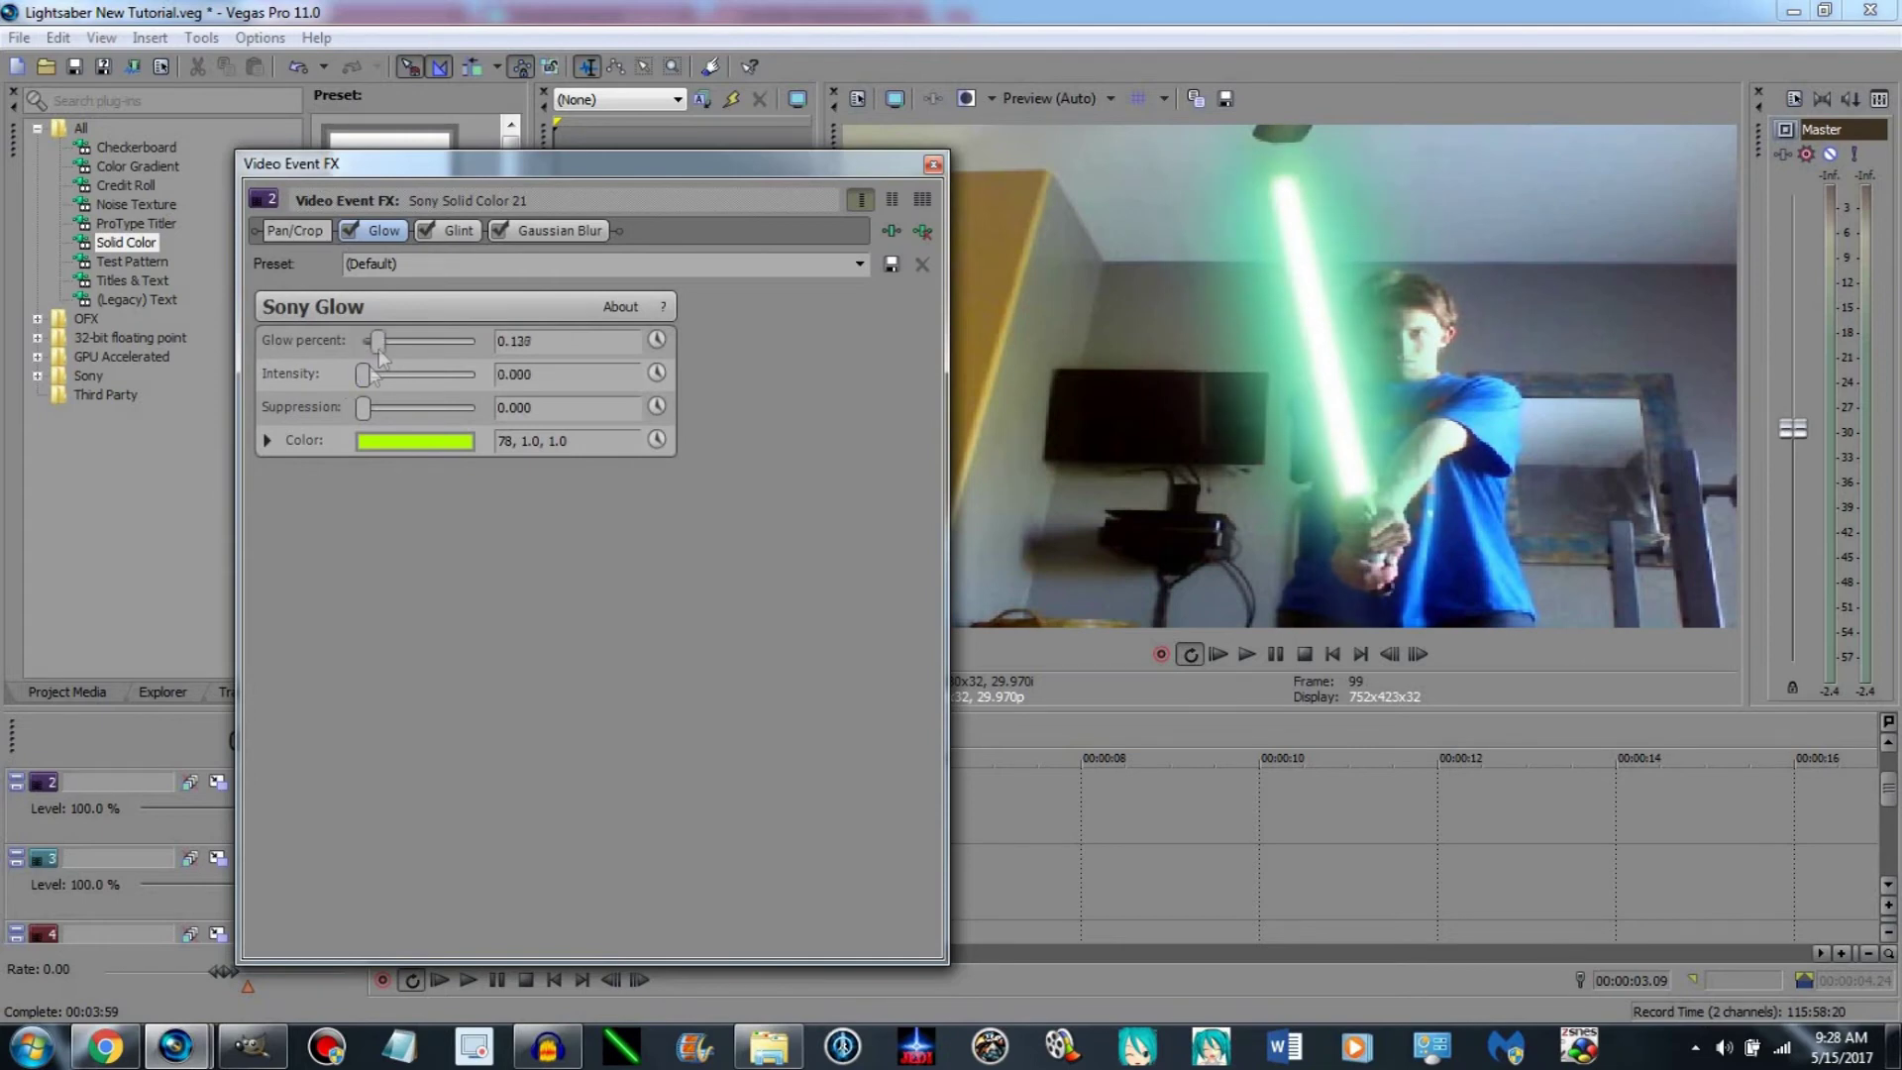
pyautogui.moveTo(360, 379)
pyautogui.mouseDown()
pyautogui.moveTo(385, 377)
pyautogui.moveTo(402, 426)
pyautogui.moveTo(337, 345)
pyautogui.moveTo(388, 379)
pyautogui.mouseUp()
pyautogui.click(414, 441)
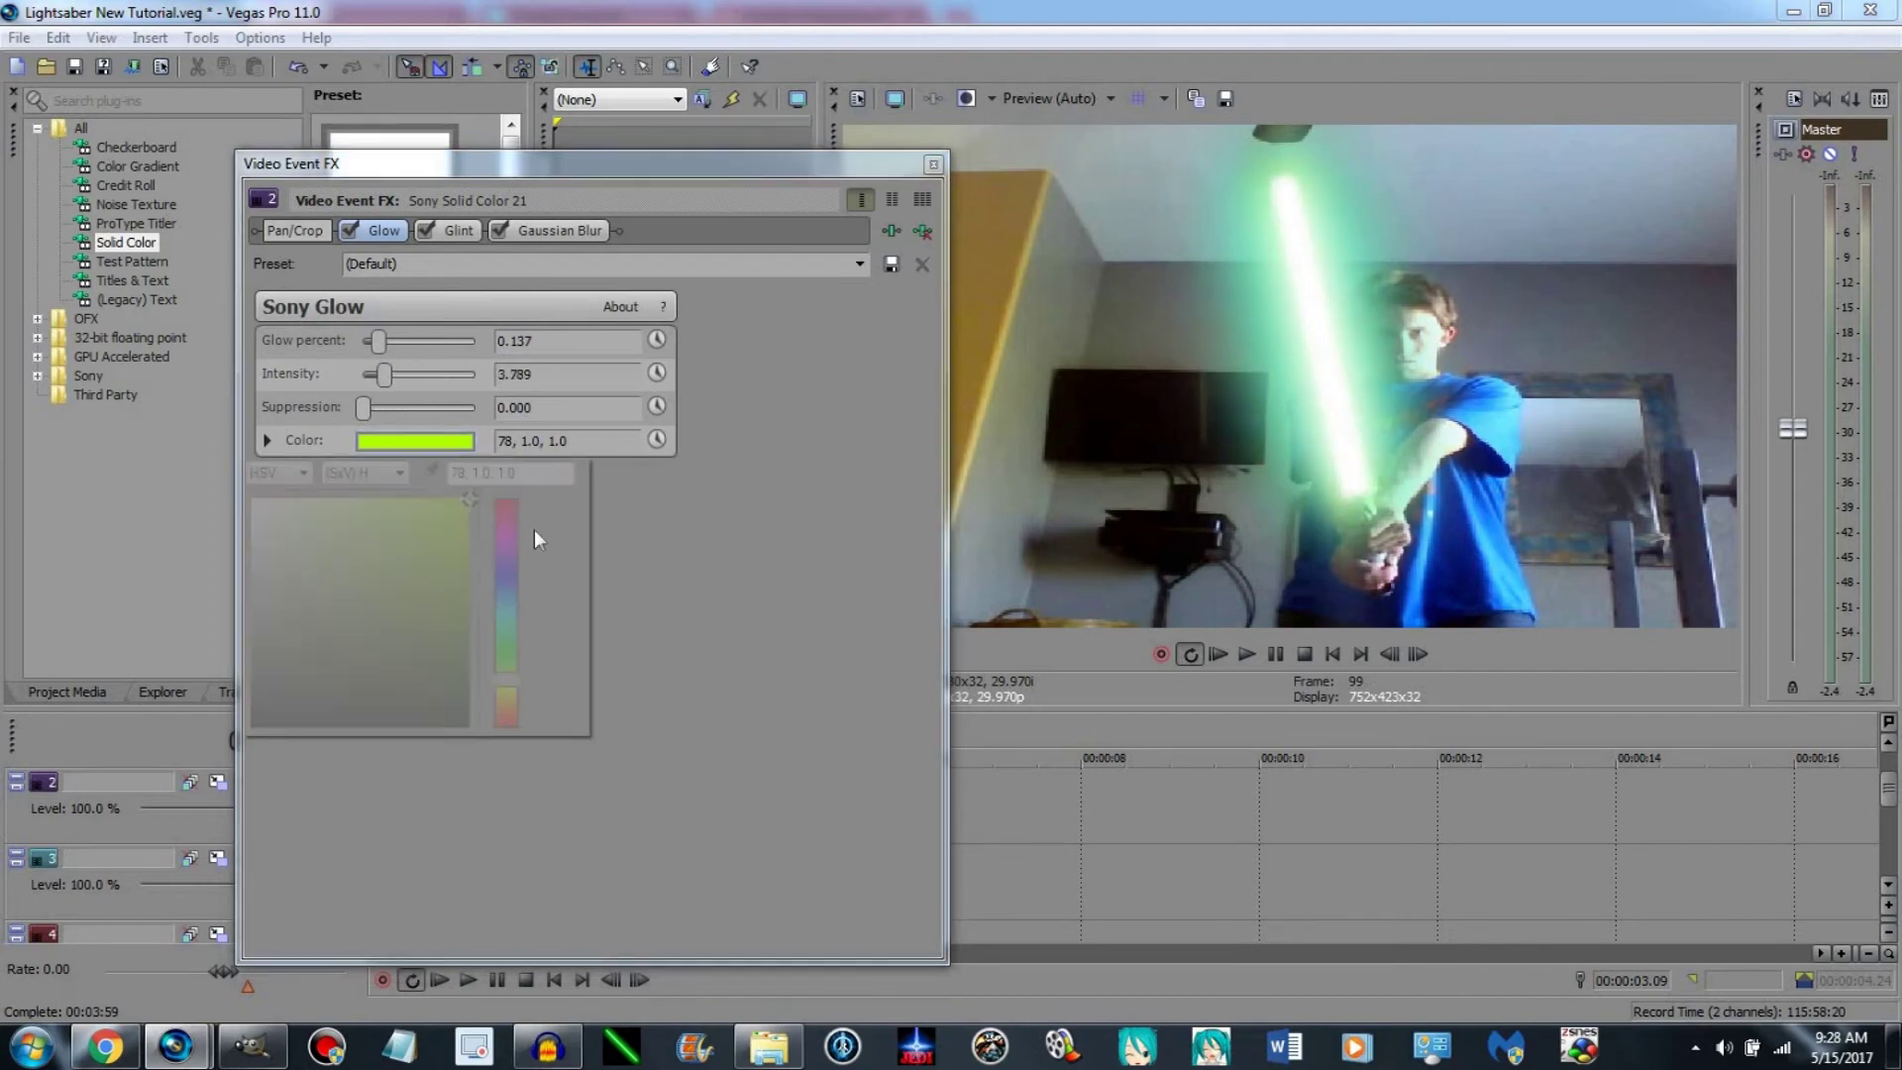
pyautogui.click(515, 640)
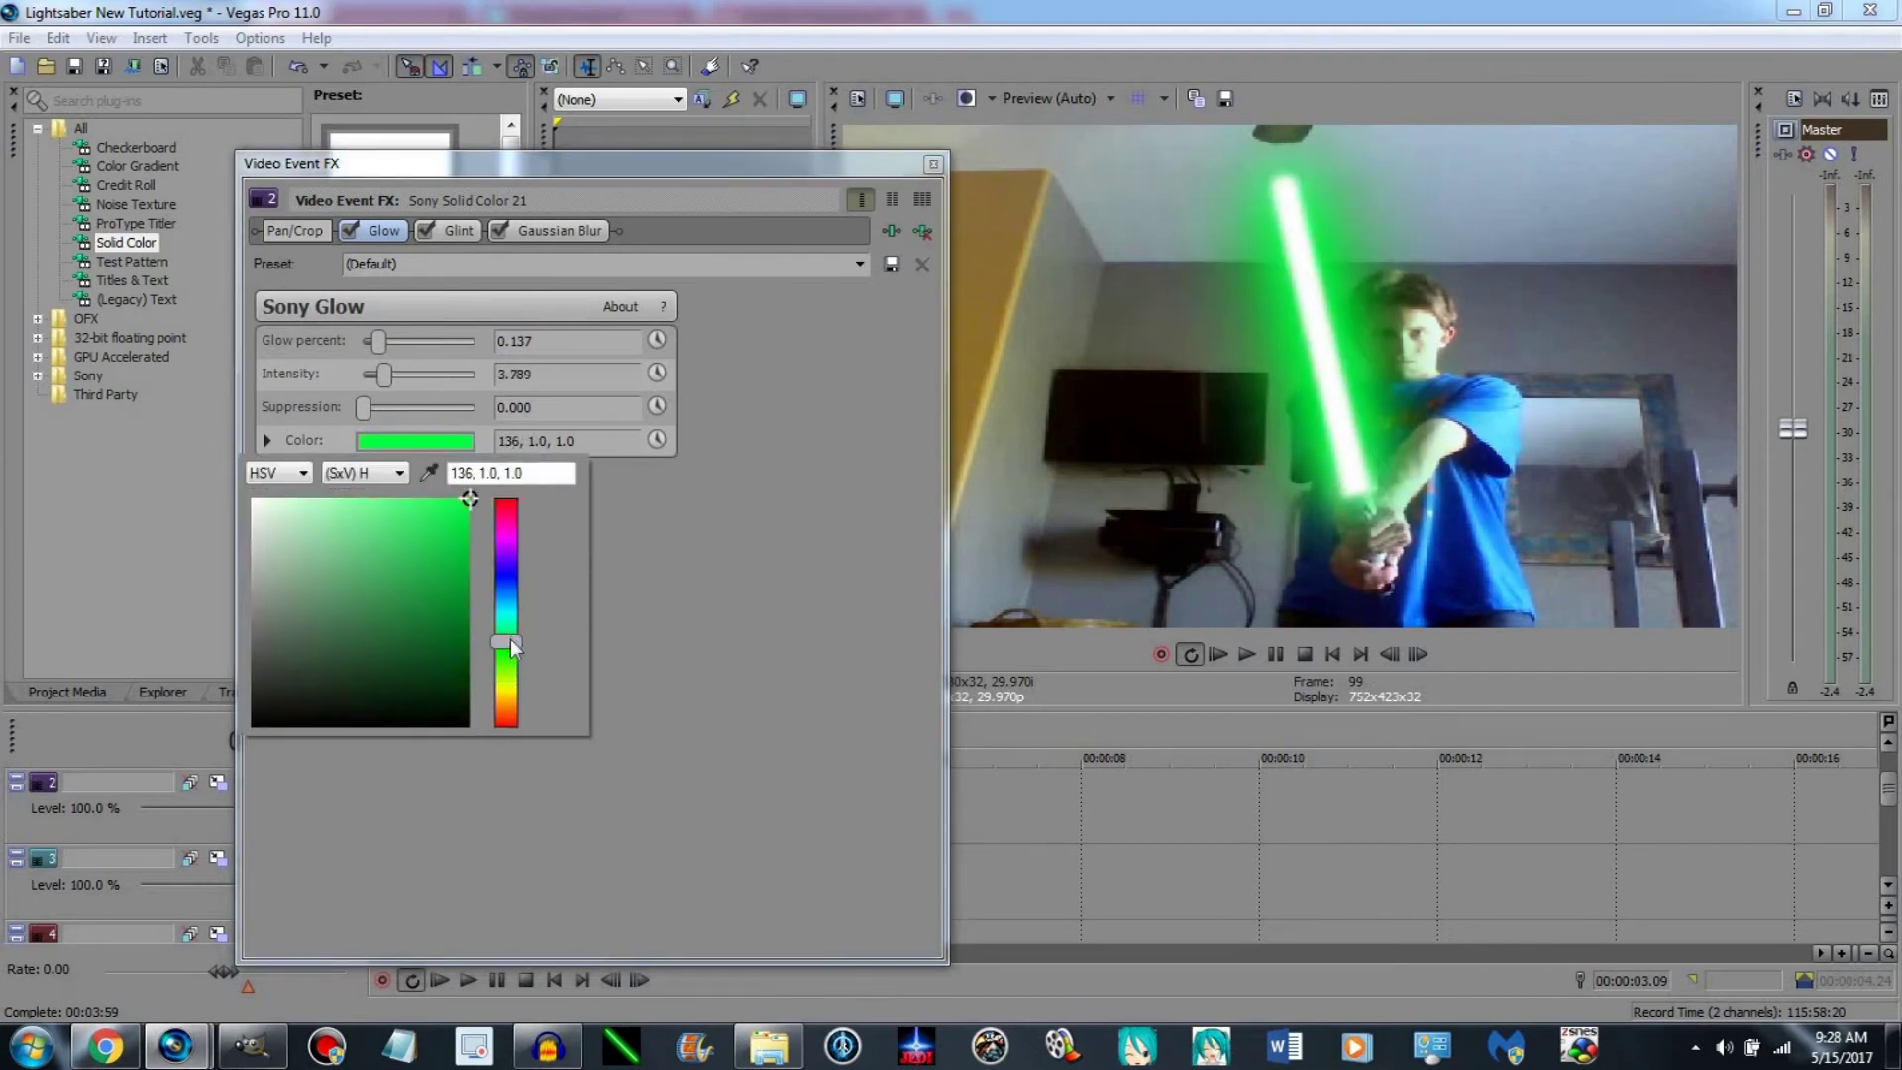
pyautogui.click(519, 654)
pyautogui.click(806, 425)
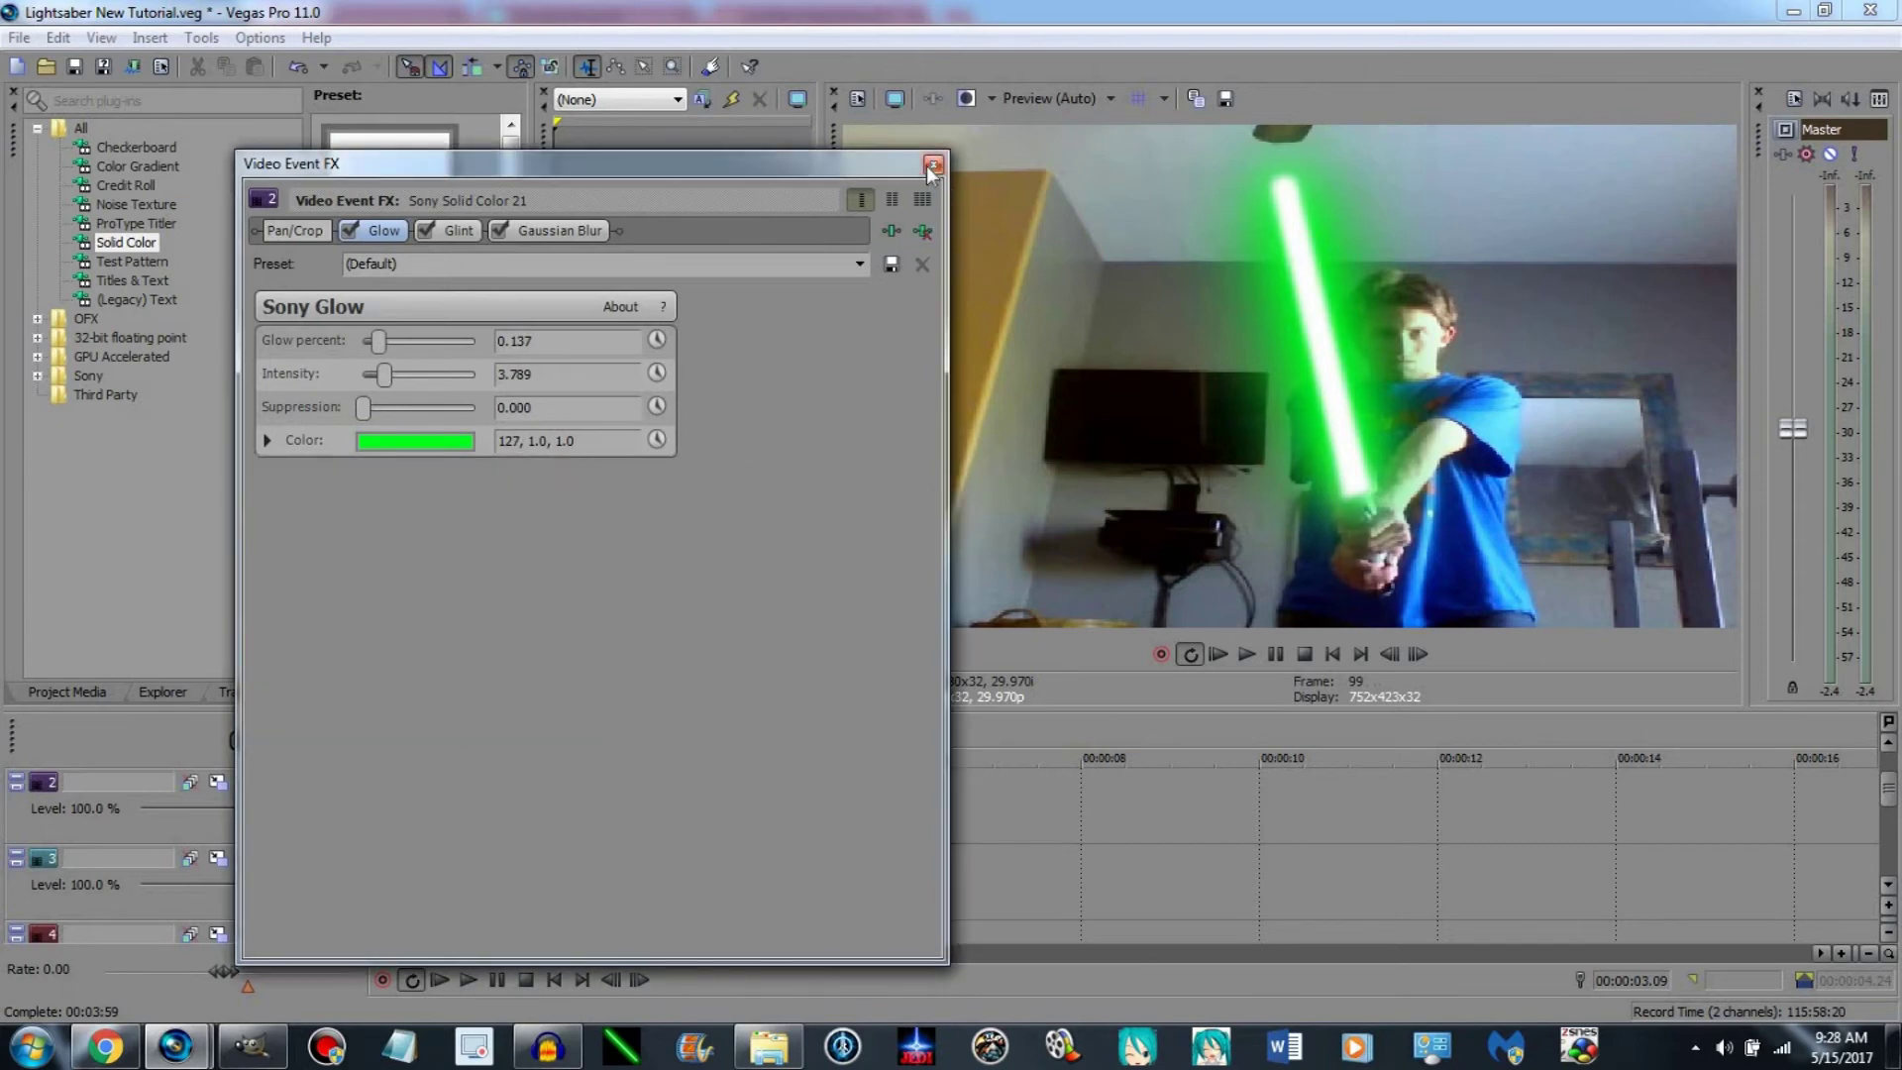
pyautogui.click(934, 164)
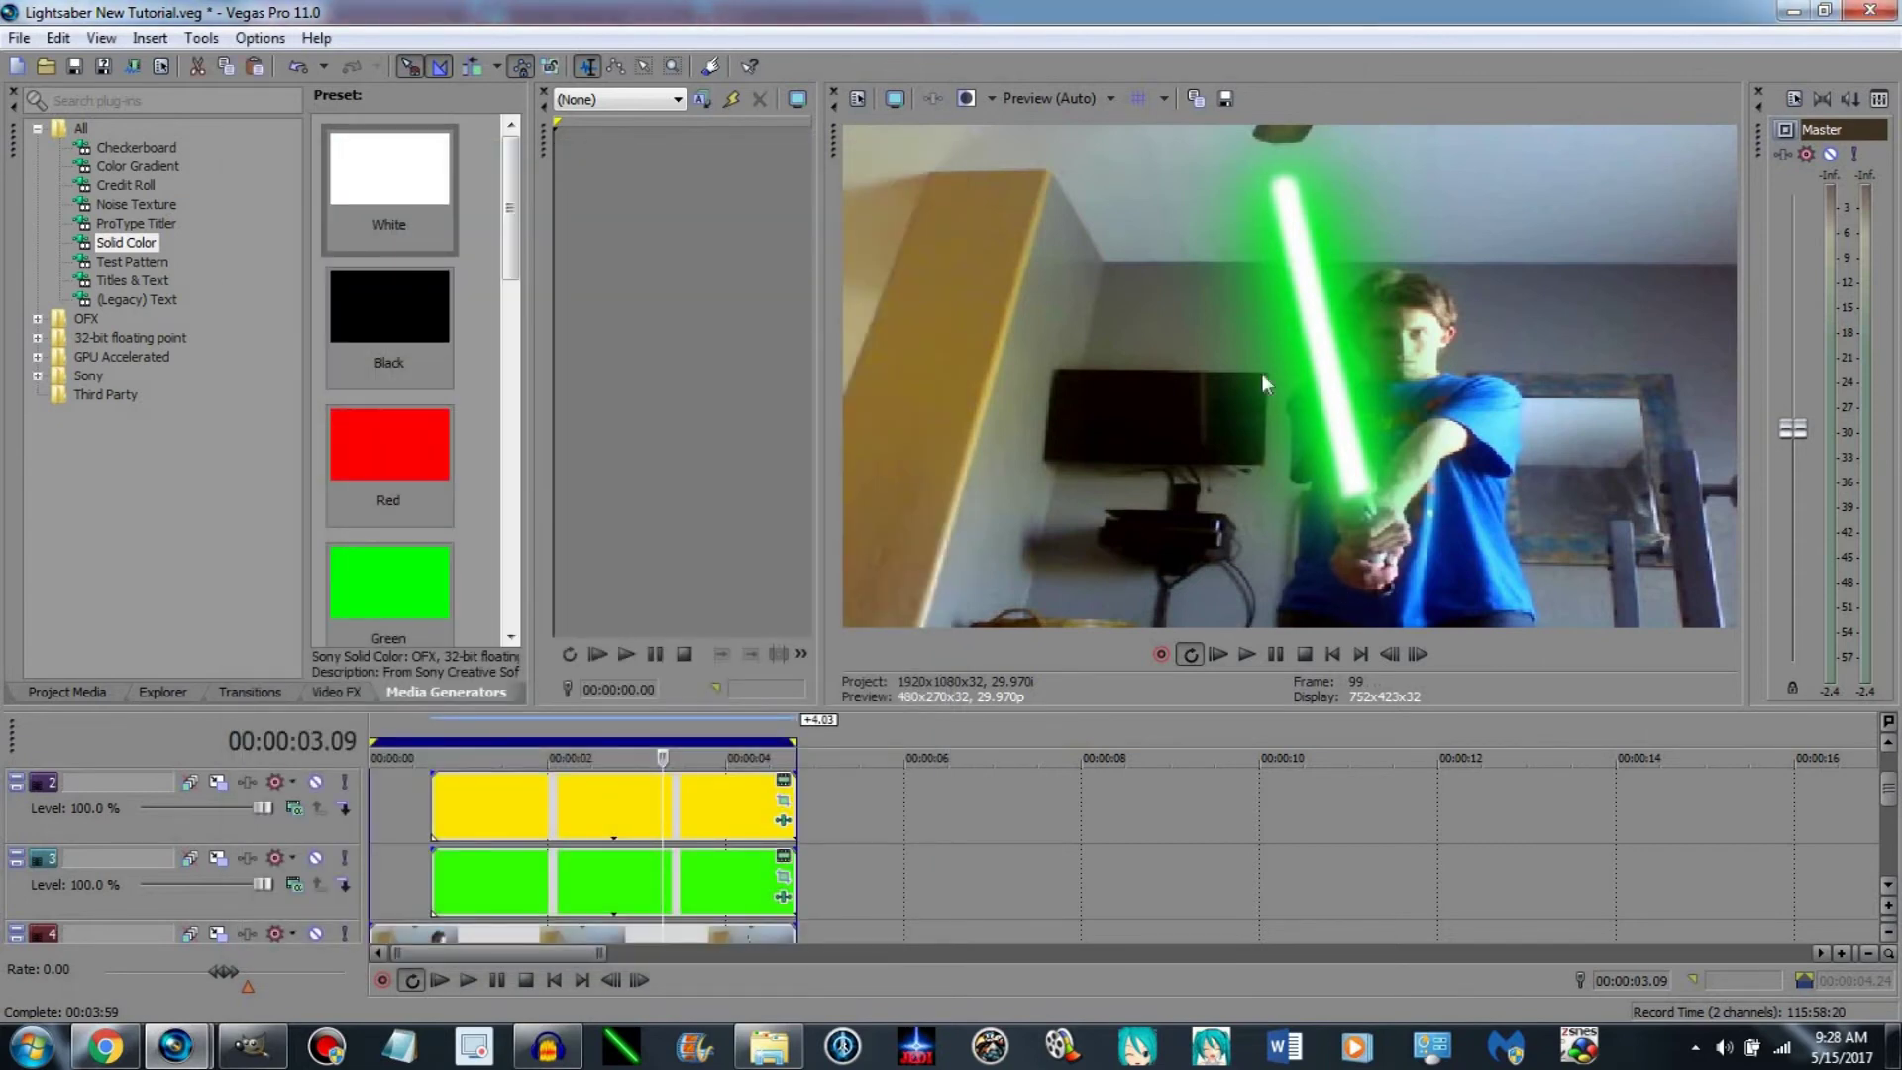
# Examine the green lightsaber at several points along the clip, ending at frame 96.
pyautogui.click(589, 812)
pyautogui.click(511, 813)
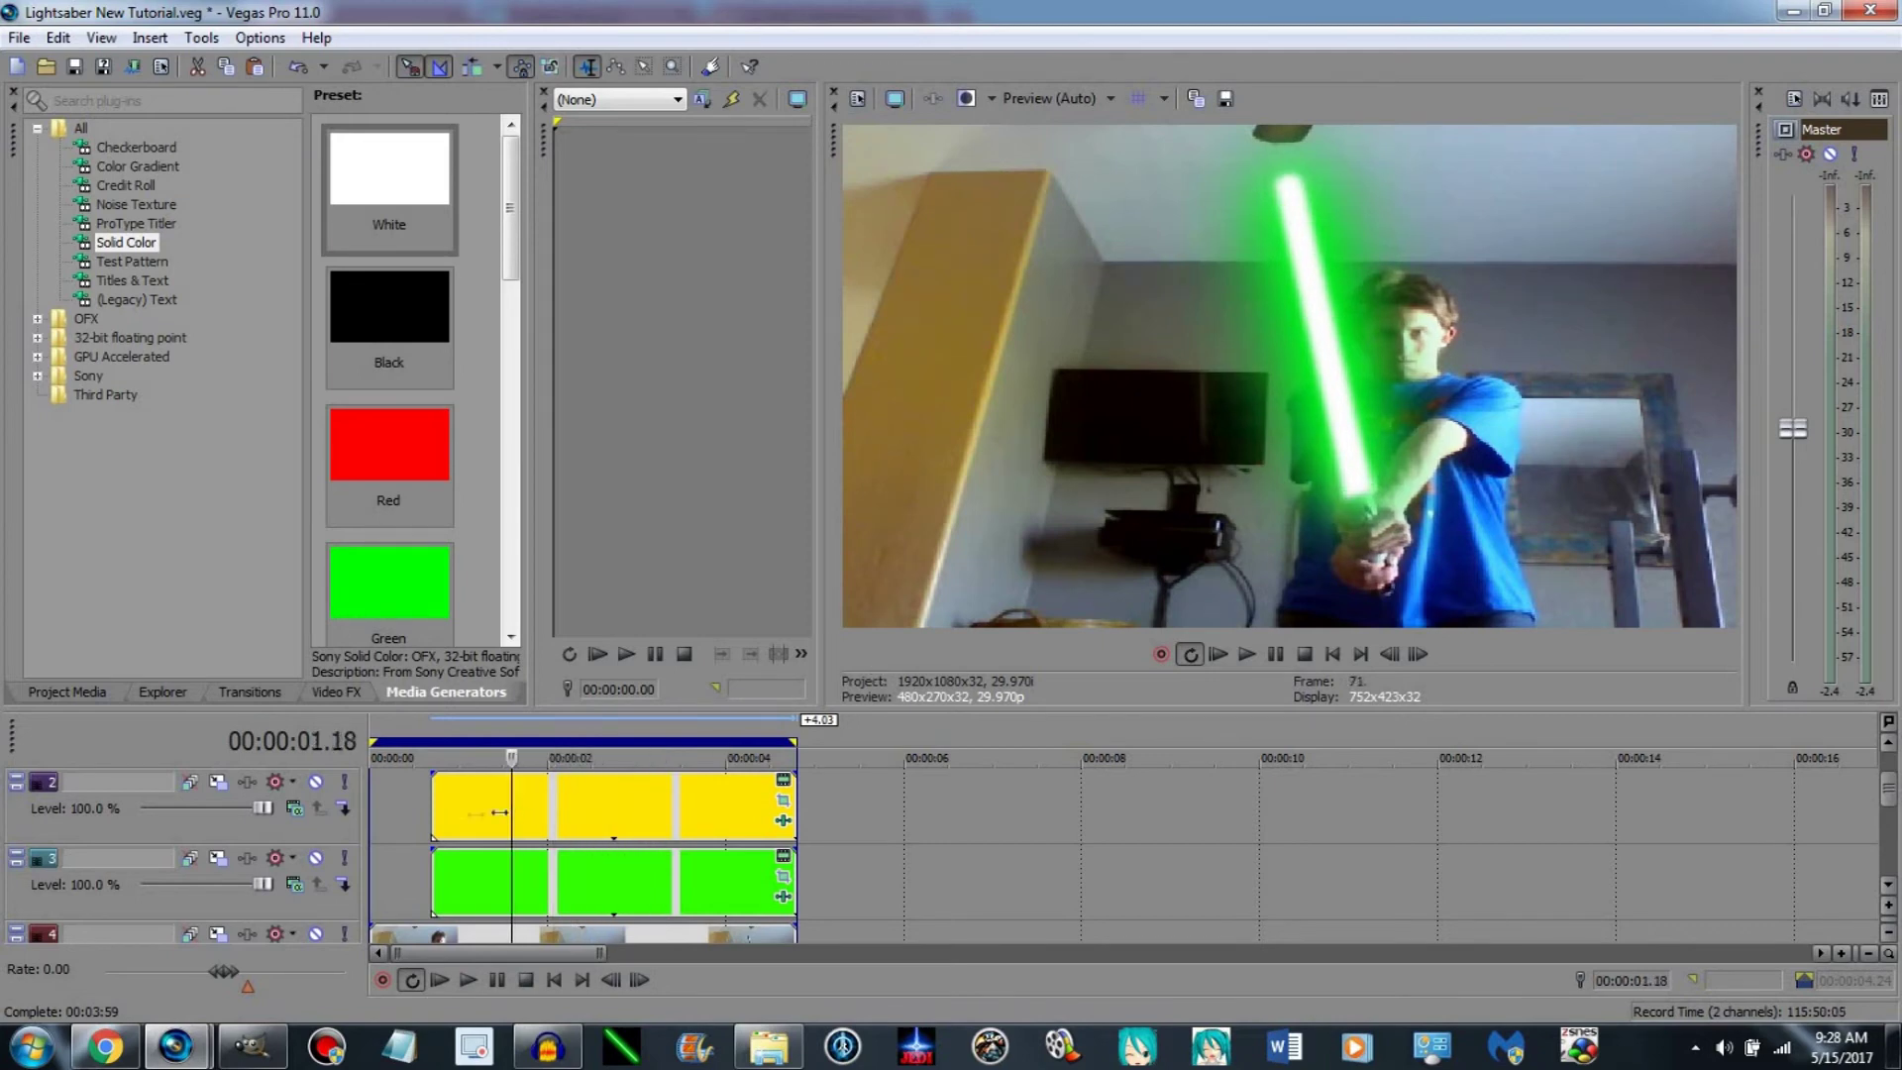
pyautogui.click(460, 810)
pyautogui.click(434, 808)
pyautogui.click(442, 805)
pyautogui.click(495, 808)
pyautogui.click(520, 810)
pyautogui.click(644, 822)
pyautogui.click(655, 826)
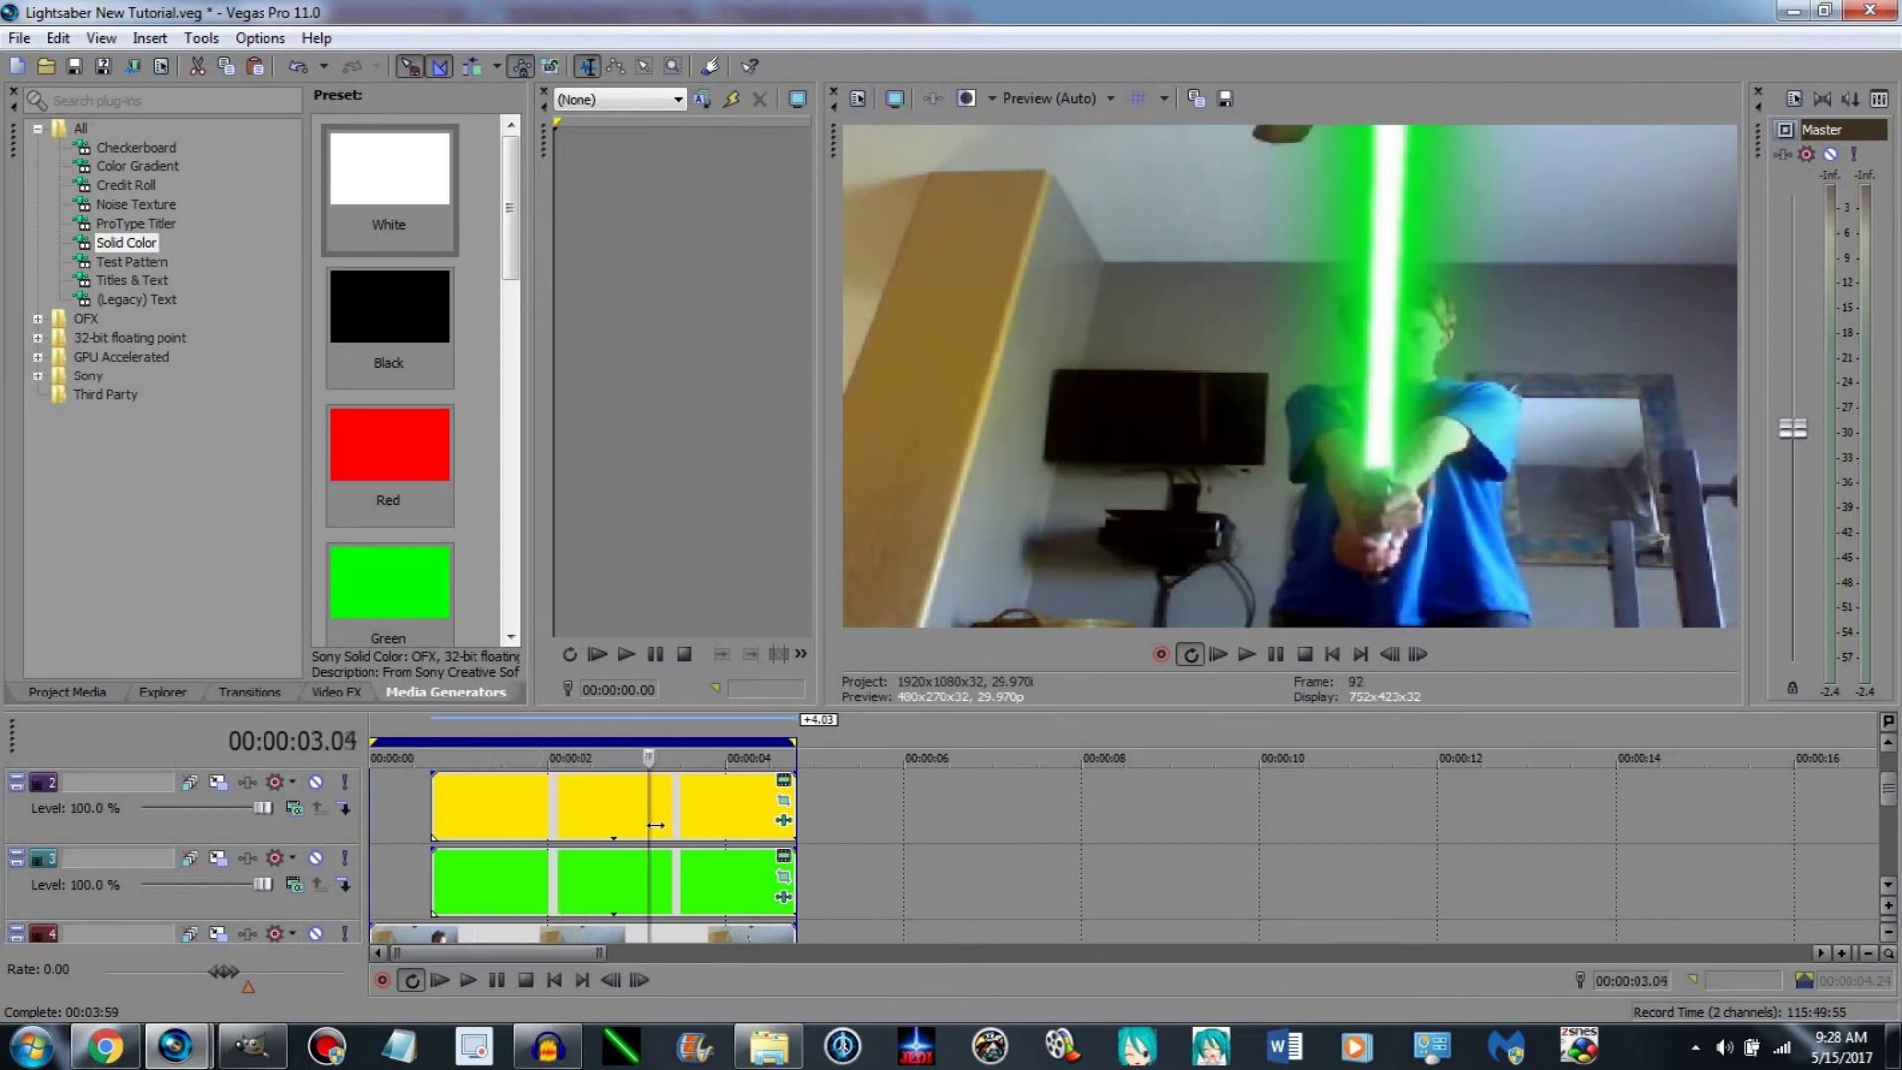
pyautogui.click(654, 825)
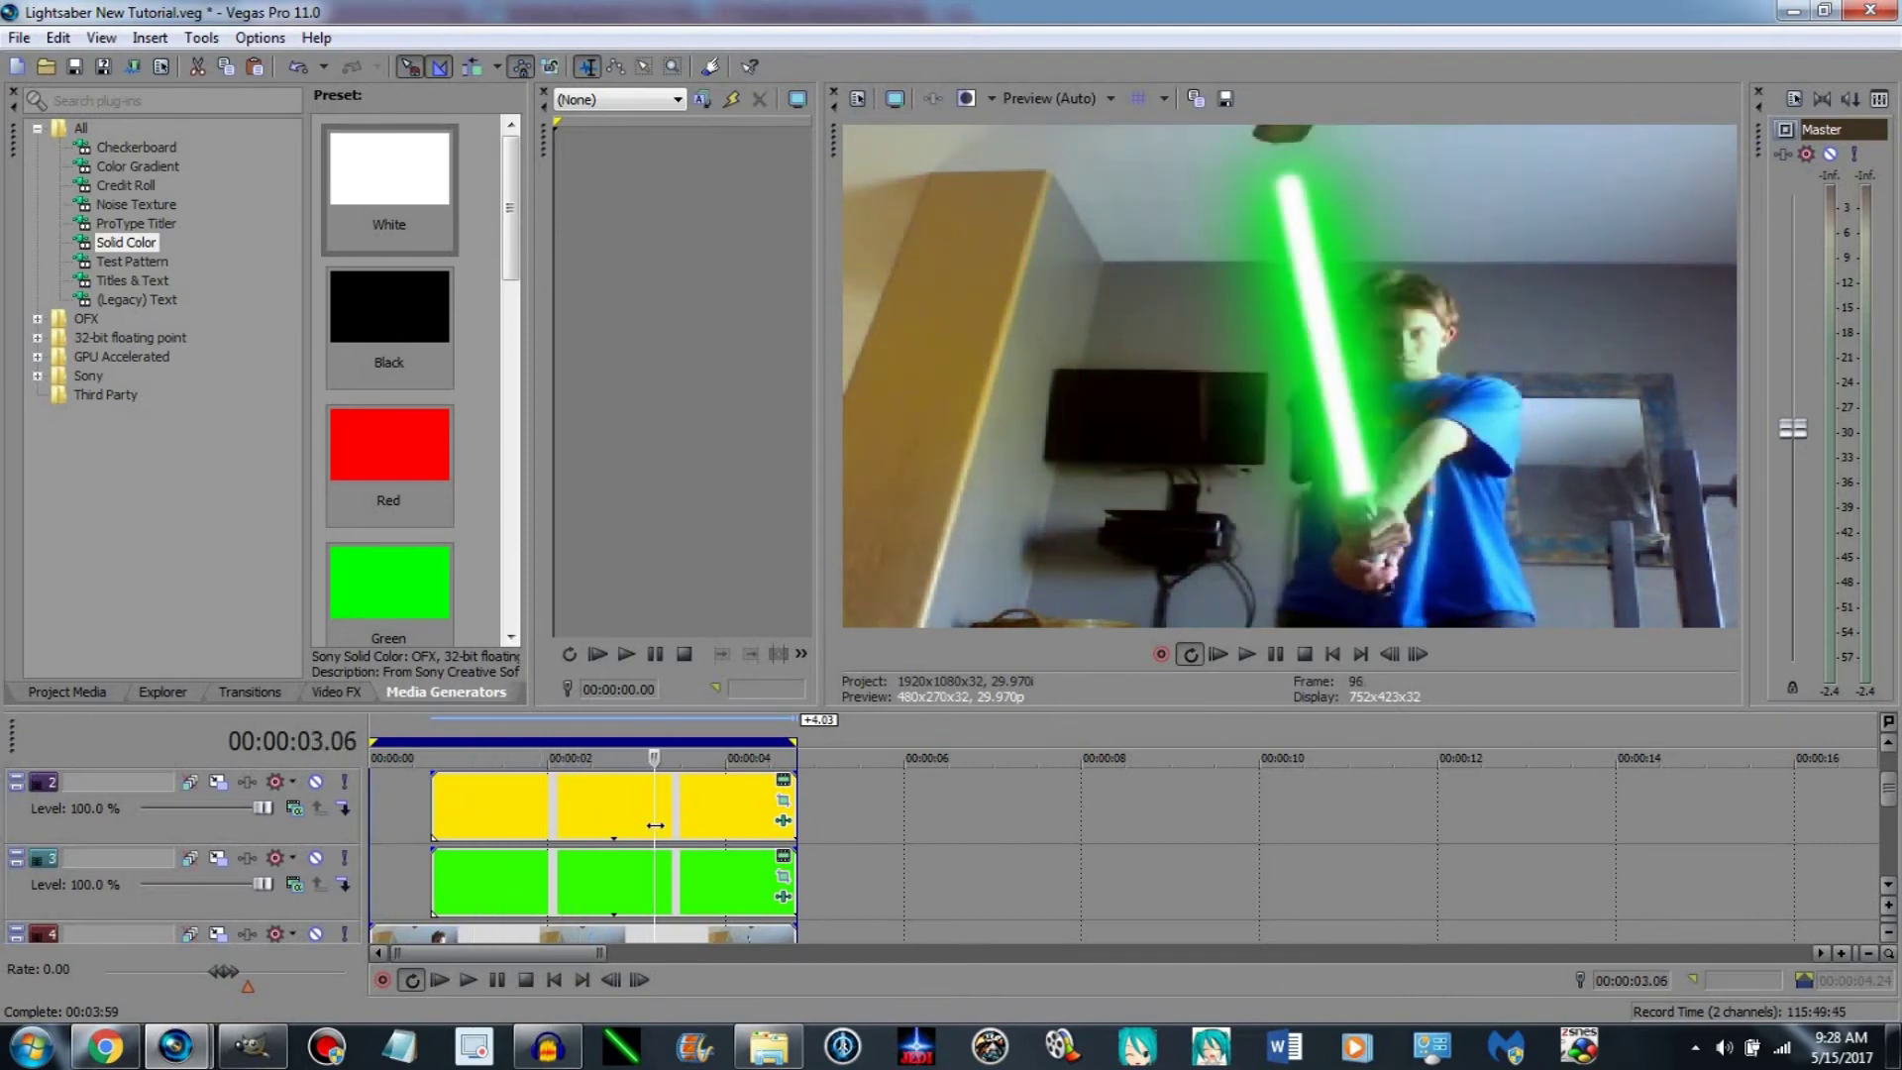
# Recolor the track 3 blade's generated solid color to yellow with values 50, 1.0, 1.0, 1.0.
pyautogui.click(783, 855)
pyautogui.click(351, 357)
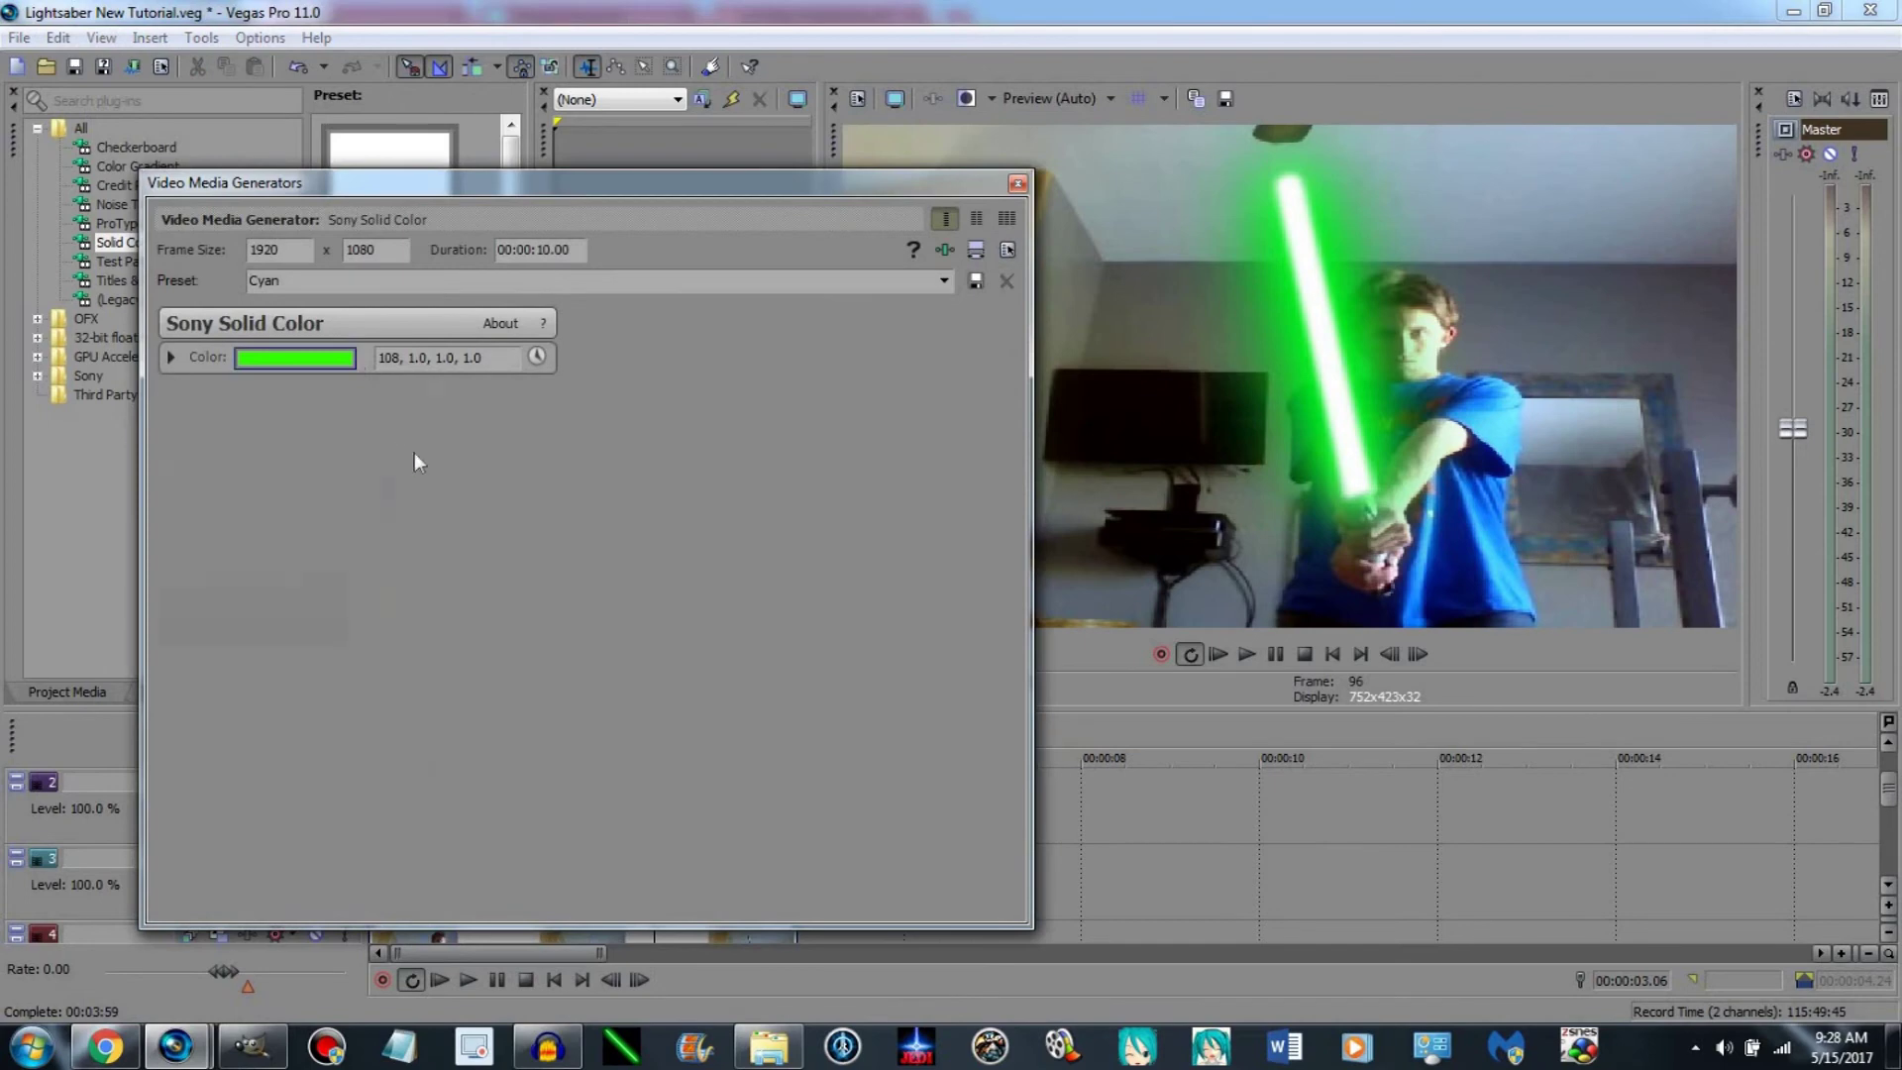
pyautogui.moveTo(387, 584); pyautogui.dragTo(394, 616)
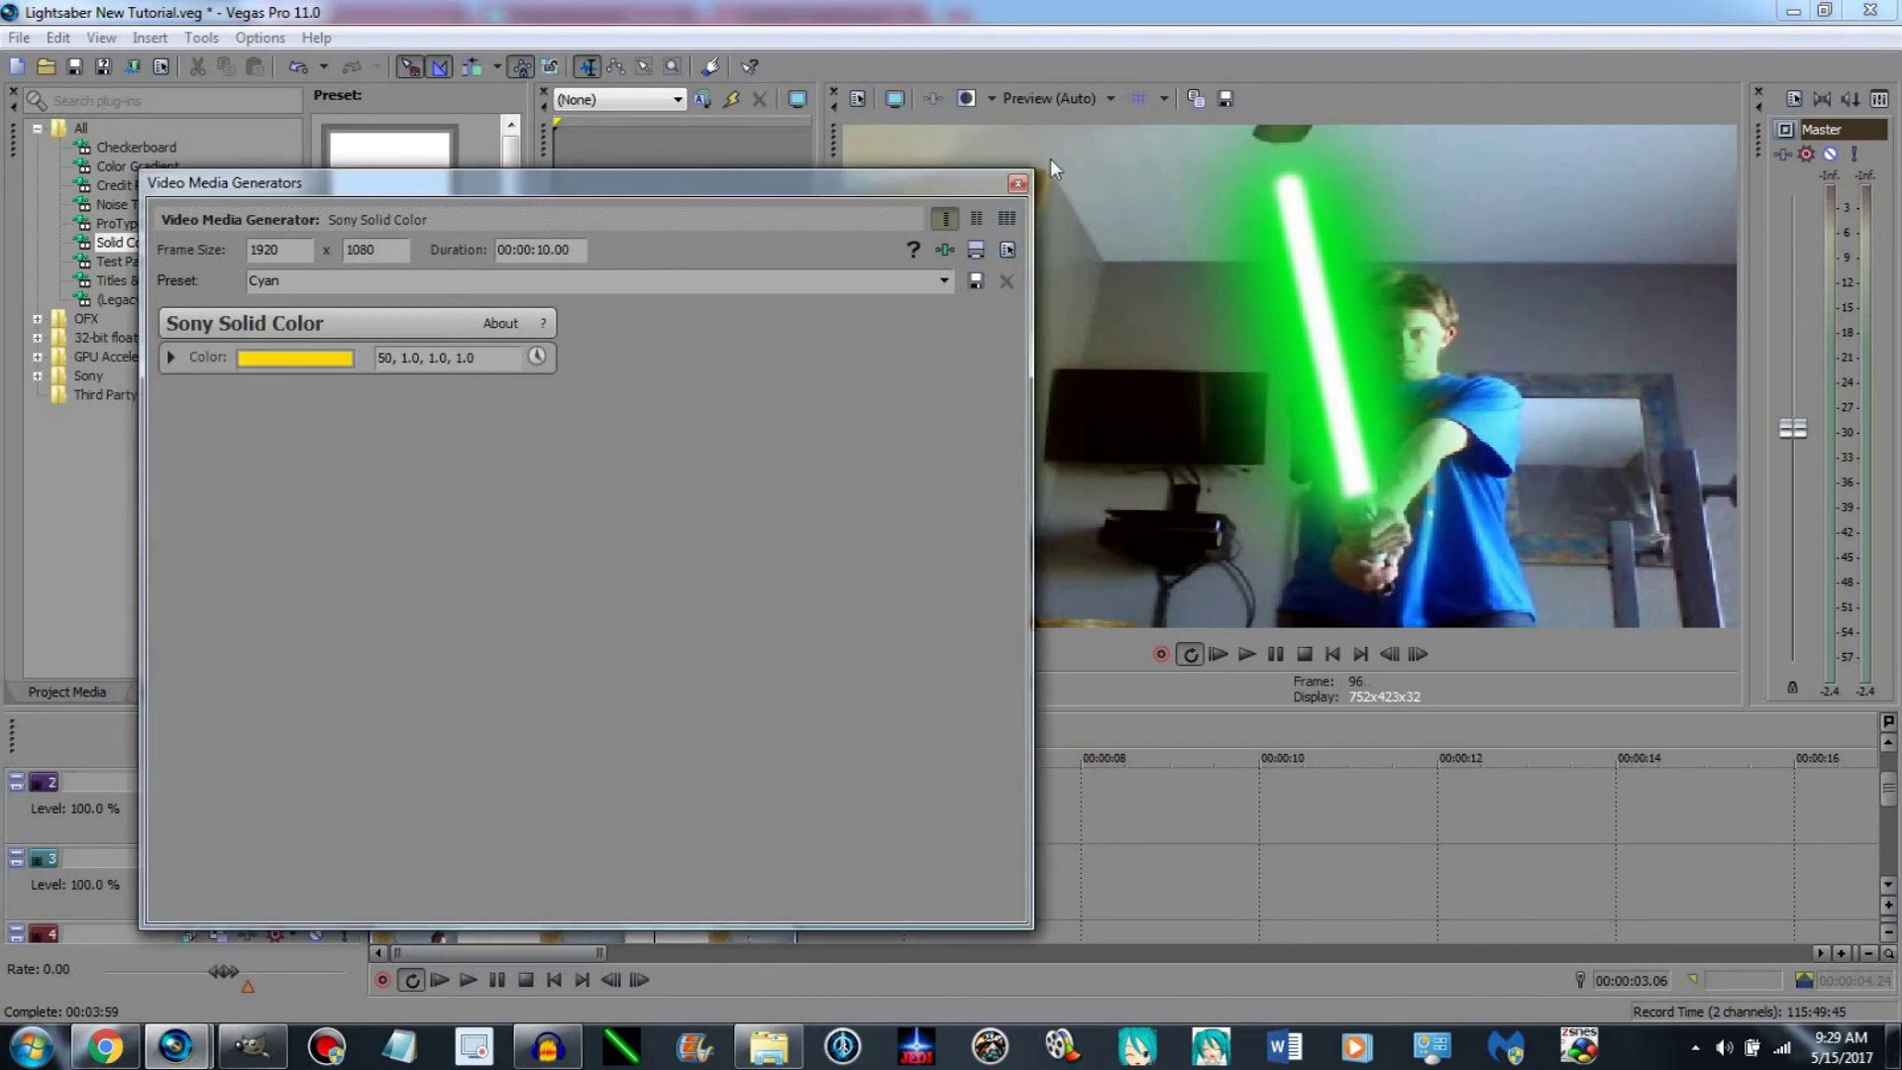
pyautogui.click(1016, 185)
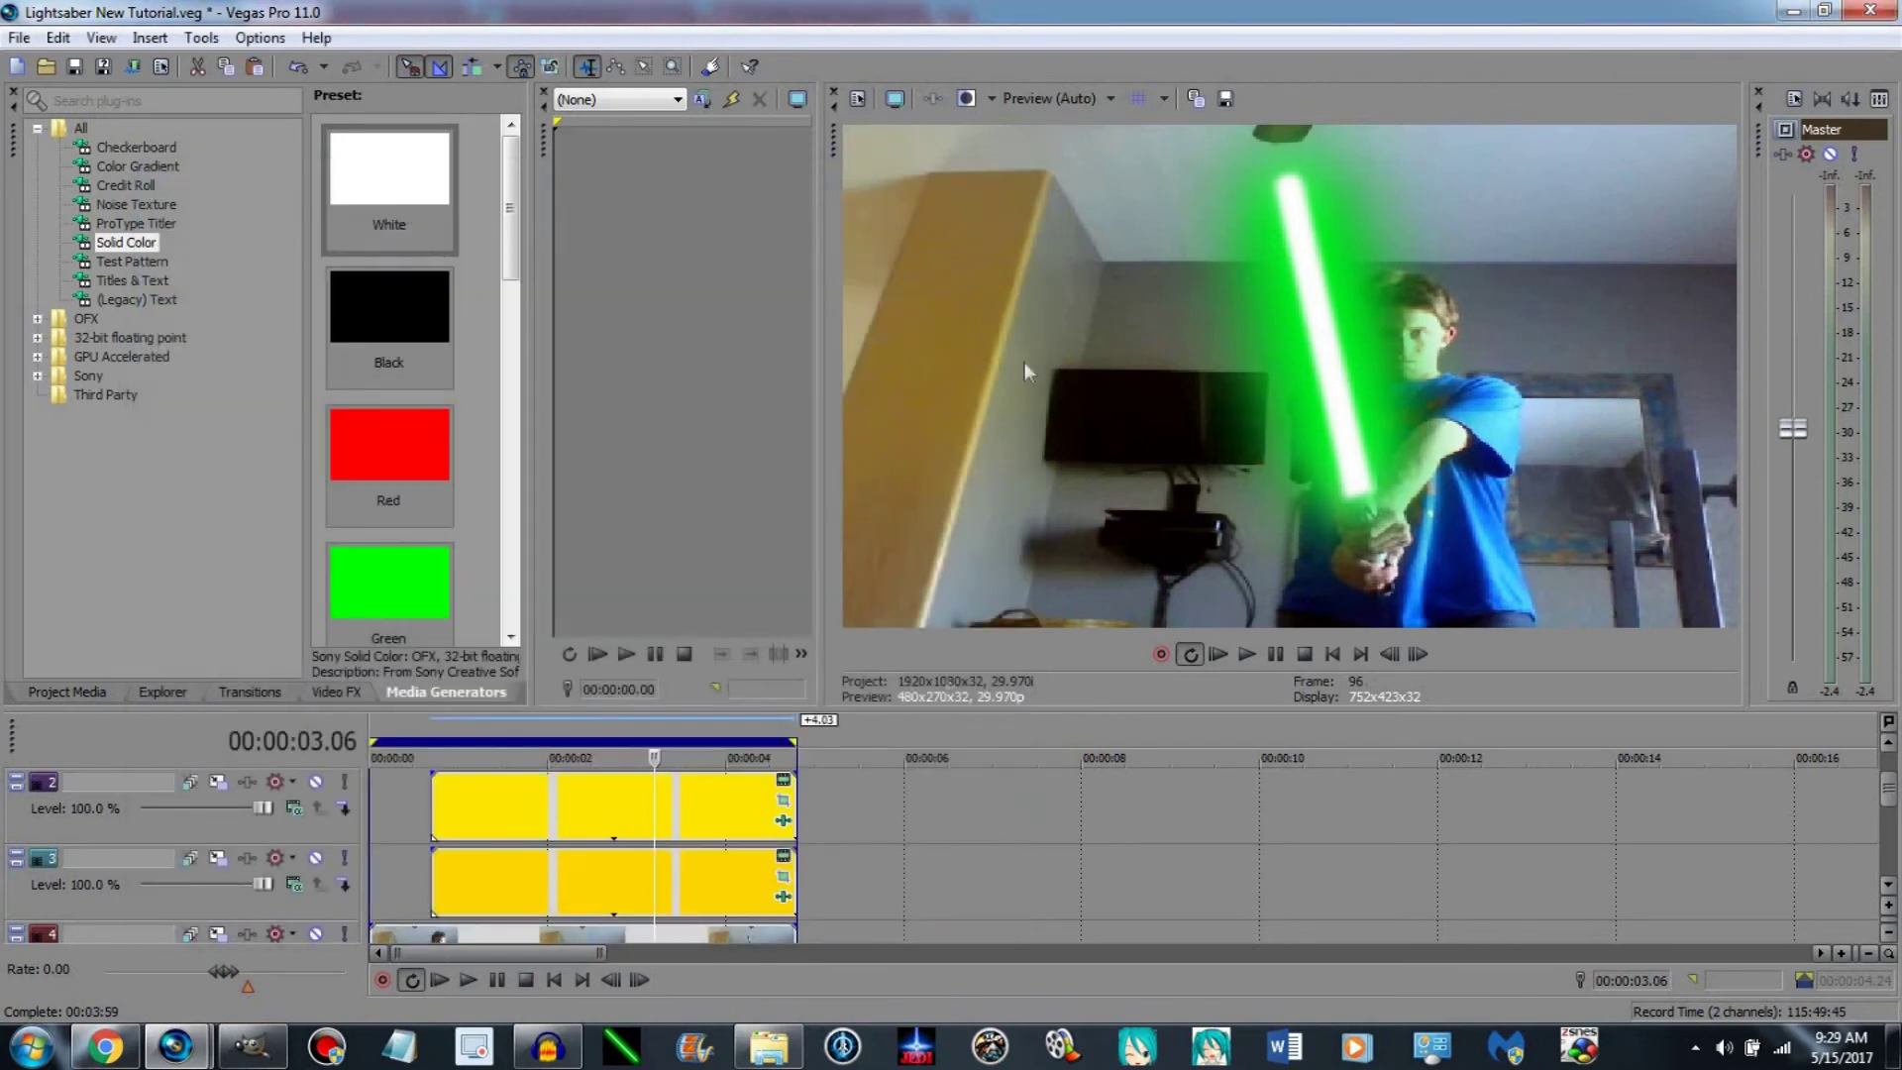
# Change the track 2 blade's Sony Glow color to pale yellow-green with HSV values 73, 0.68, 1.0.
pyautogui.click(784, 822)
pyautogui.click(418, 443)
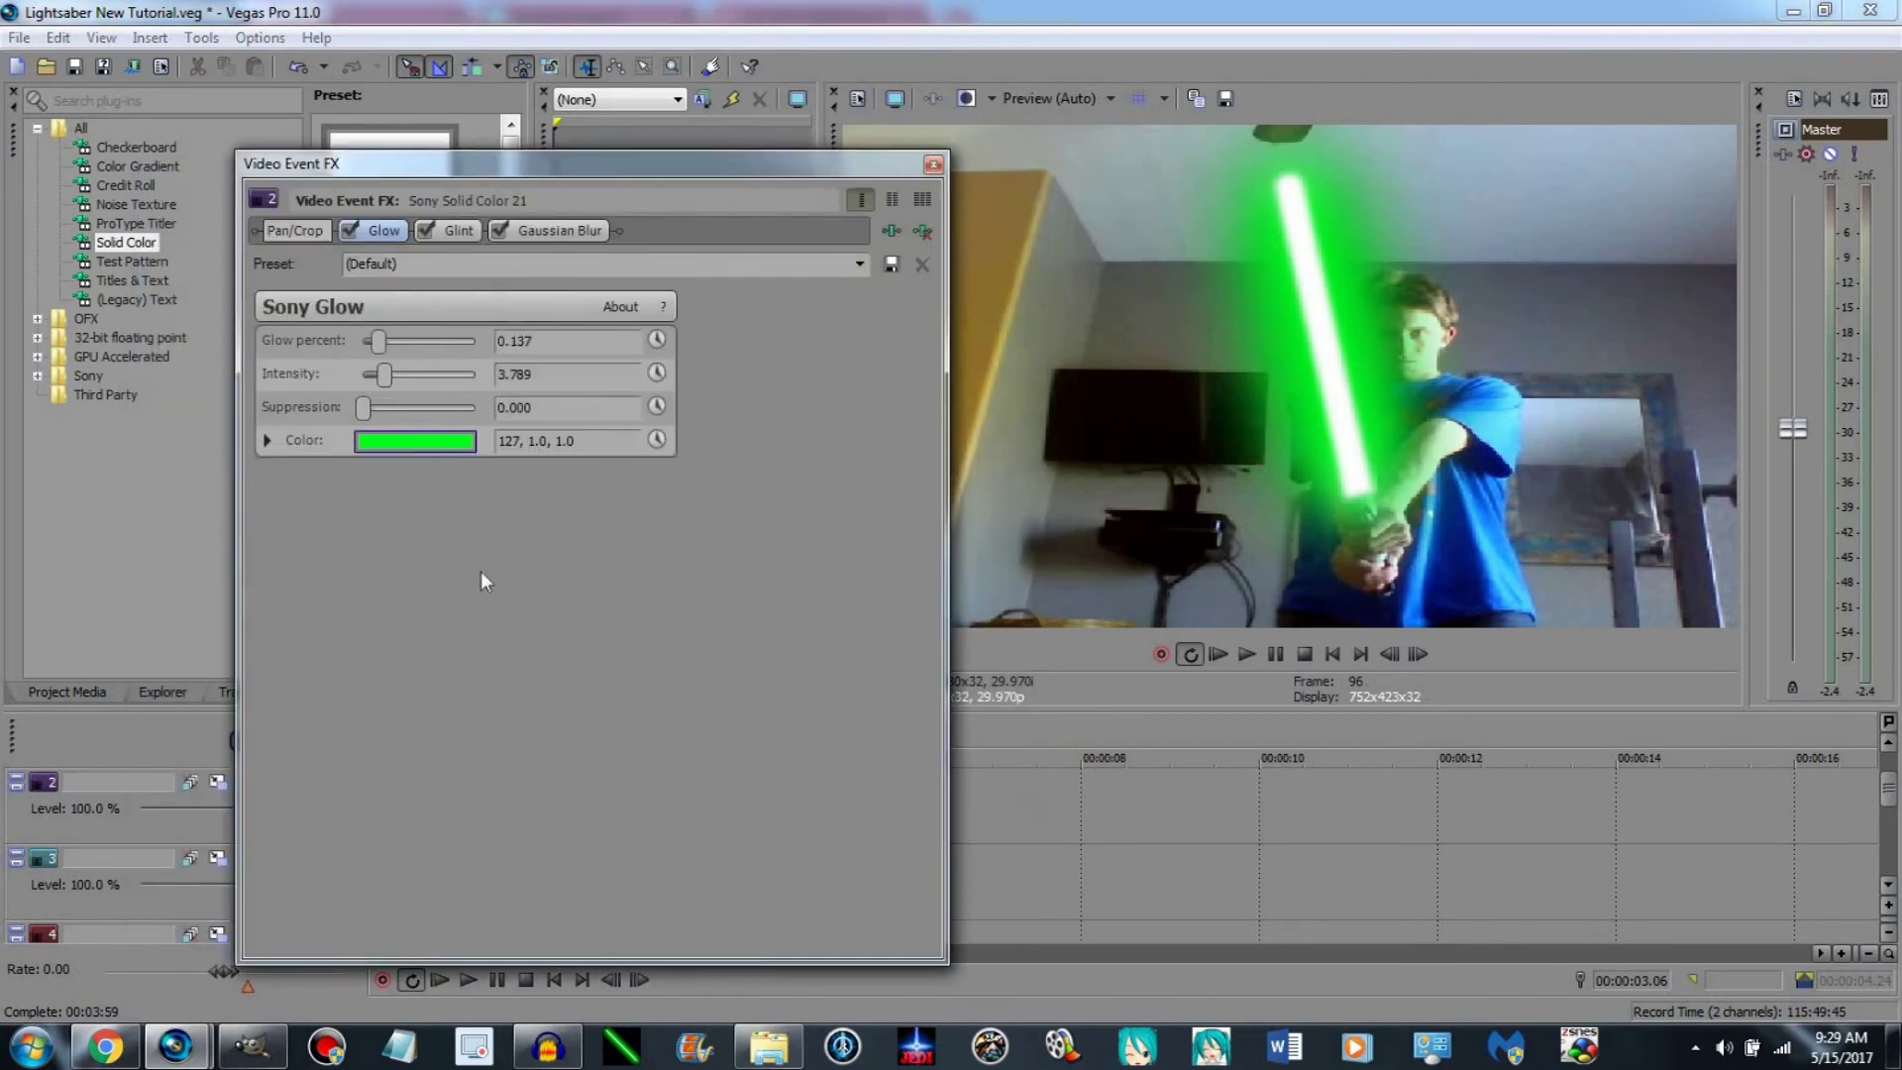
pyautogui.click(511, 686)
pyautogui.click(413, 518)
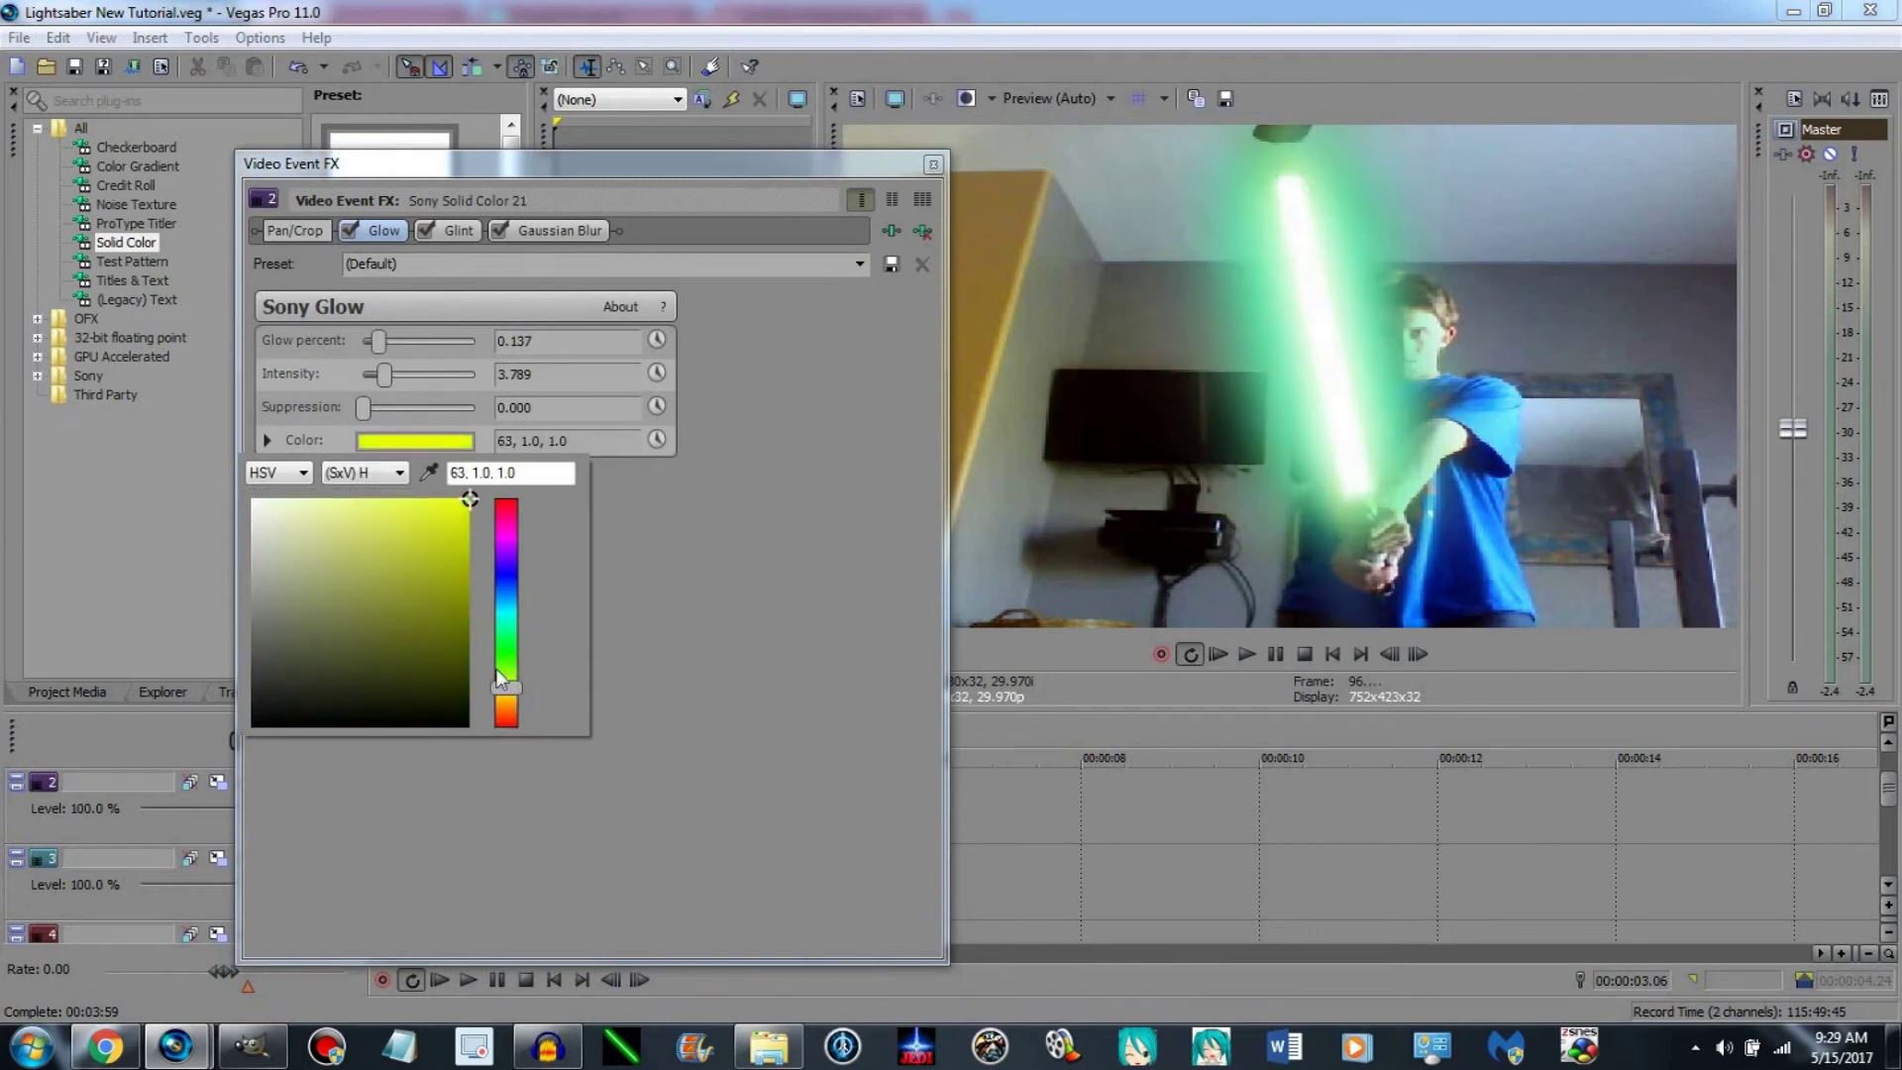
pyautogui.moveTo(413, 518); pyautogui.dragTo(404, 488)
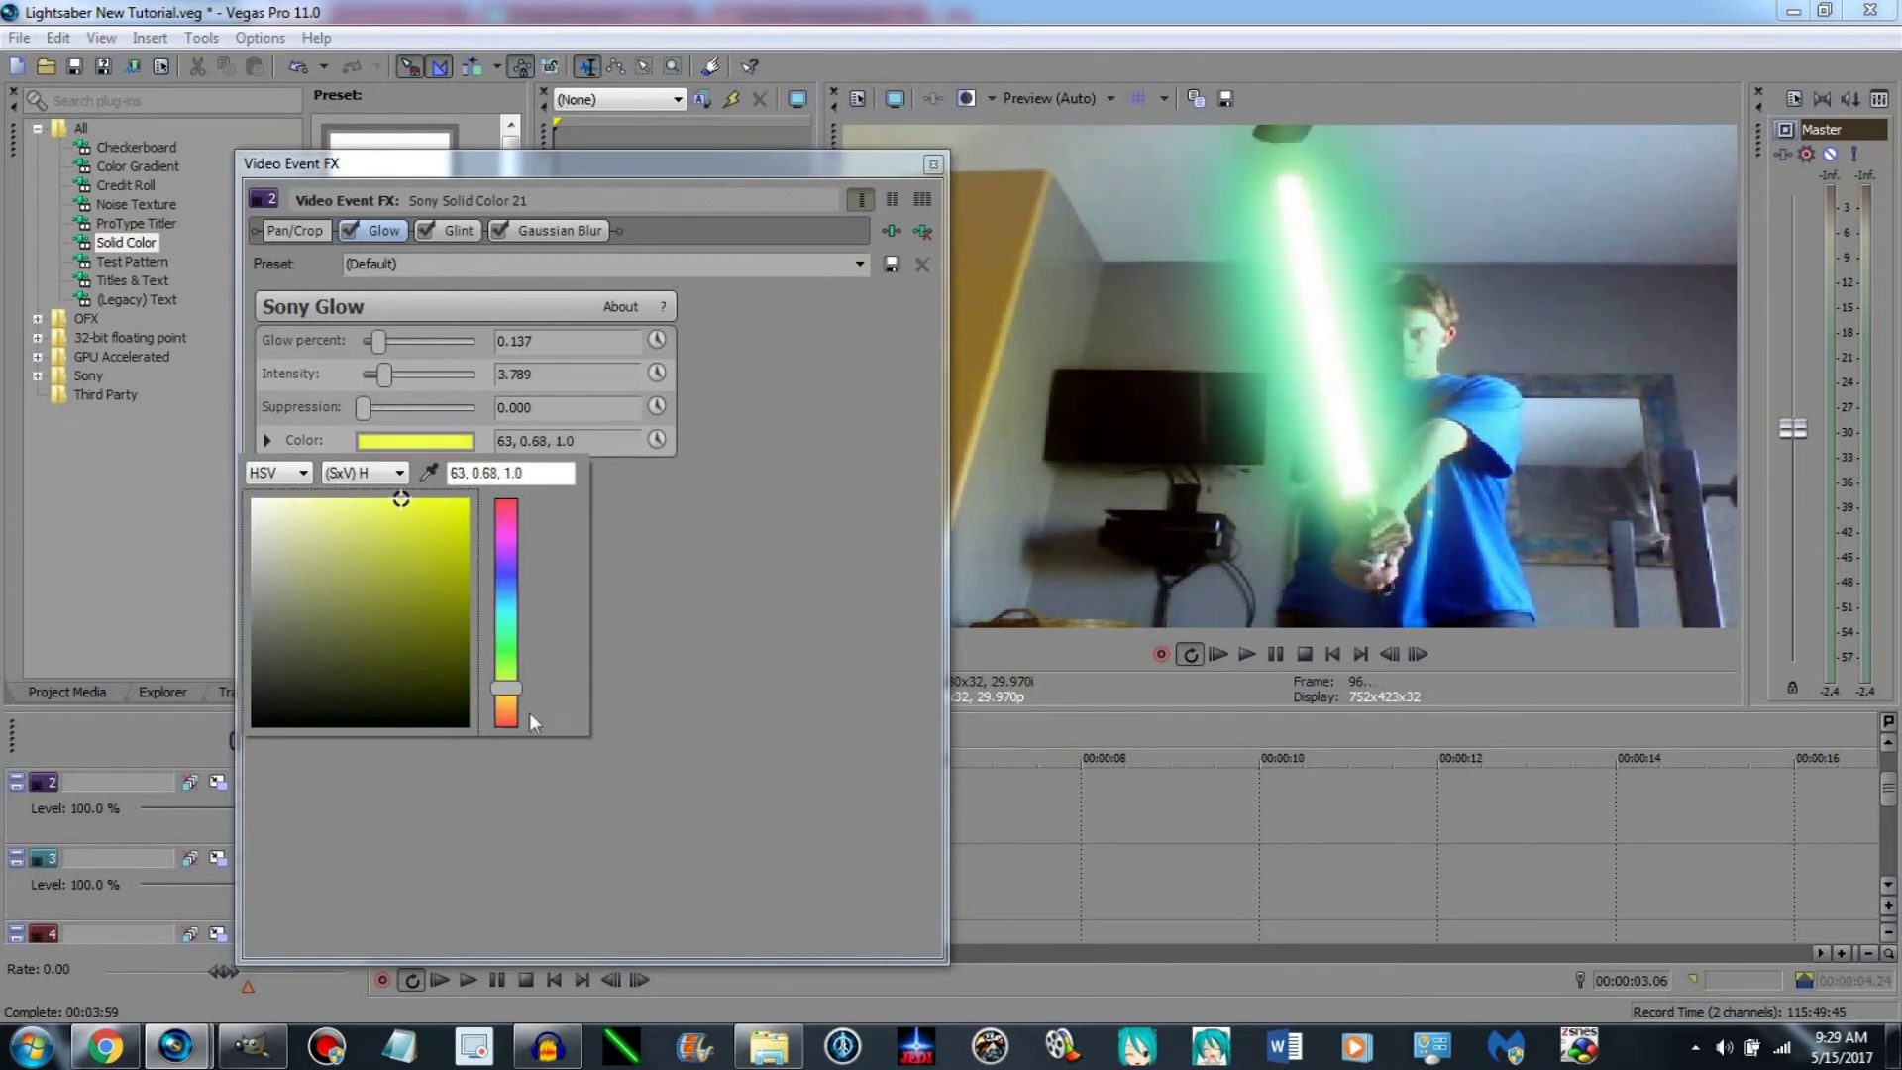
pyautogui.moveTo(508, 696); pyautogui.dragTo(509, 688)
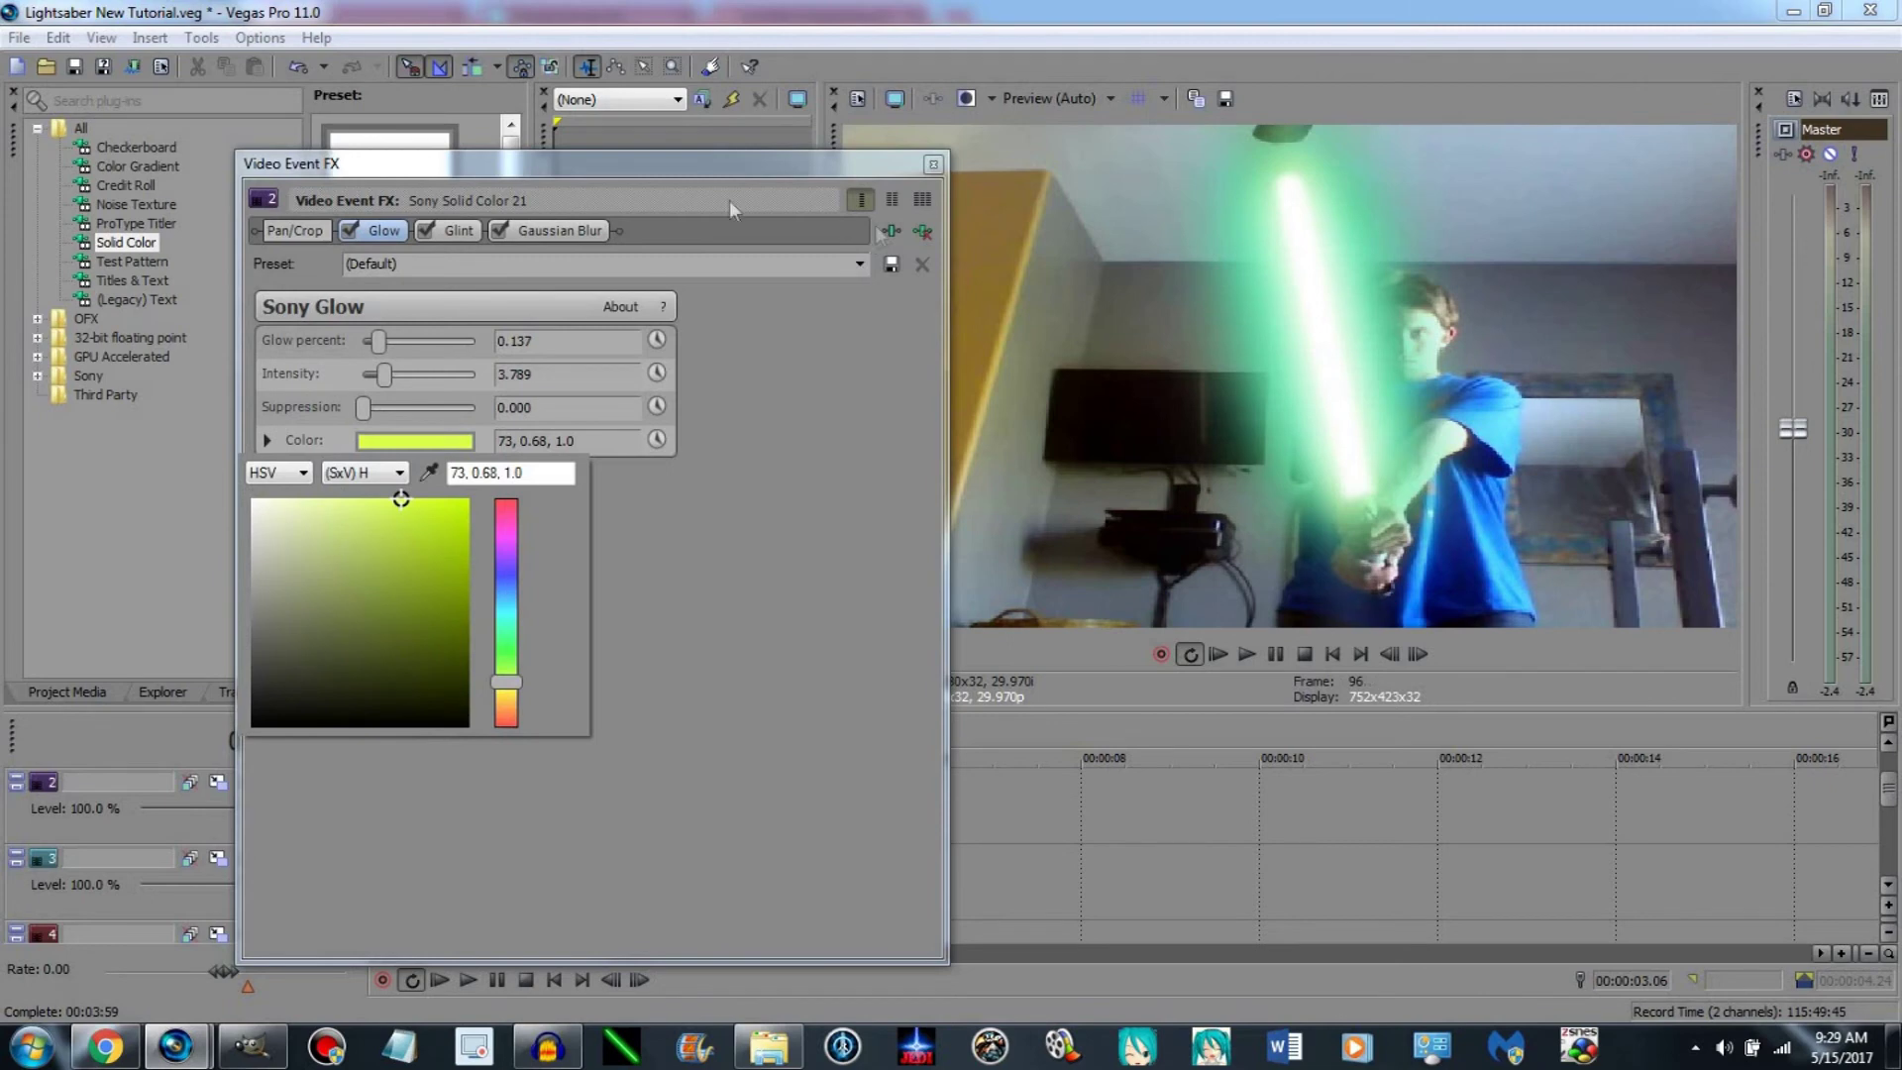
# Try a lower boost and shifted hue on the track 2 blade's Glint effect, and remove that effect from the blade.
pyautogui.click(462, 226)
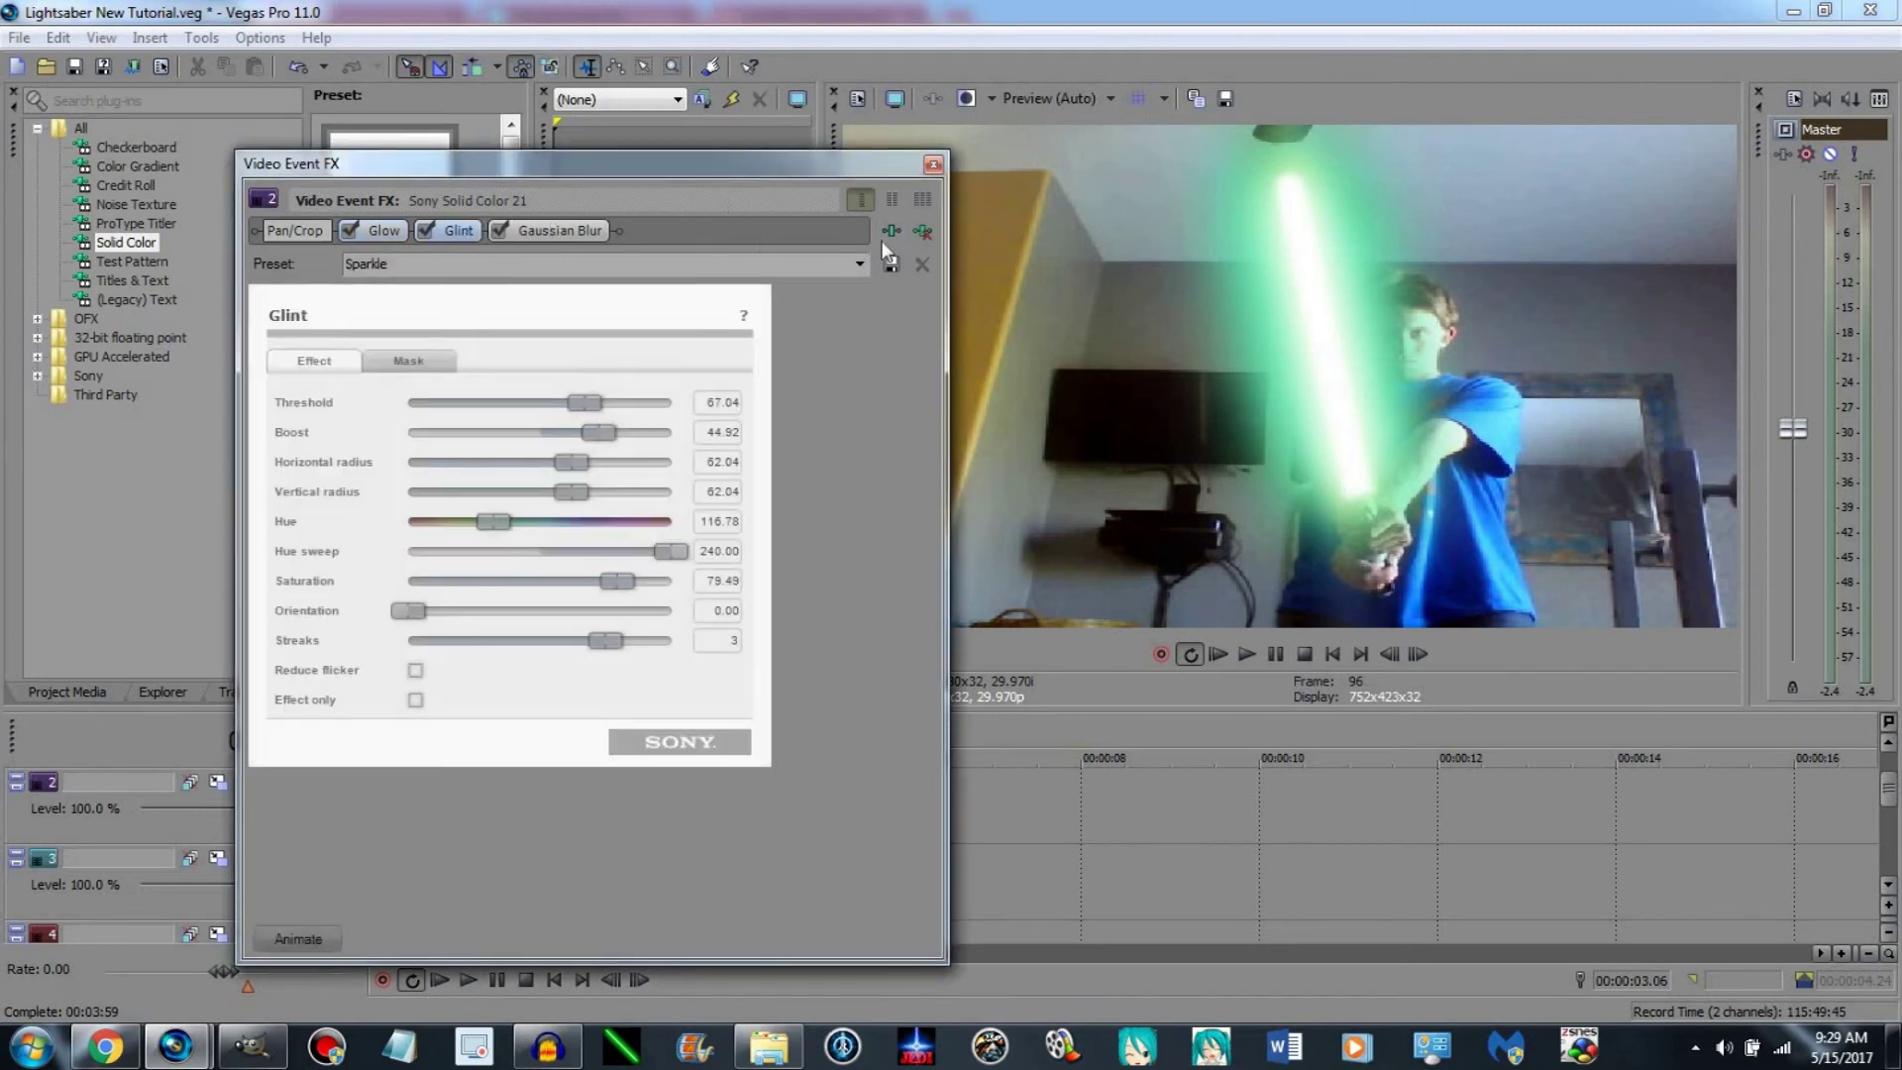
pyautogui.moveTo(601, 434); pyautogui.dragTo(540, 463)
pyautogui.moveTo(491, 522); pyautogui.dragTo(452, 536)
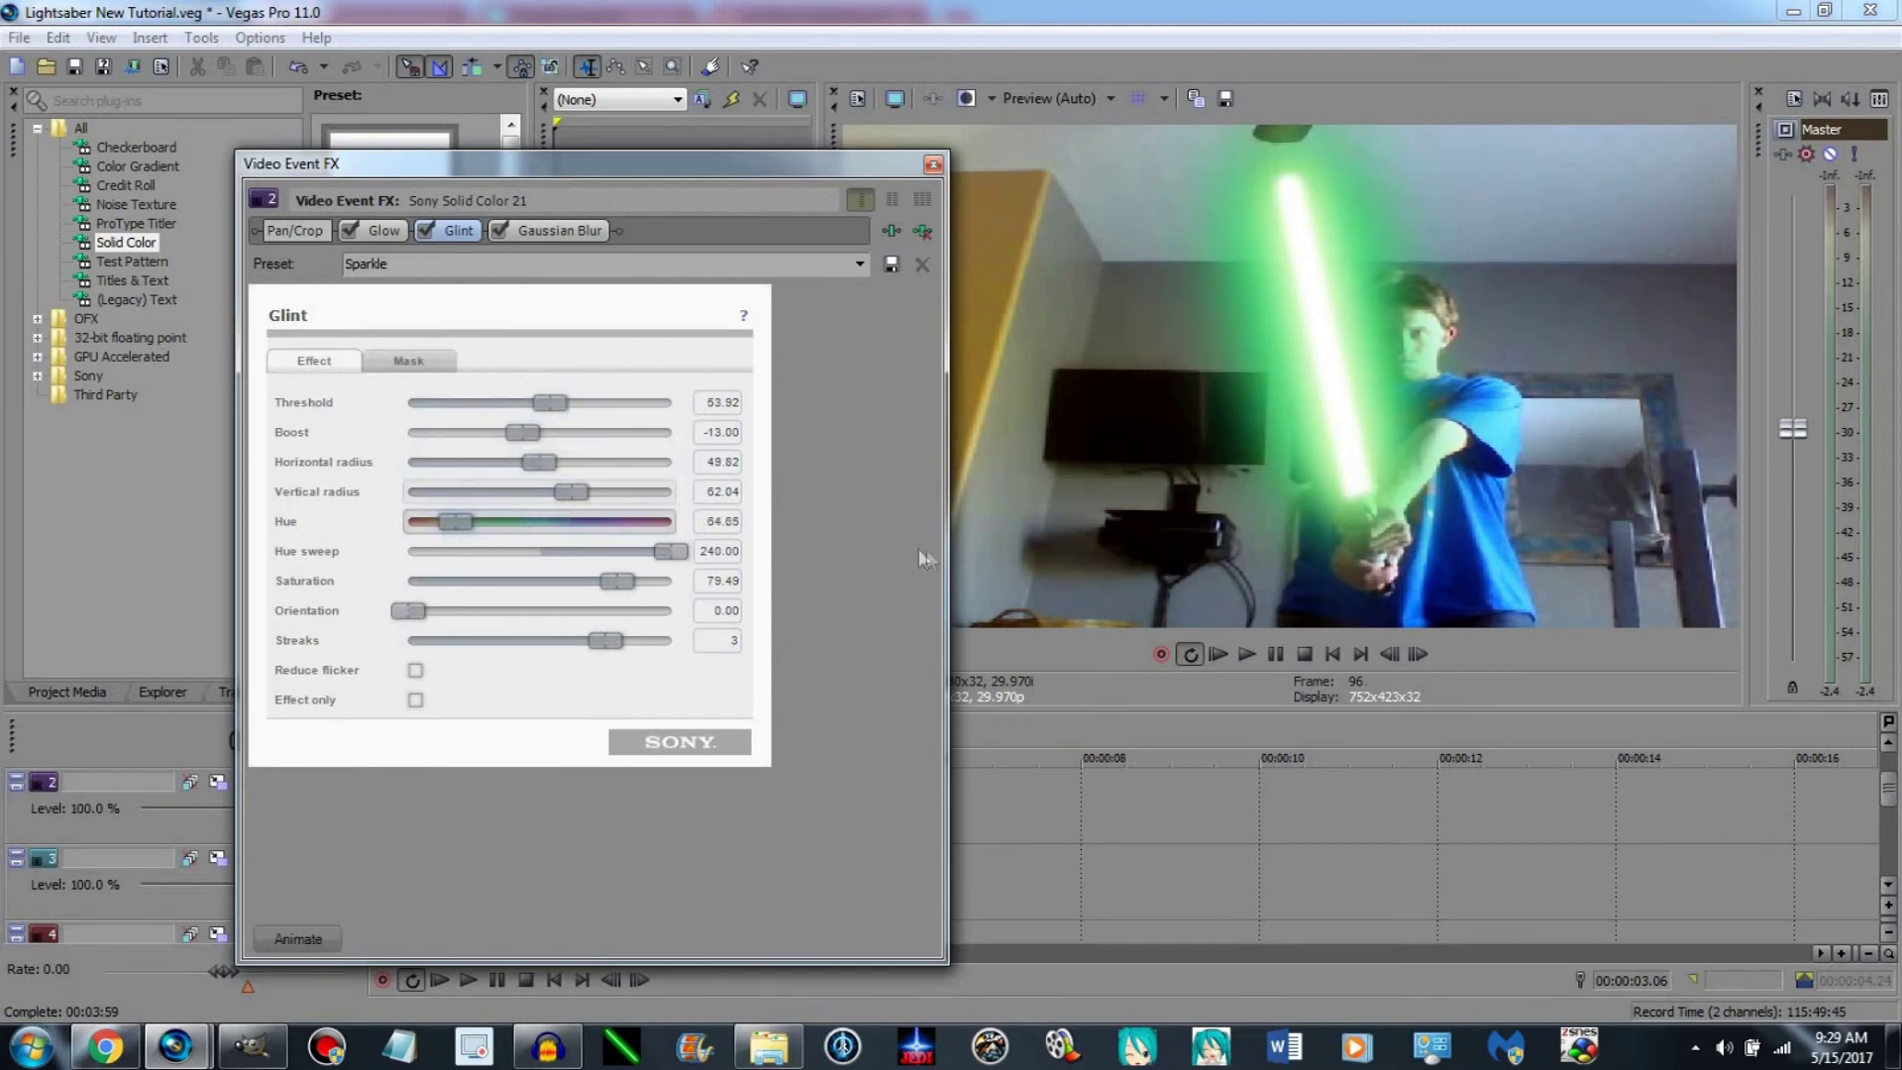
pyautogui.click(923, 231)
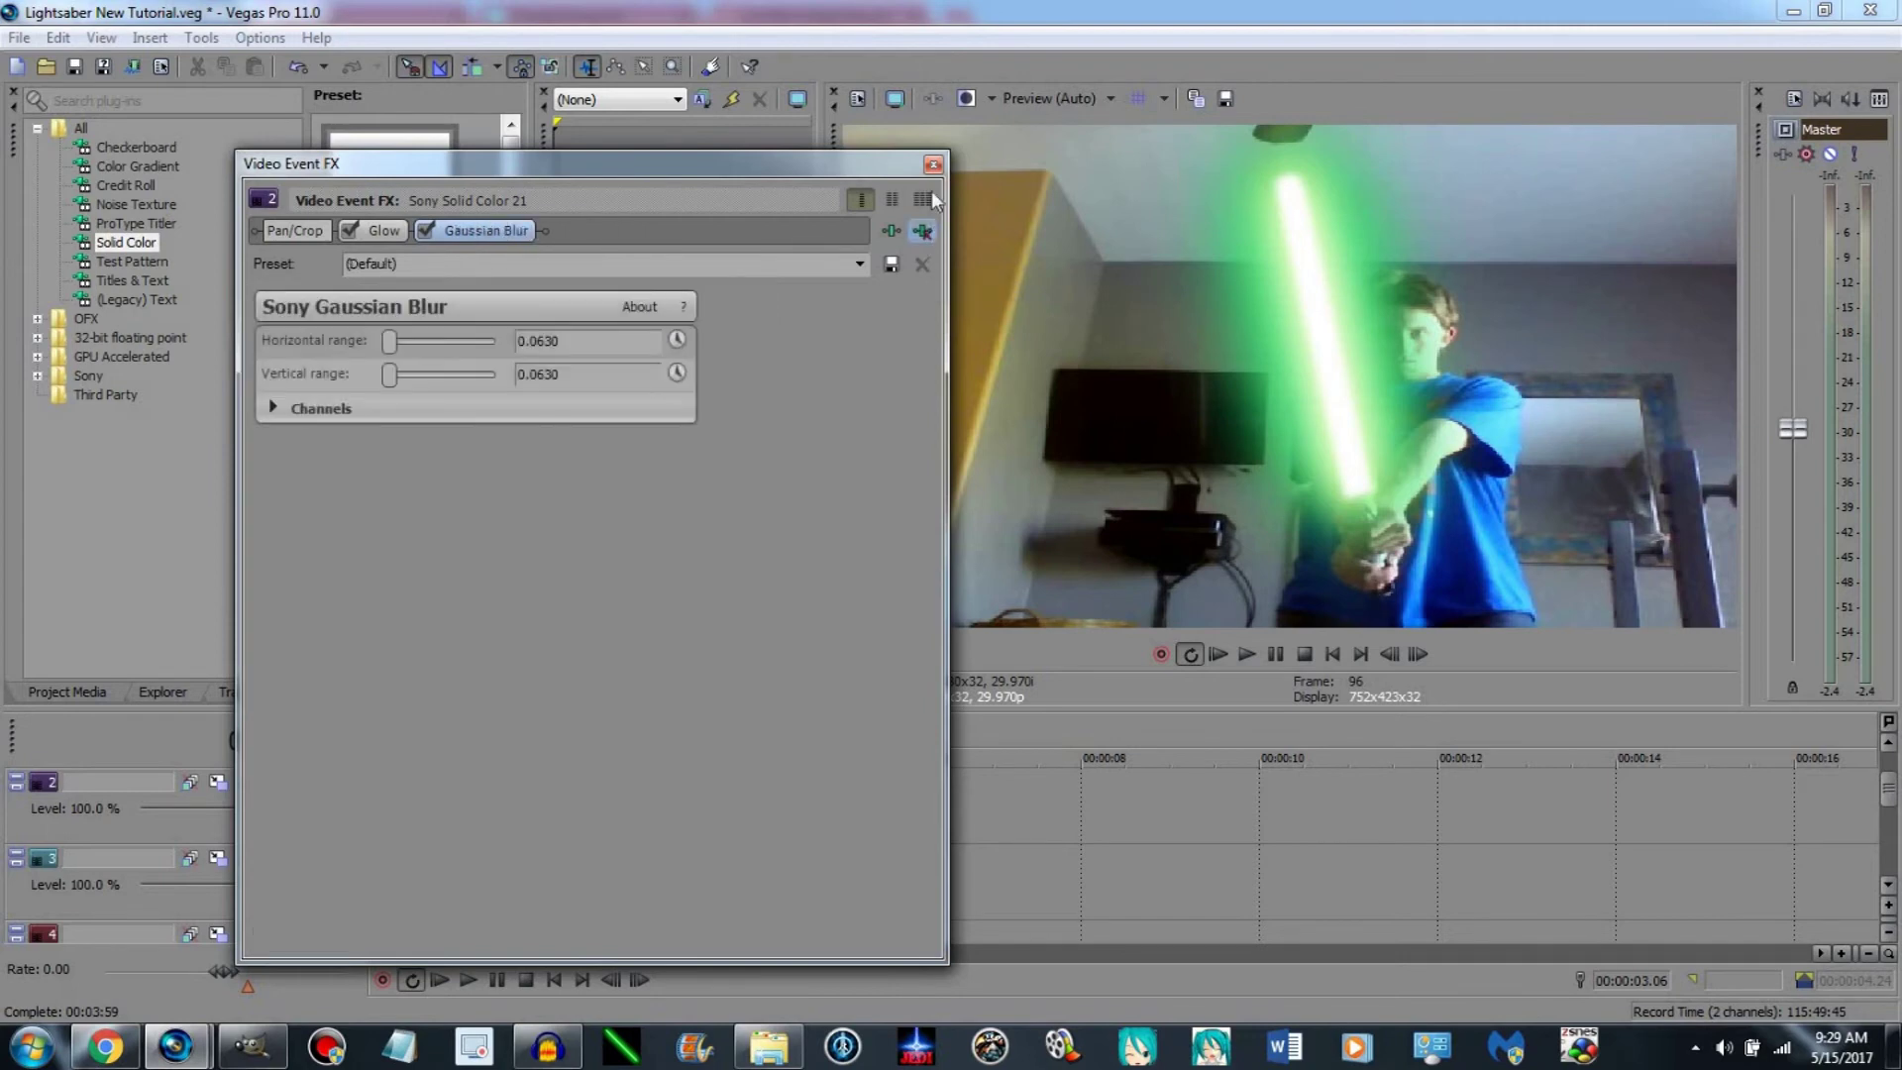
pyautogui.click(933, 167)
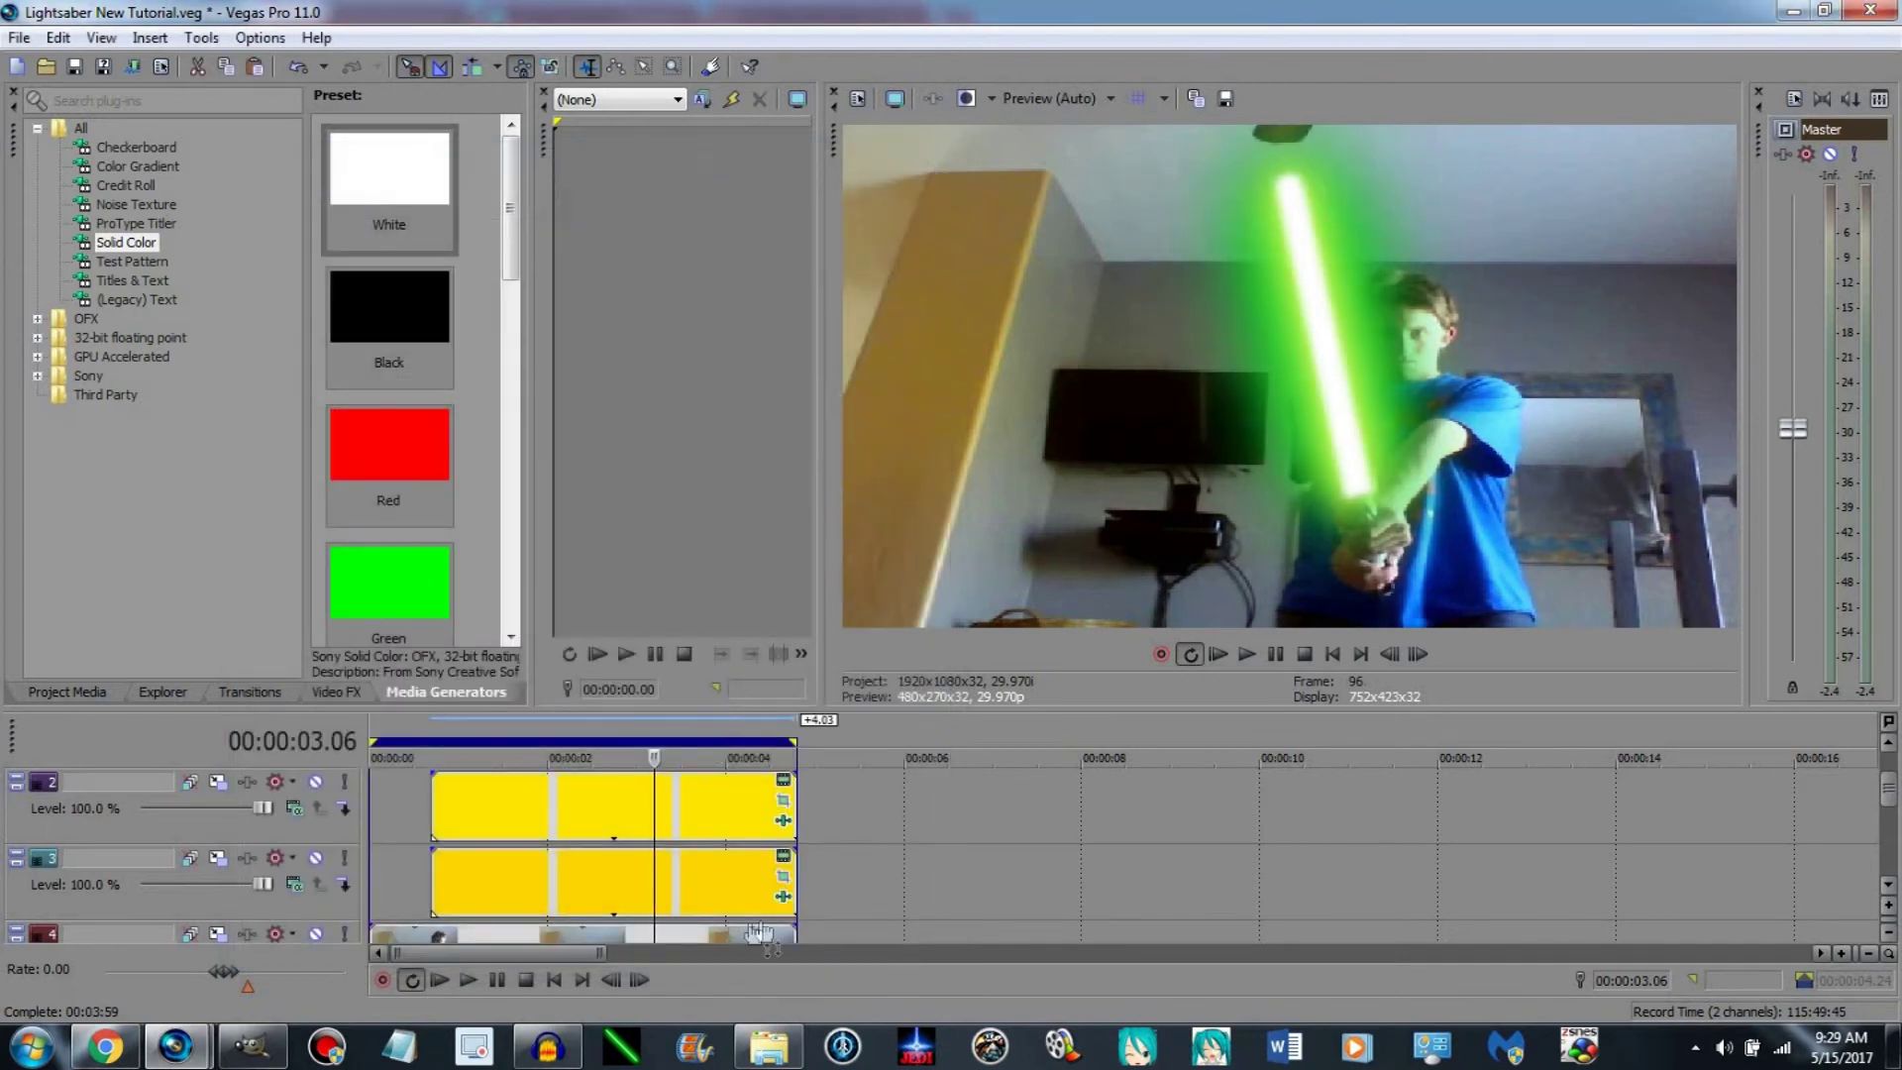
# Set the track 3 blade's Sony Glow color to yellow with HSV values 63, 0.96, 0.79 and its intensity to 6.316.
pyautogui.click(783, 899)
pyautogui.click(390, 444)
pyautogui.moveTo(511, 658); pyautogui.dragTo(506, 696)
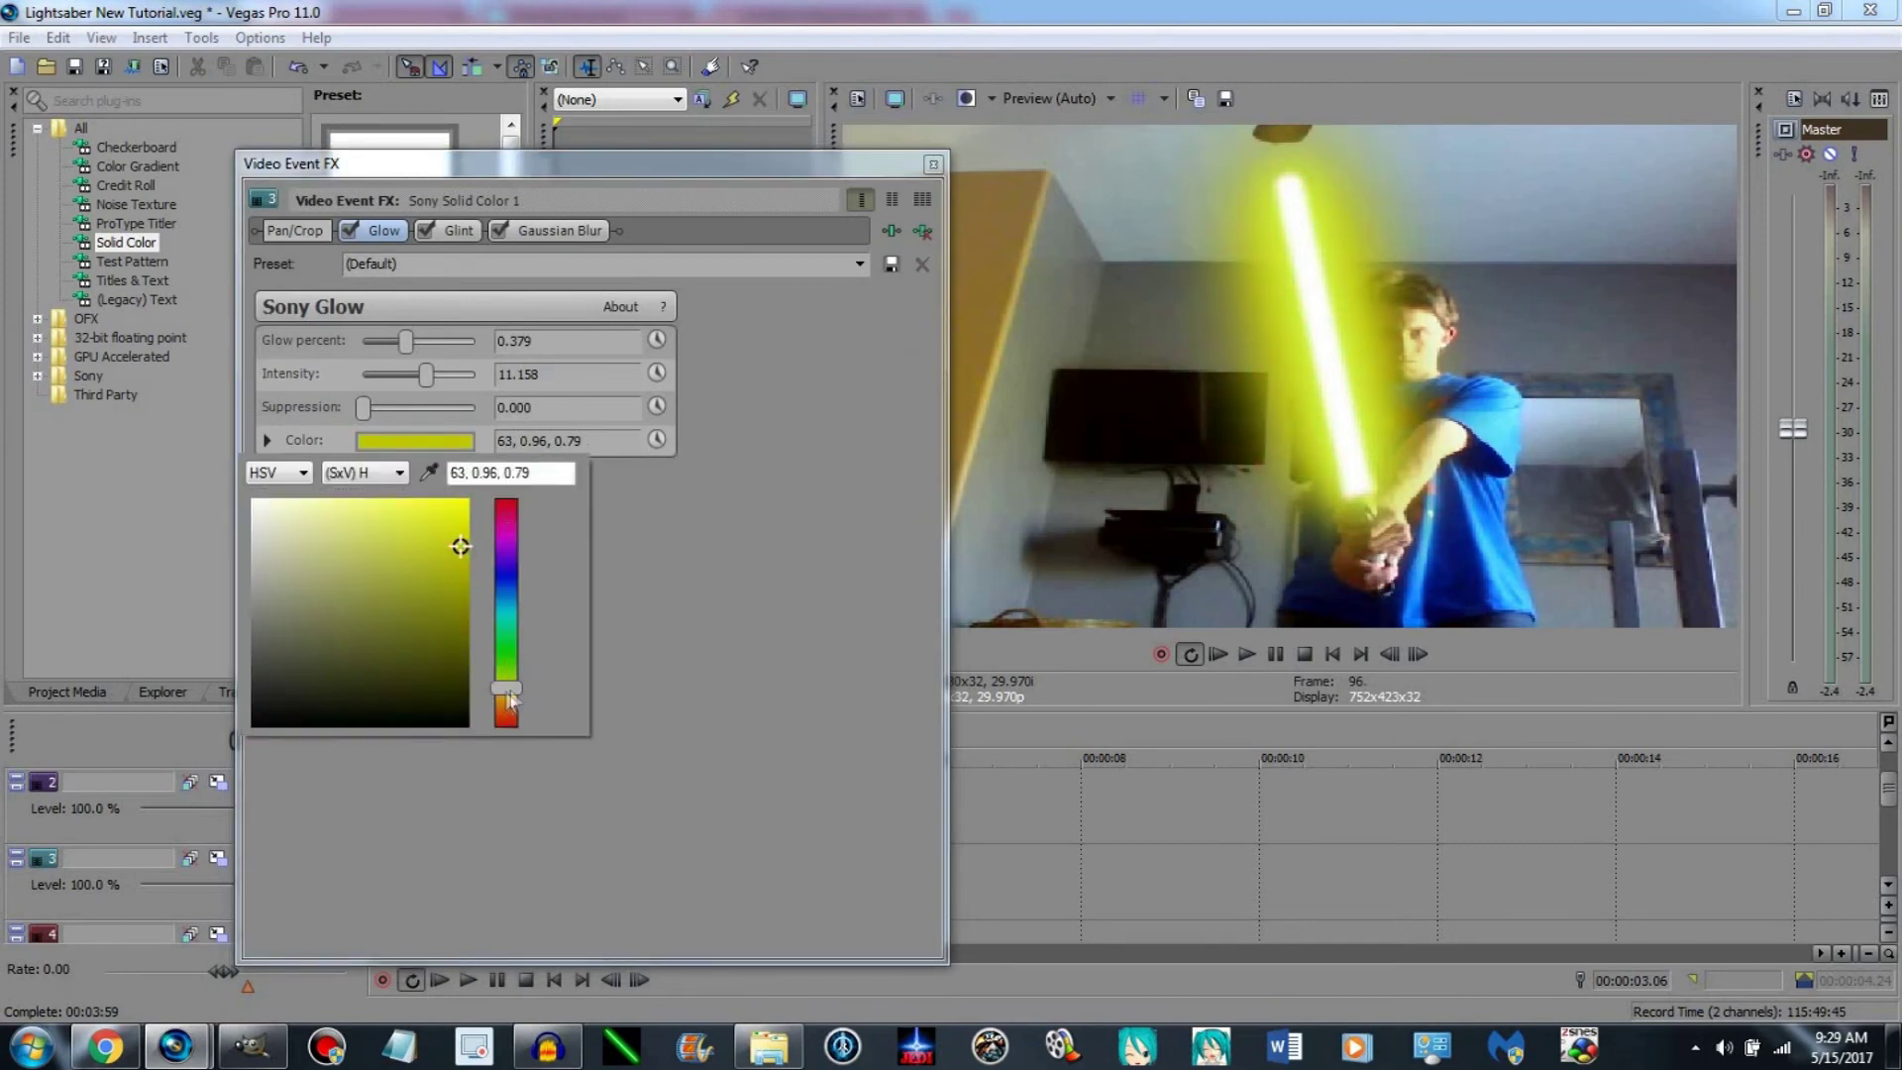
pyautogui.click(674, 759)
pyautogui.moveTo(424, 377); pyautogui.dragTo(399, 381)
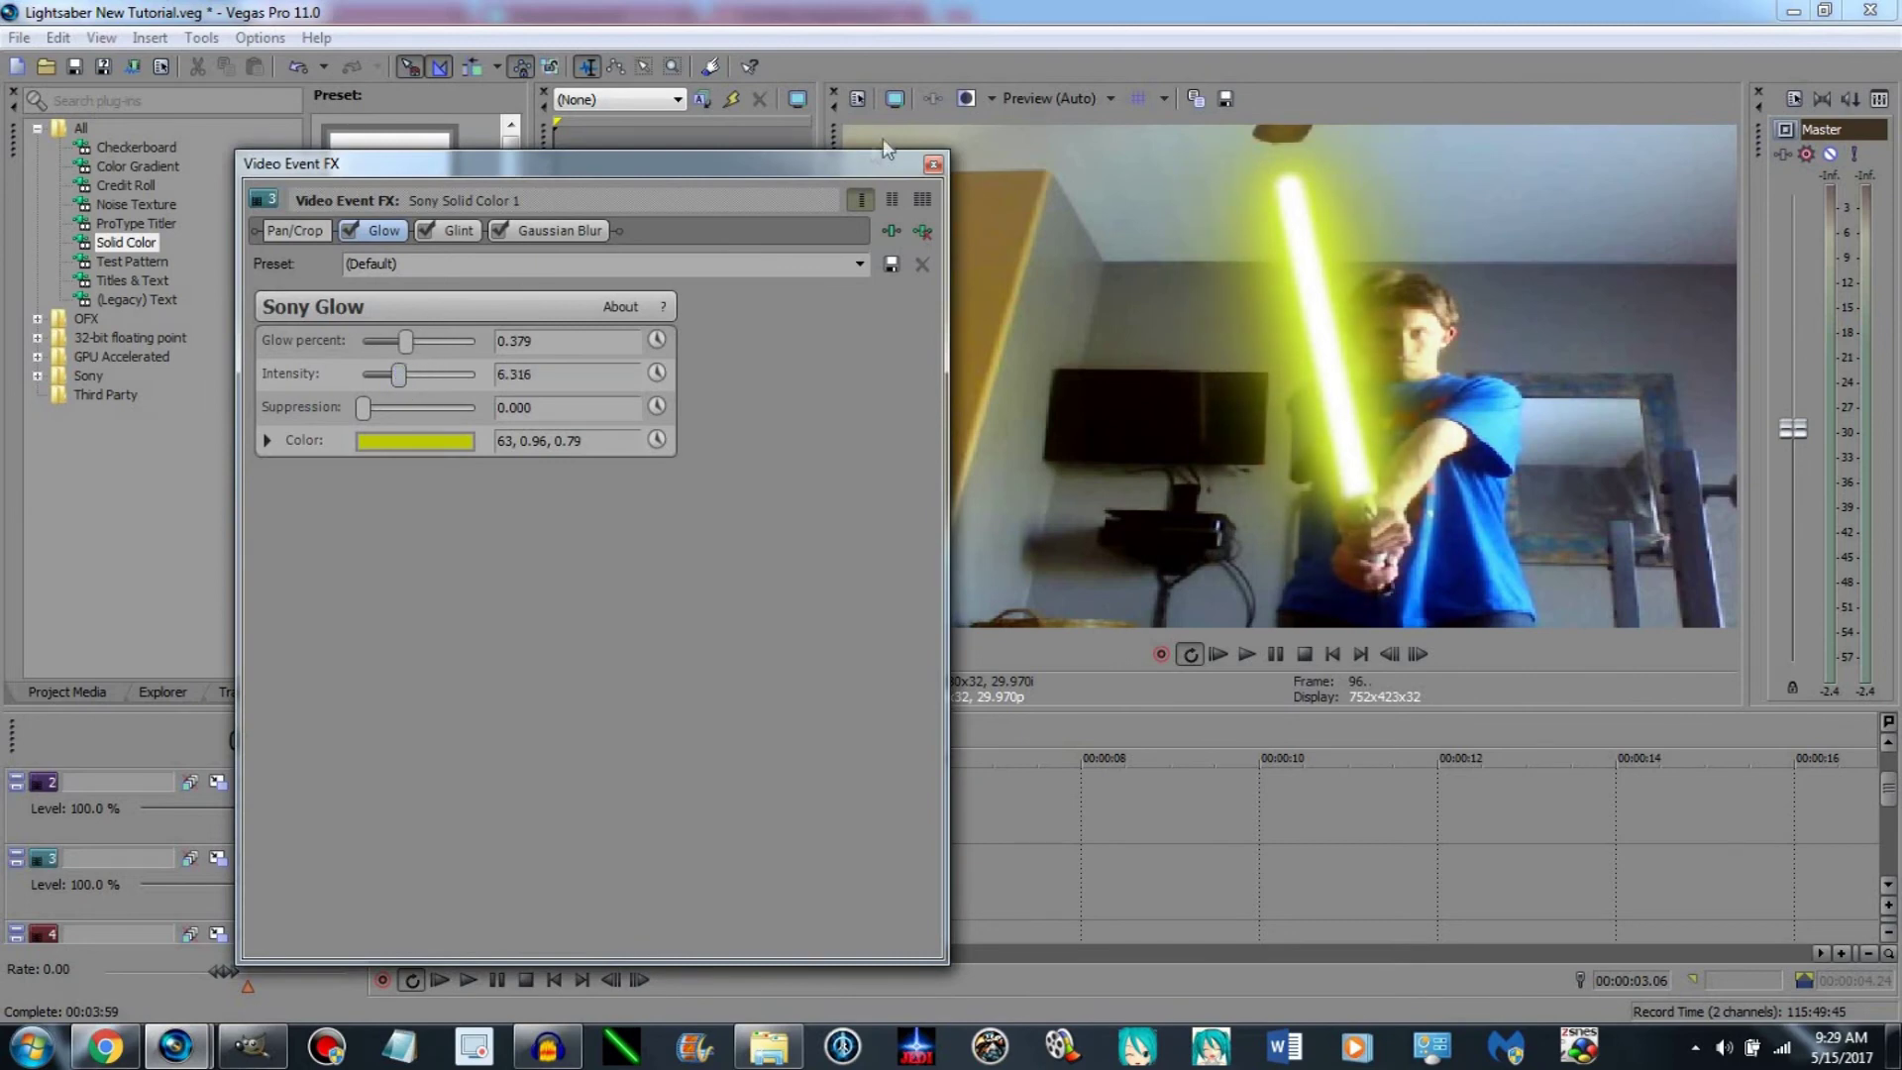
pyautogui.click(933, 165)
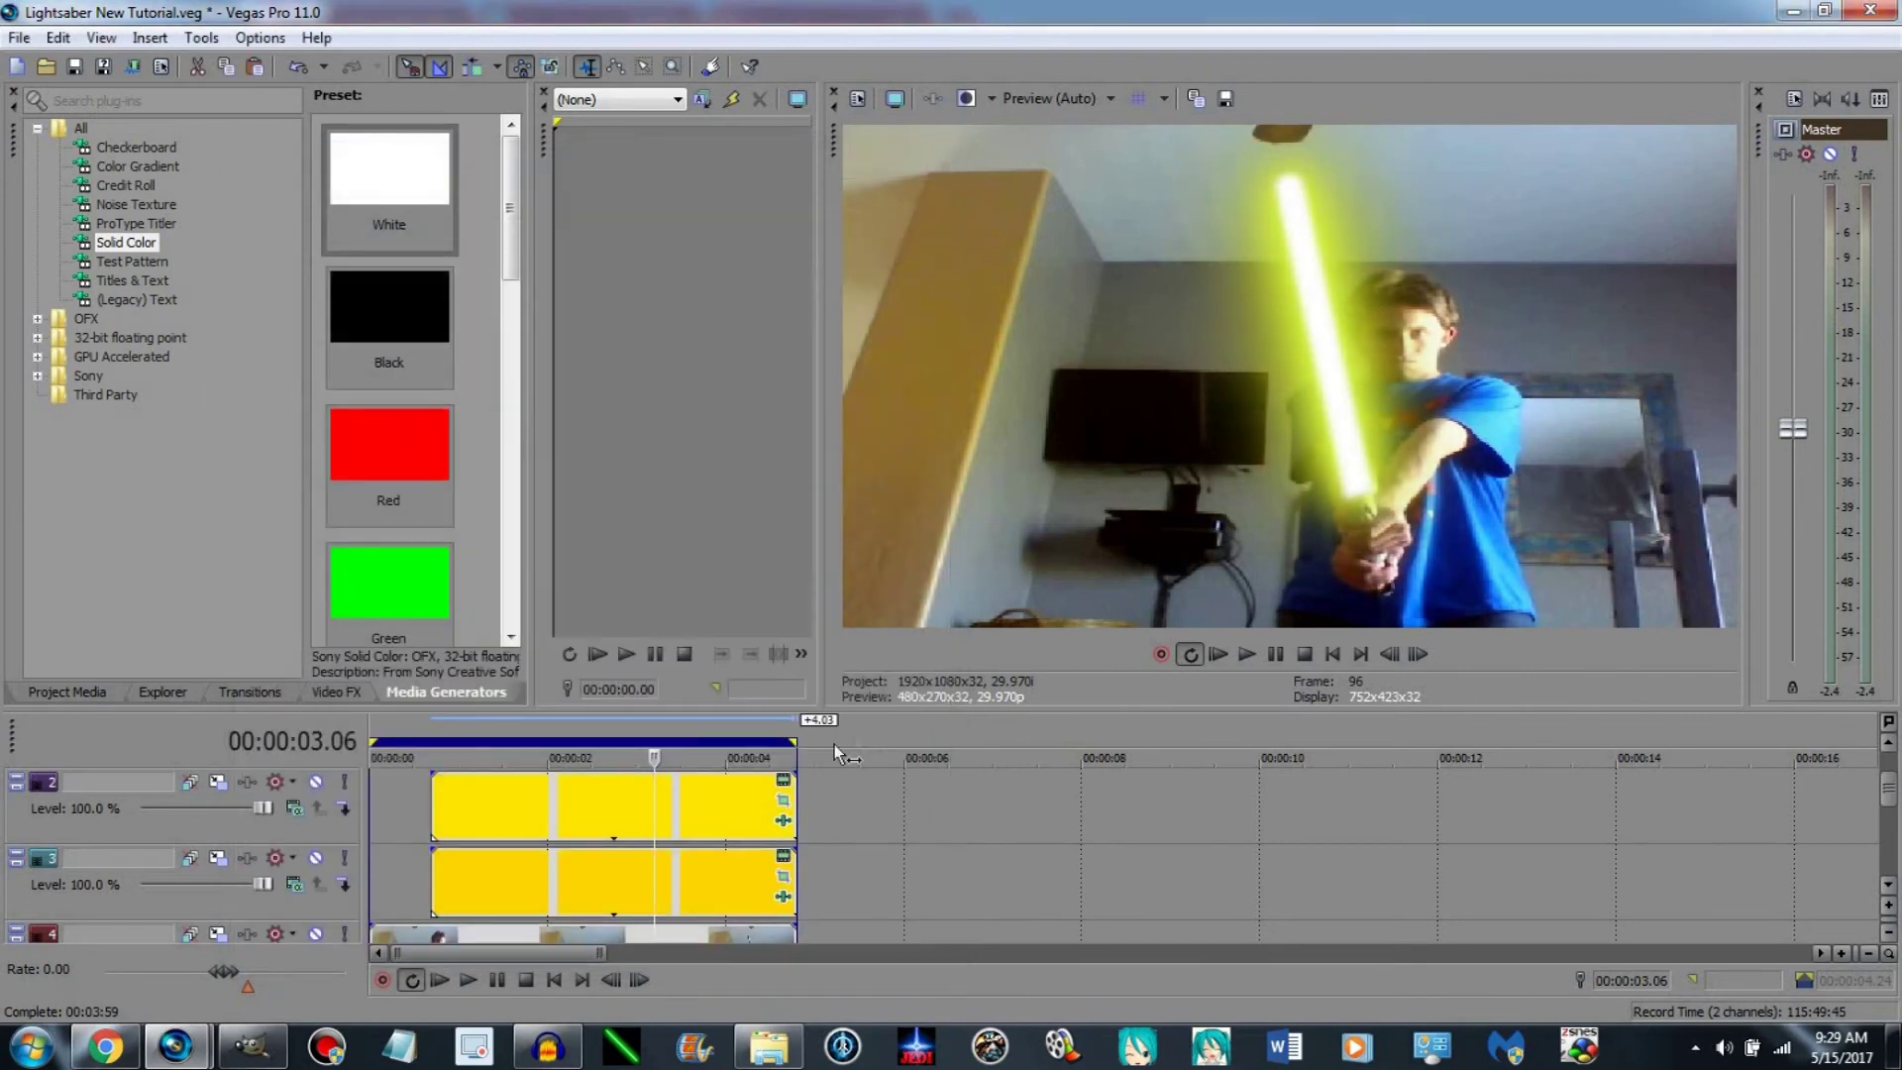
# Set the track 2 blade's Sony Glow color to light yellow with HSV values 65, 0.71, 0.98 and its glow percent to 0.053.
pyautogui.click(772, 811)
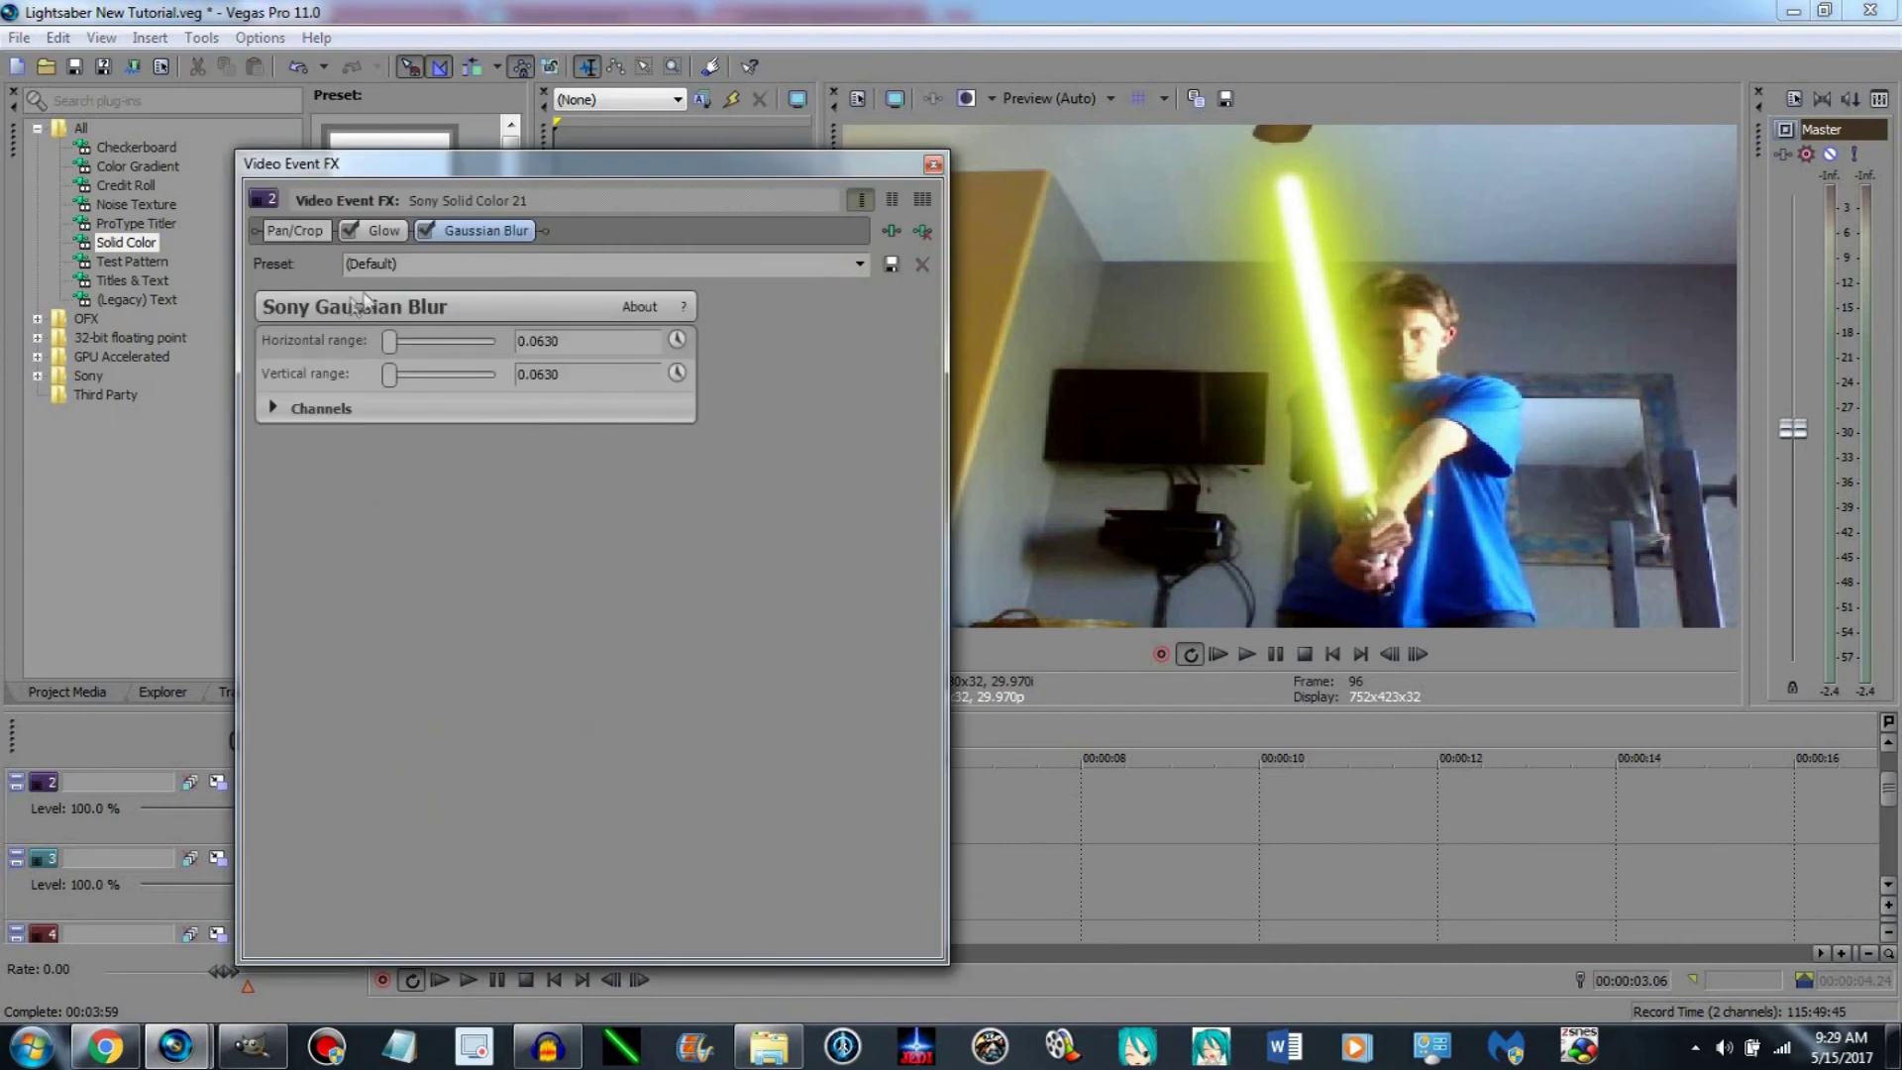
pyautogui.click(378, 236)
pyautogui.click(393, 438)
pyautogui.moveTo(448, 508); pyautogui.dragTo(438, 508)
pyautogui.moveTo(496, 679); pyautogui.dragTo(496, 683)
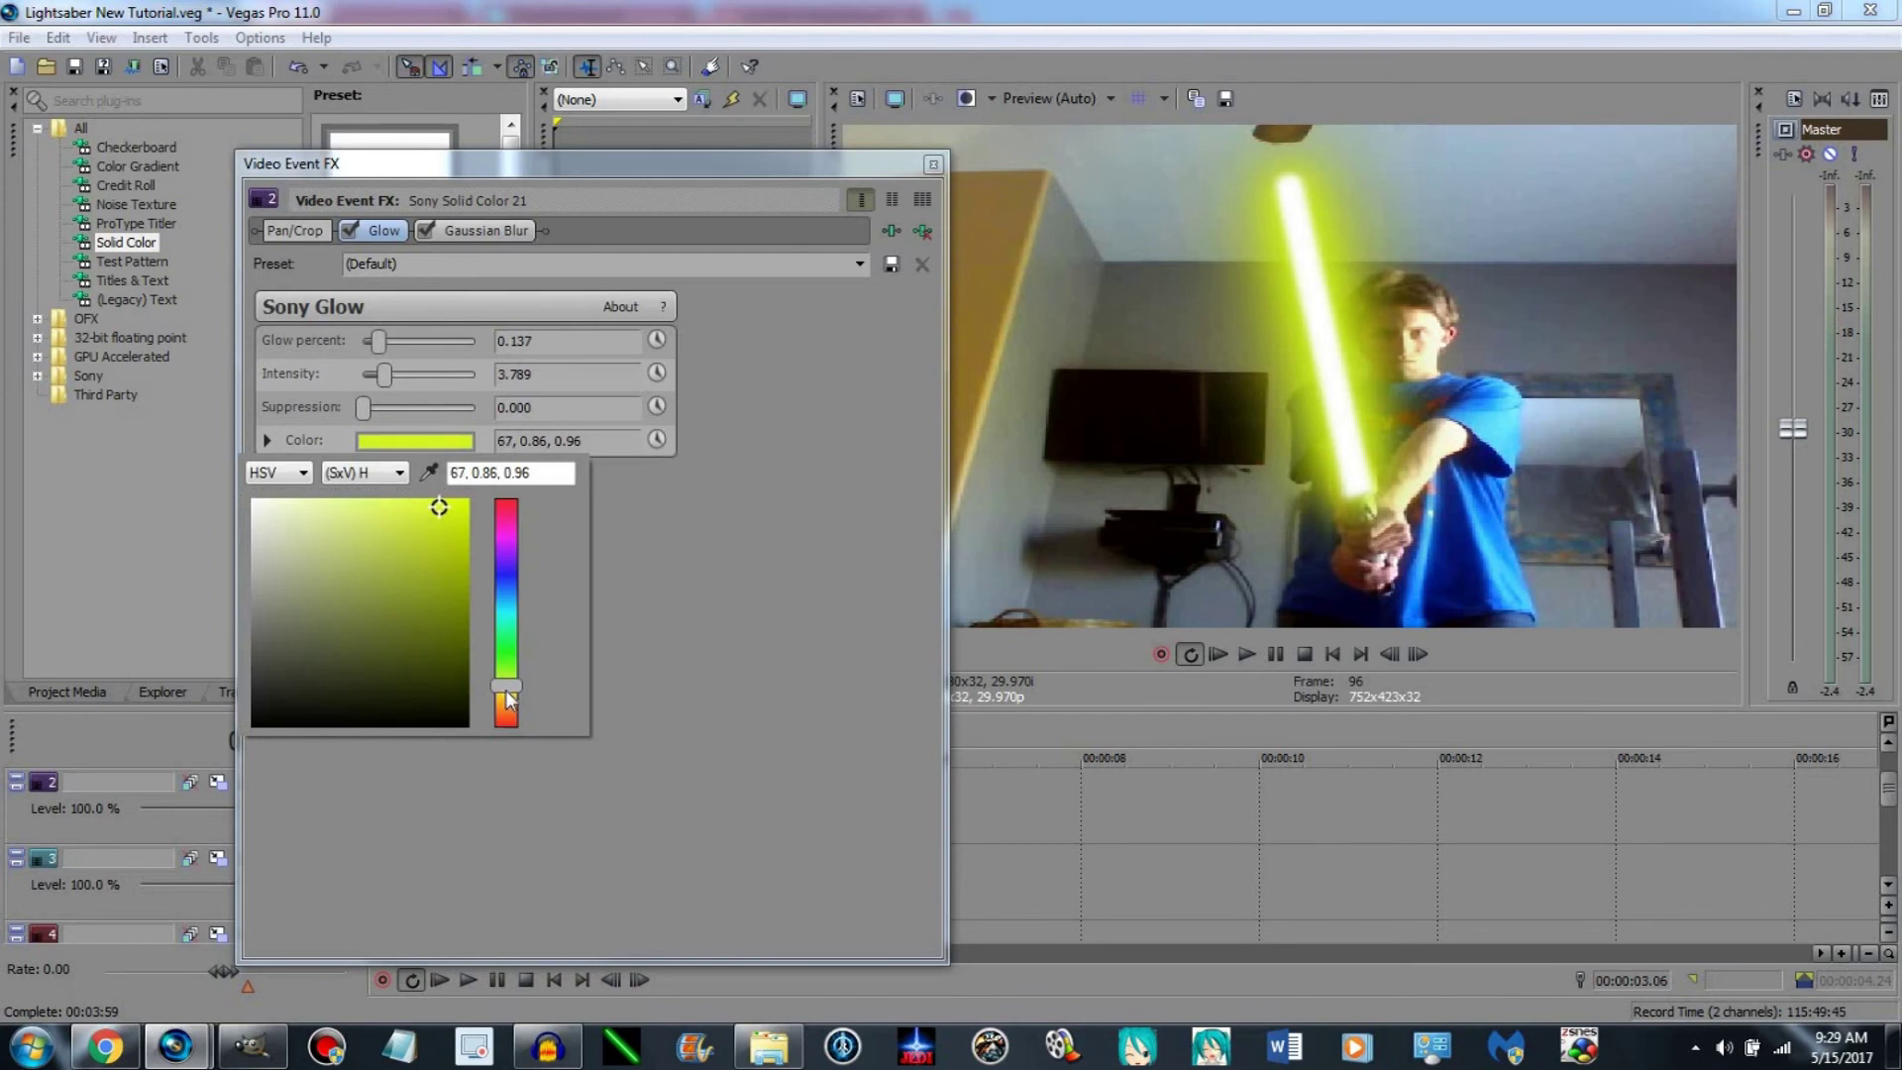
pyautogui.moveTo(443, 507)
pyautogui.mouseDown()
pyautogui.moveTo(352, 503)
pyautogui.moveTo(407, 505)
pyautogui.mouseUp()
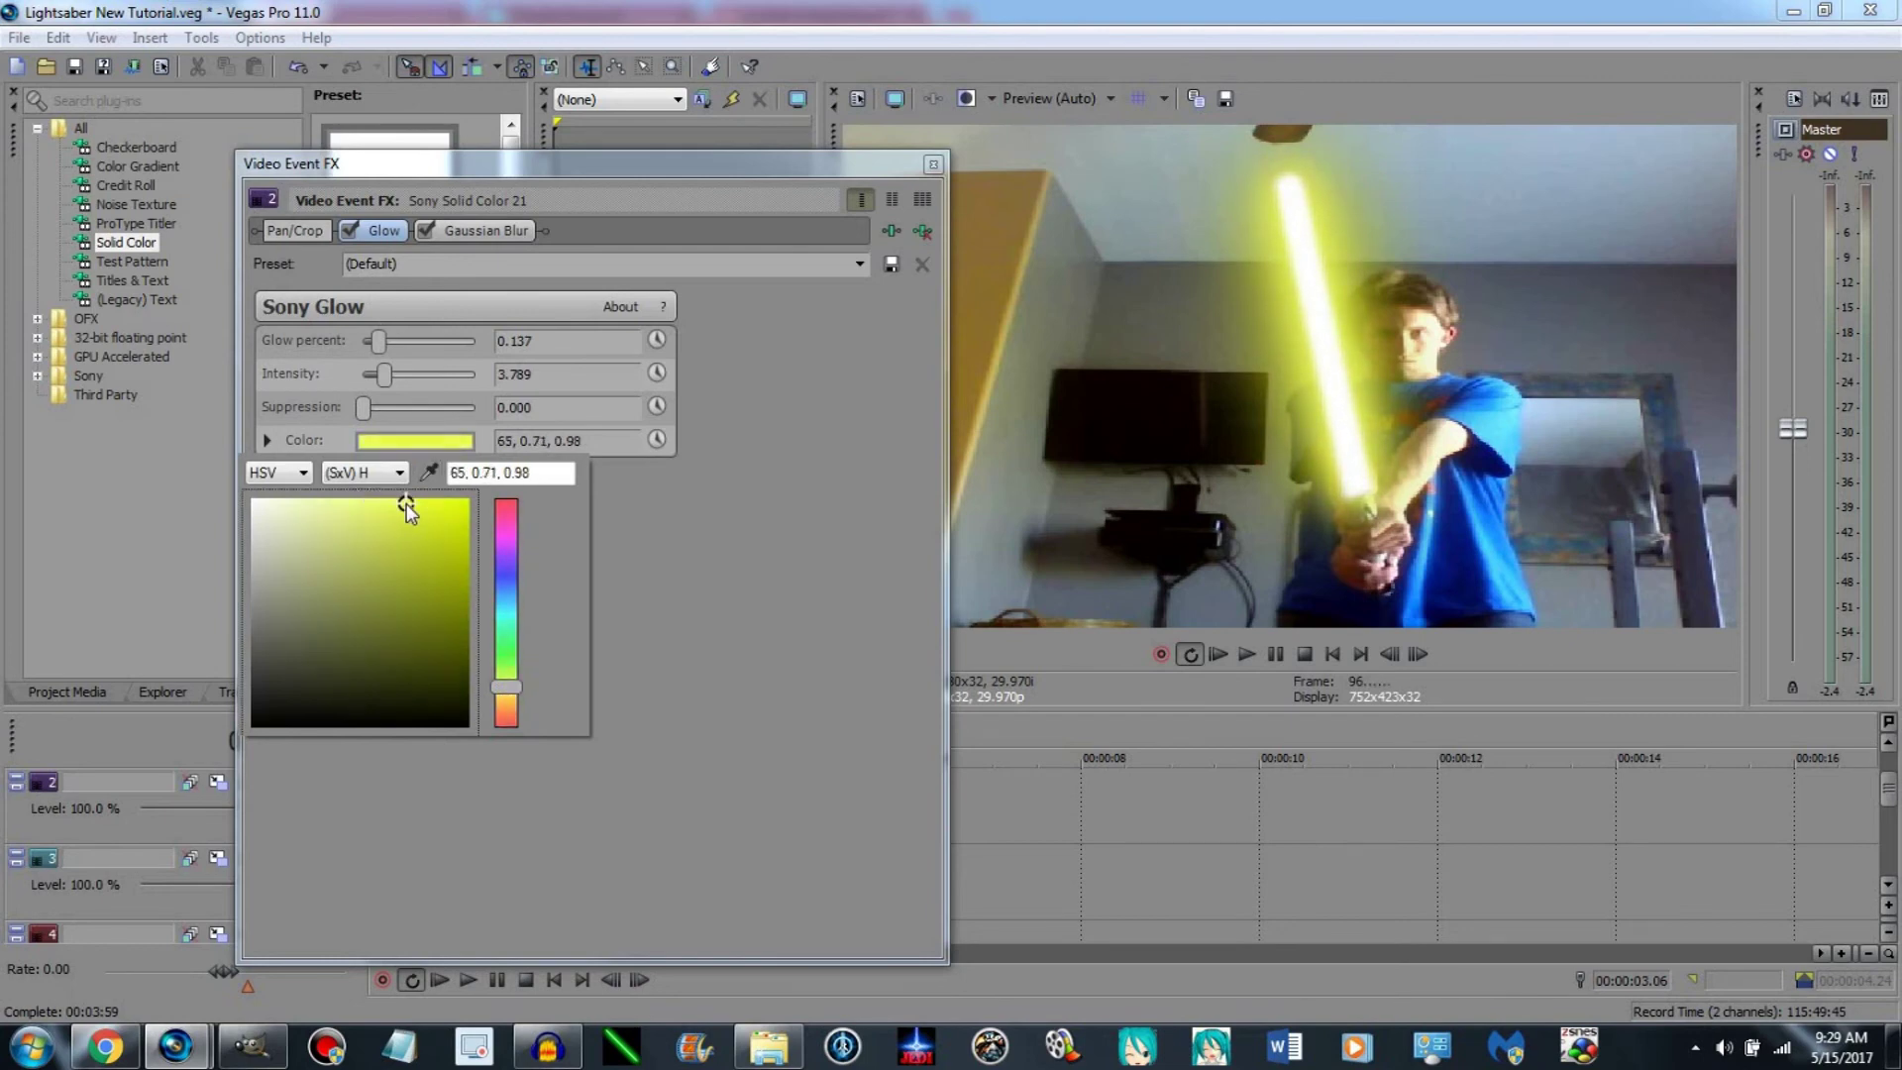
pyautogui.click(408, 347)
pyautogui.moveTo(382, 349); pyautogui.dragTo(374, 353)
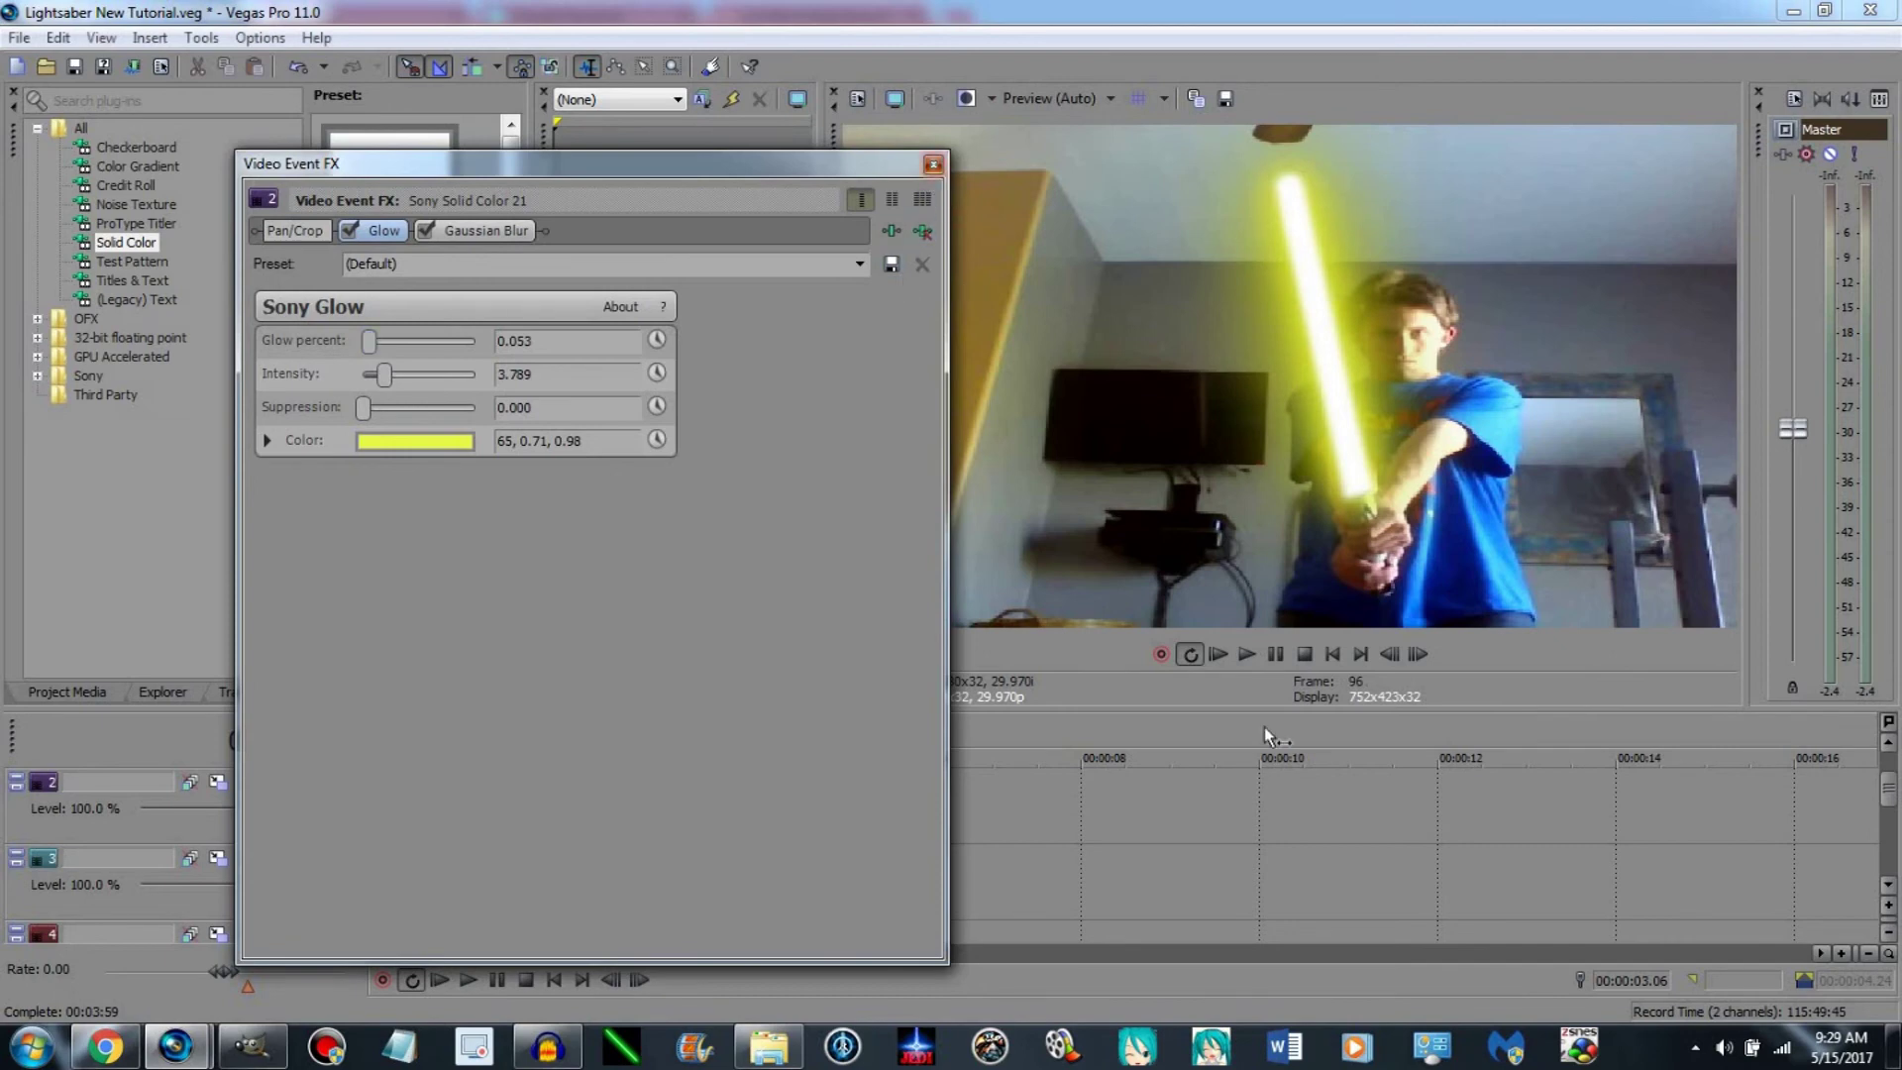
pyautogui.click(933, 164)
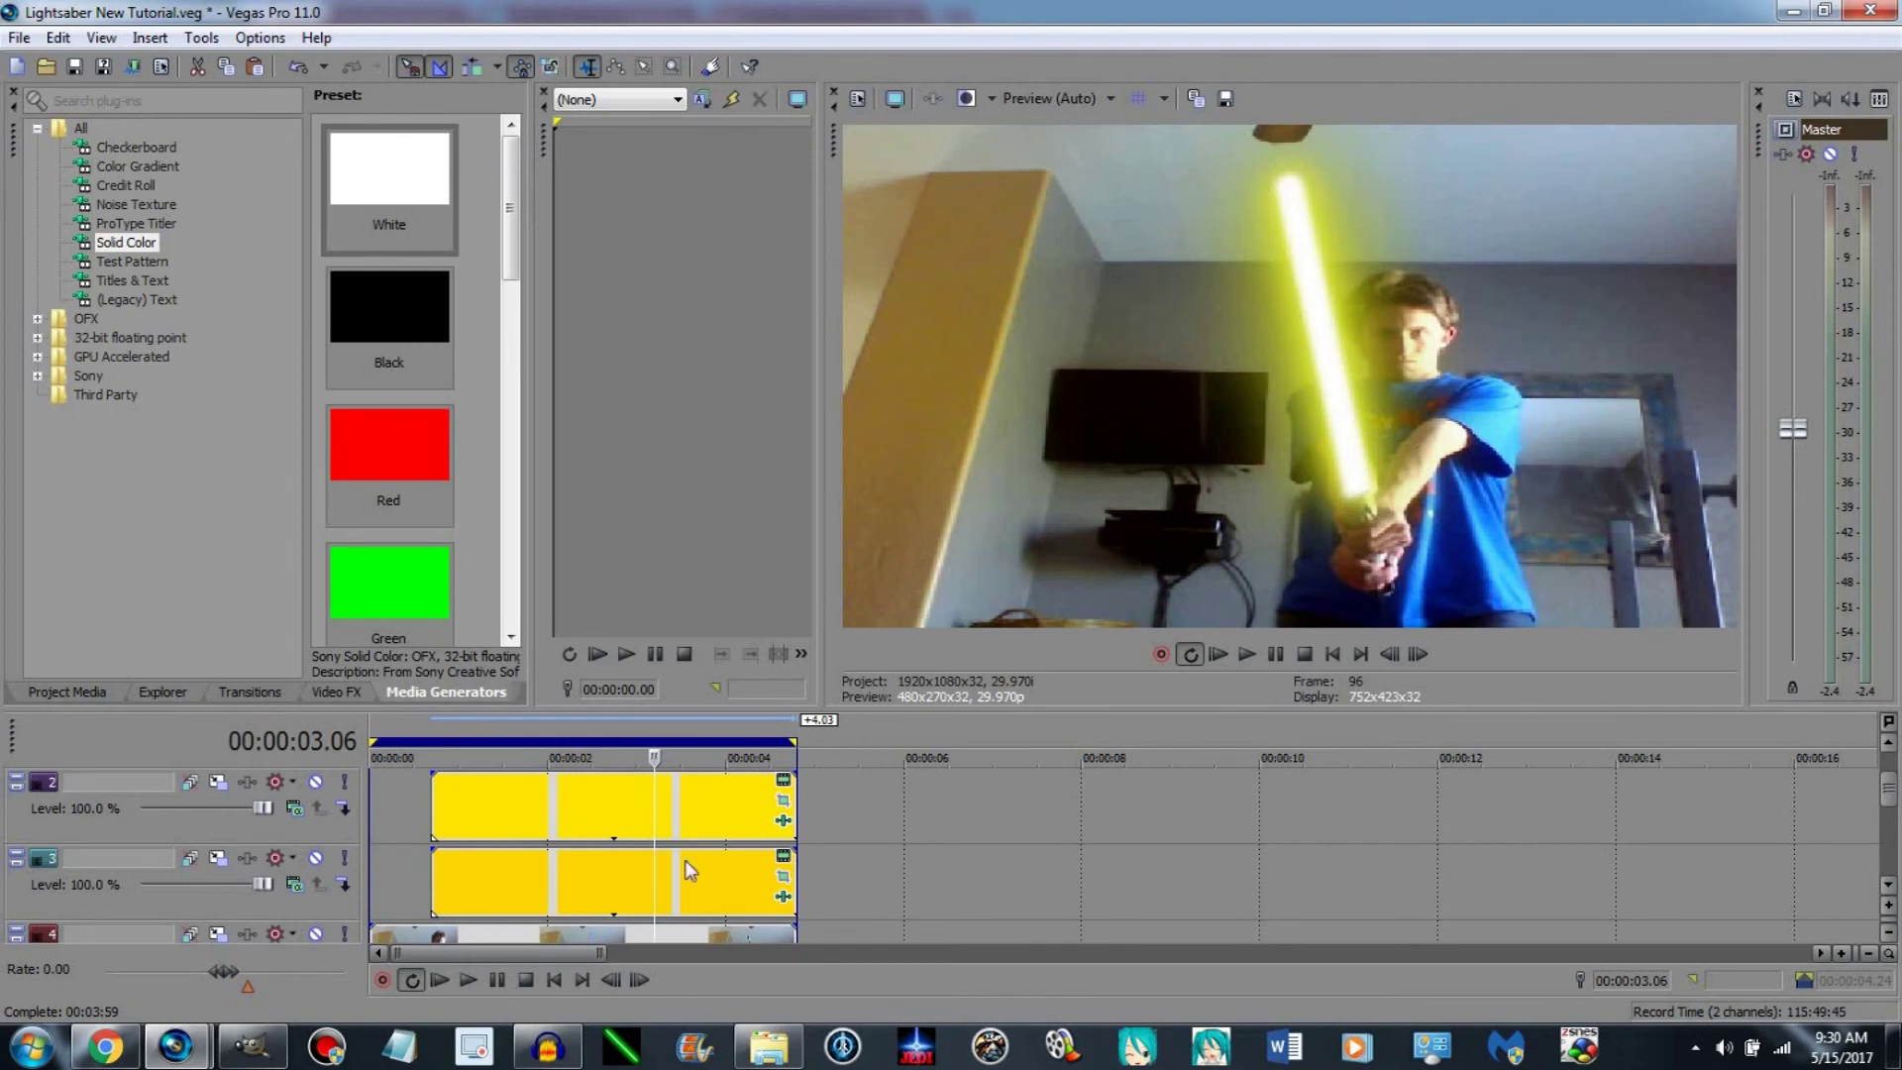
# Change the track 2 blade's Sony Glow color to white with HSV values 0, 0.0, 1.0.
pyautogui.click(783, 820)
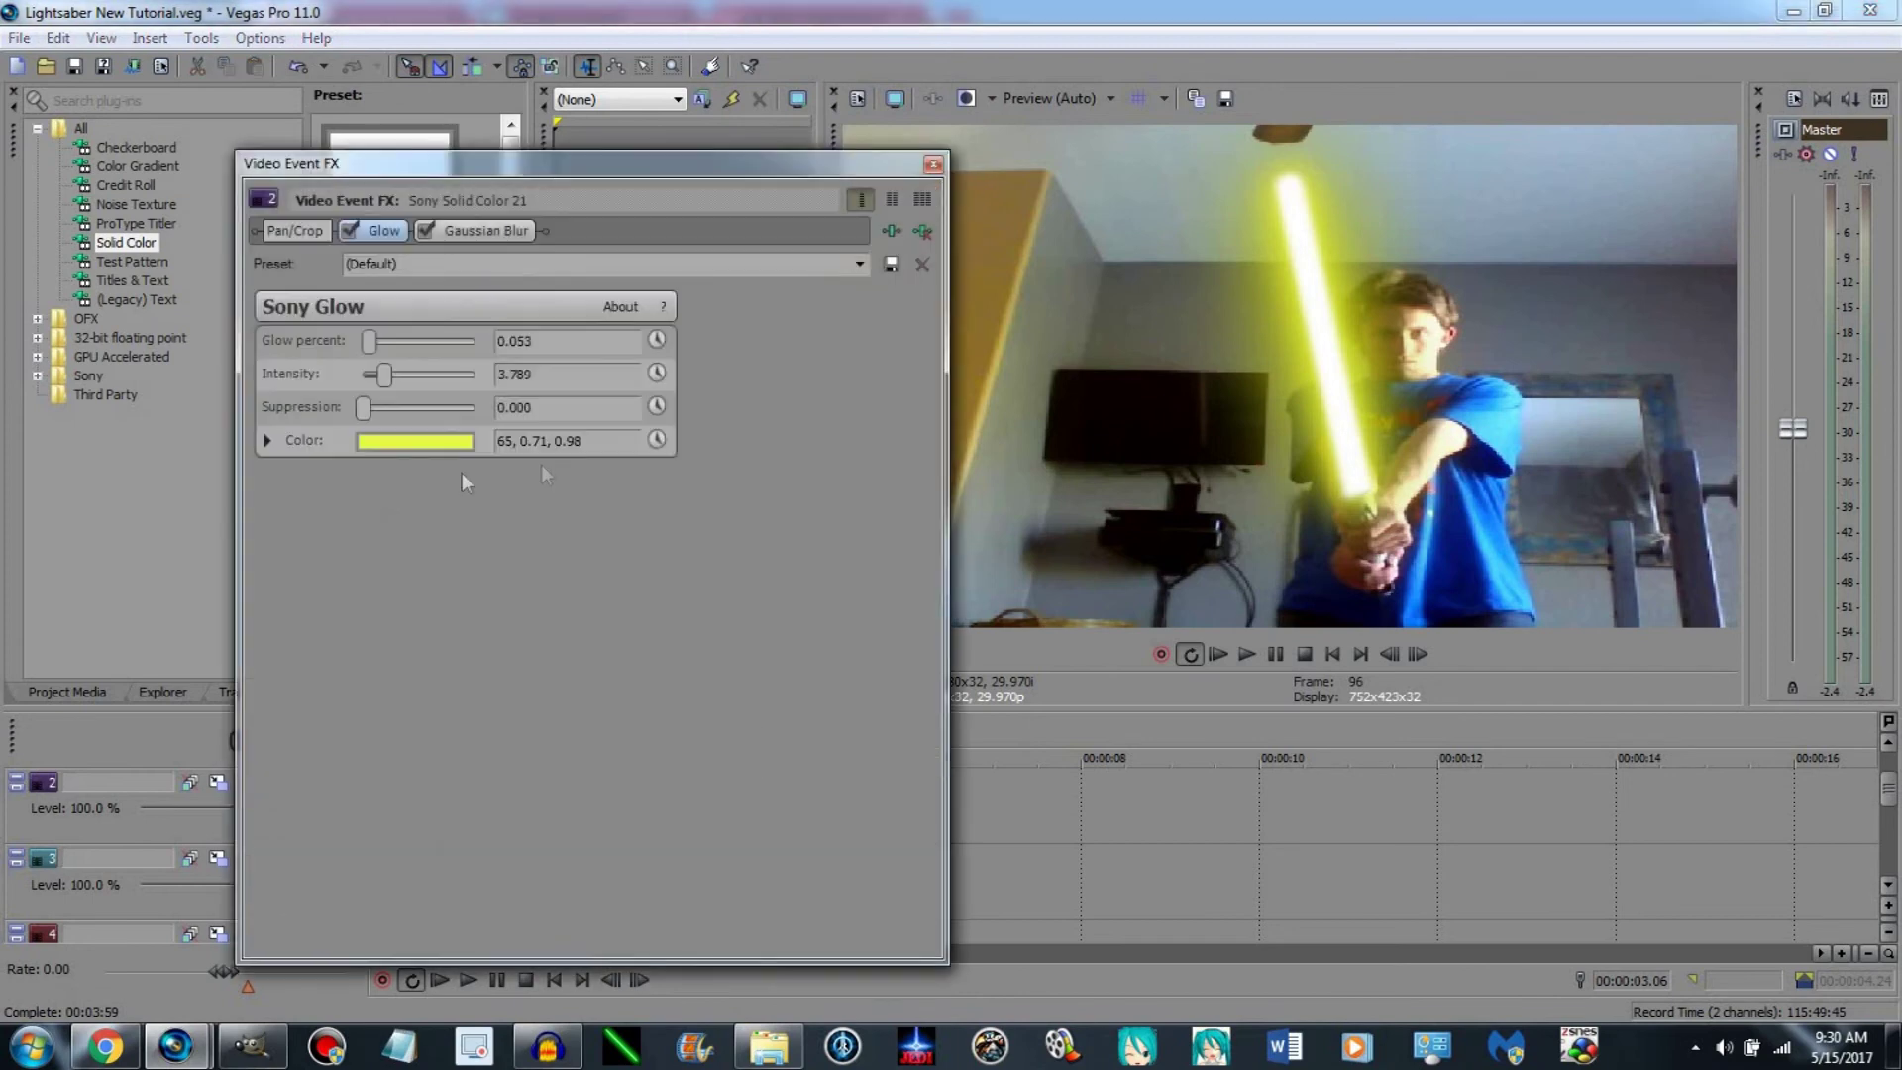
pyautogui.click(438, 449)
pyautogui.moveTo(379, 503)
pyautogui.mouseDown()
pyautogui.moveTo(295, 499)
pyautogui.moveTo(216, 452)
pyautogui.mouseUp()
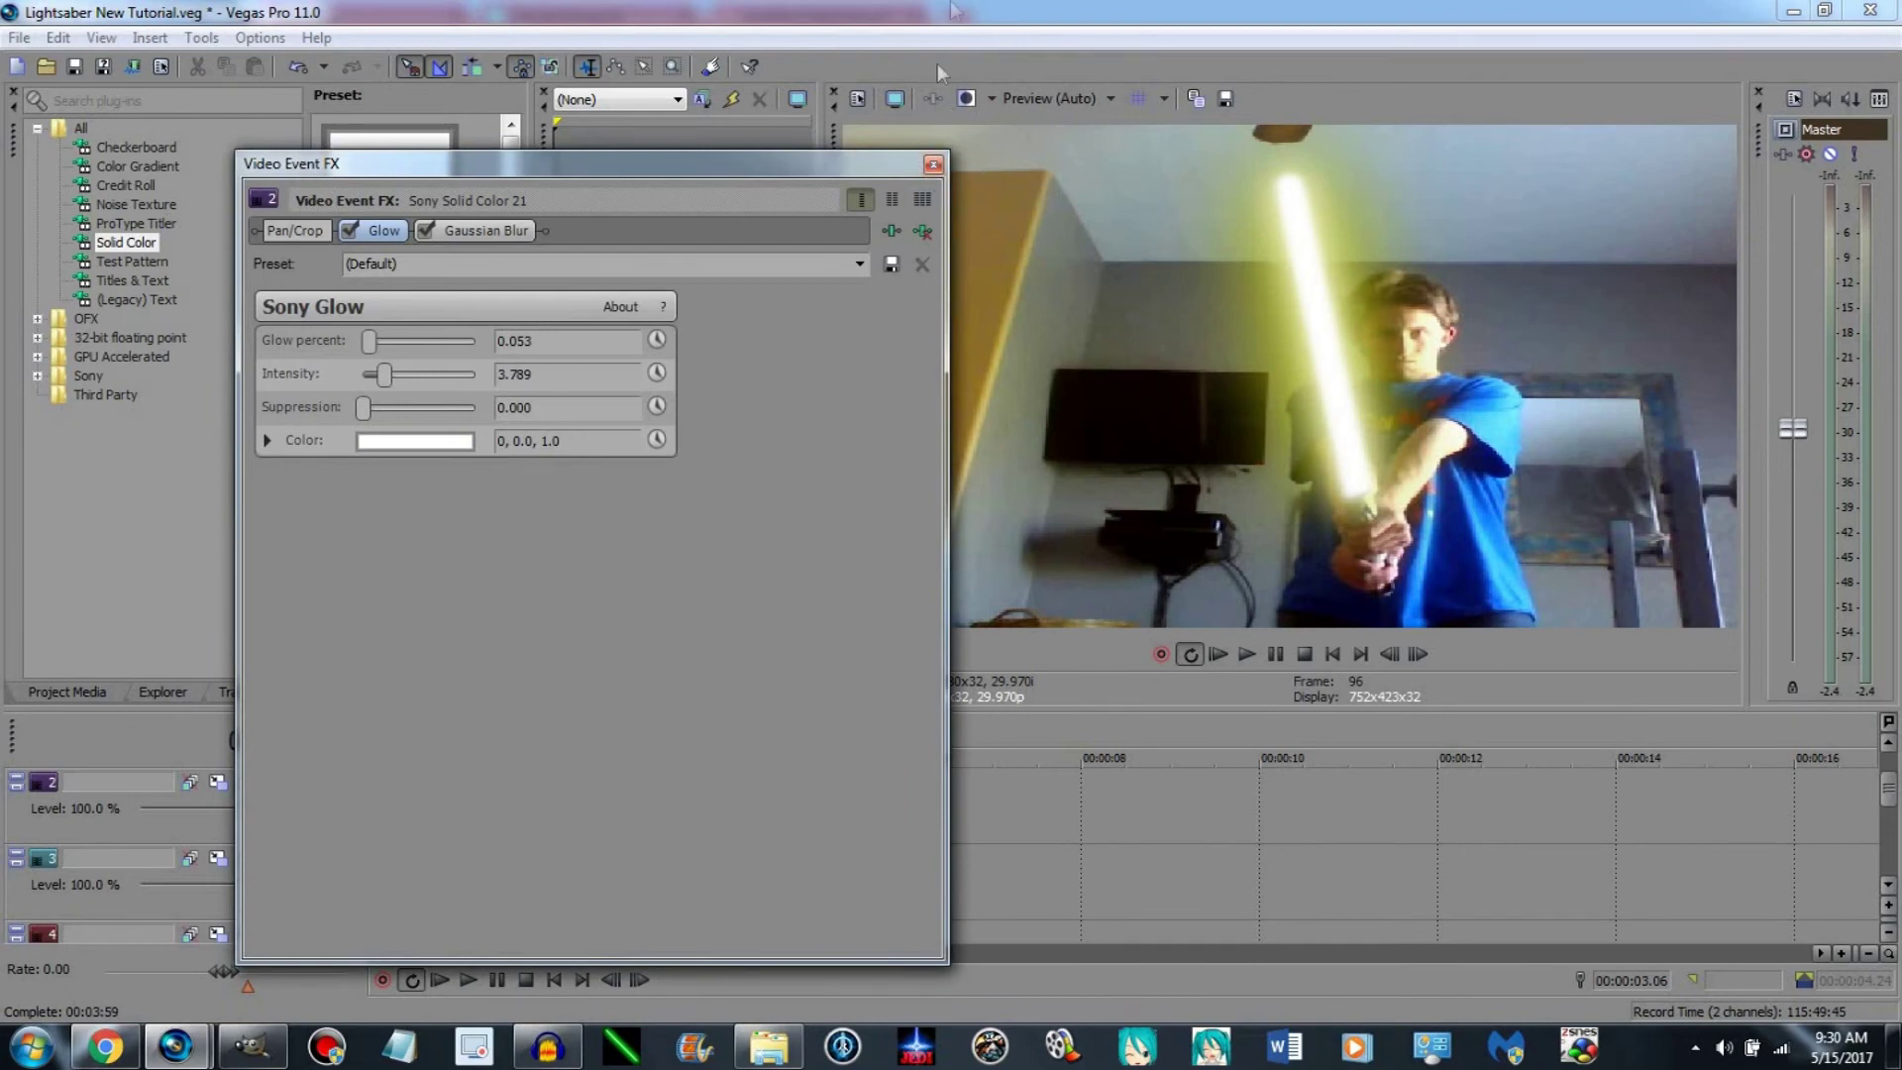
pyautogui.click(932, 164)
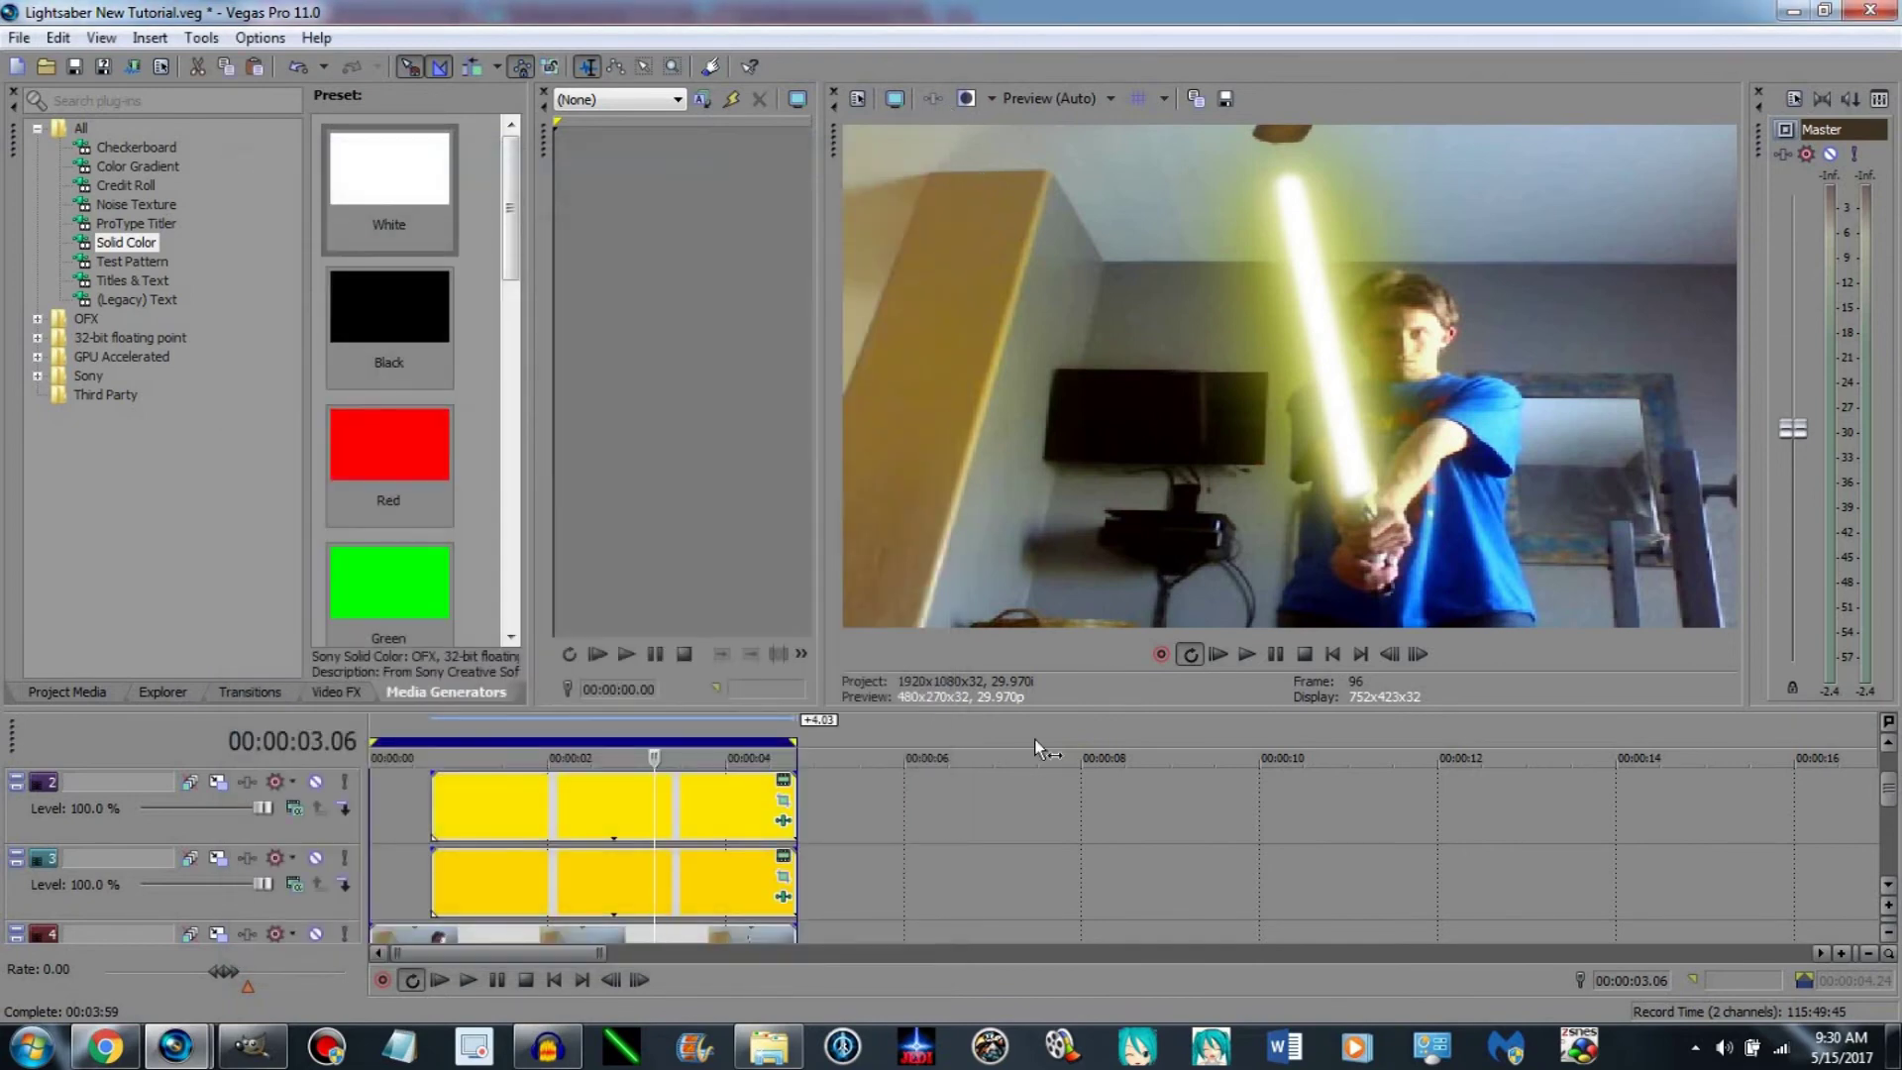
# Change the track 3 blade's Sony Glow color to off-white with HSV values 63, 0.06, 0.74.
pyautogui.click(784, 899)
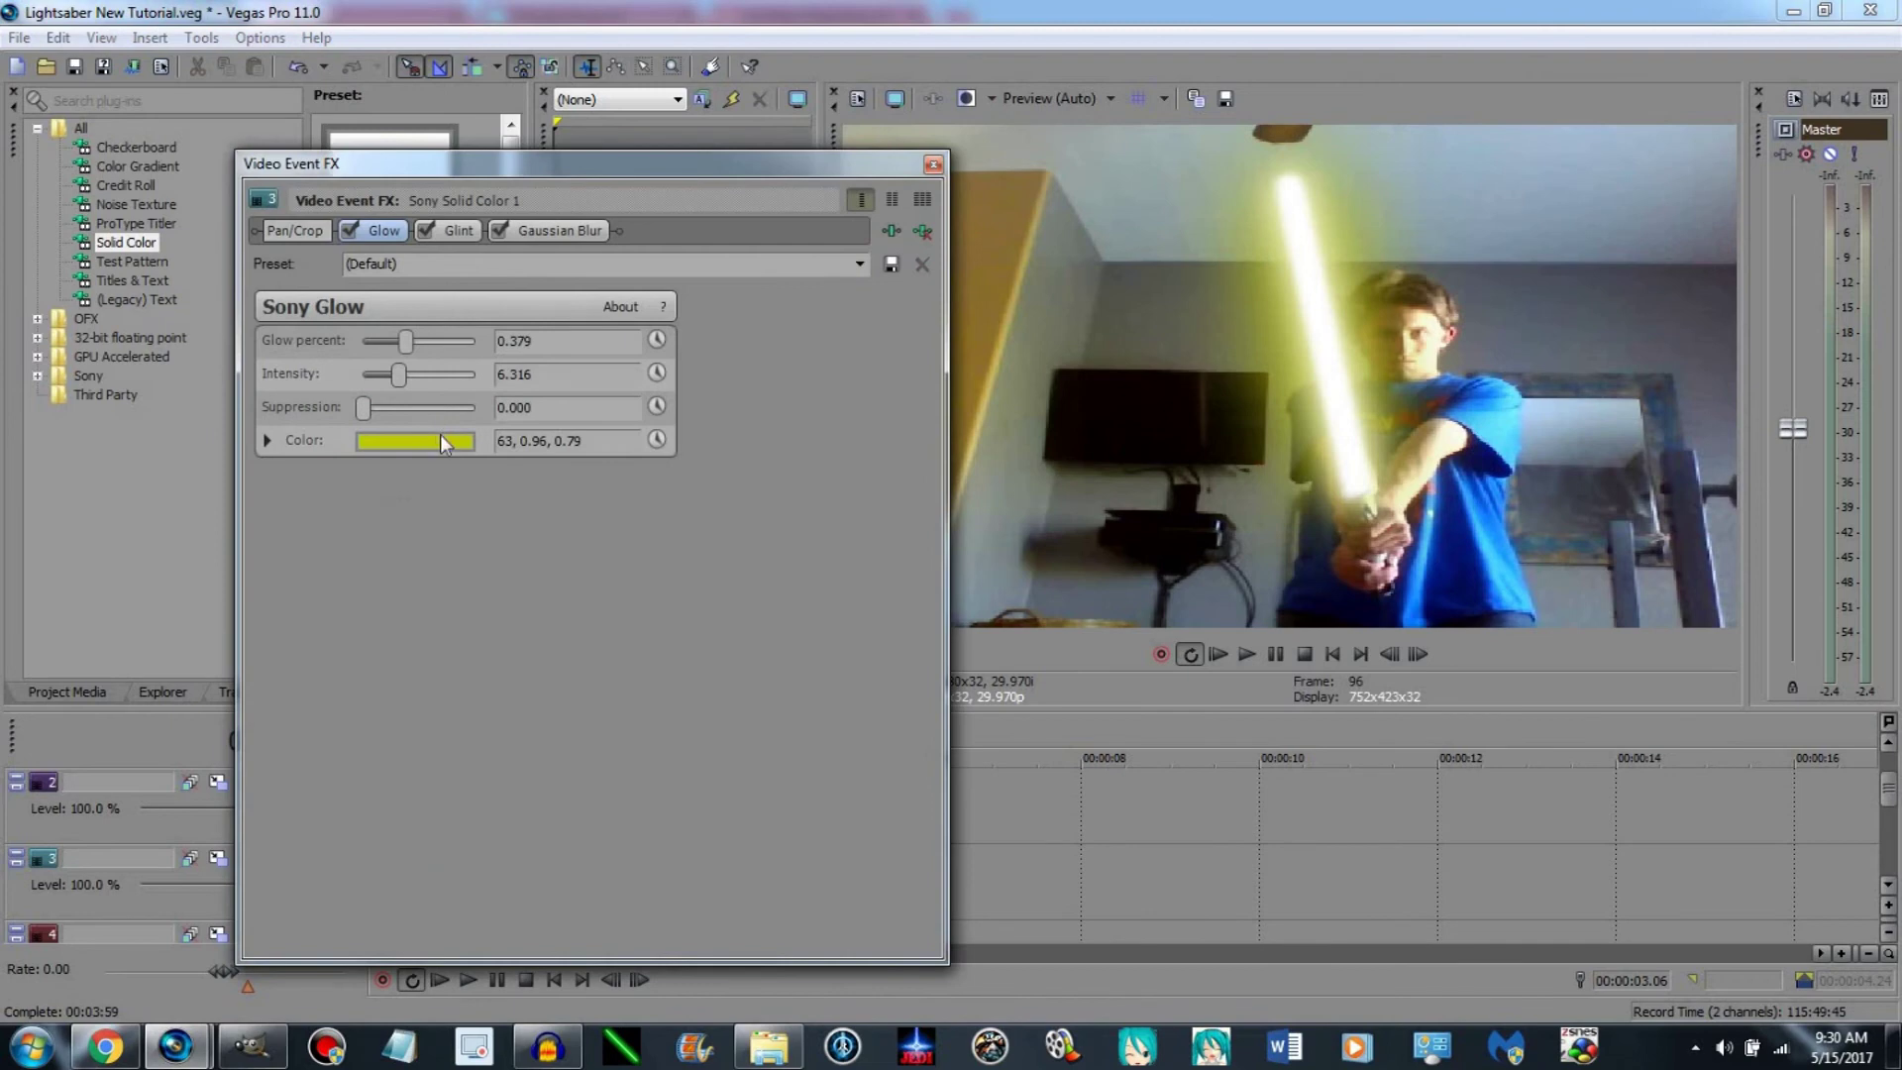
pyautogui.click(416, 444)
pyautogui.moveTo(274, 615)
pyautogui.mouseDown()
pyautogui.moveTo(260, 501)
pyautogui.moveTo(212, 458)
pyautogui.moveTo(395, 492)
pyautogui.moveTo(275, 472)
pyautogui.moveTo(255, 543)
pyautogui.moveTo(285, 624)
pyautogui.moveTo(265, 557)
pyautogui.mouseUp()
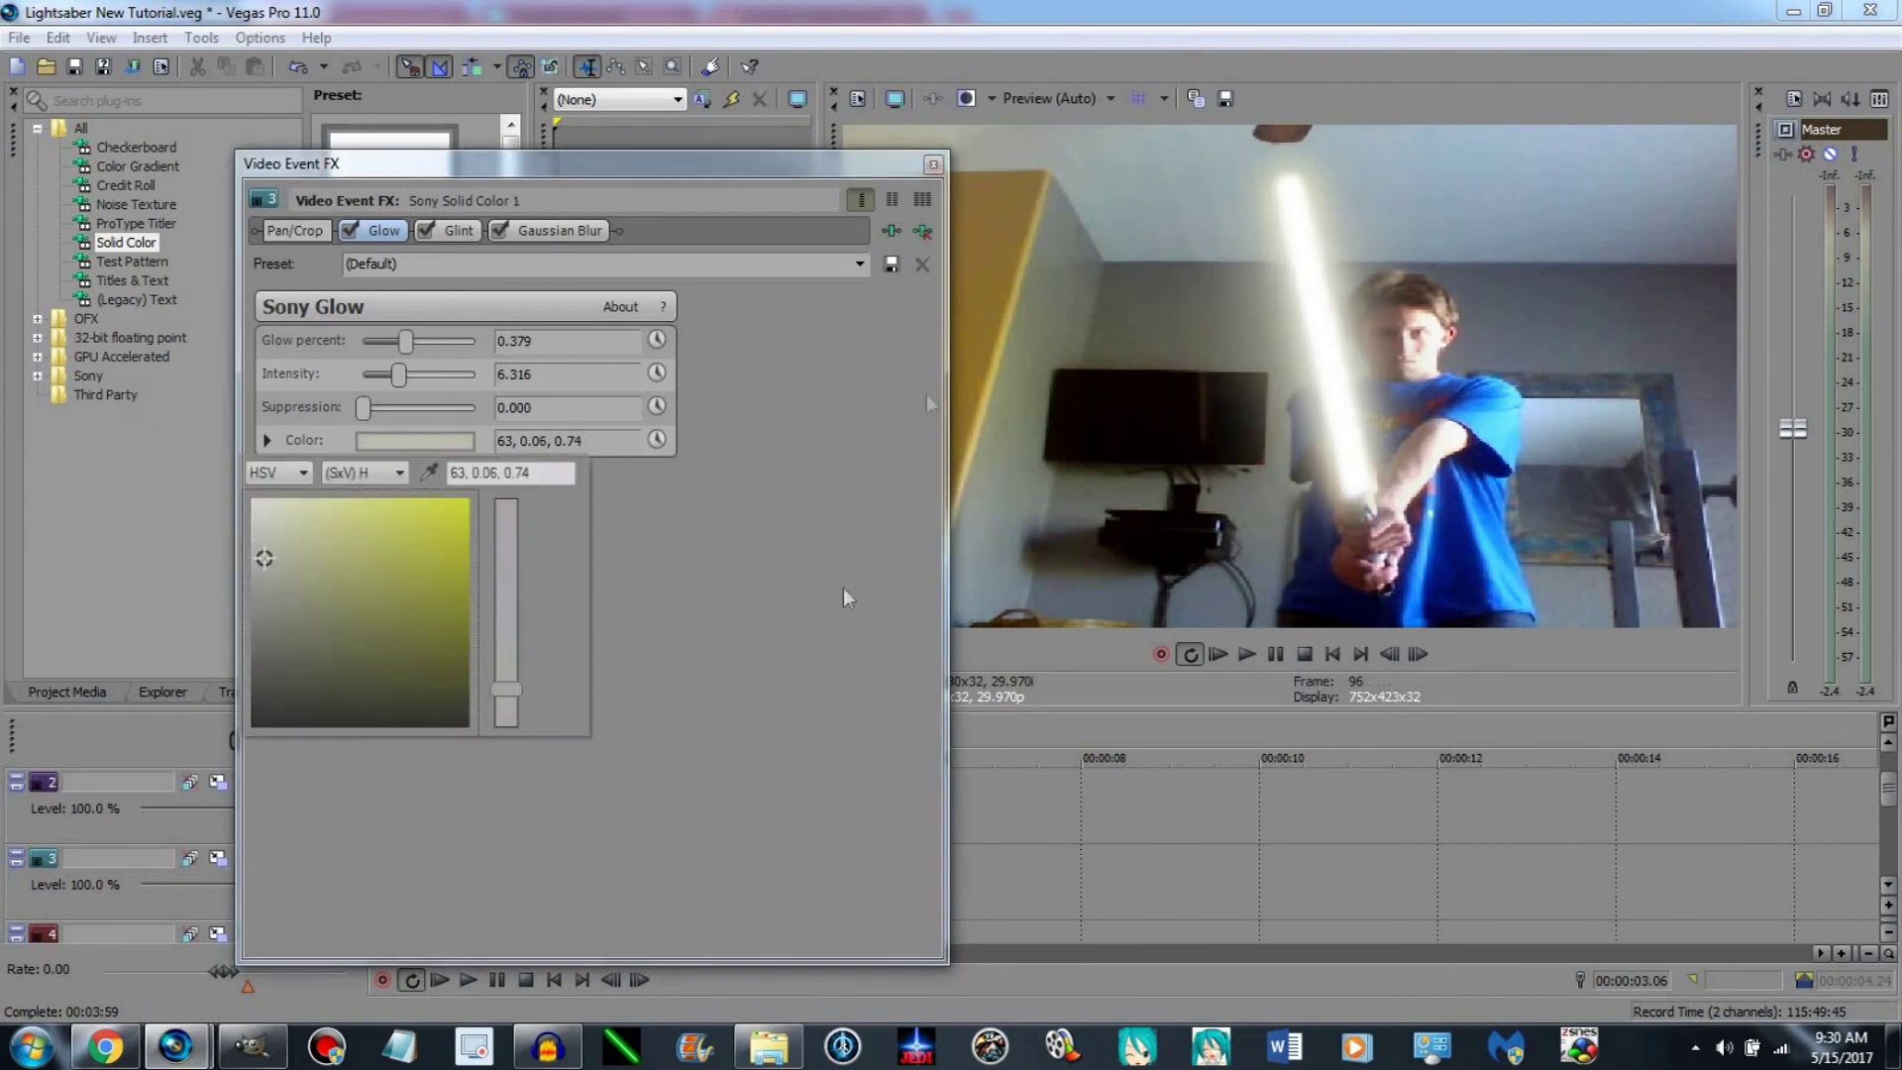
pyautogui.click(933, 166)
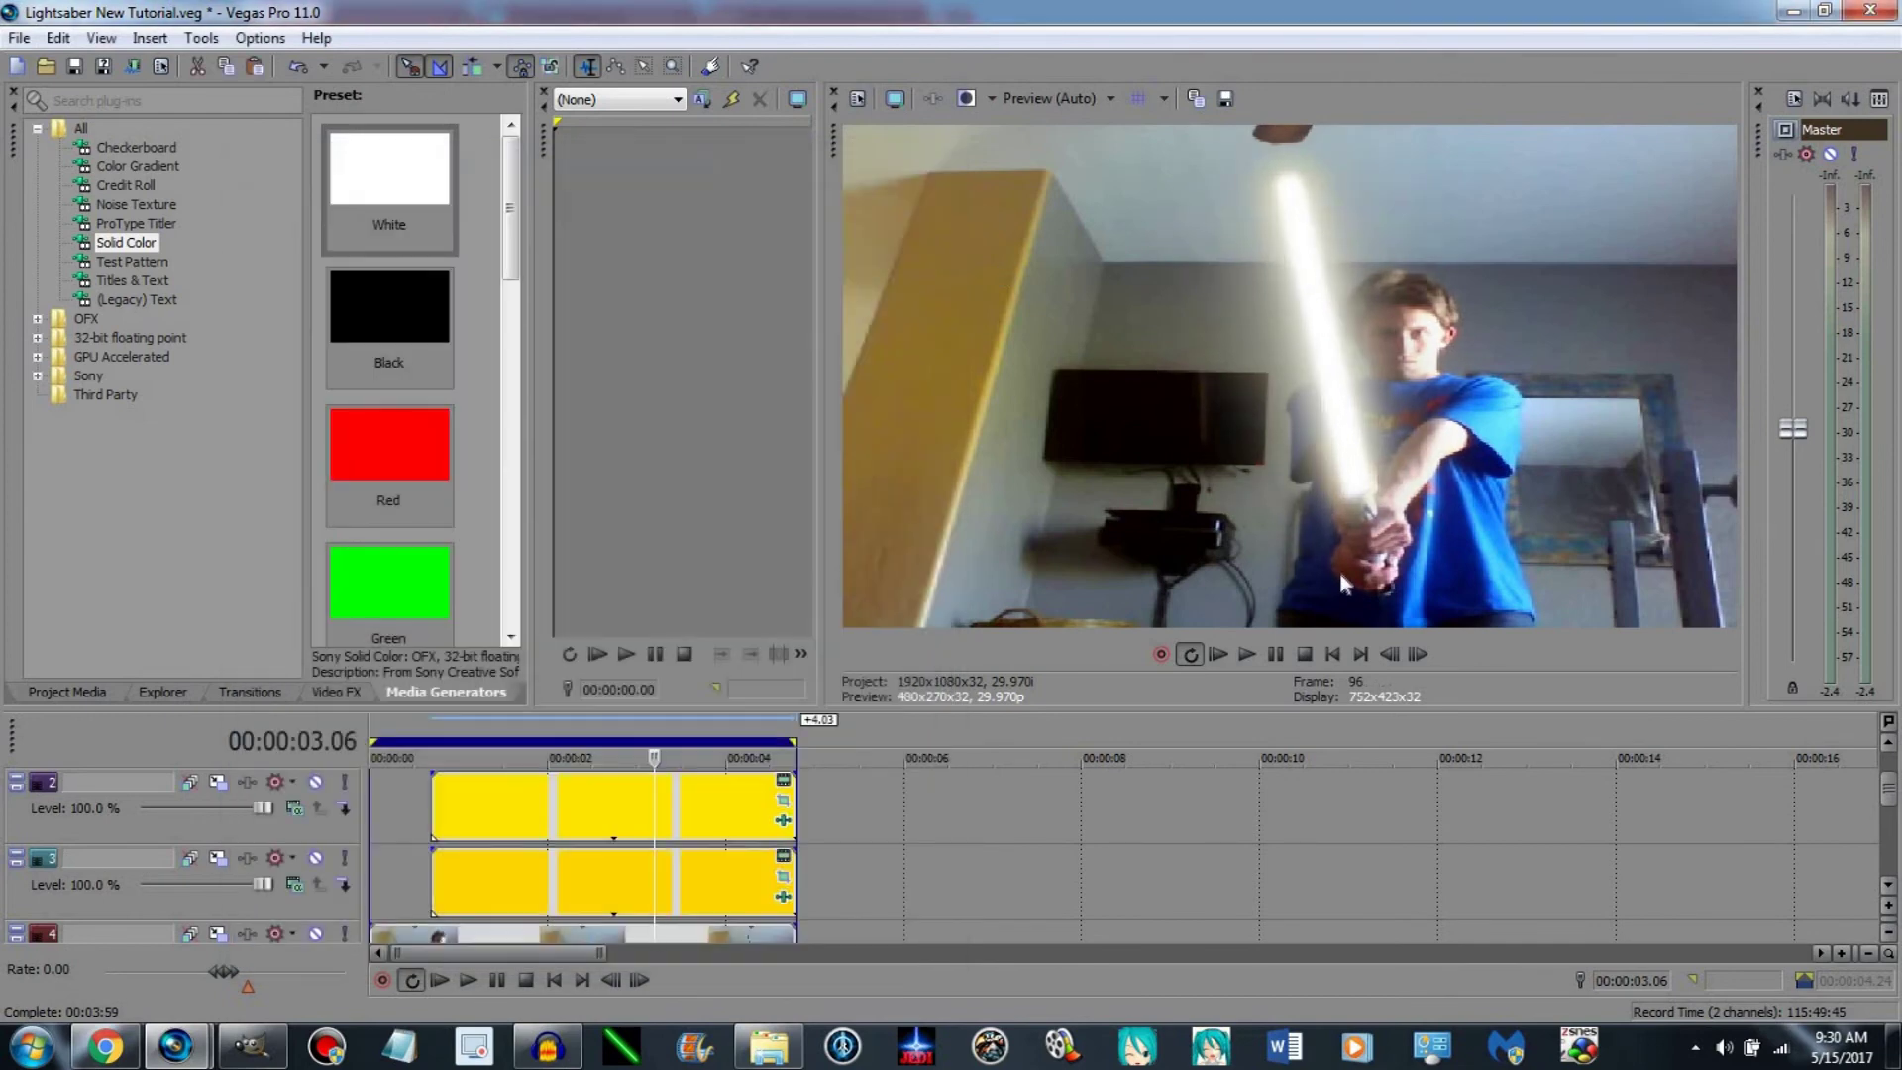
# Step backward and forward through nearby frames to examine the white lightsaber, ending at frame 97.
pyautogui.click(1389, 653)
pyautogui.click(1389, 653)
pyautogui.moveTo(1388, 652); pyautogui.dragTo(1423, 662)
pyautogui.click(1424, 662)
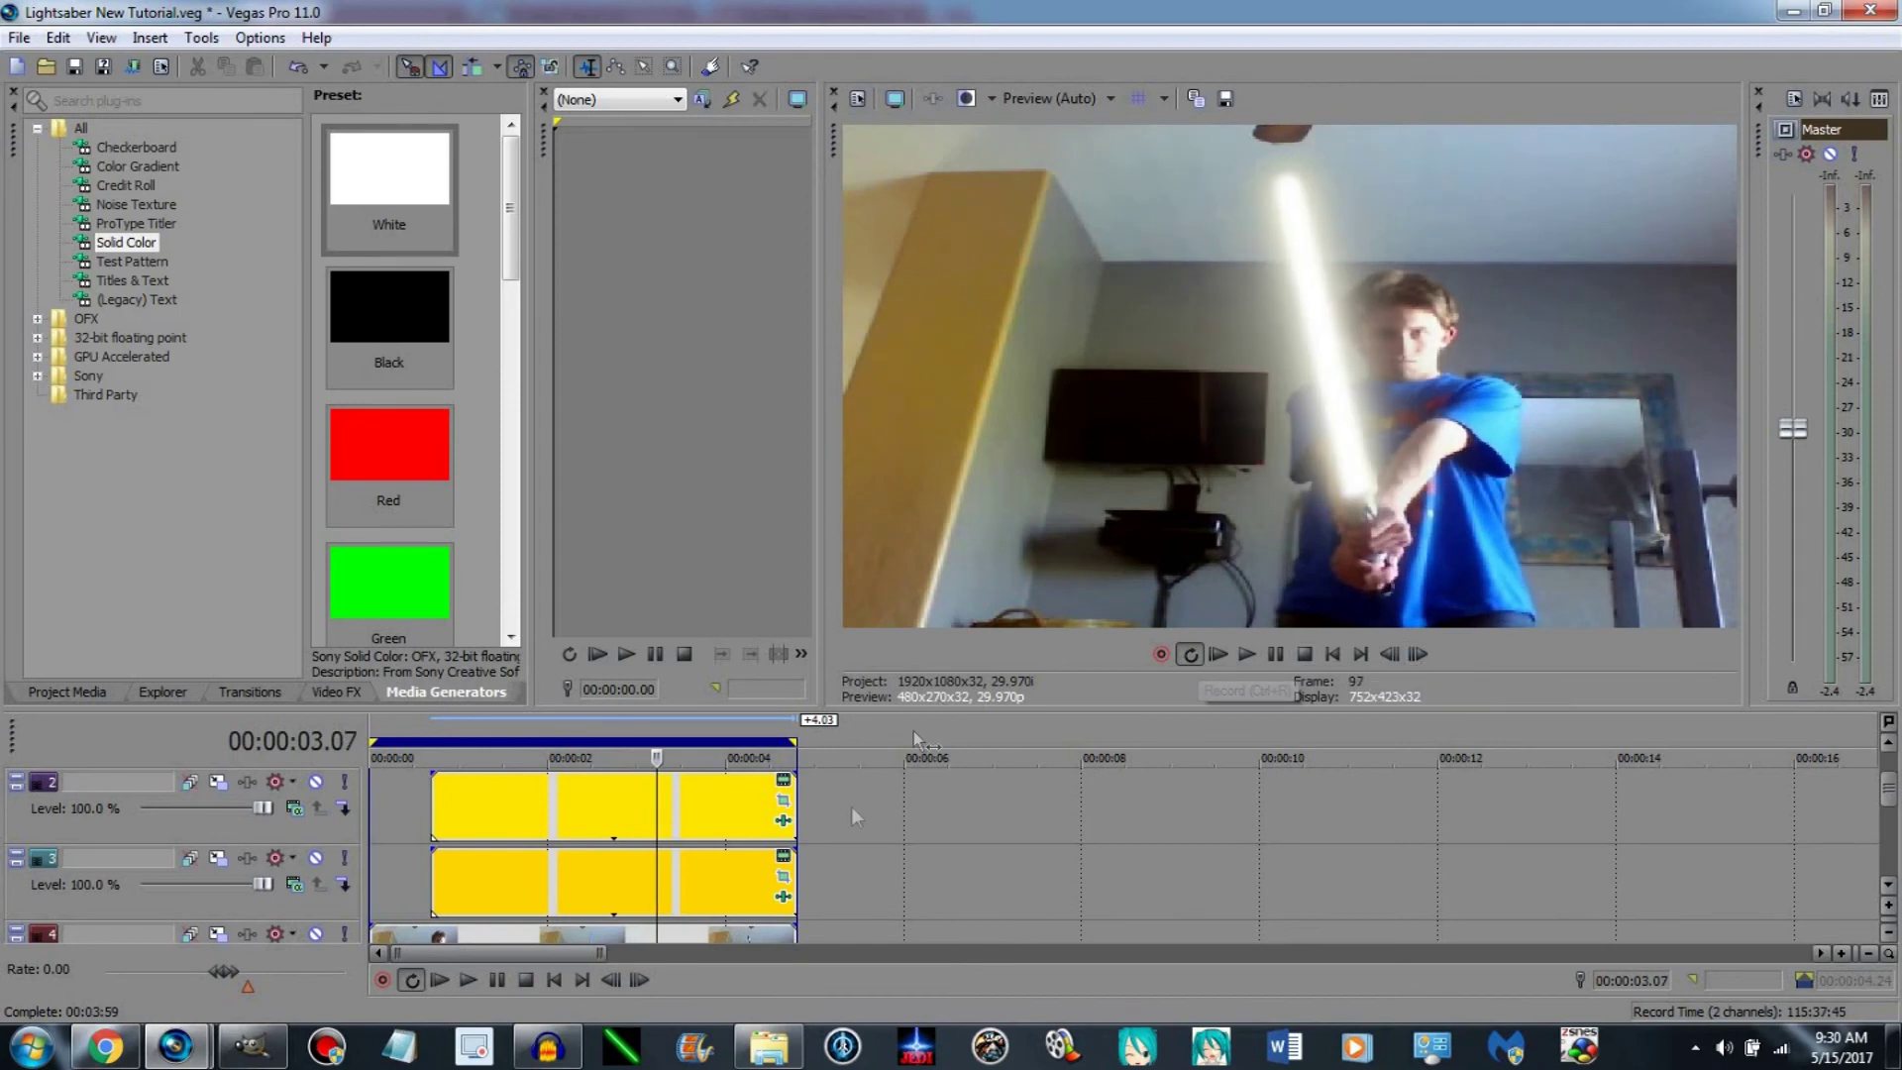
# Set the track 3 blade's solid color to orange with HSV values 30, 1.0, 1.0.
pyautogui.click(785, 858)
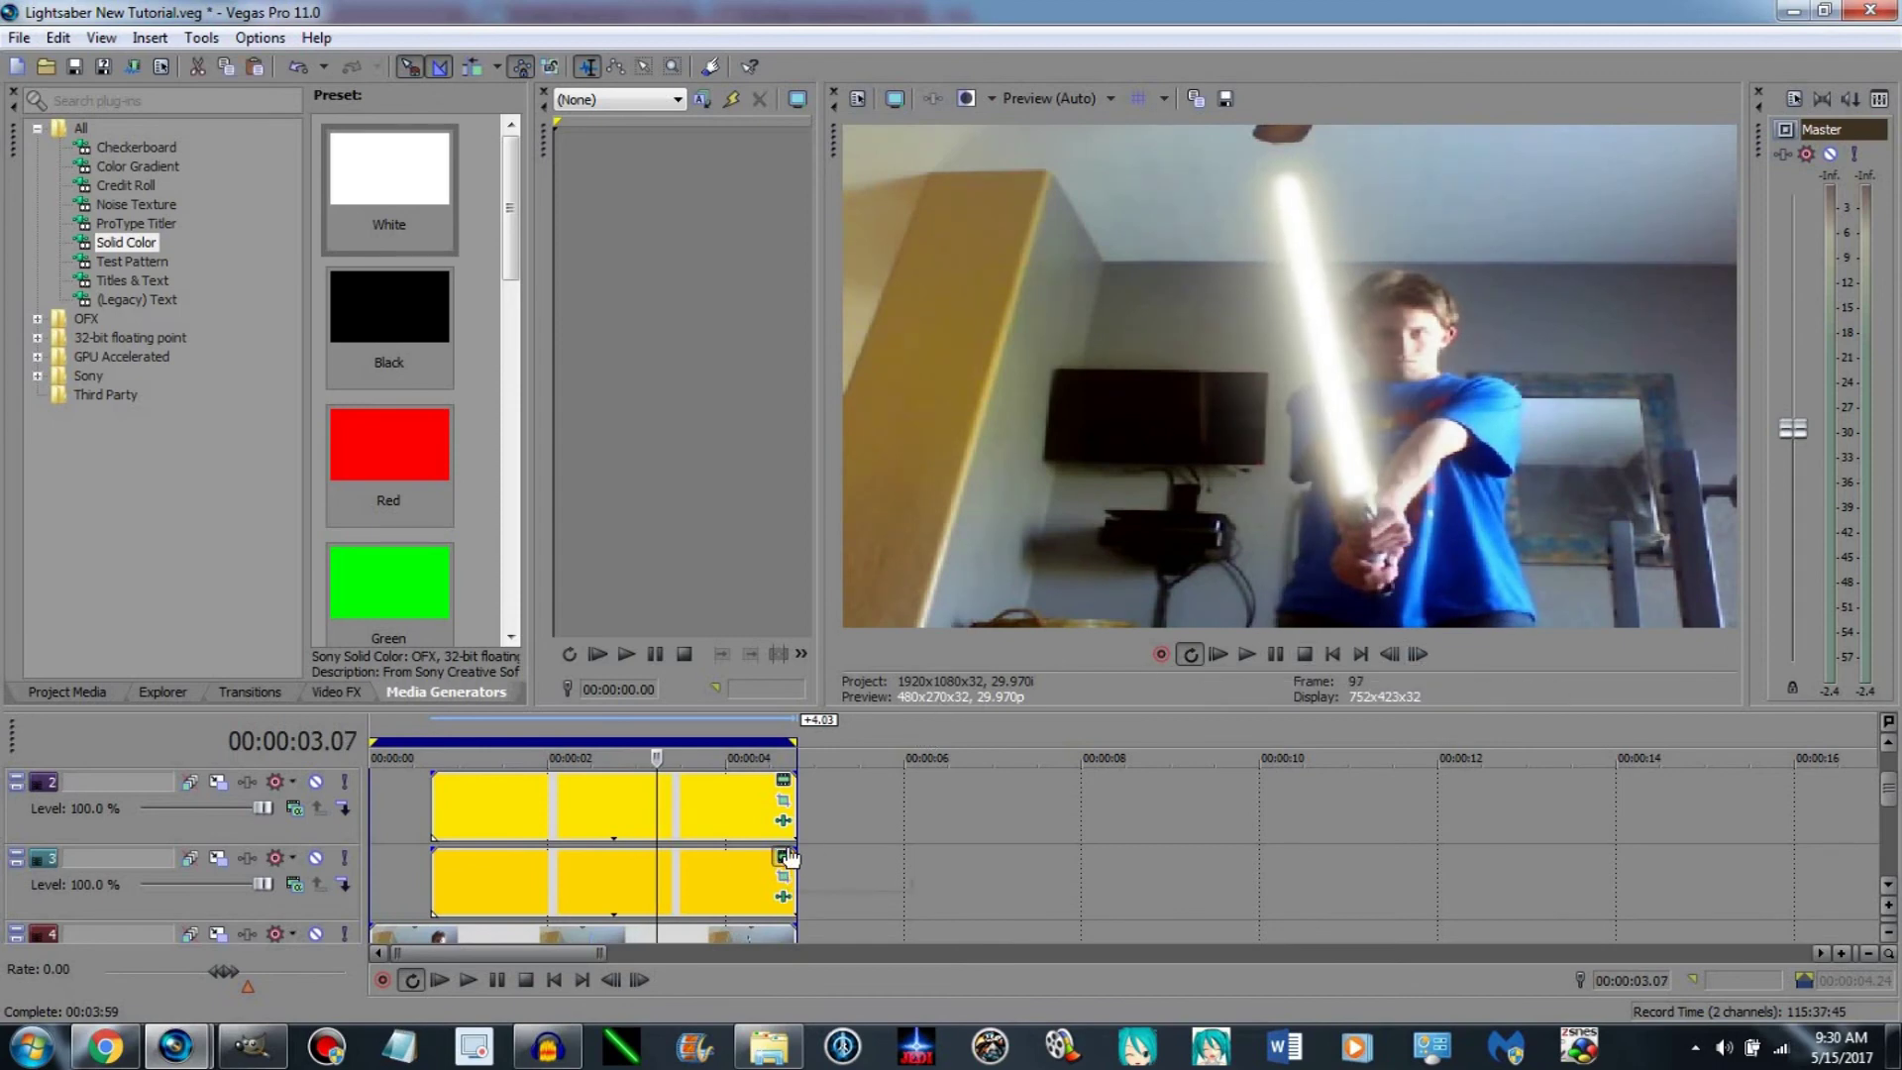
pyautogui.click(296, 358)
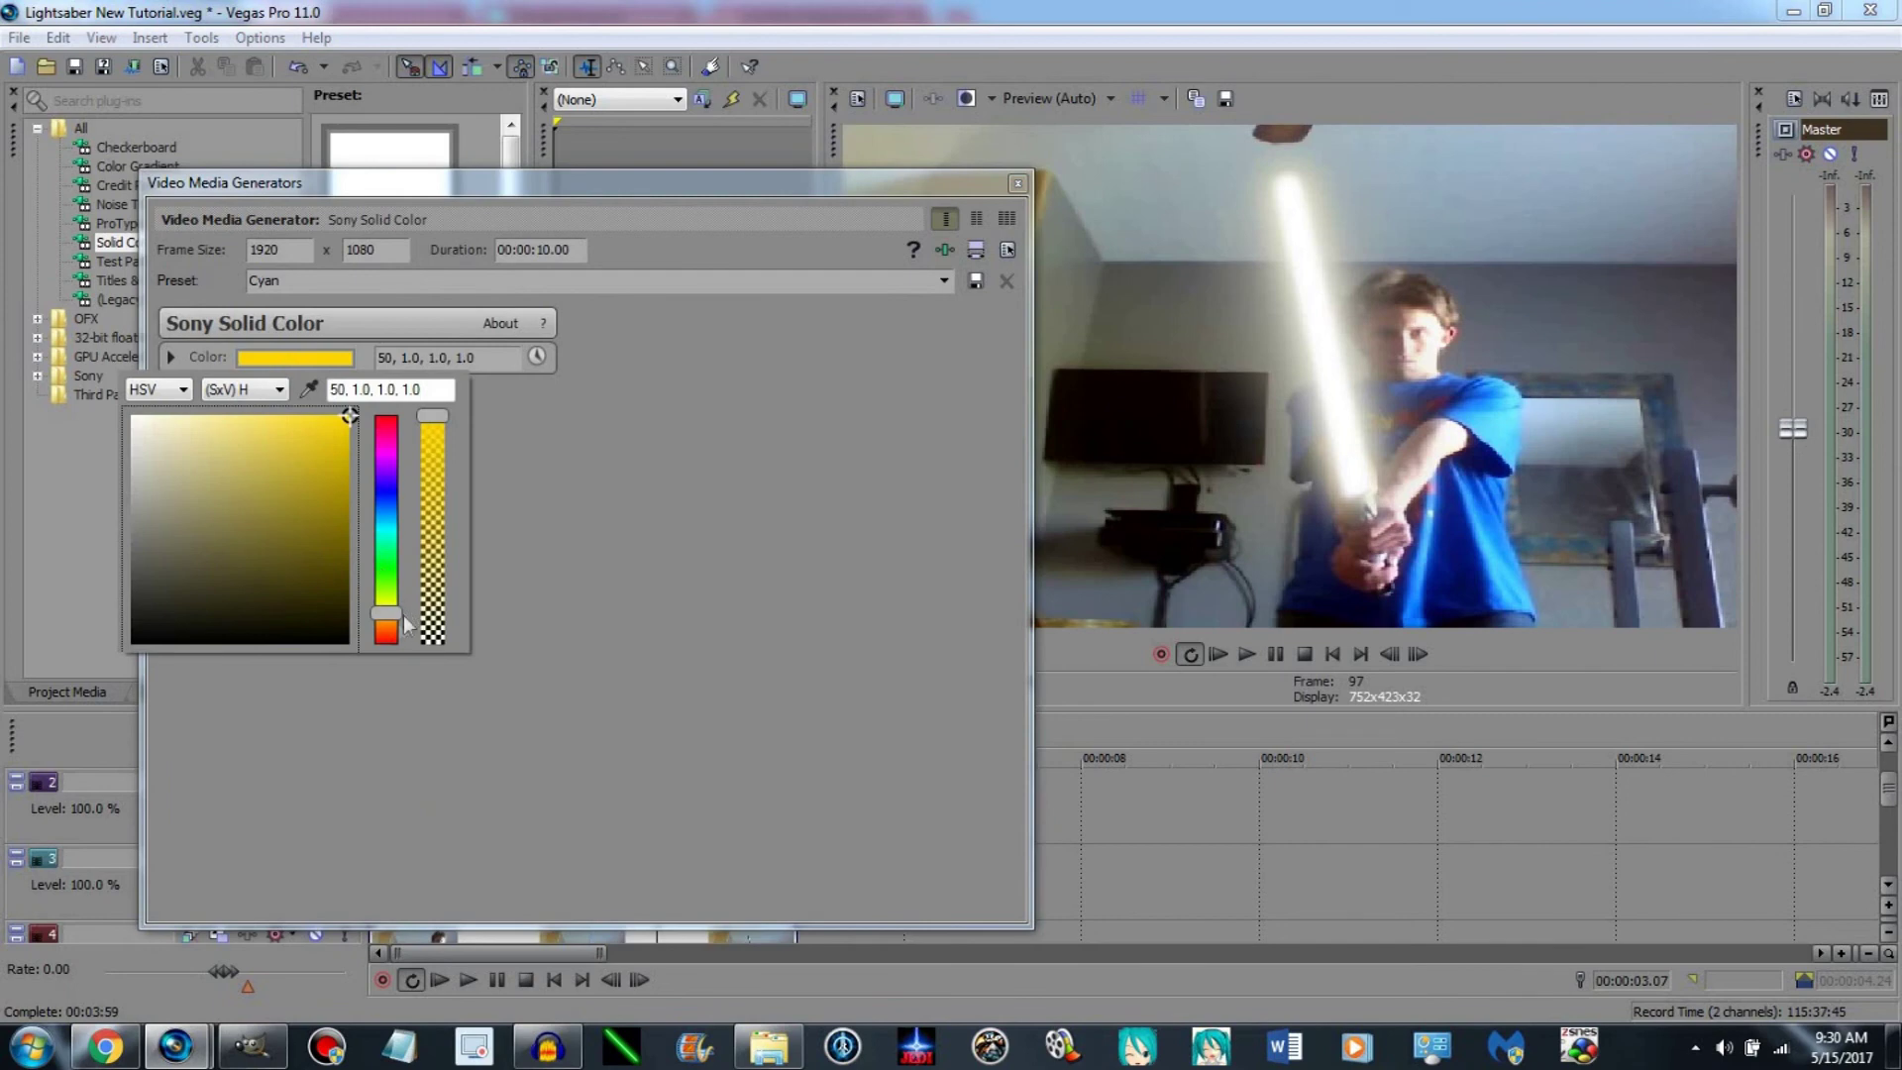
pyautogui.moveTo(386, 608); pyautogui.dragTo(386, 626)
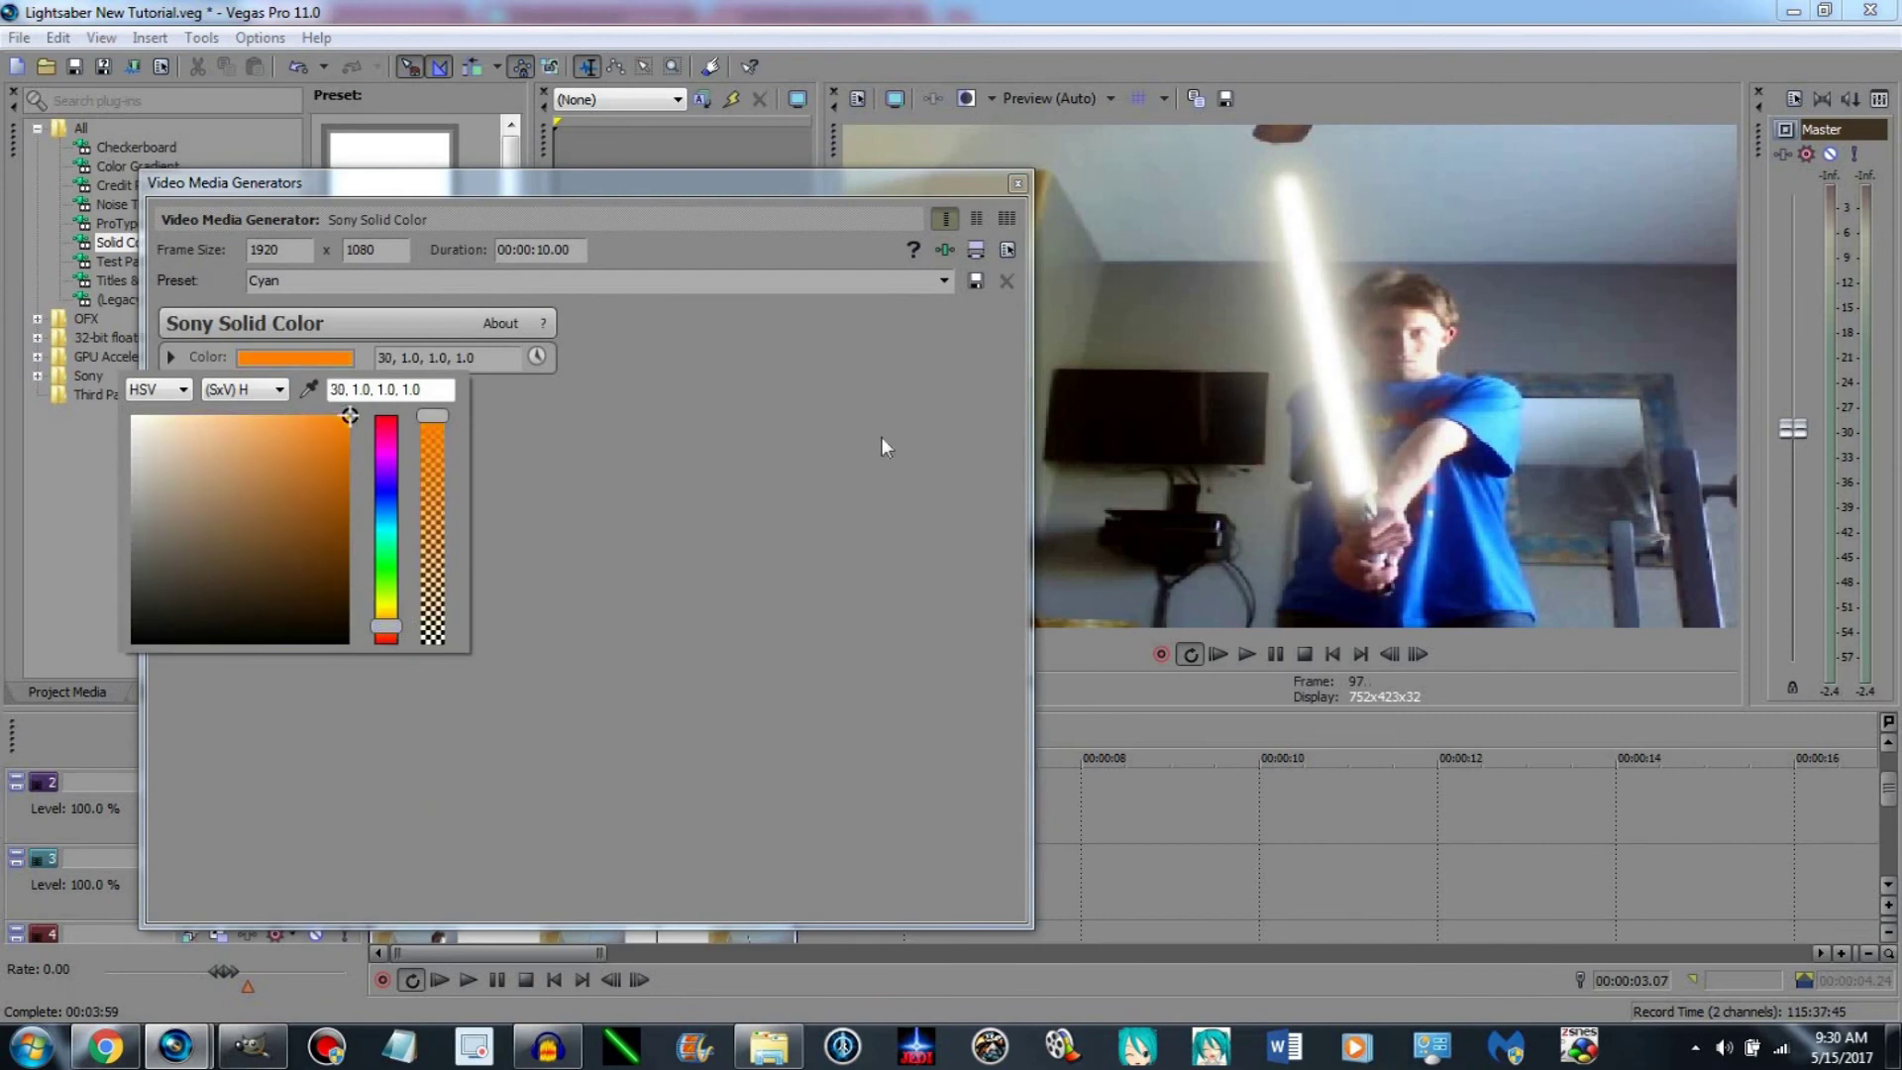
pyautogui.click(1018, 184)
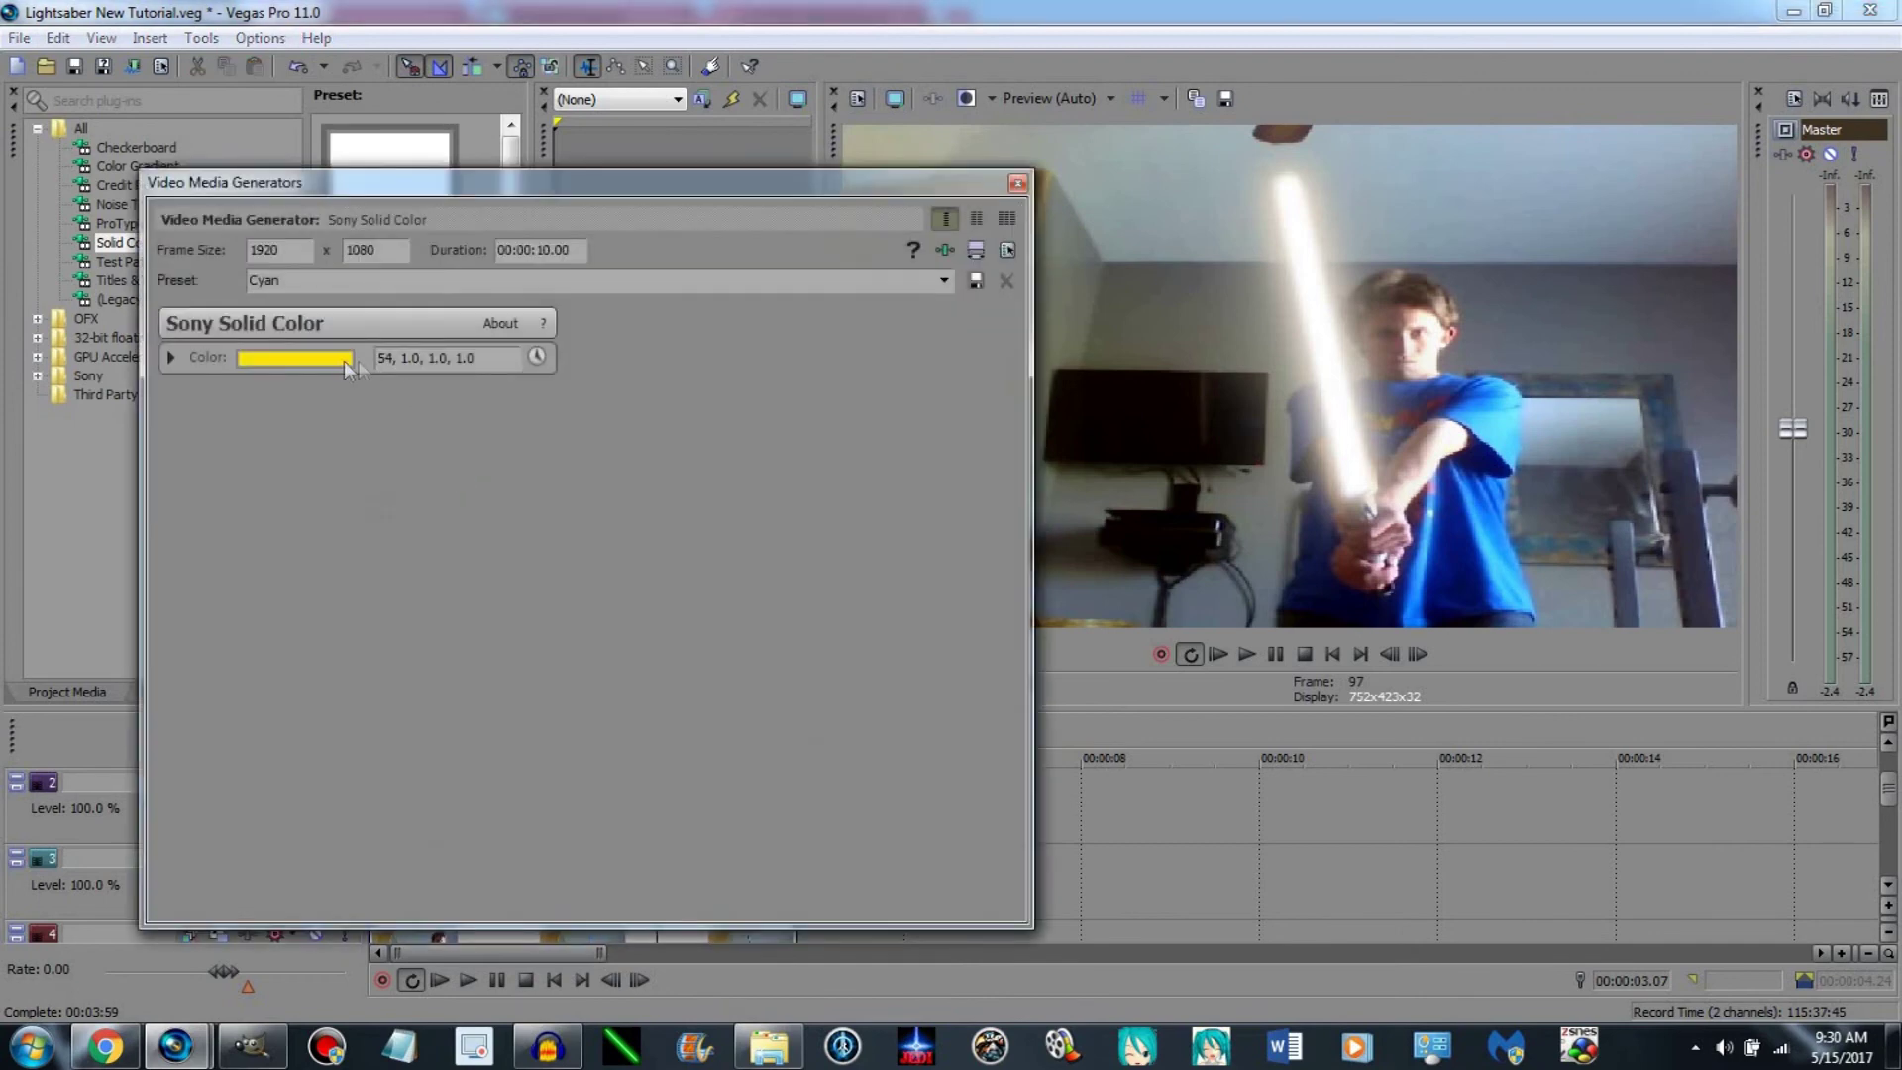
# Set the track 2 blade's solid color to yellow-orange with HSV values 43, 1.0, 1.0.
pyautogui.click(339, 359)
pyautogui.moveTo(391, 622); pyautogui.dragTo(391, 616)
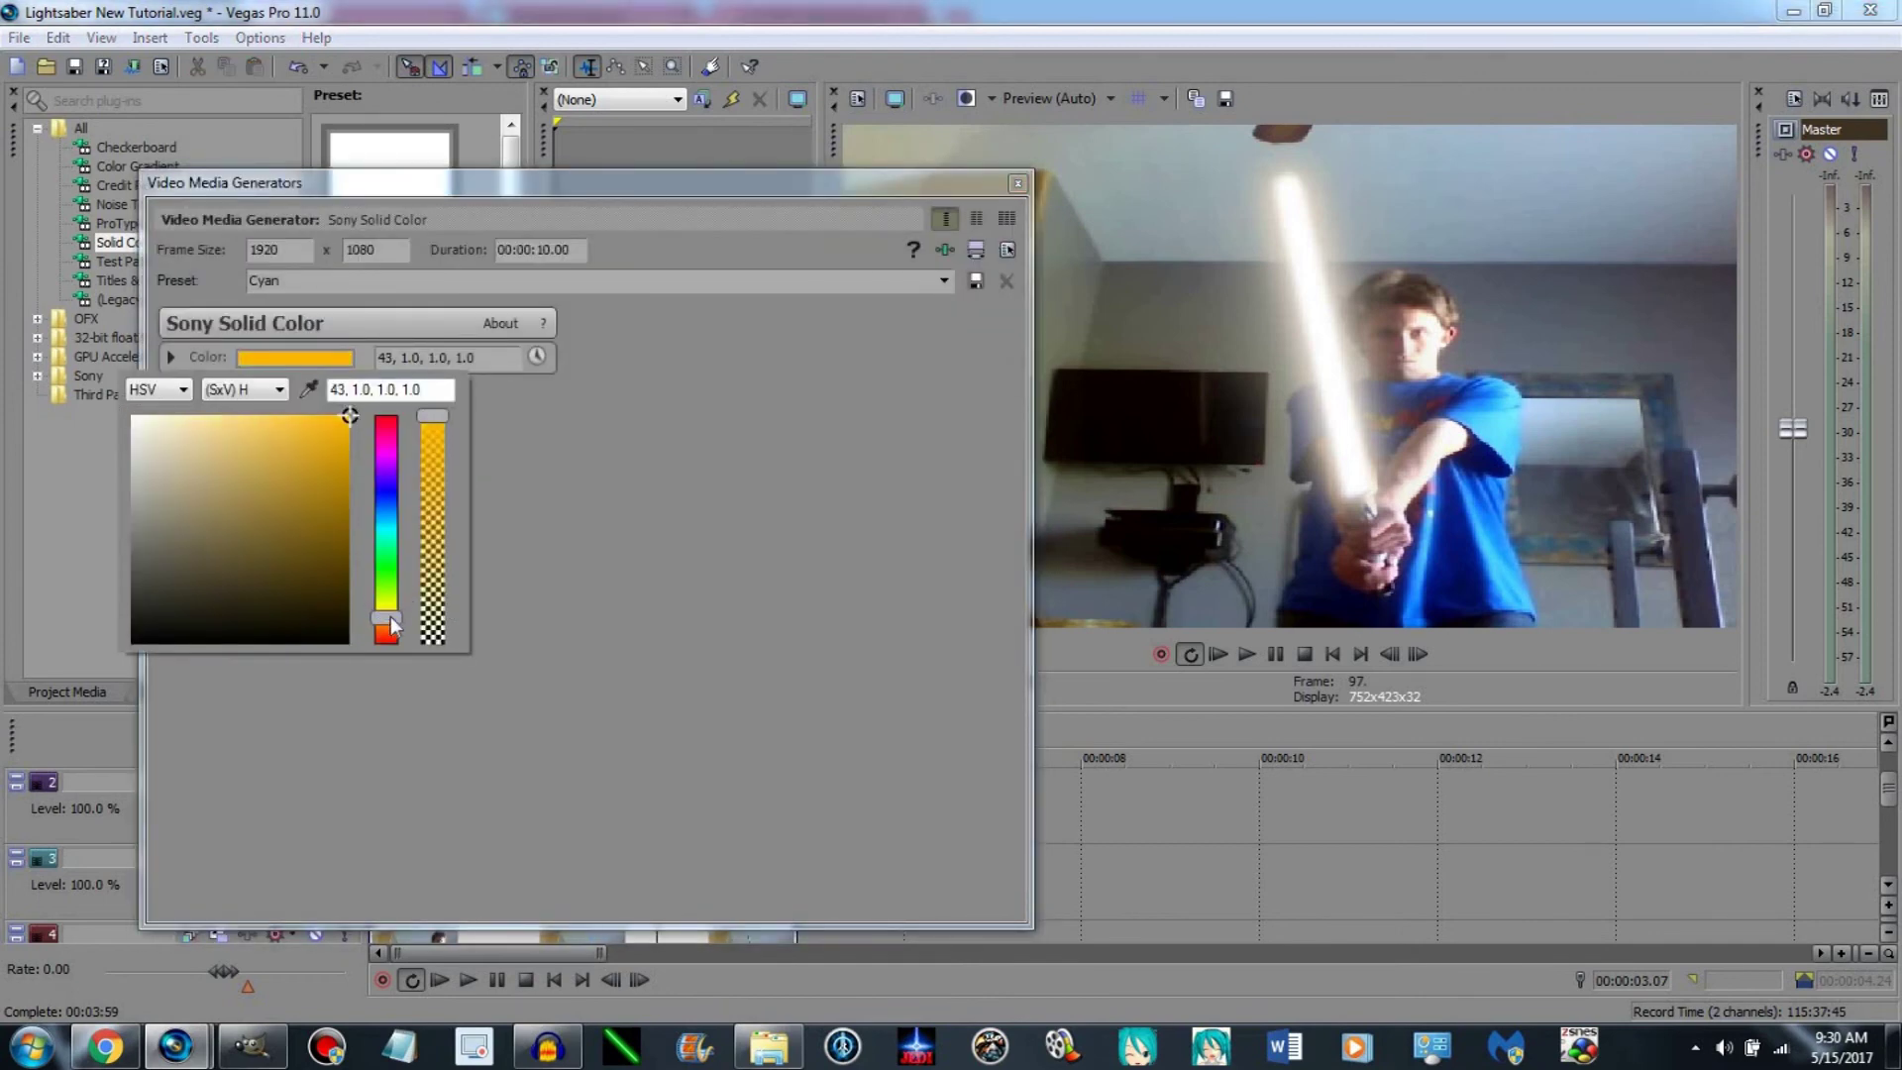
pyautogui.click(854, 436)
pyautogui.click(1018, 185)
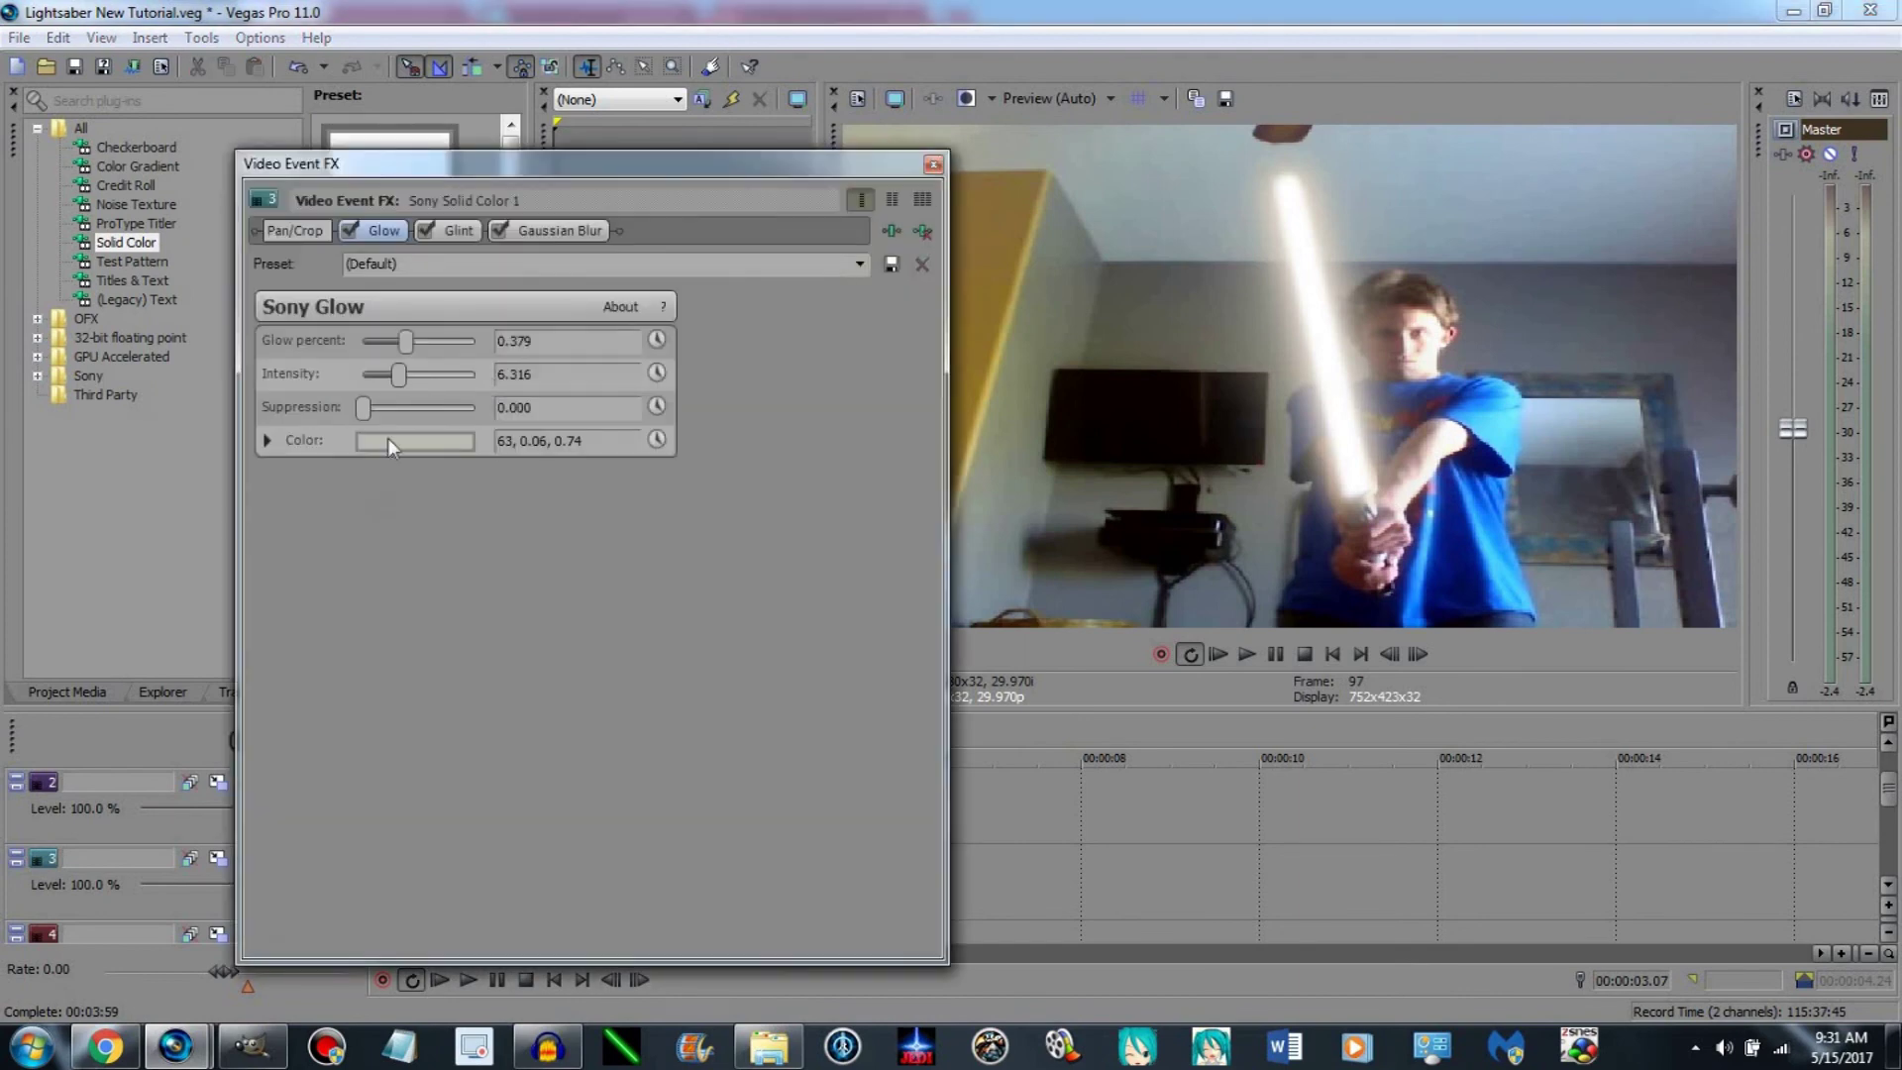
# Change the track 3 blade's Sony Glow color to deep orange with HSV values 22, 1.0, 1.0.
pyautogui.click(388, 443)
pyautogui.moveTo(454, 609); pyautogui.dragTo(500, 471)
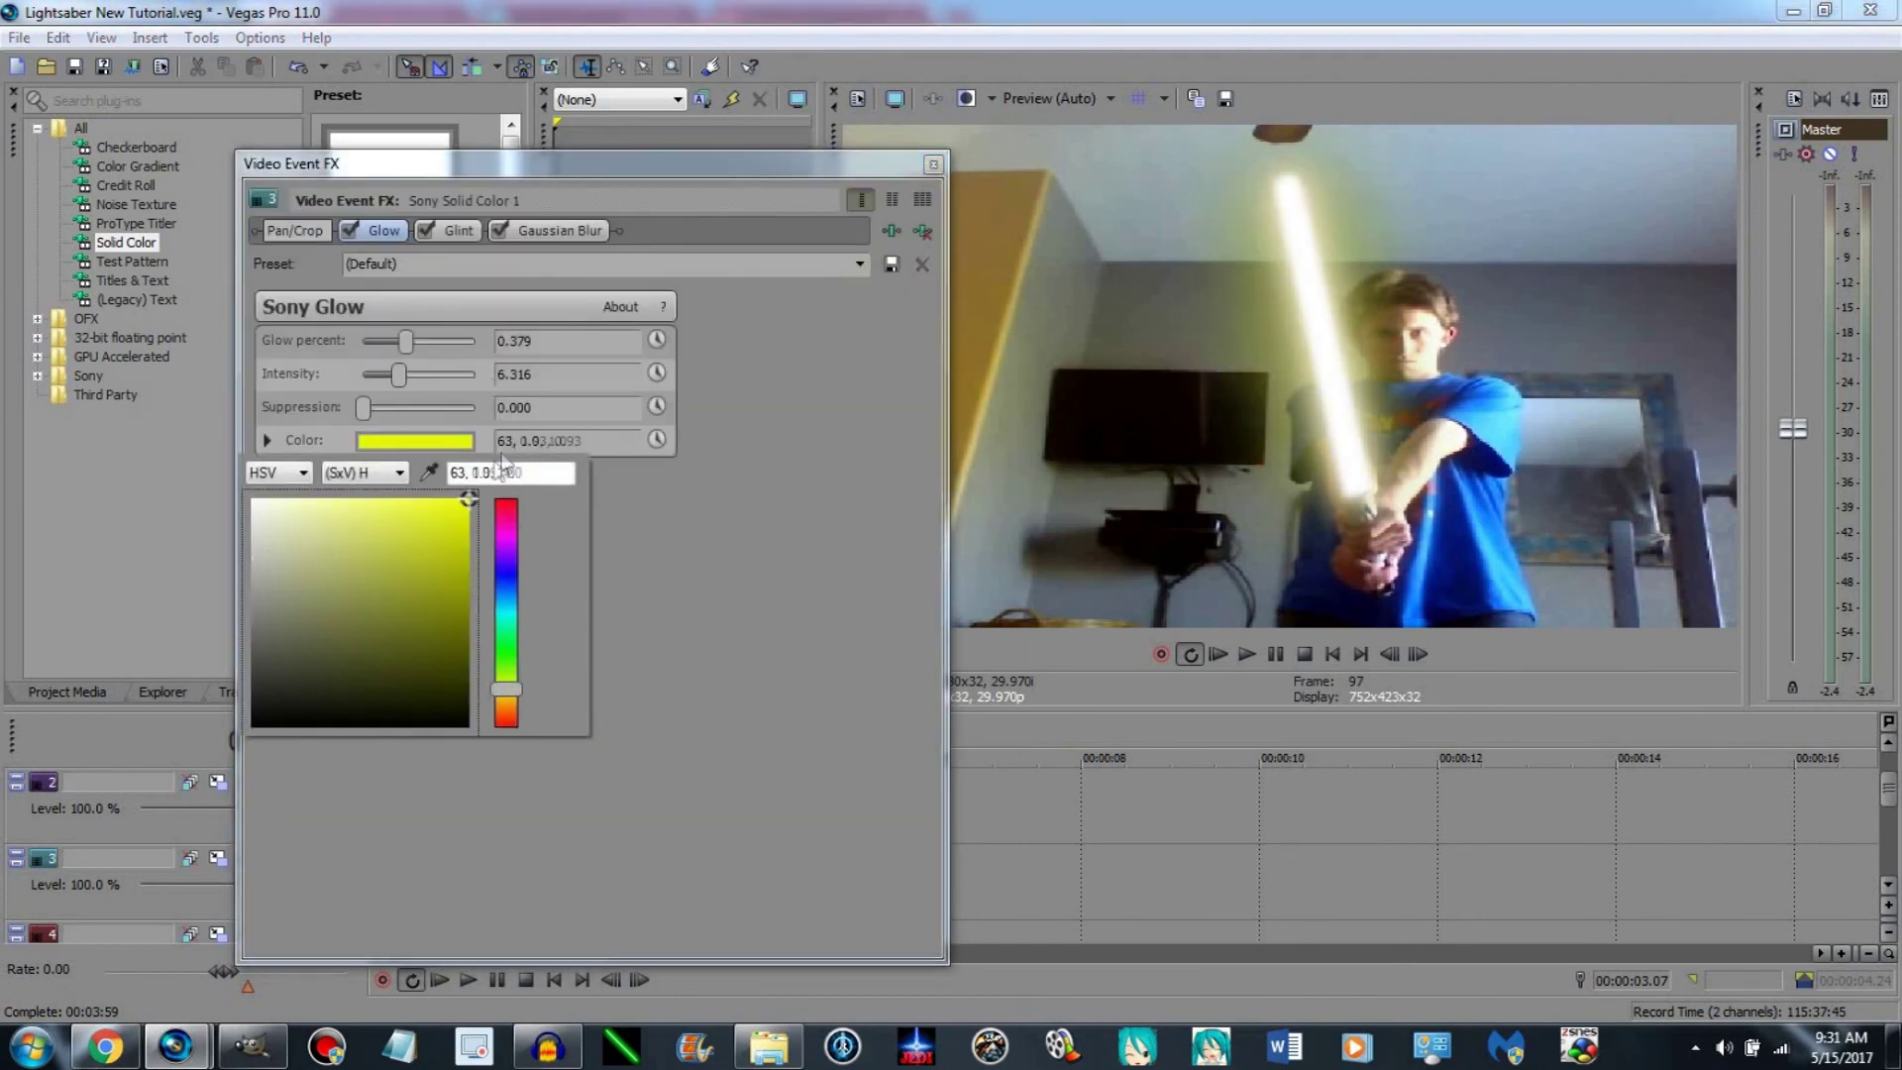
pyautogui.moveTo(506, 688); pyautogui.dragTo(513, 715)
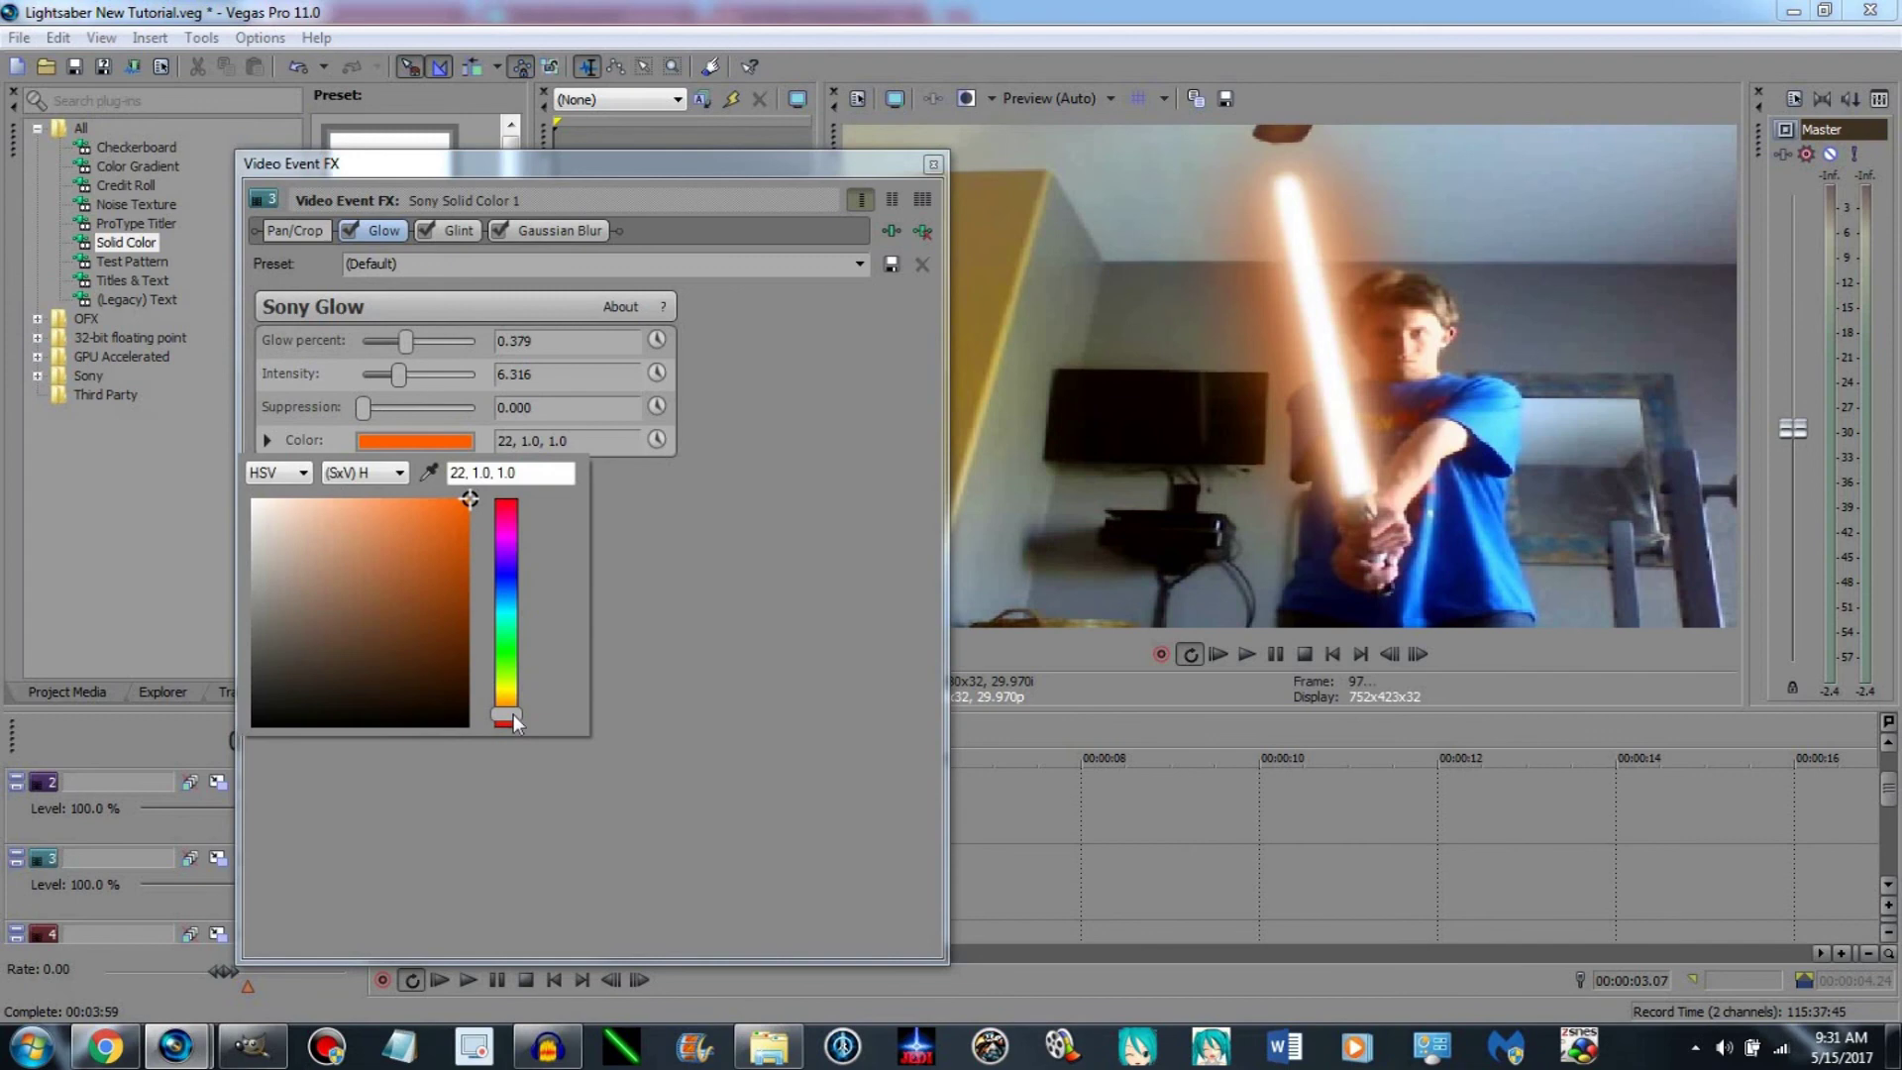
pyautogui.click(686, 665)
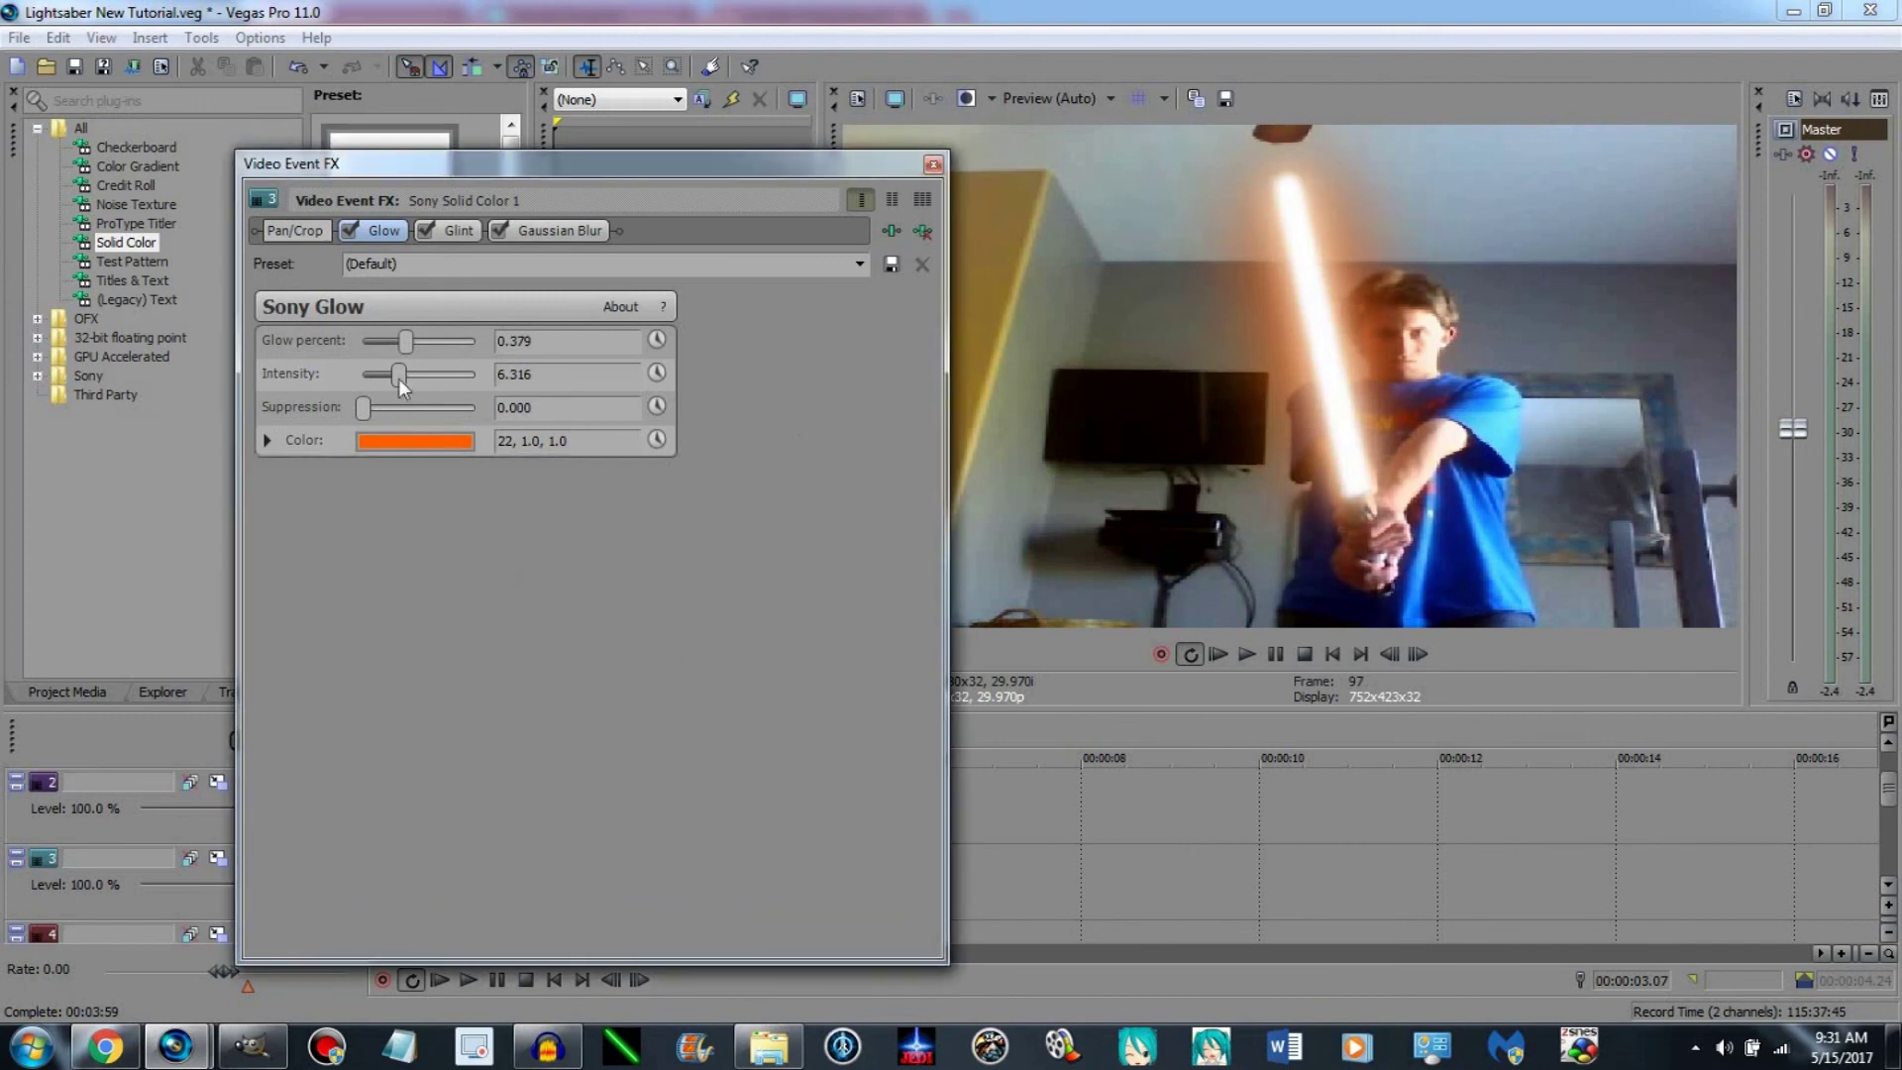
pyautogui.click(934, 164)
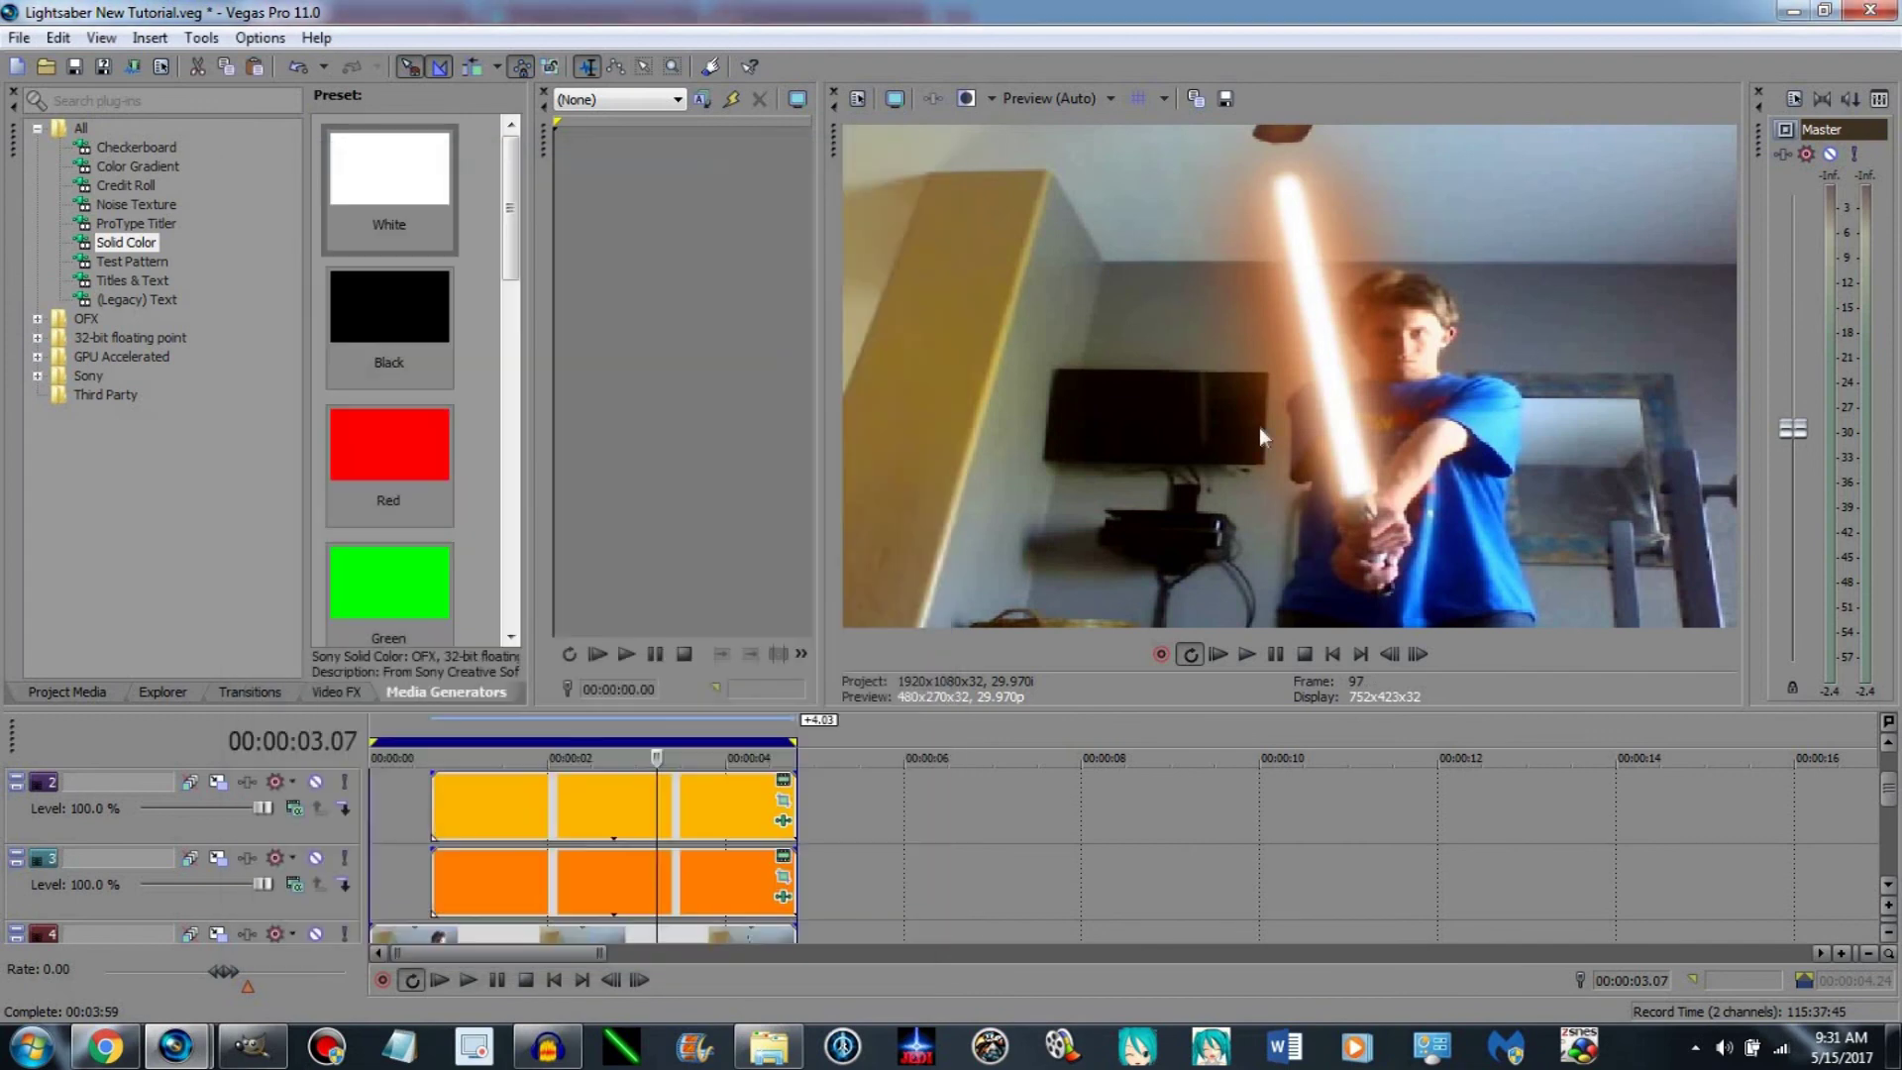
# Change the track 2 blade's Sony Glow color to light orange with HSV values 39, 1.0, 1.0.
pyautogui.click(783, 820)
pyautogui.click(426, 442)
pyautogui.click(392, 515)
pyautogui.moveTo(414, 504); pyautogui.dragTo(470, 498)
pyautogui.moveTo(506, 728); pyautogui.dragTo(513, 711)
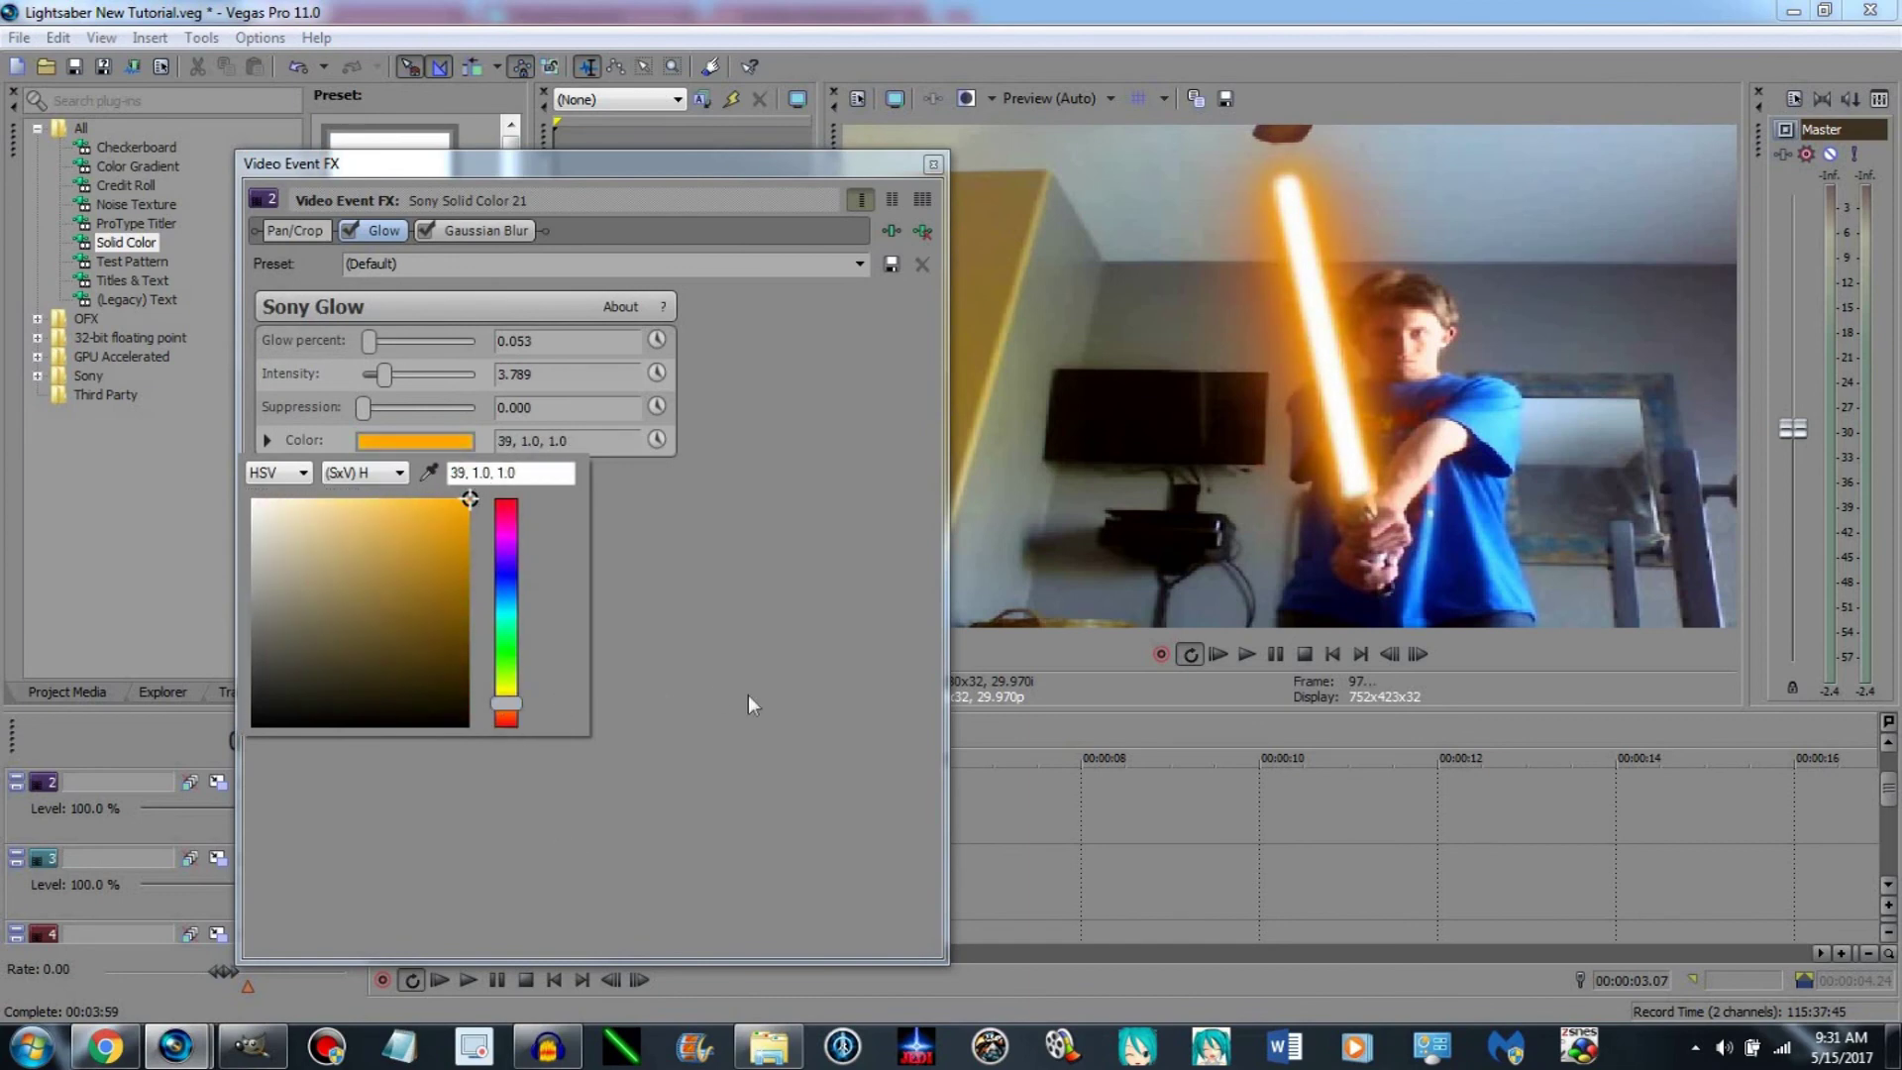
pyautogui.click(422, 448)
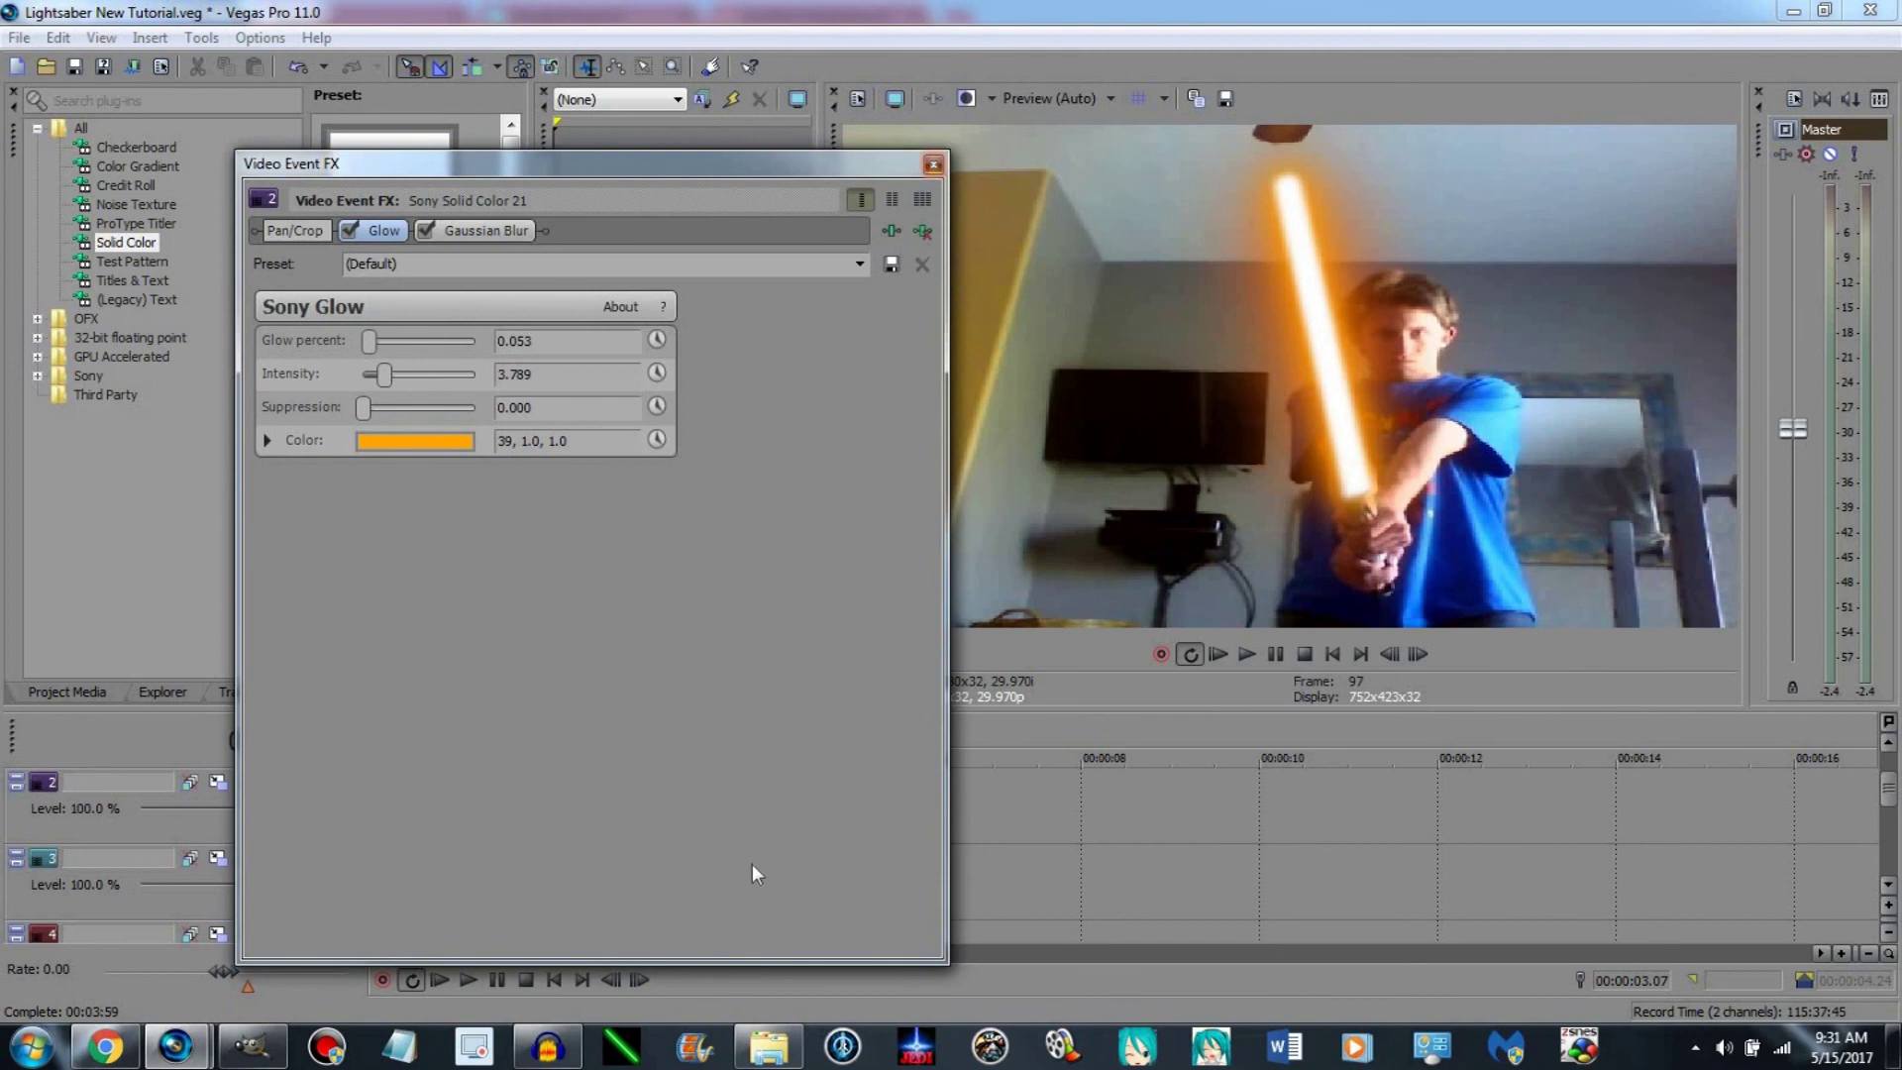
pyautogui.click(934, 166)
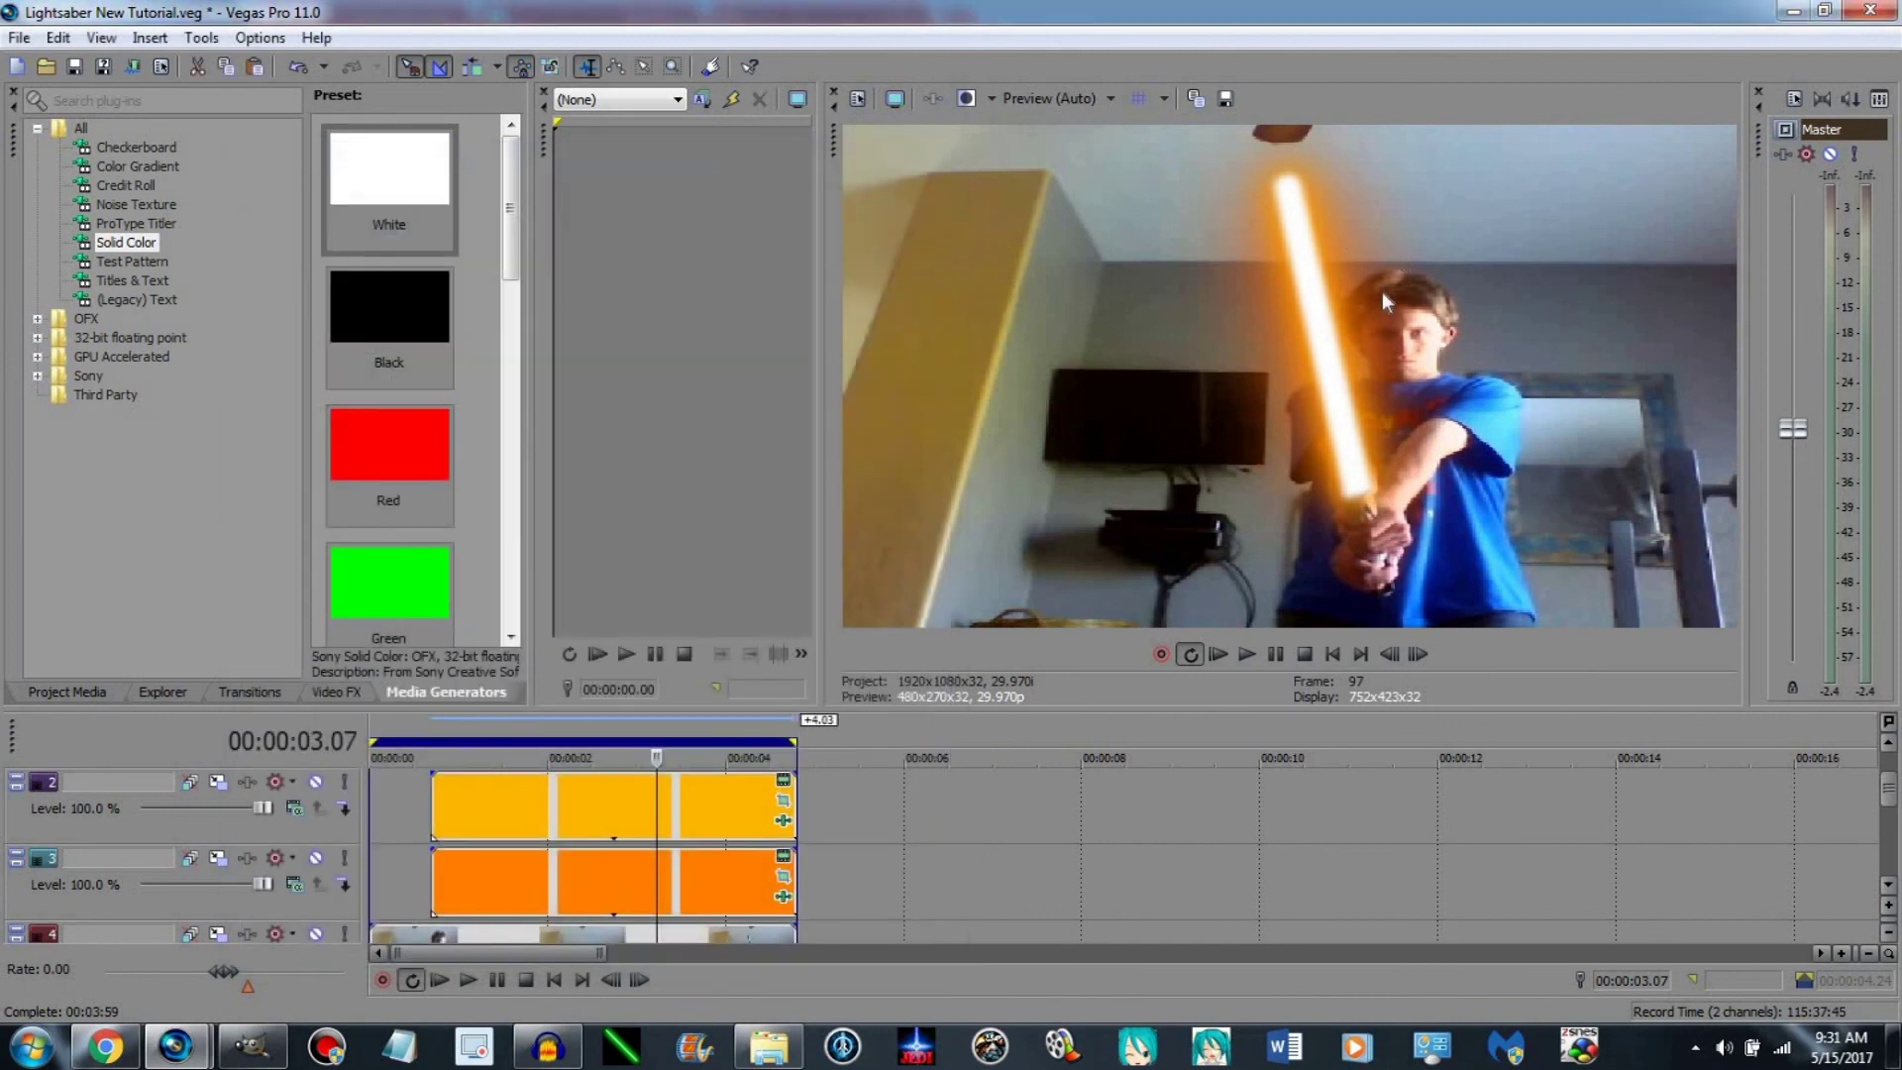
# Raise the track 3 blade's Sony Glow percent to 0.400 and its intensity to 9.053.
pyautogui.click(783, 897)
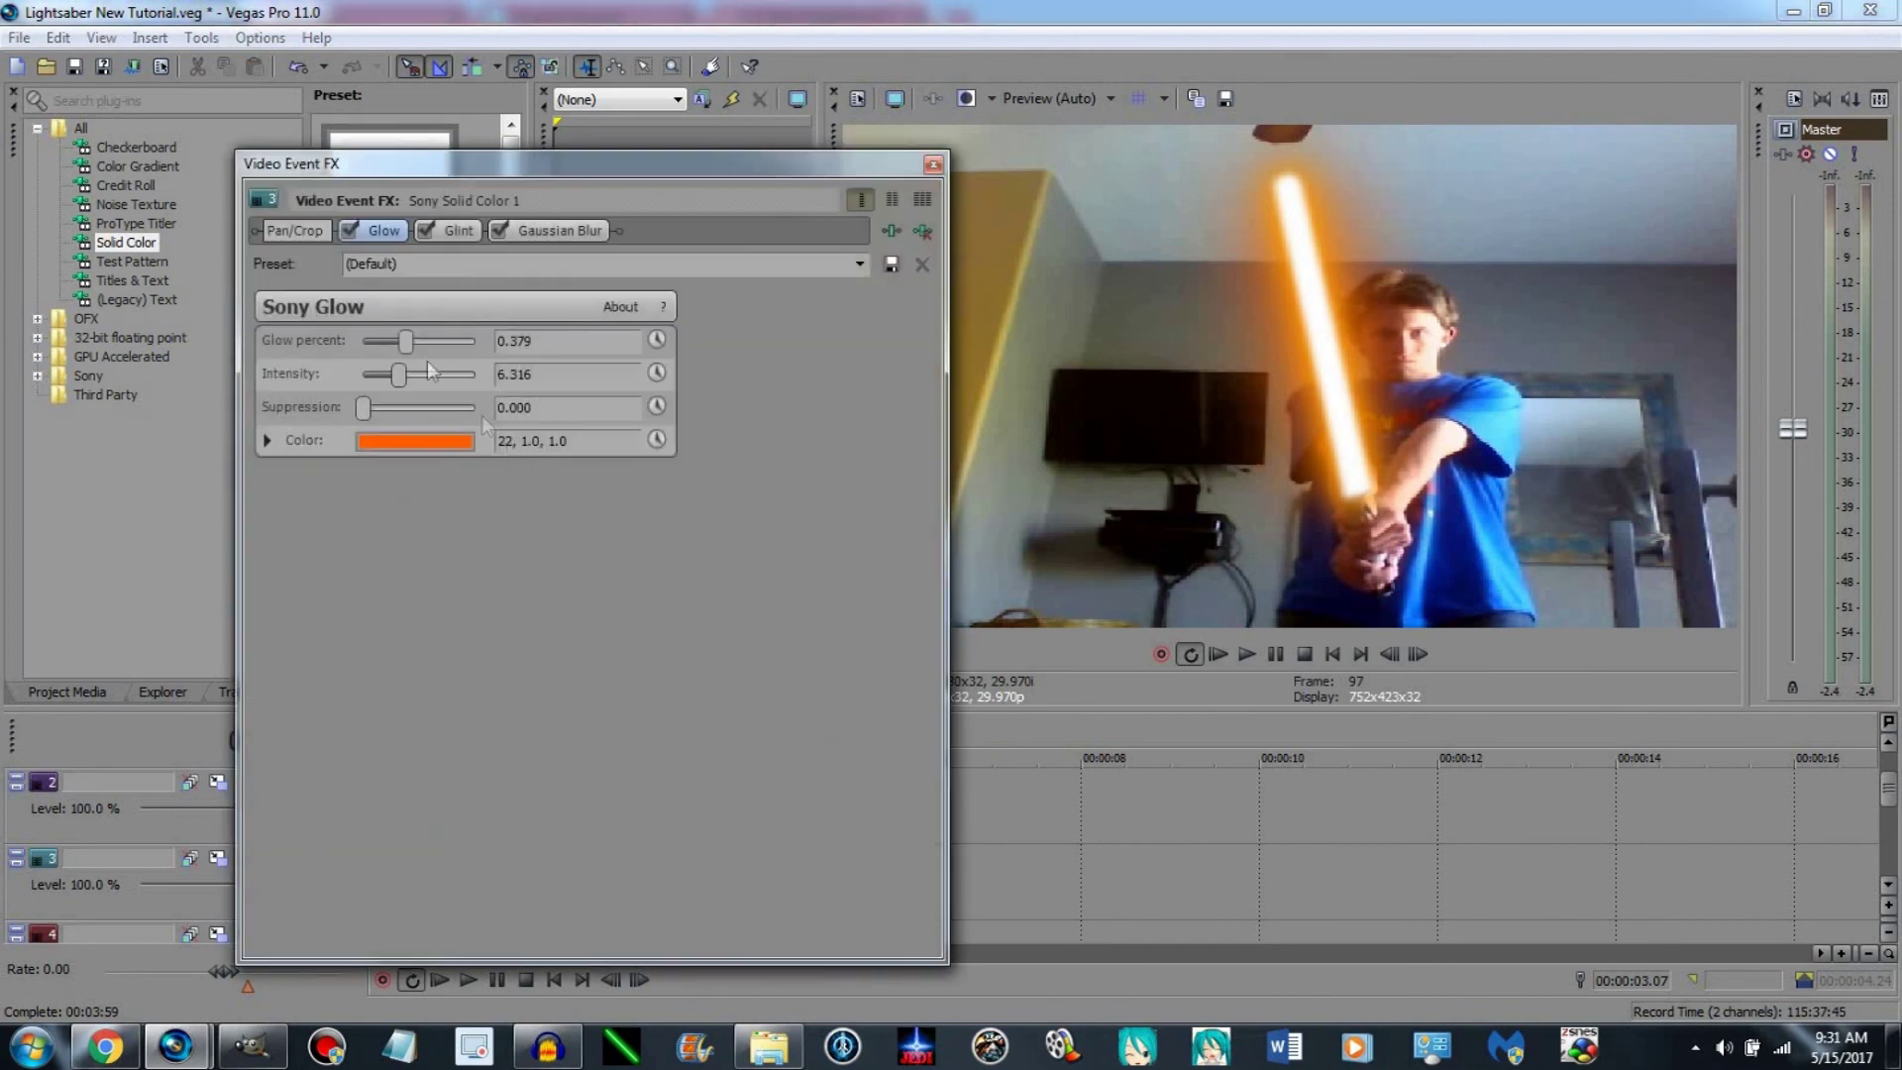
pyautogui.moveTo(438, 346)
pyautogui.mouseDown()
pyautogui.moveTo(390, 376)
pyautogui.moveTo(436, 378)
pyautogui.moveTo(417, 373)
pyautogui.mouseUp()
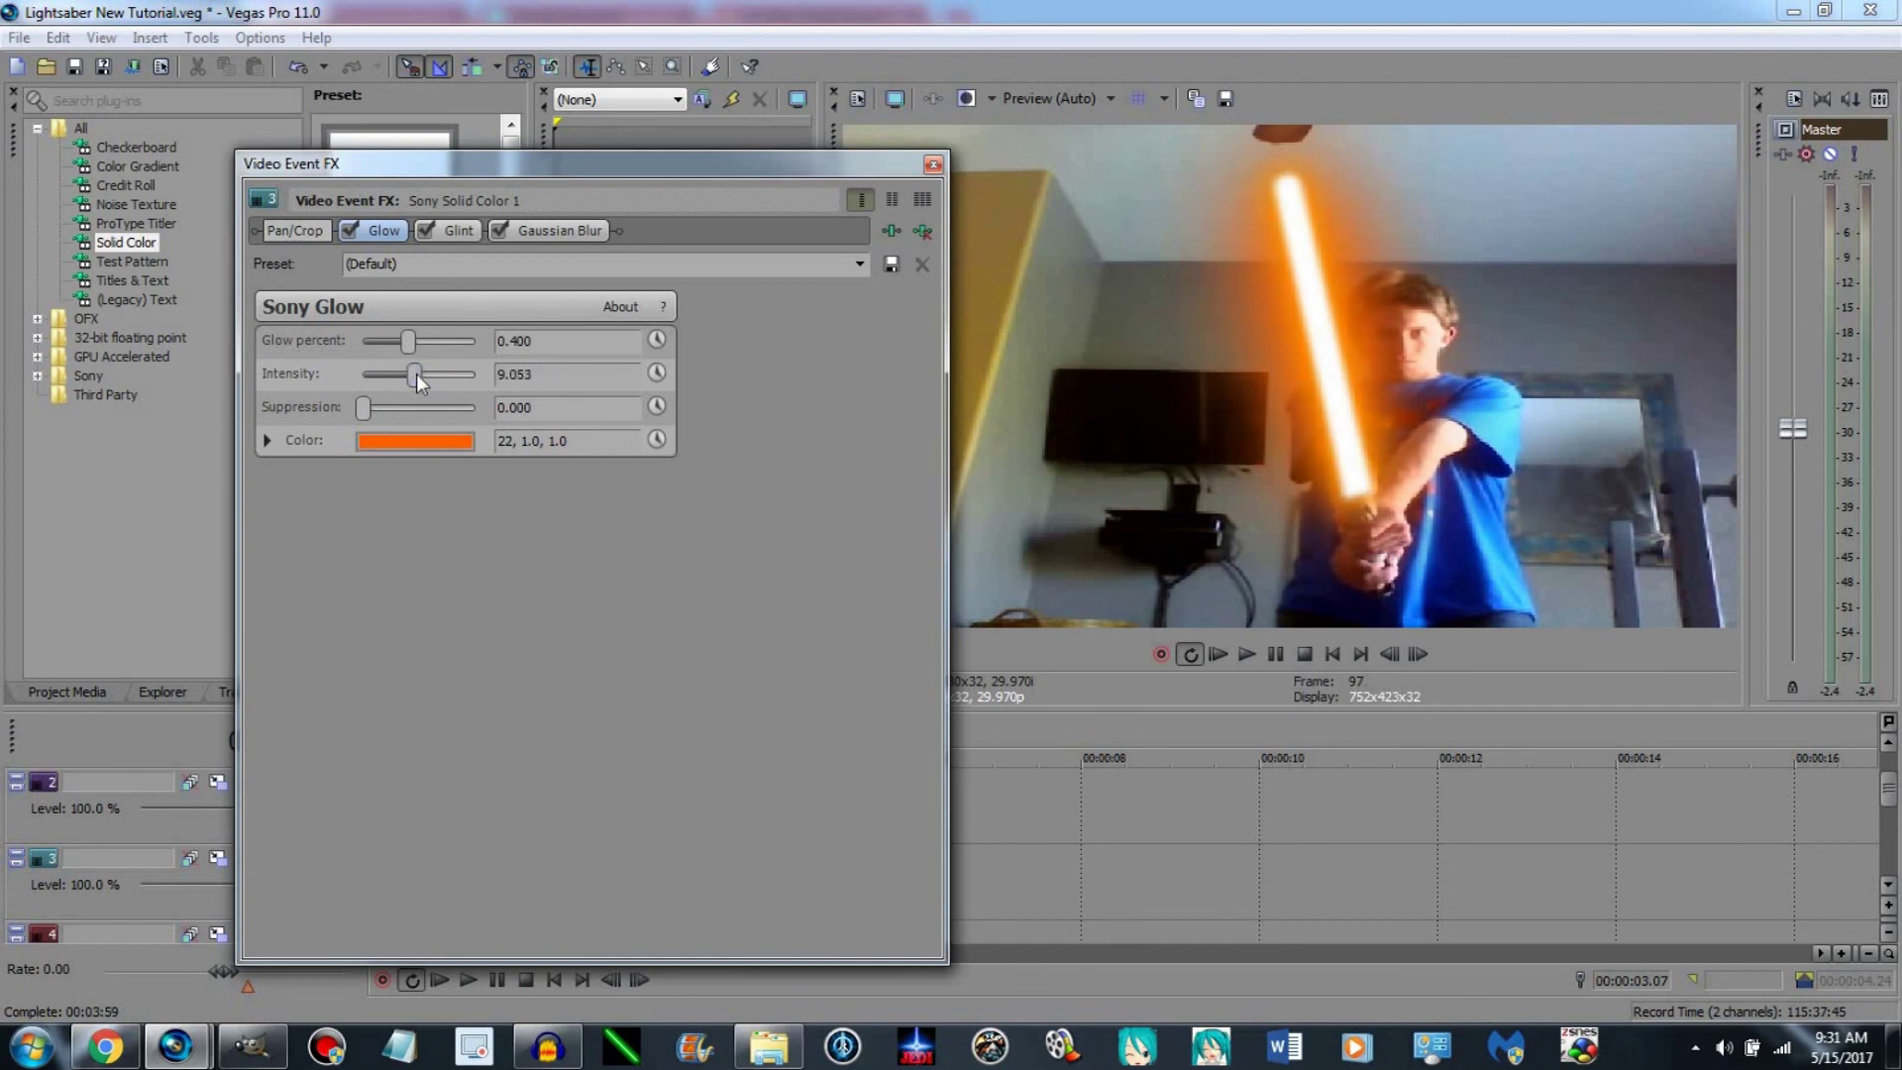
# Set the track 3 blade's Glint hue to 53.25 and saturation to 100, and increase its orientation.
pyautogui.click(458, 230)
pyautogui.moveTo(488, 525); pyautogui.dragTo(440, 522)
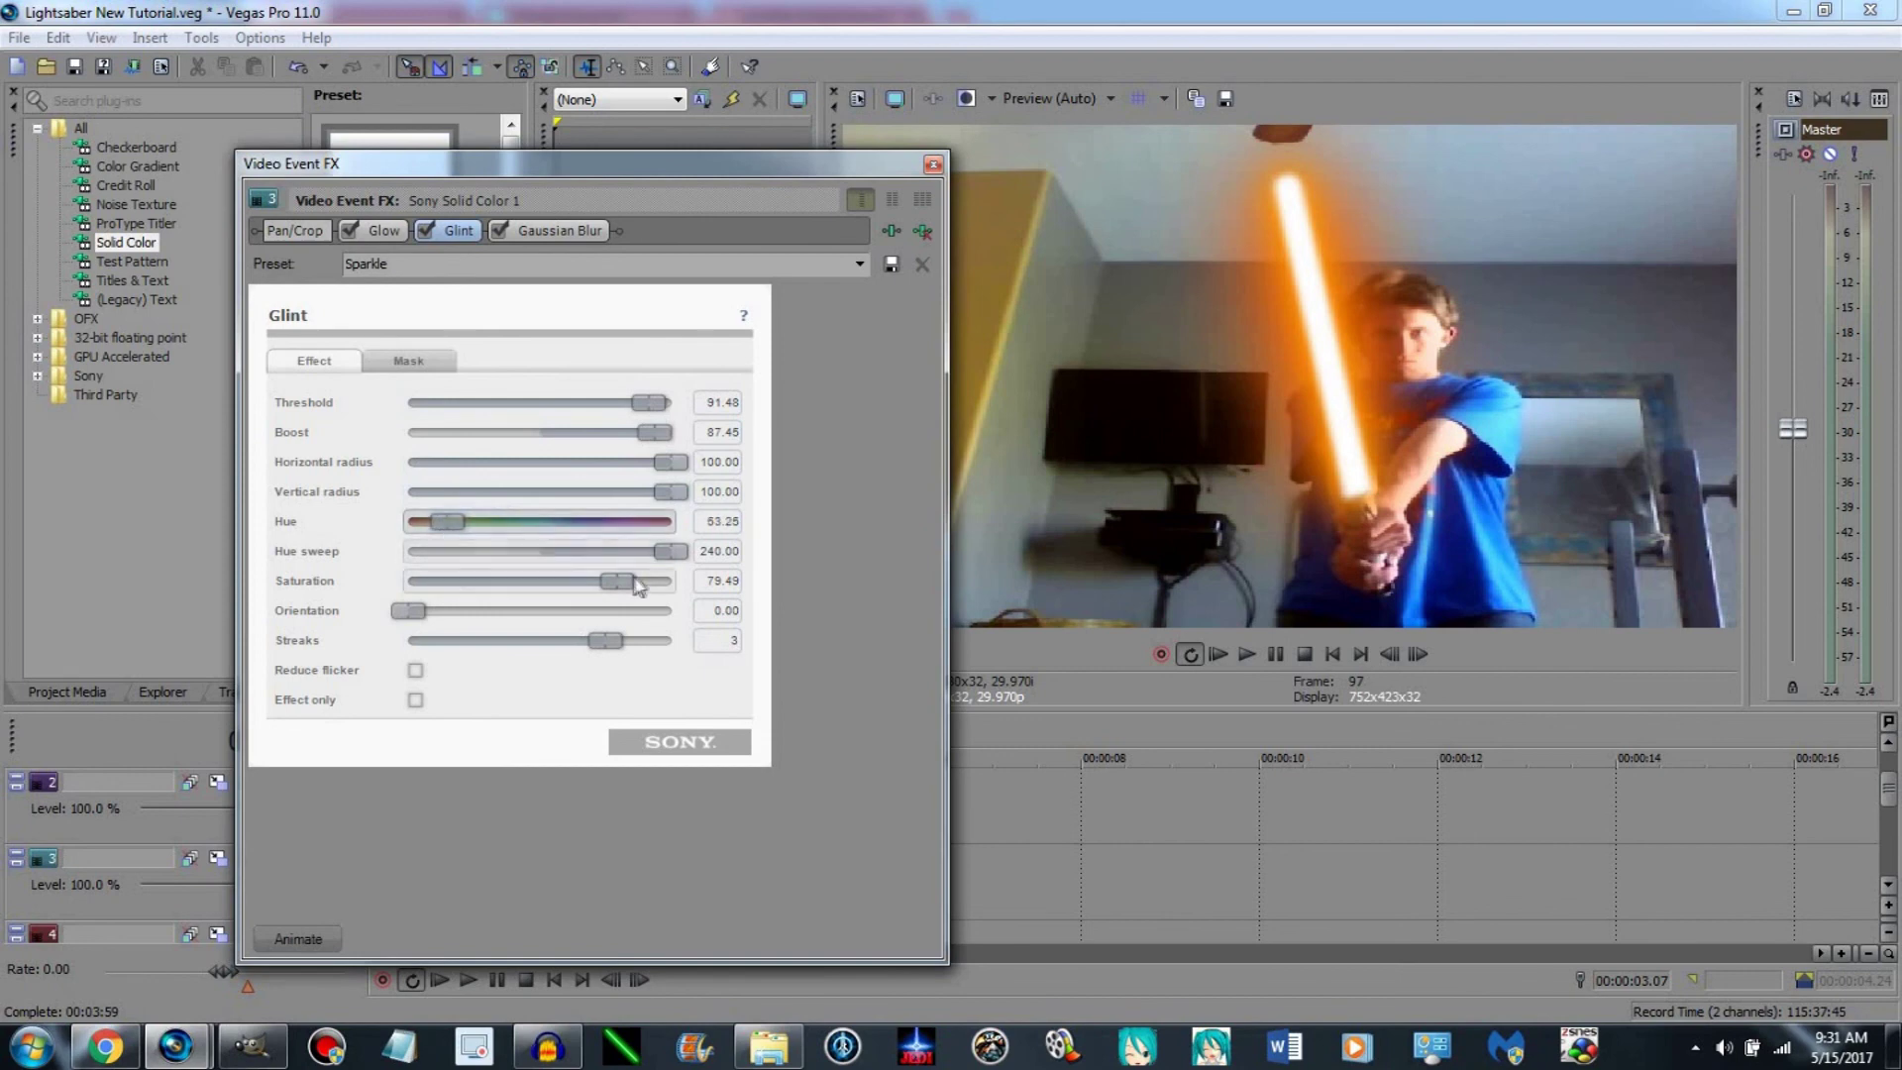
pyautogui.moveTo(729, 593); pyautogui.dragTo(743, 593)
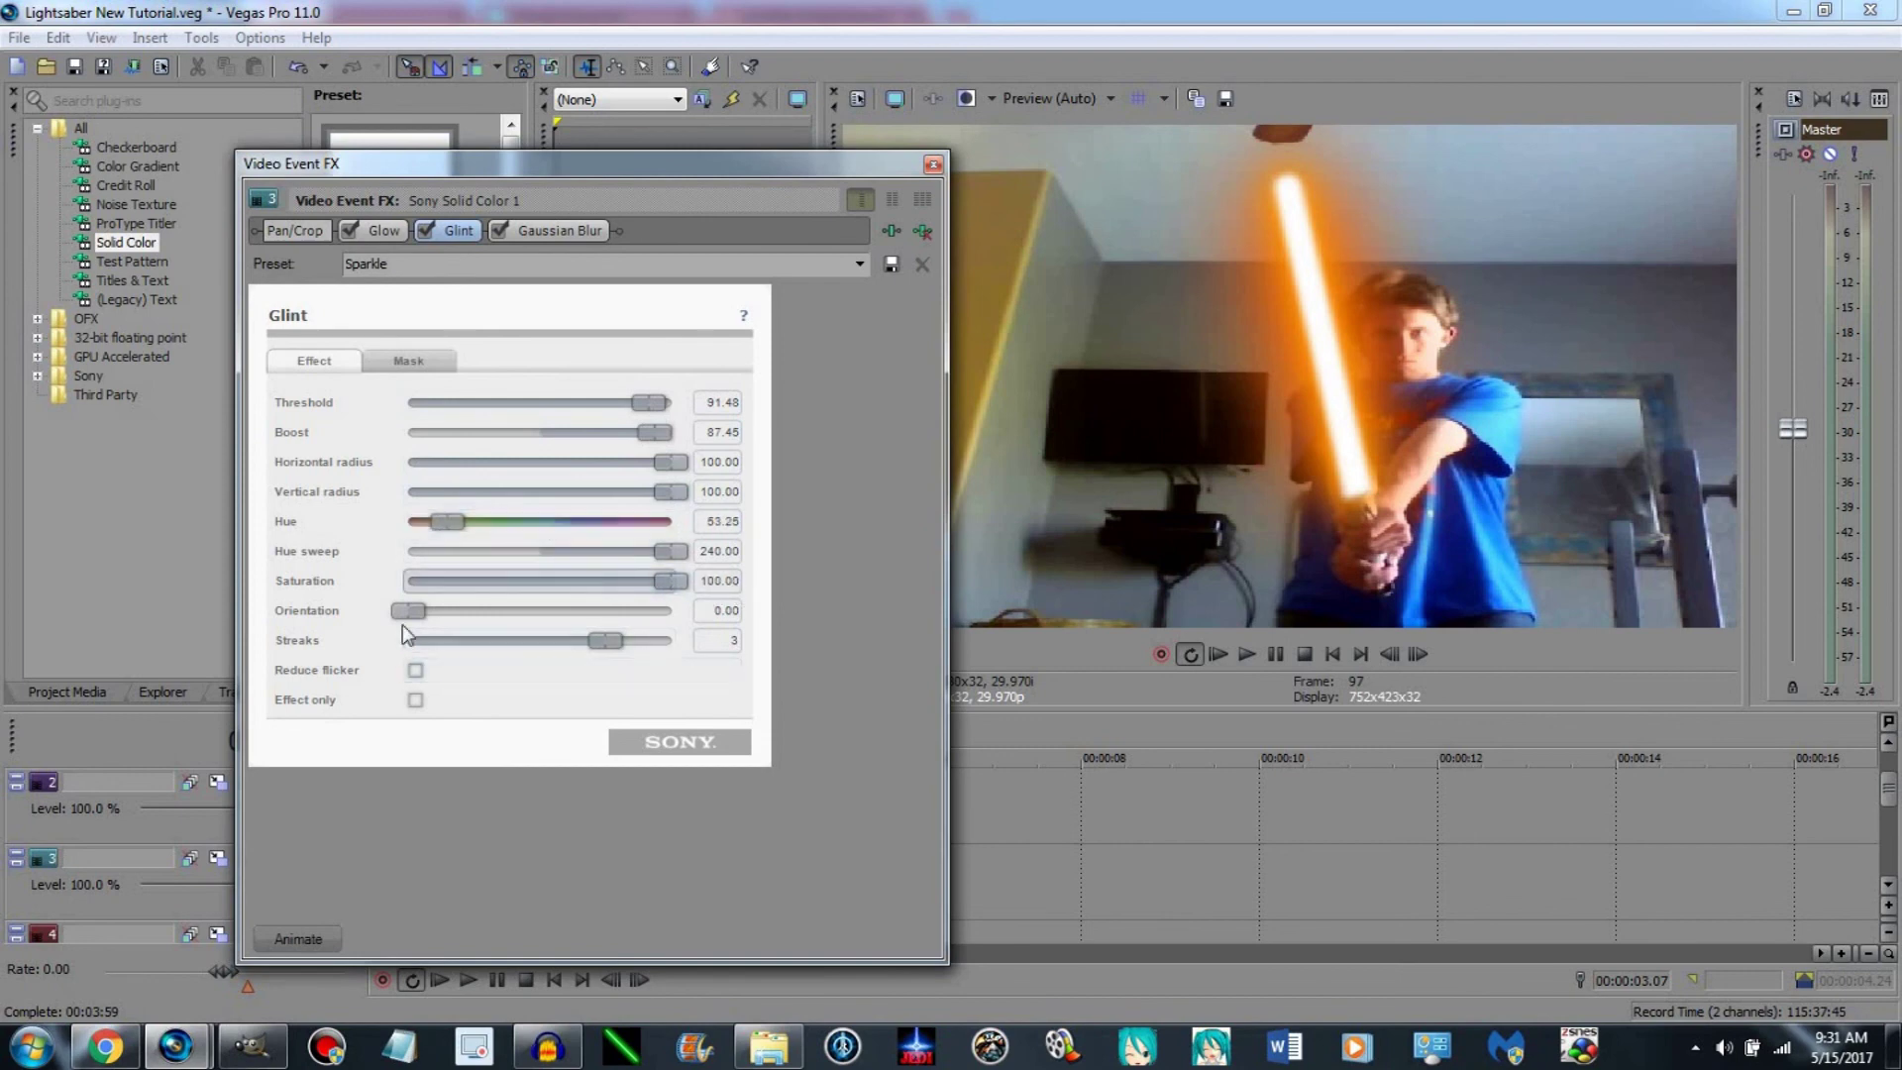
pyautogui.moveTo(407, 611)
pyautogui.mouseDown()
pyautogui.moveTo(664, 632)
pyautogui.moveTo(620, 645)
pyautogui.moveTo(693, 652)
pyautogui.moveTo(673, 642)
pyautogui.mouseUp()
pyautogui.click(933, 164)
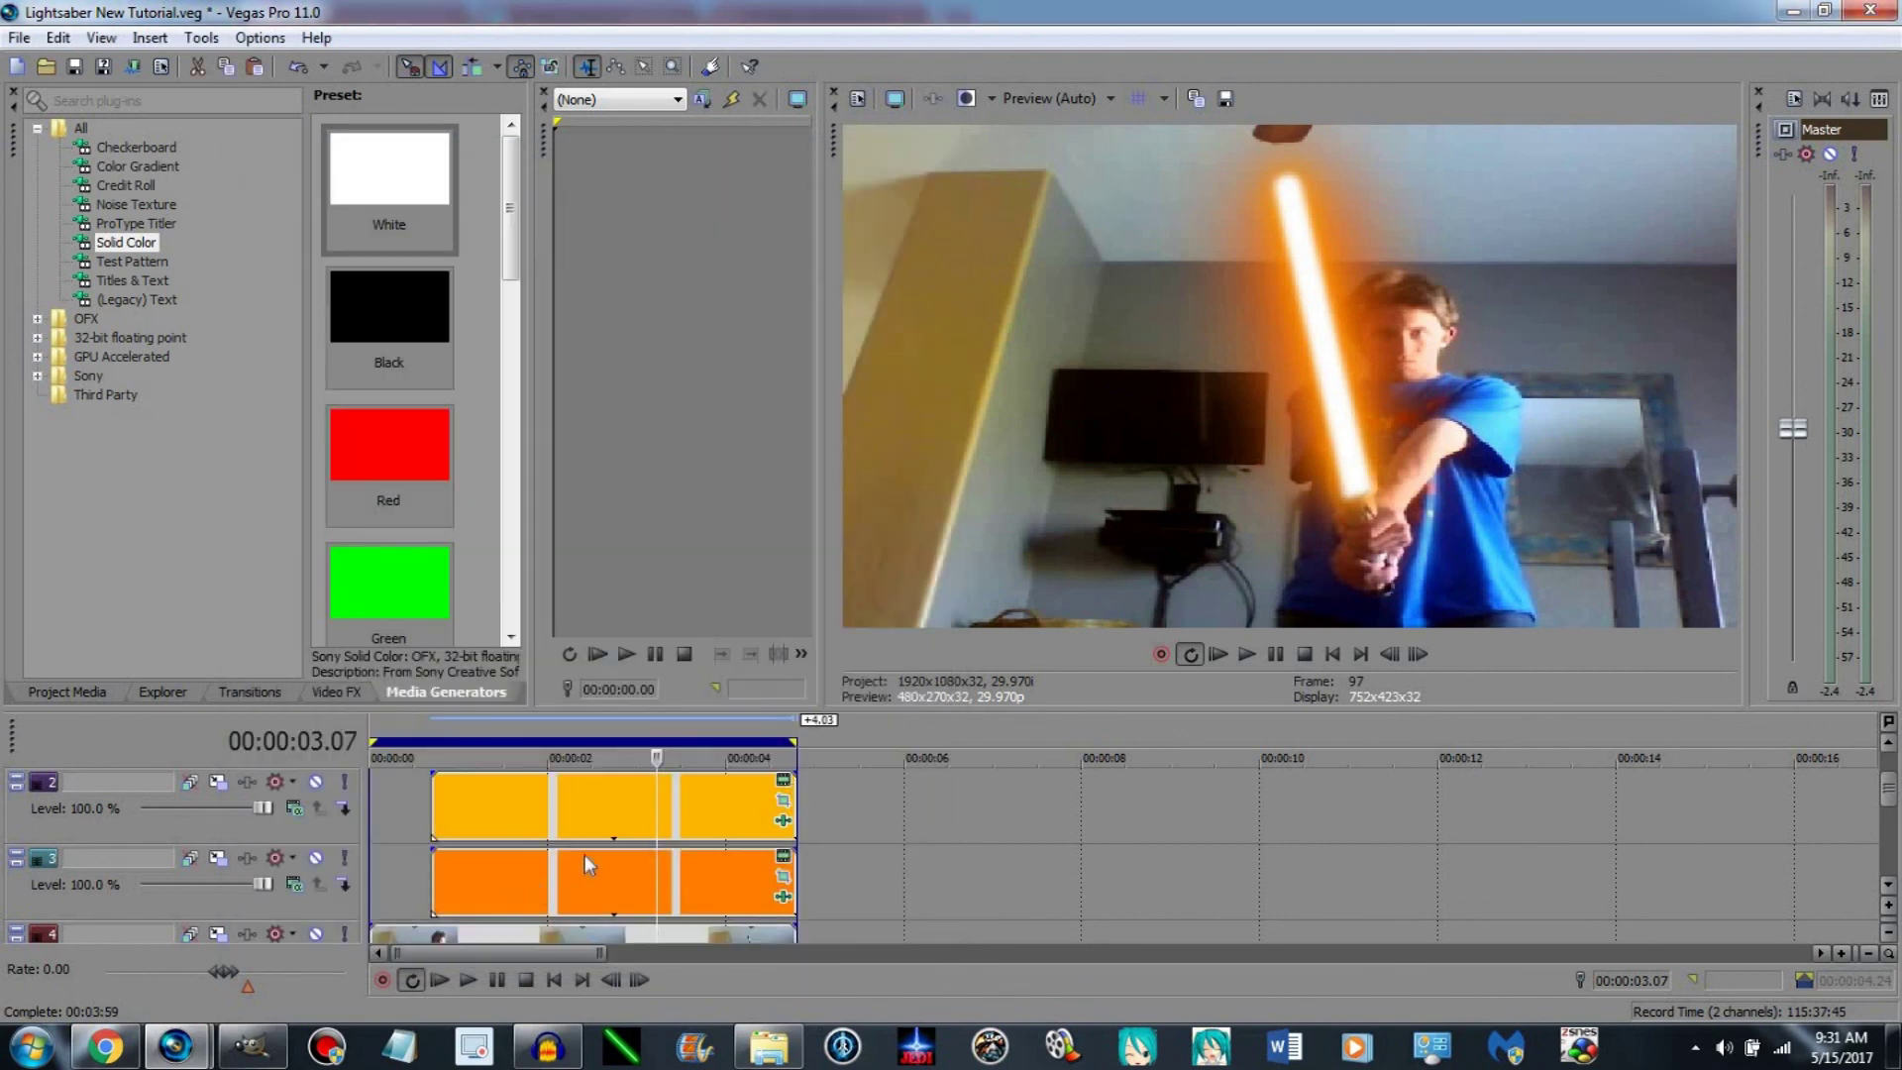
# Scrub the timeline to frame 137 to examine the orange lightsaber.
pyautogui.moveTo(686, 808); pyautogui.dragTo(774, 807)
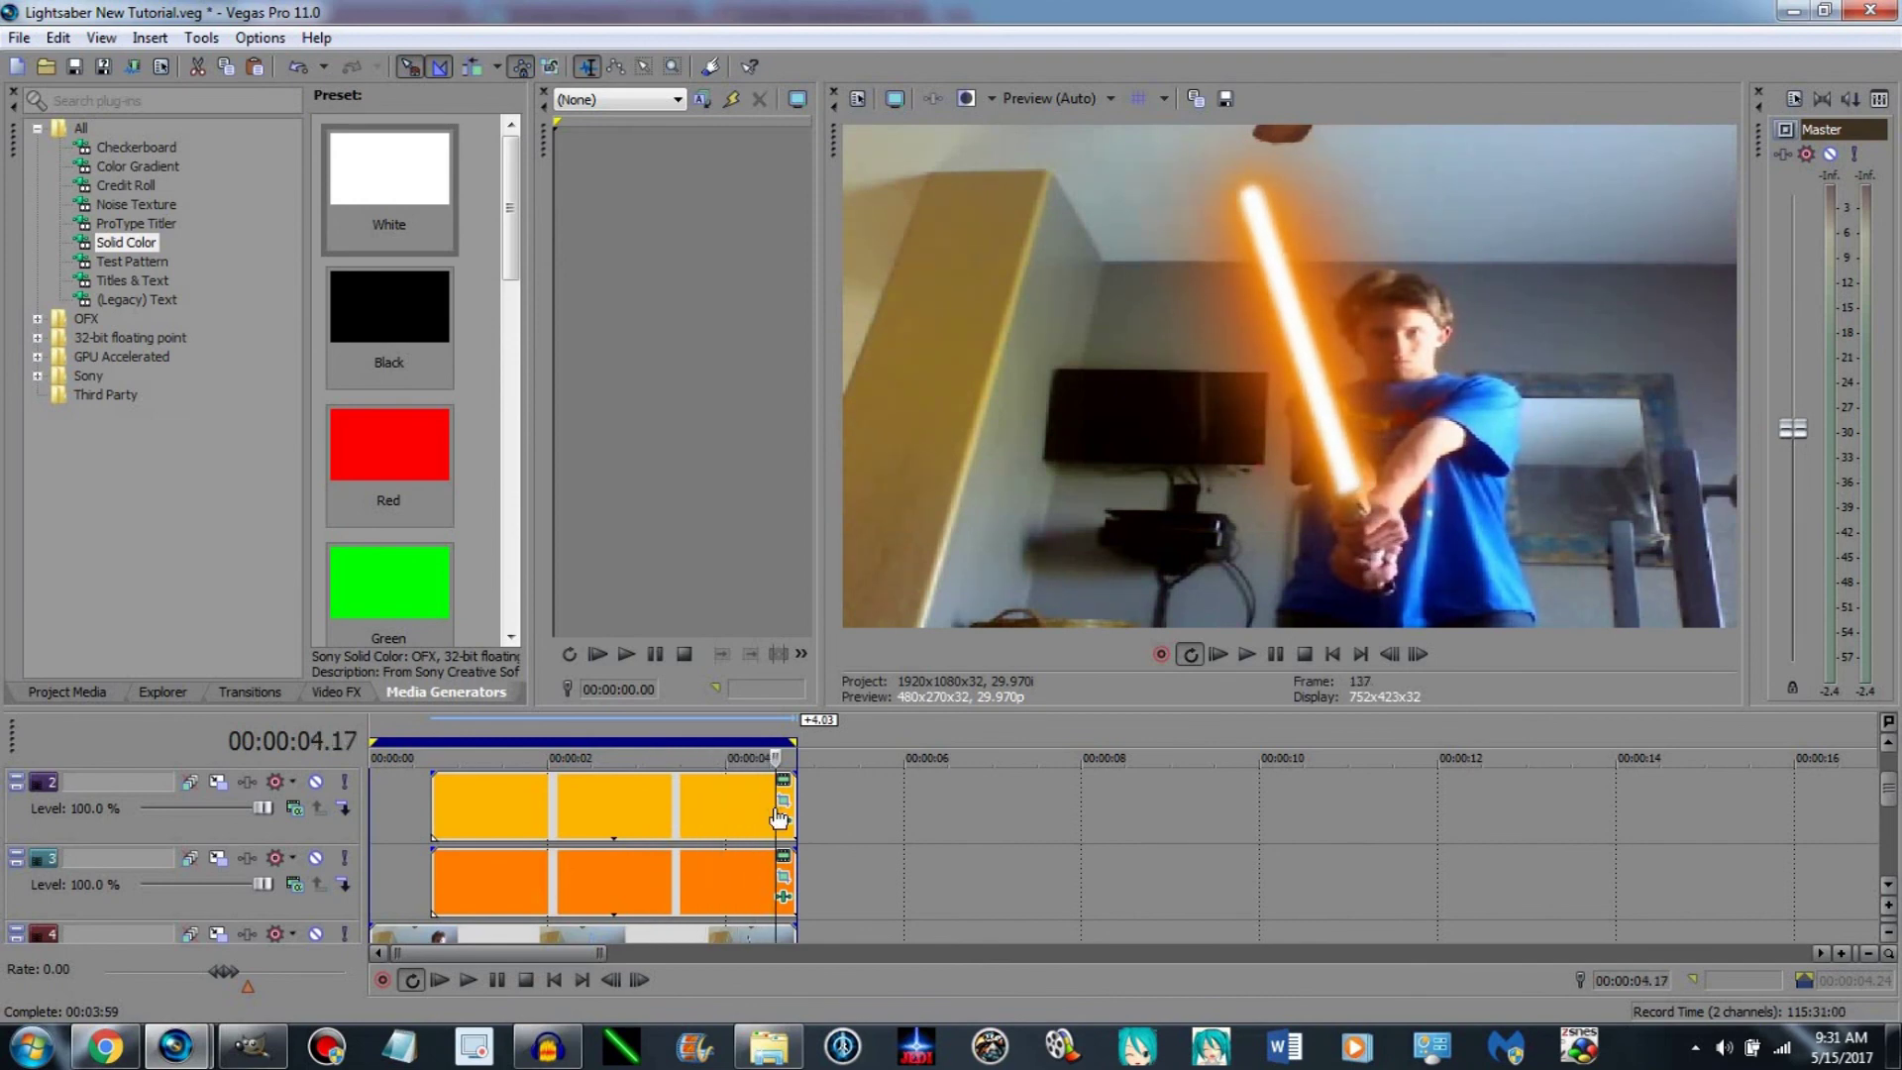